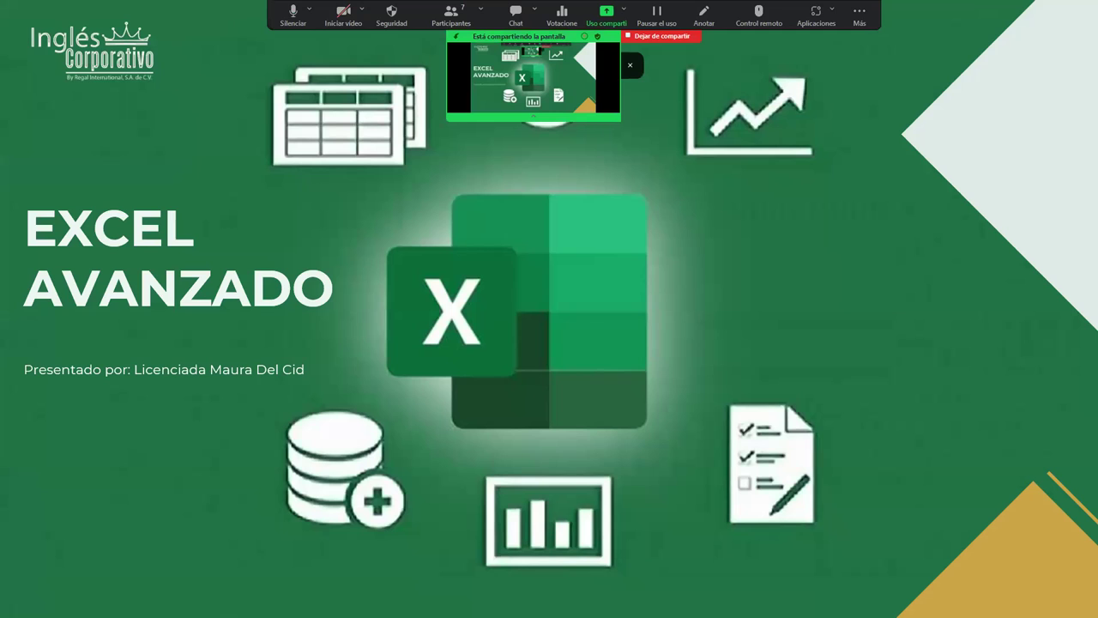
- Switch from the PowerPoint slideshow to the Práctica sesión 7 workbook's FACTURA sheet
key("alt+Tab")
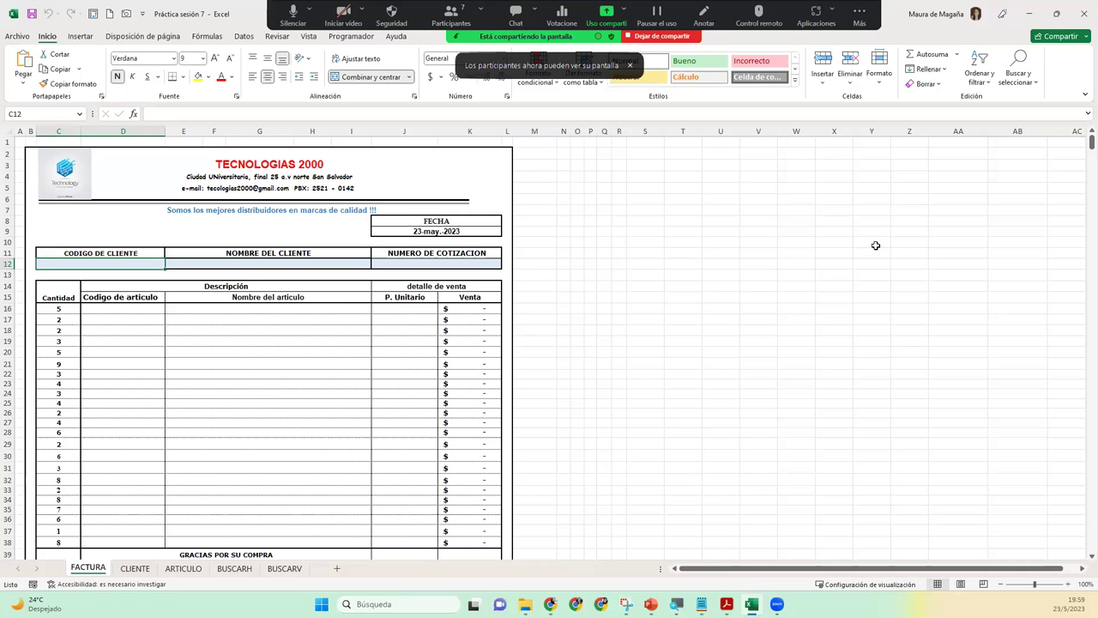
left_click(1068, 583)
left_click(1068, 583)
left_click(1068, 583)
left_click(1068, 583)
left_click(1068, 583)
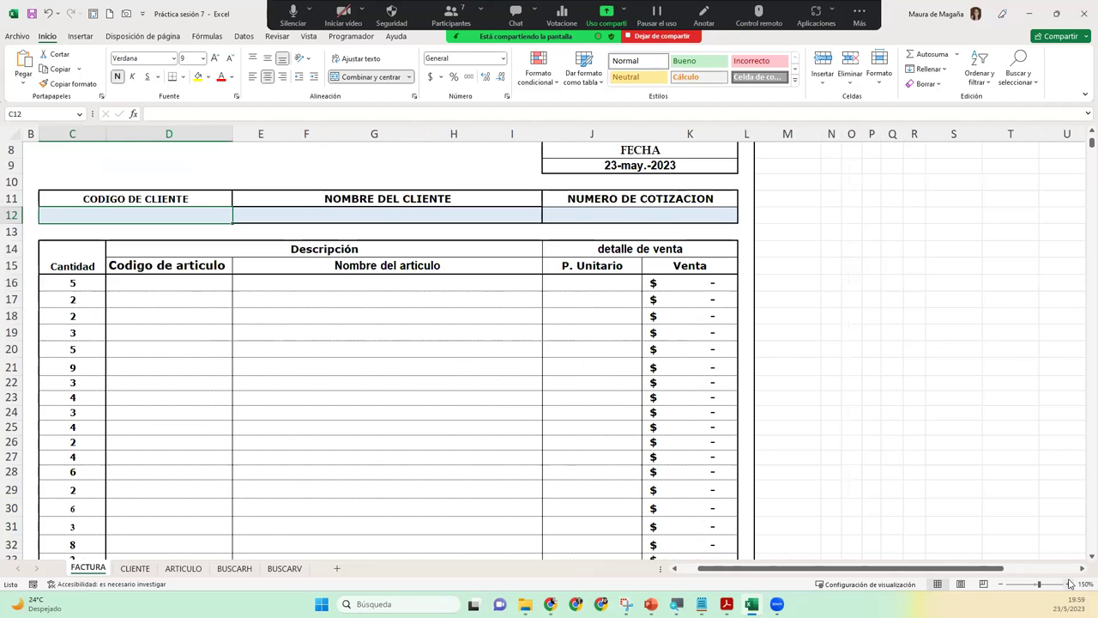
left_click(1068, 583)
scroll(751, 455, "up", 3)
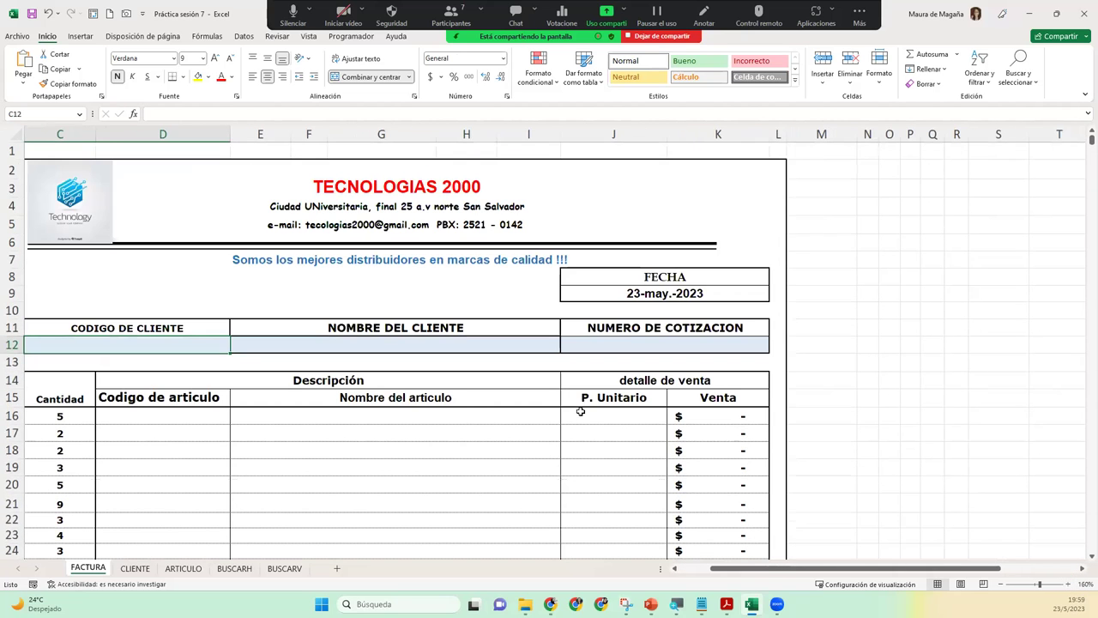
left_click(135, 568)
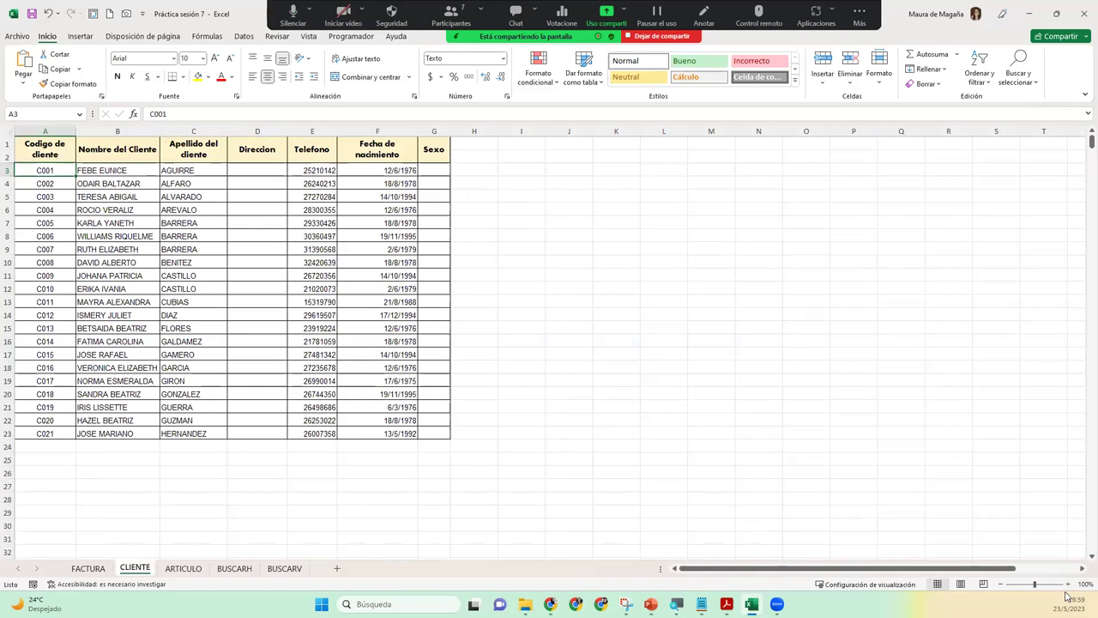
left_click(1068, 584)
left_click(1067, 584)
left_click(1067, 584)
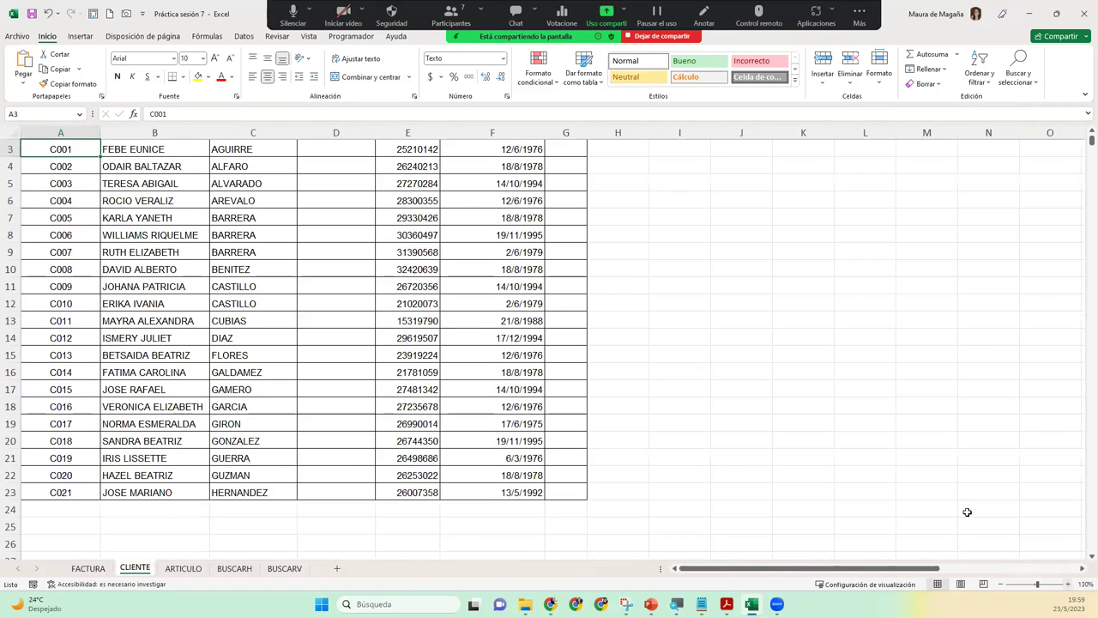
scroll(953, 504, "up", 2)
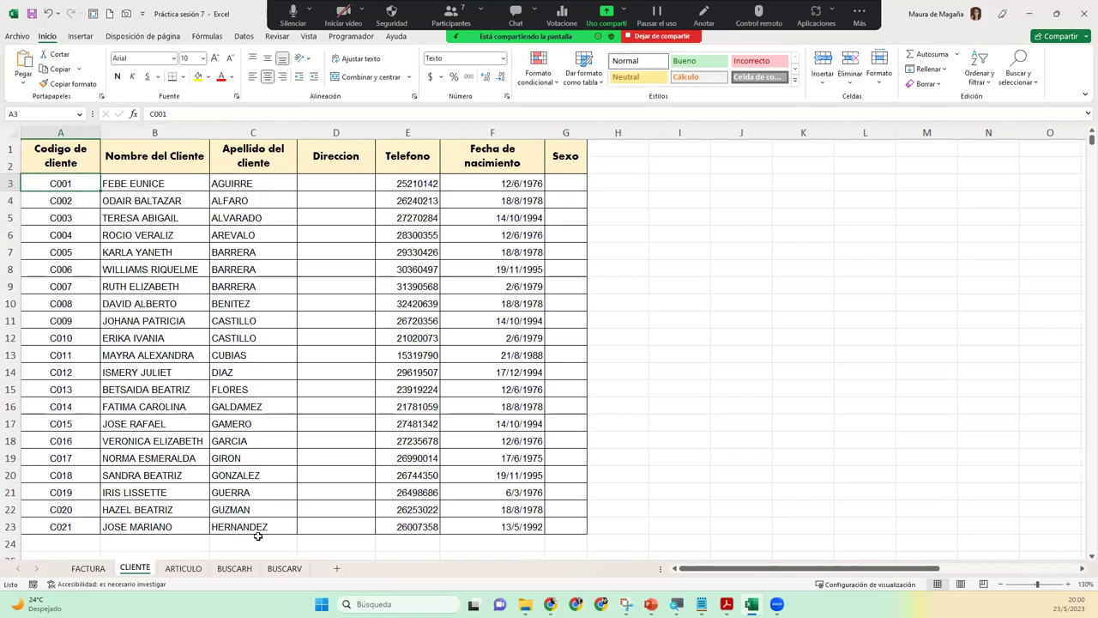
left_click(194, 570)
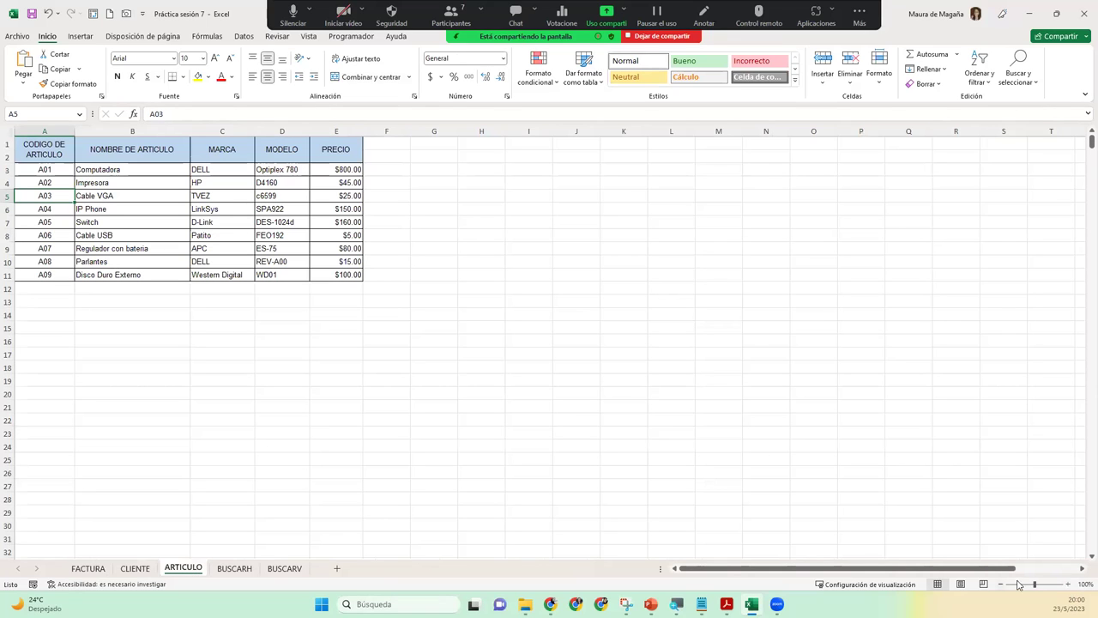
left_click(1069, 584)
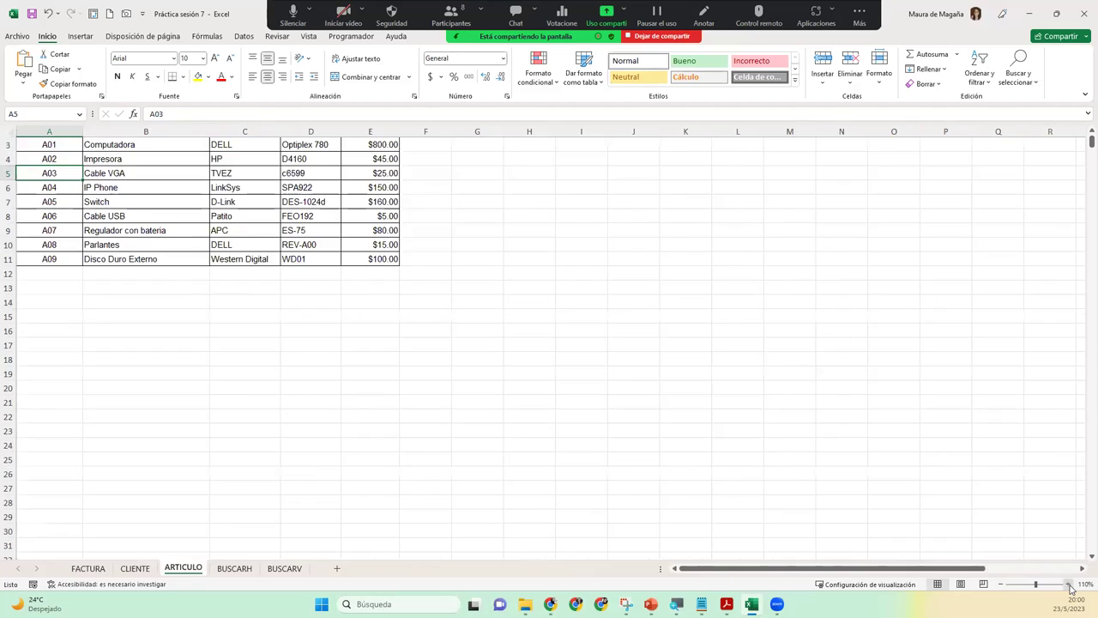
left_click(1069, 584)
left_click(1068, 584)
scroll(583, 367, "up", 2)
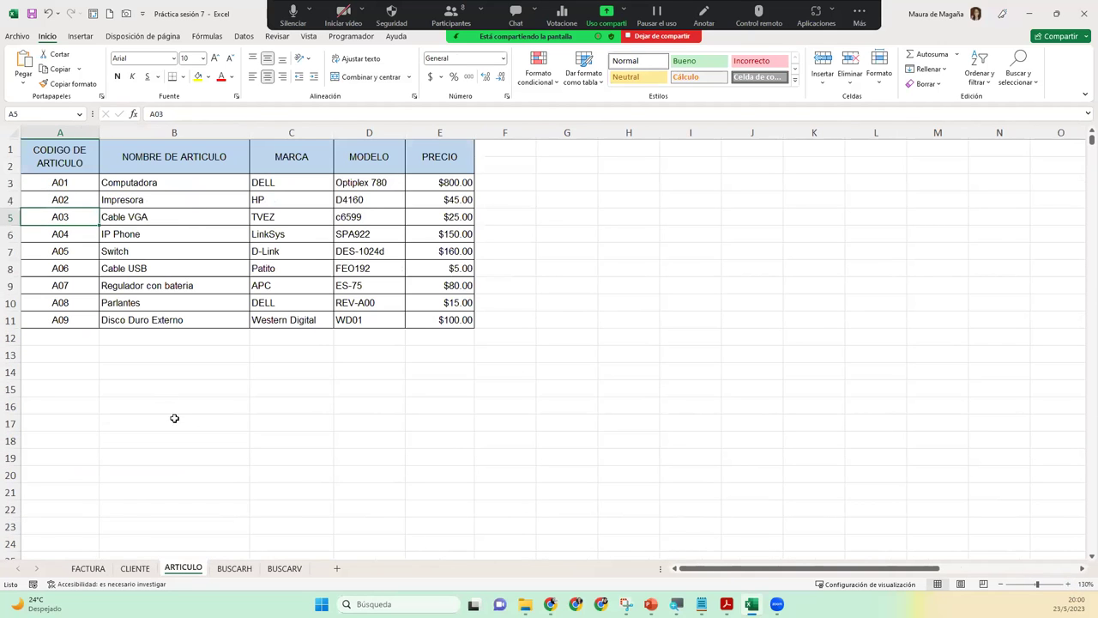
left_click(233, 568)
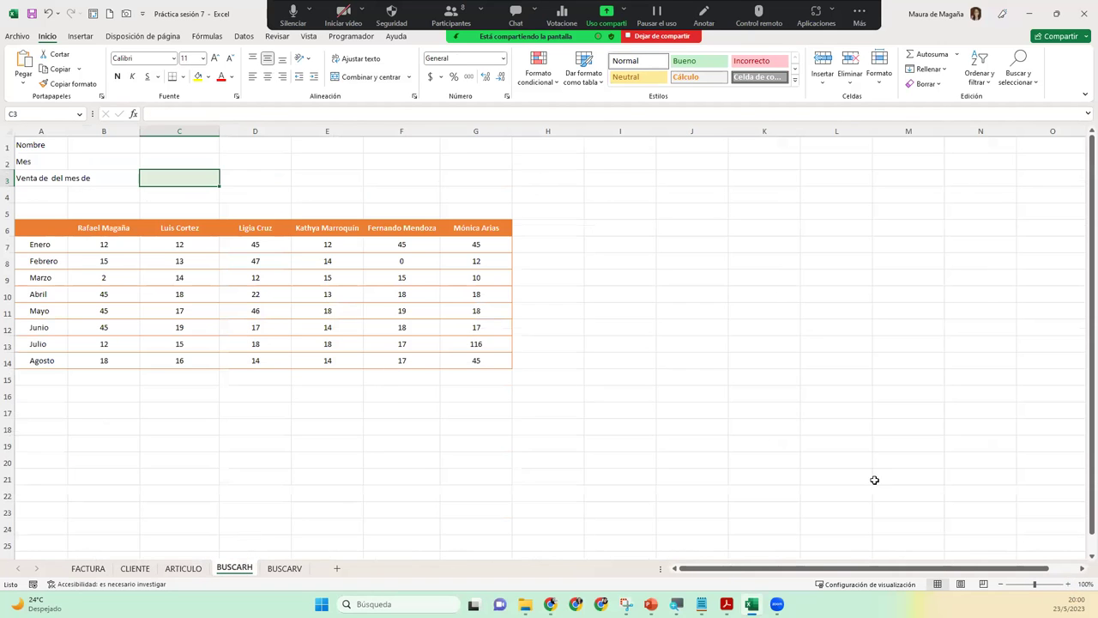
left_click(1068, 584)
left_click(1068, 584)
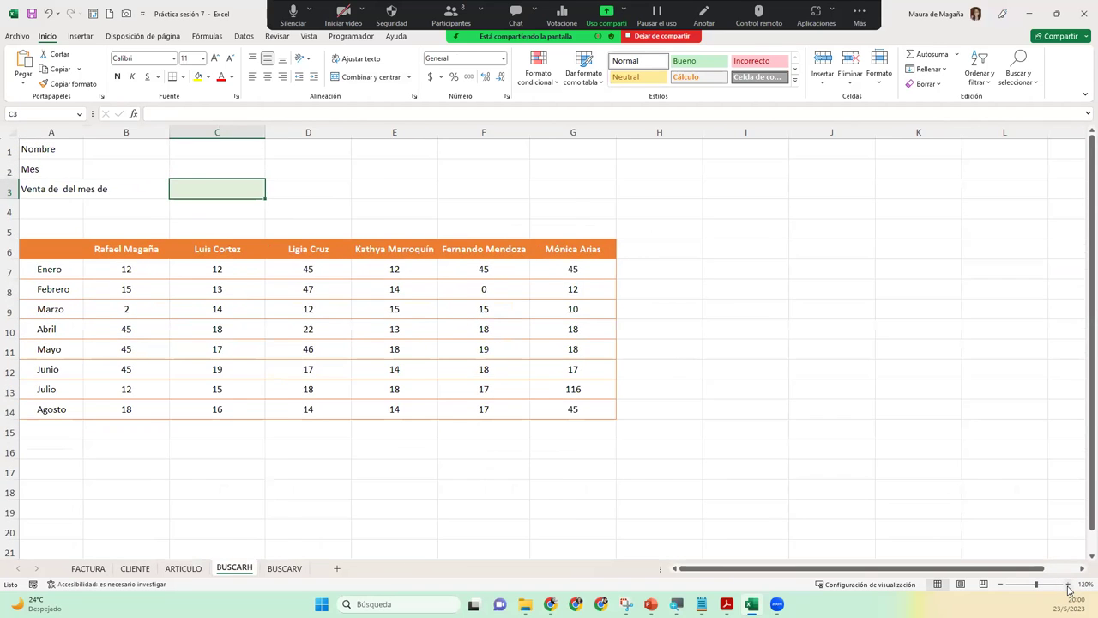
left_click(1068, 584)
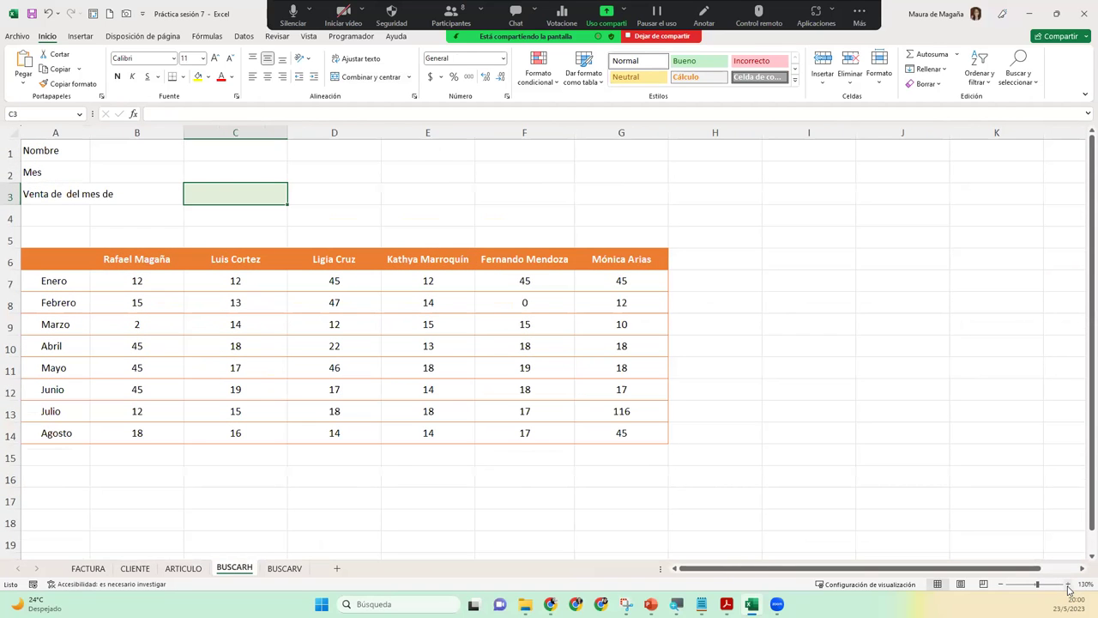
left_click(275, 569)
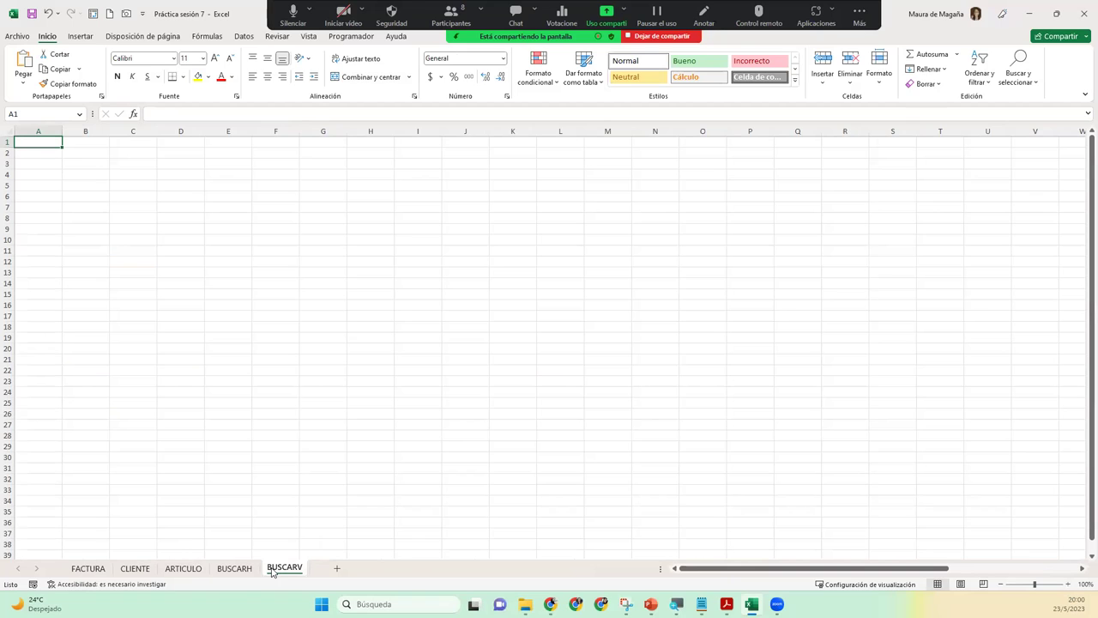
scroll(259, 431, "down", 9)
scroll(260, 431, "up", 9)
left_click(89, 568)
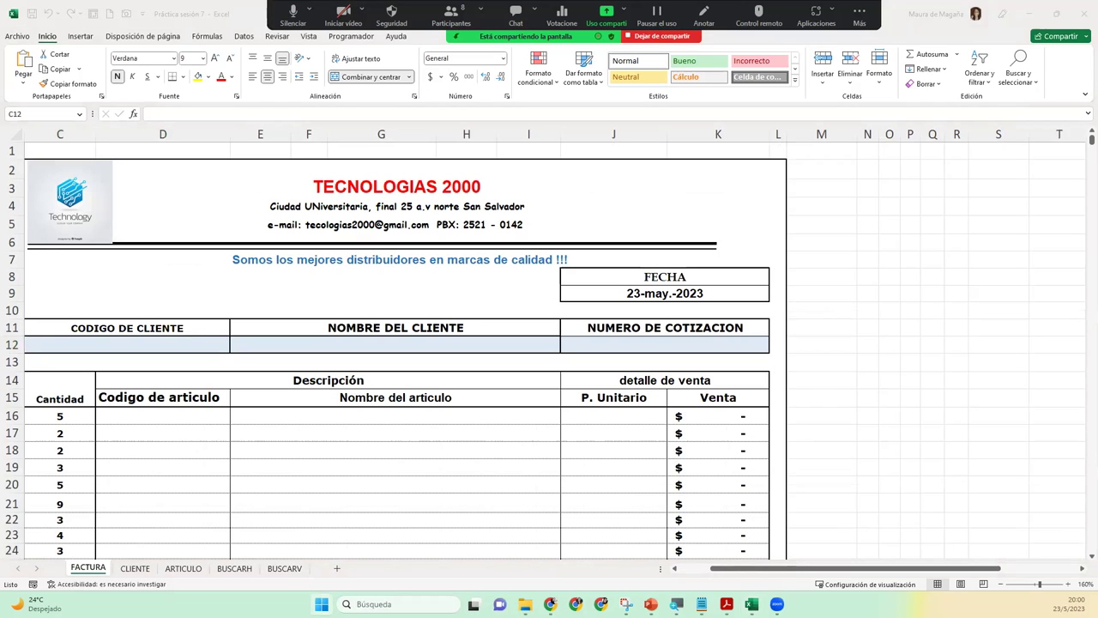
left_click(127, 344)
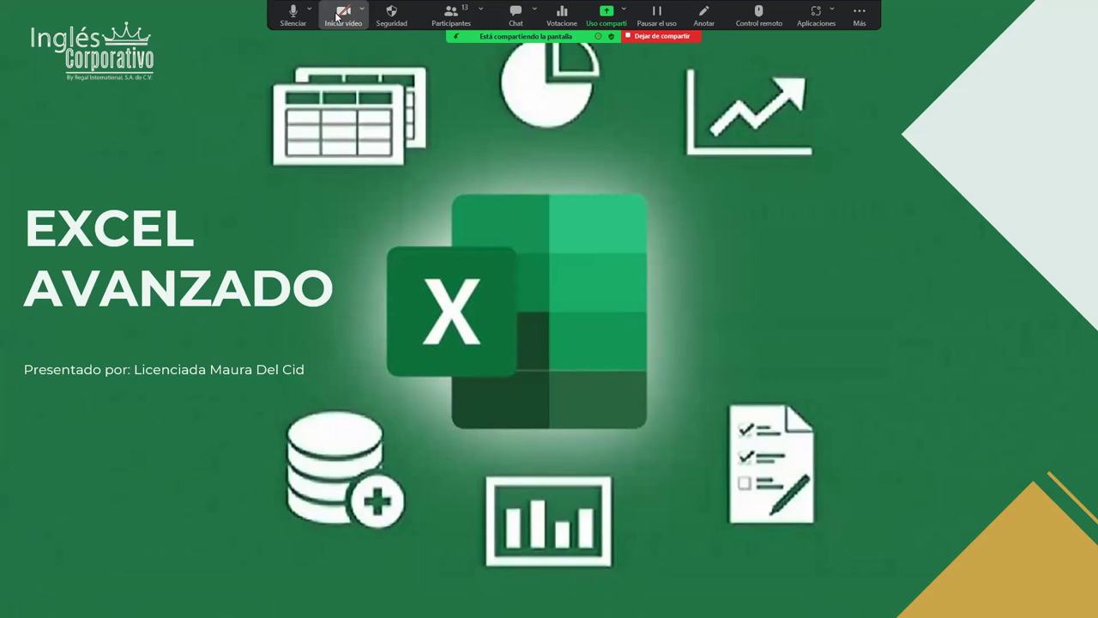
- Start the presenter's camera and advance the slideshow through Sesión 7 to the AGENDA slide
left_click(328, 11)
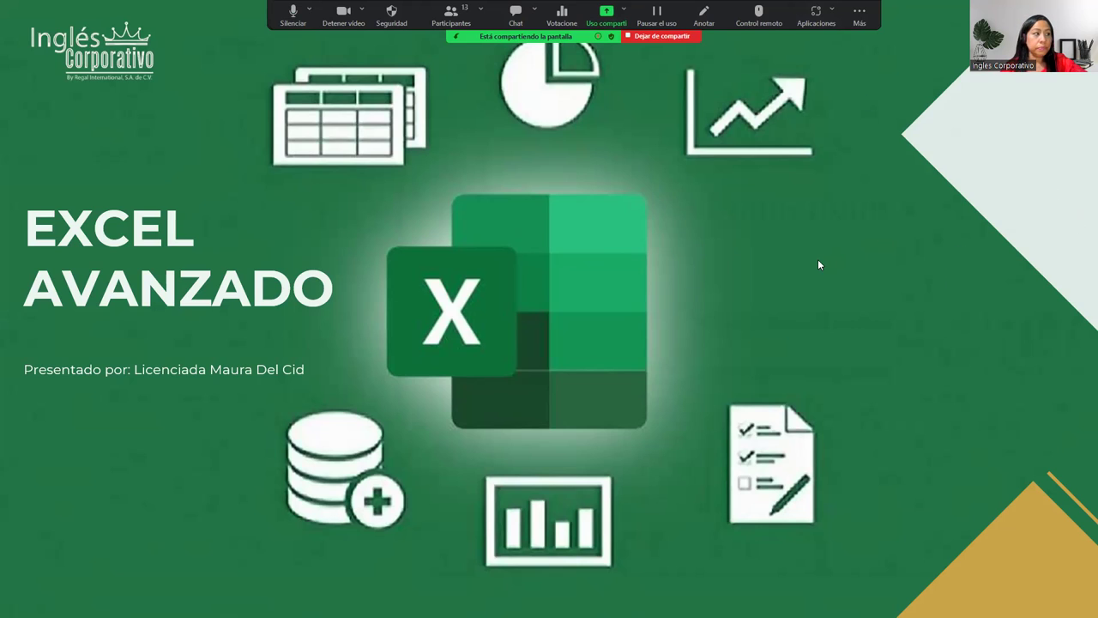
key("Right")
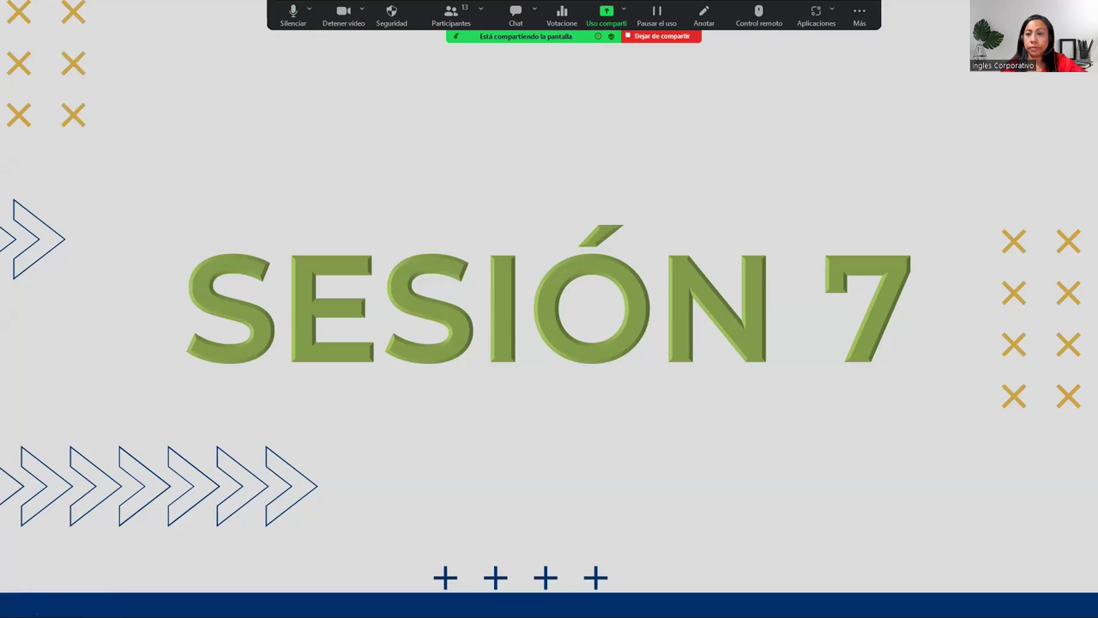
key("Right")
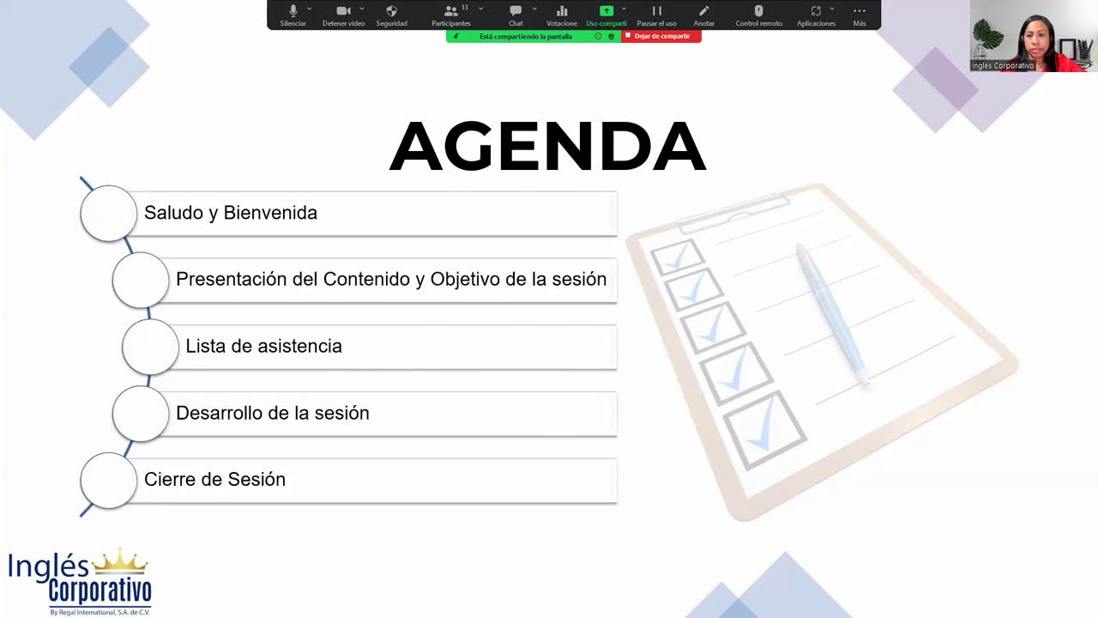
- Advance past the content and objective slides to 'Lista de validación con BUSCARV'
key("Right")
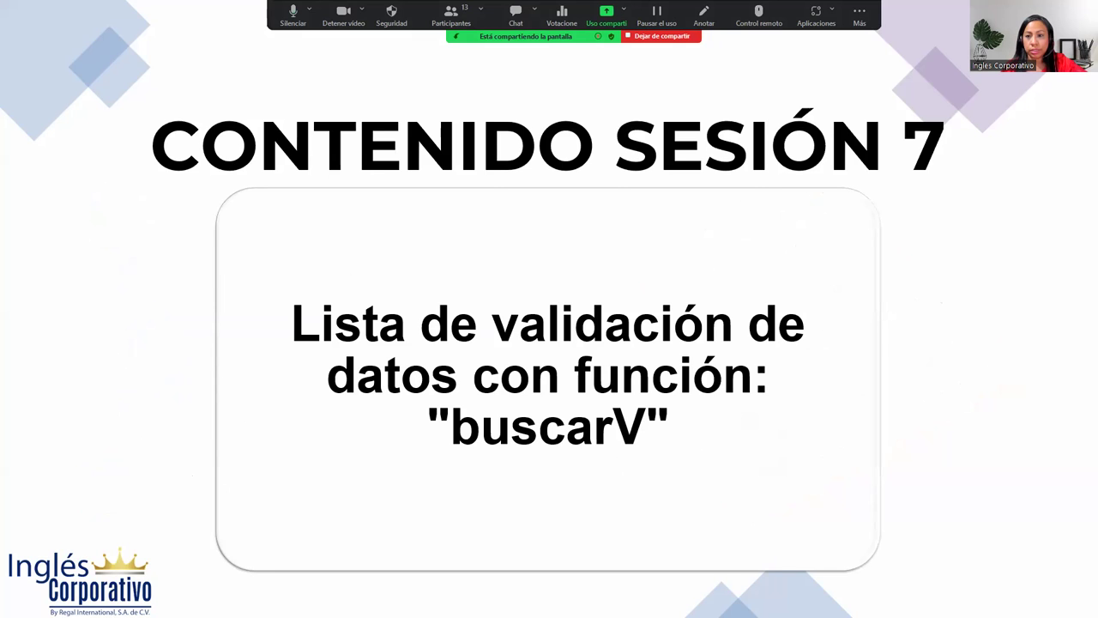
key("Right")
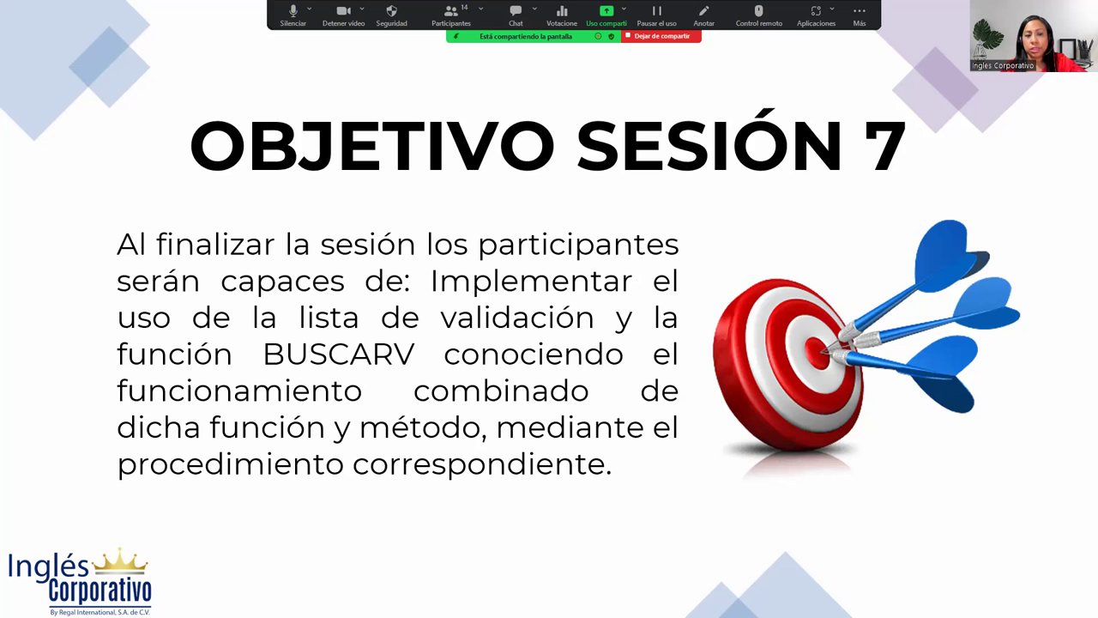
key("Right")
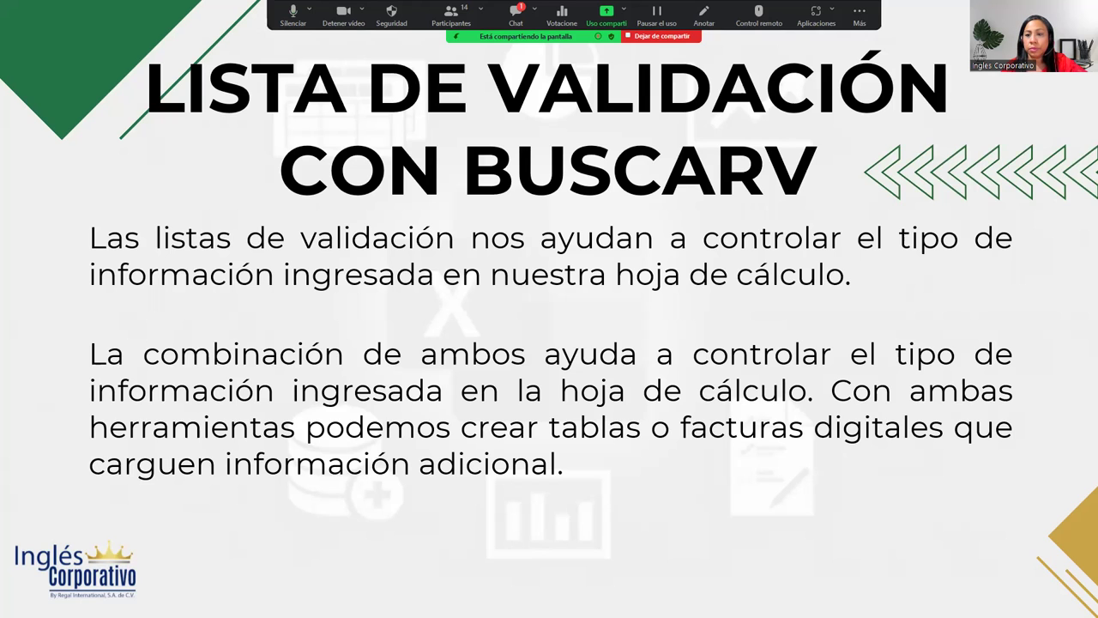
- Advance the slideshow to the DESARROLLO slide
key("Right")
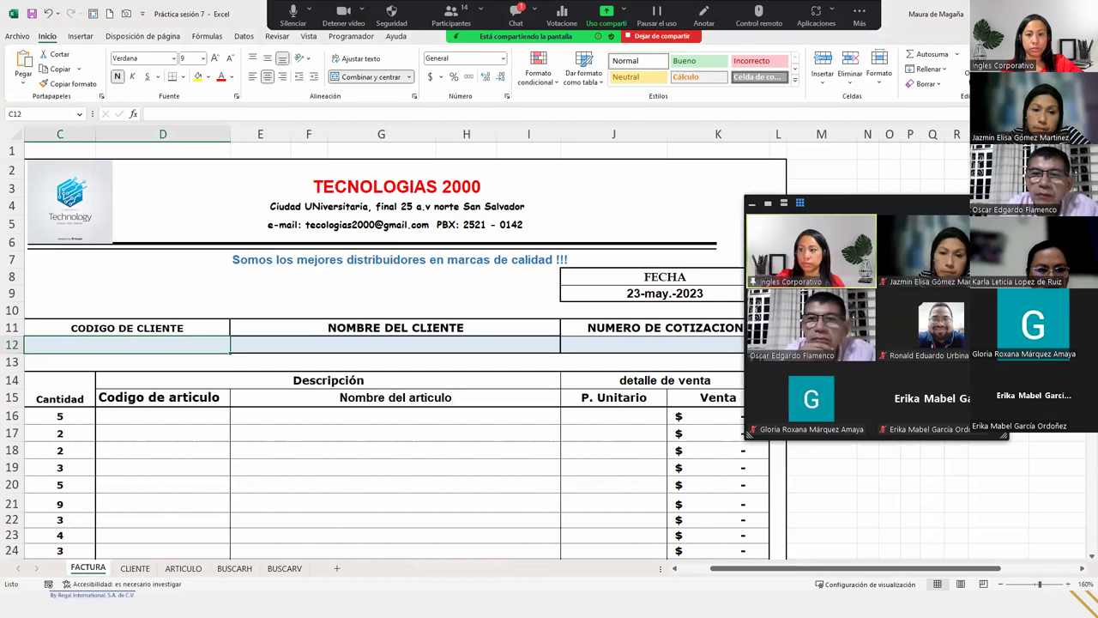
left_click_drag(748, 434, 403, 536)
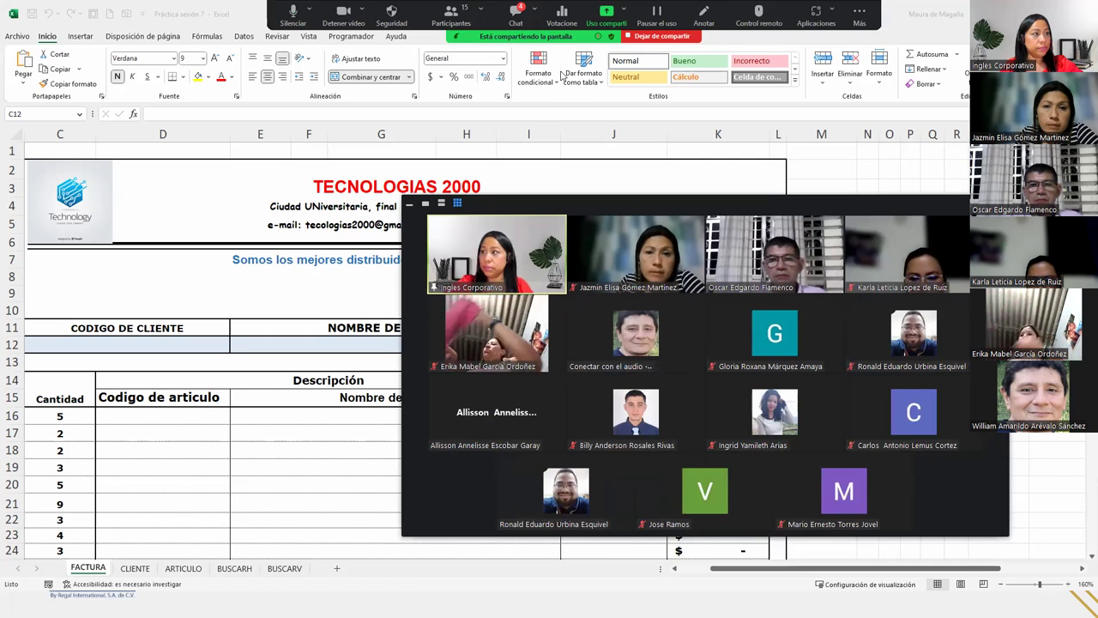
key("alt+h")
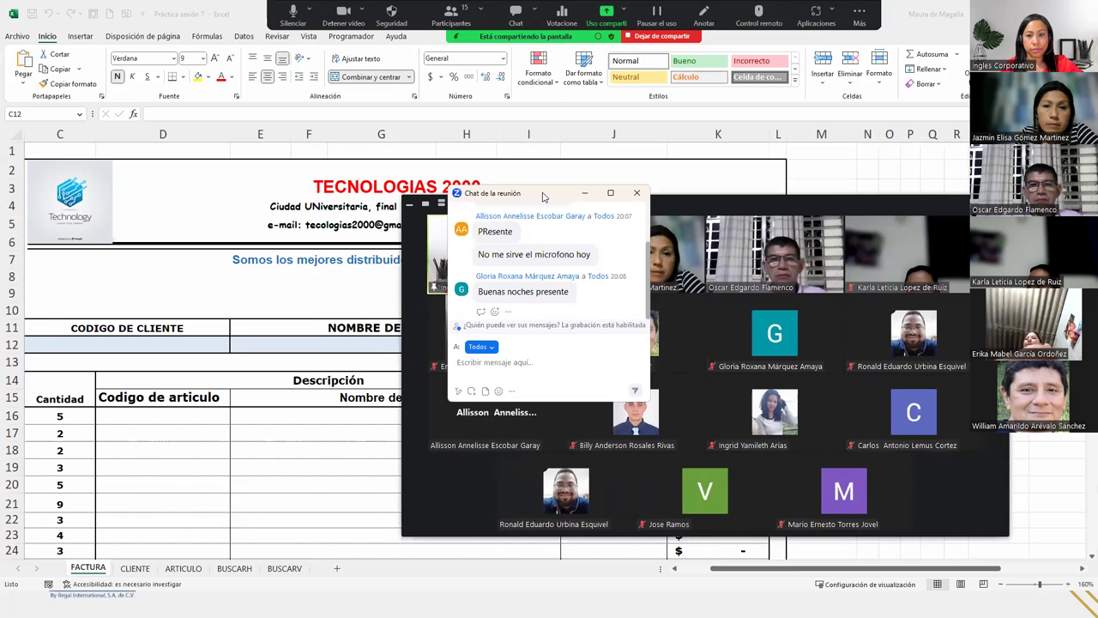
key("alt+h")
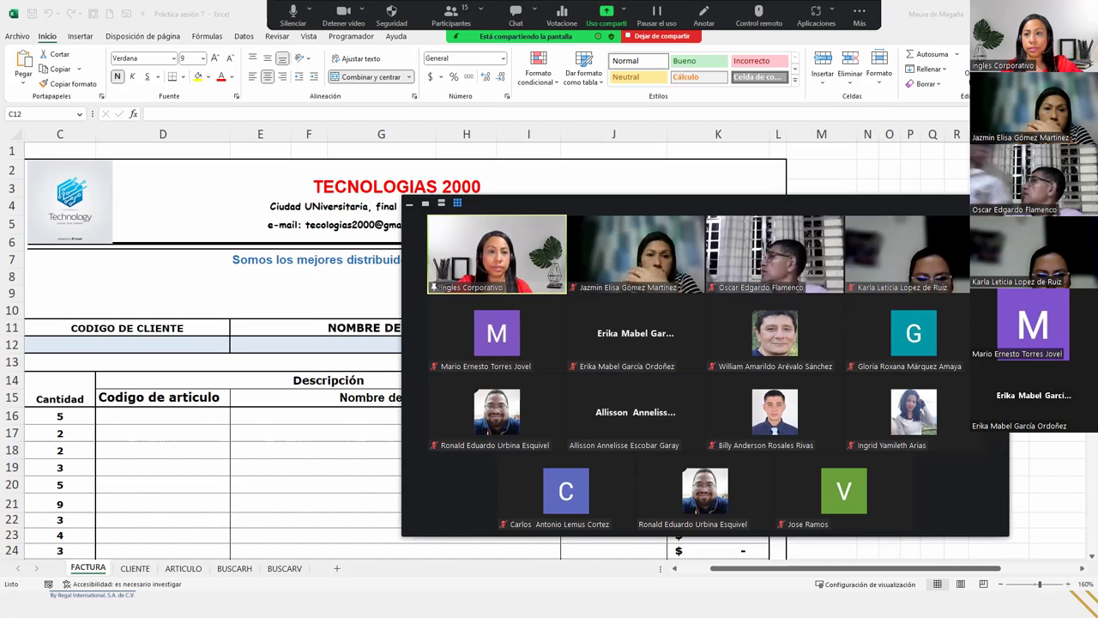
key("alt+Tab")
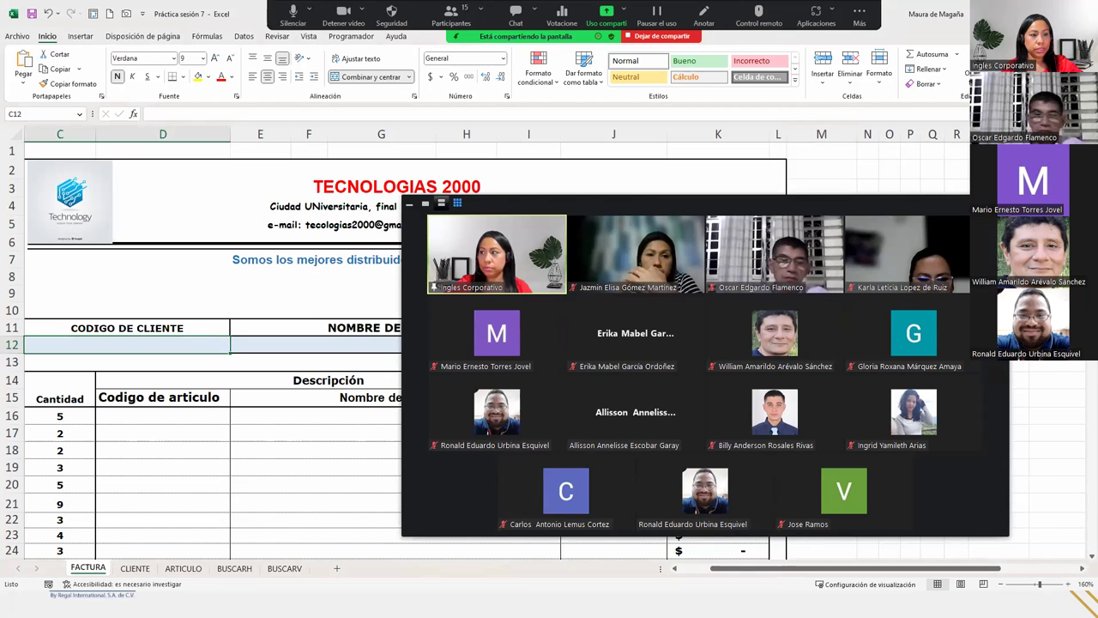
left_click(441, 202)
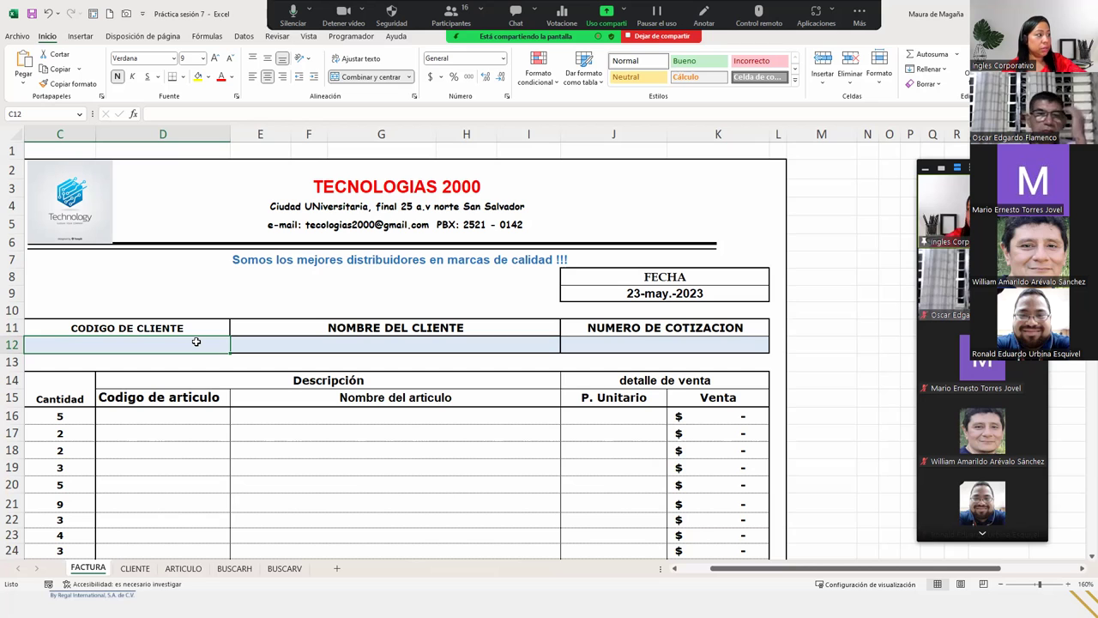
- On the CLIENTE sheet, select the client codes C001–C021 in cells A3:A23
left_click(135, 569)
left_click_drag(88, 181, 62, 525)
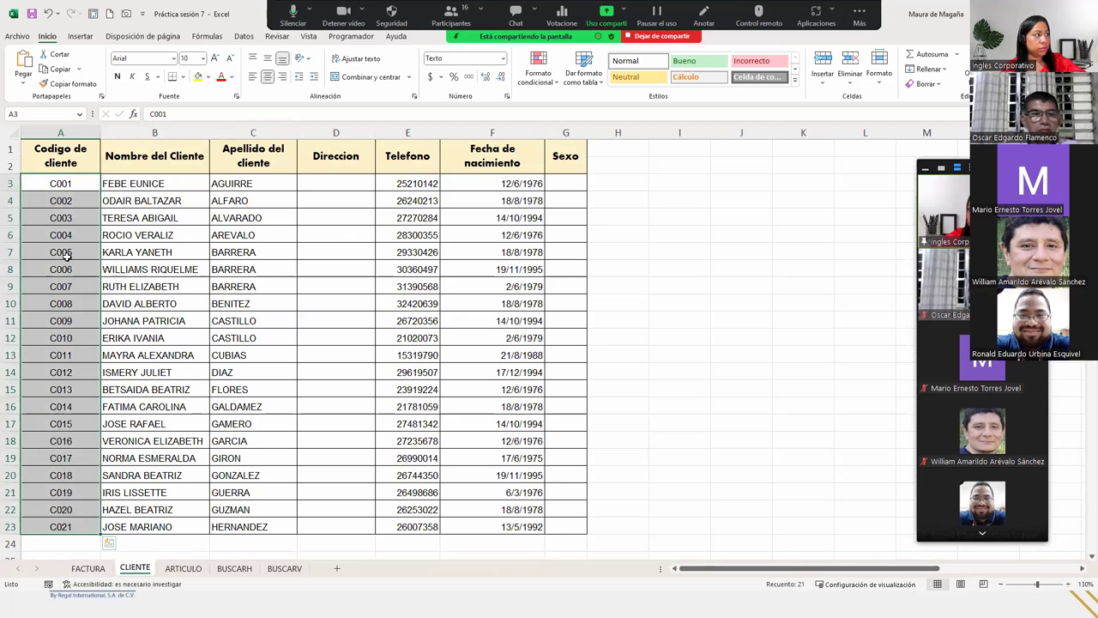
left_click(60, 141)
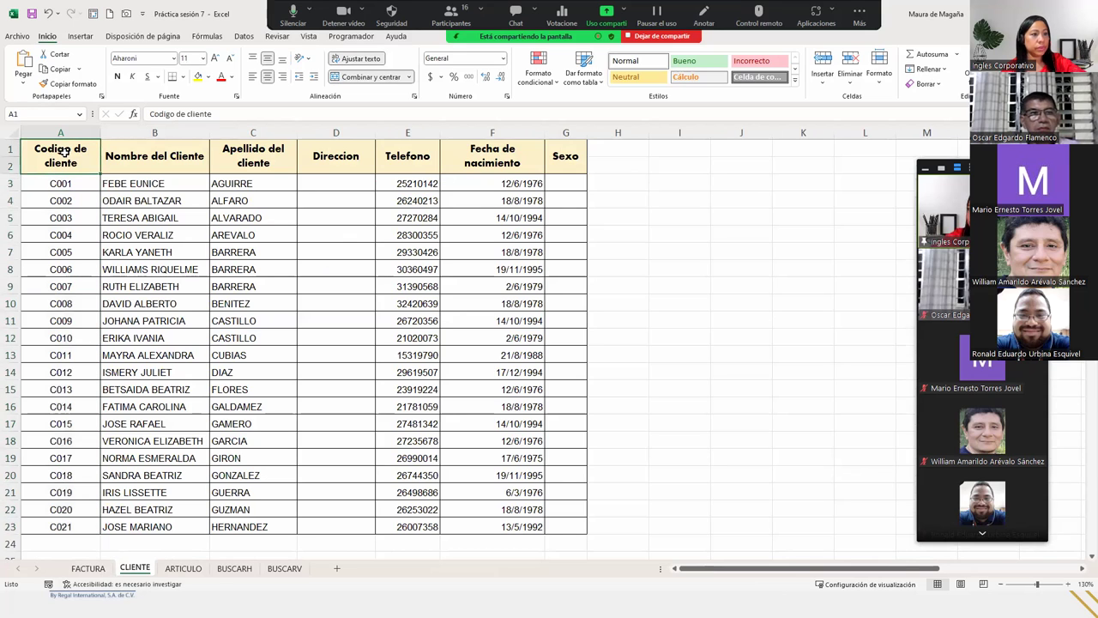
left_click(90, 569)
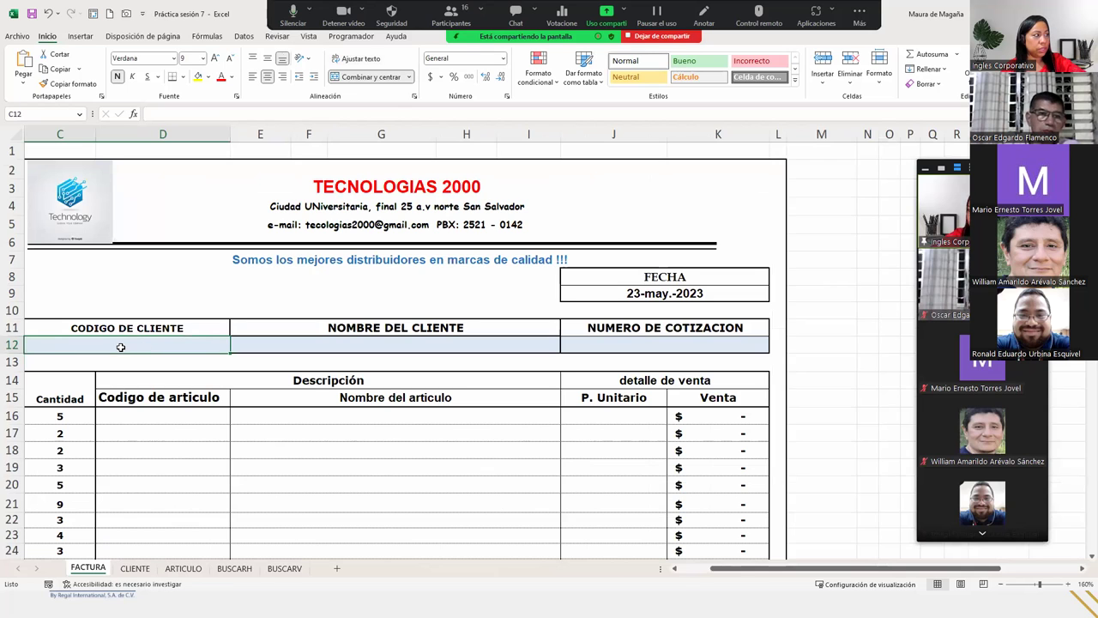
left_click(134, 568)
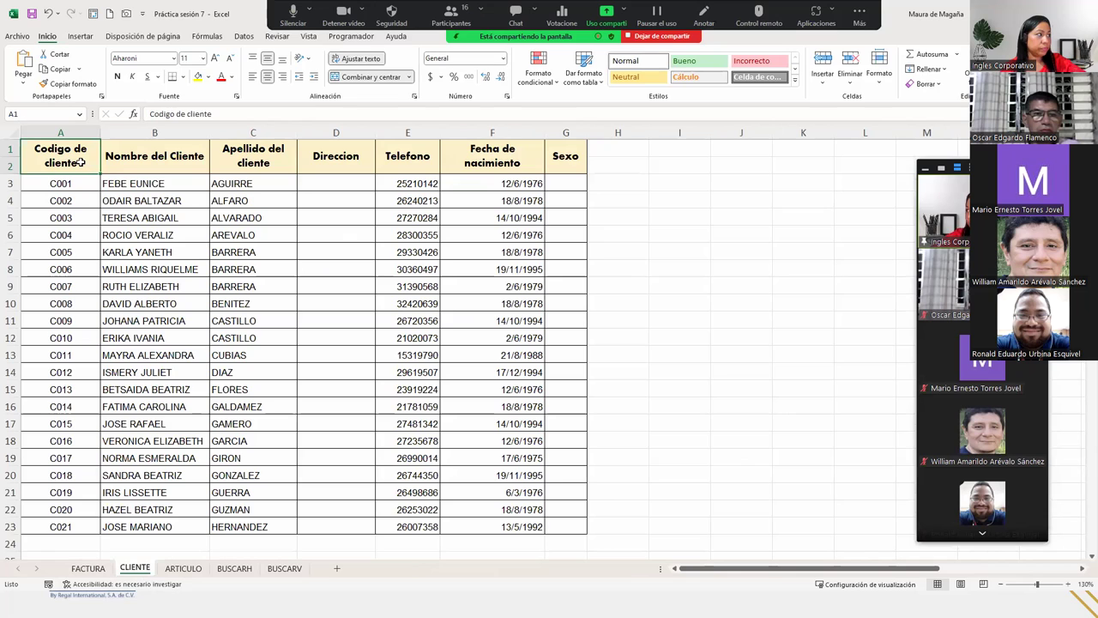
left_click_drag(79, 162, 77, 526)
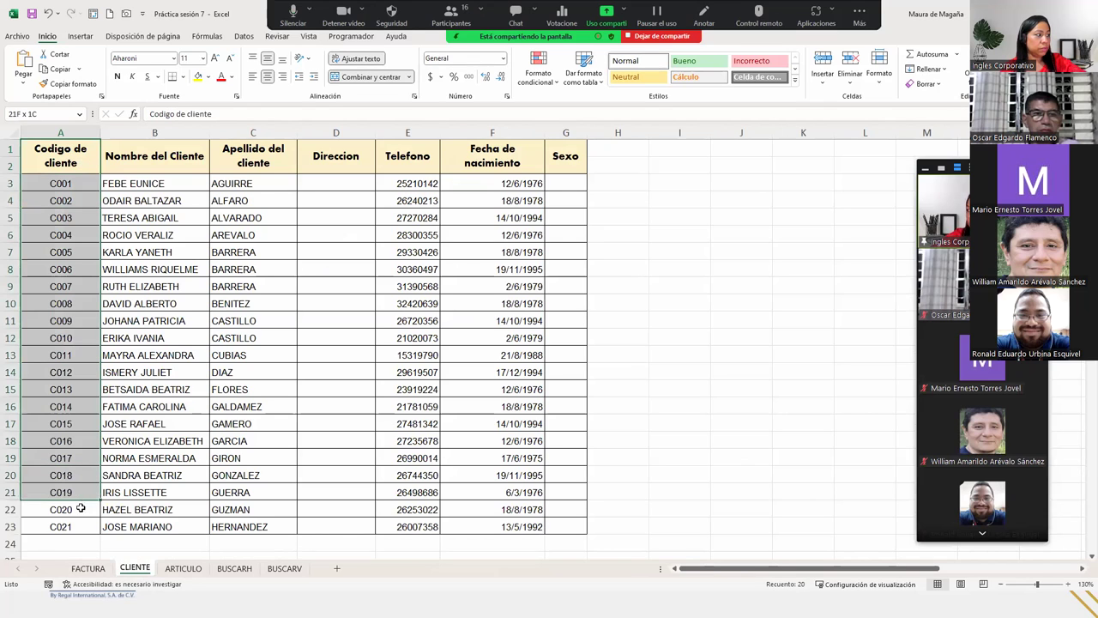
left_click_drag(61, 182, 78, 521)
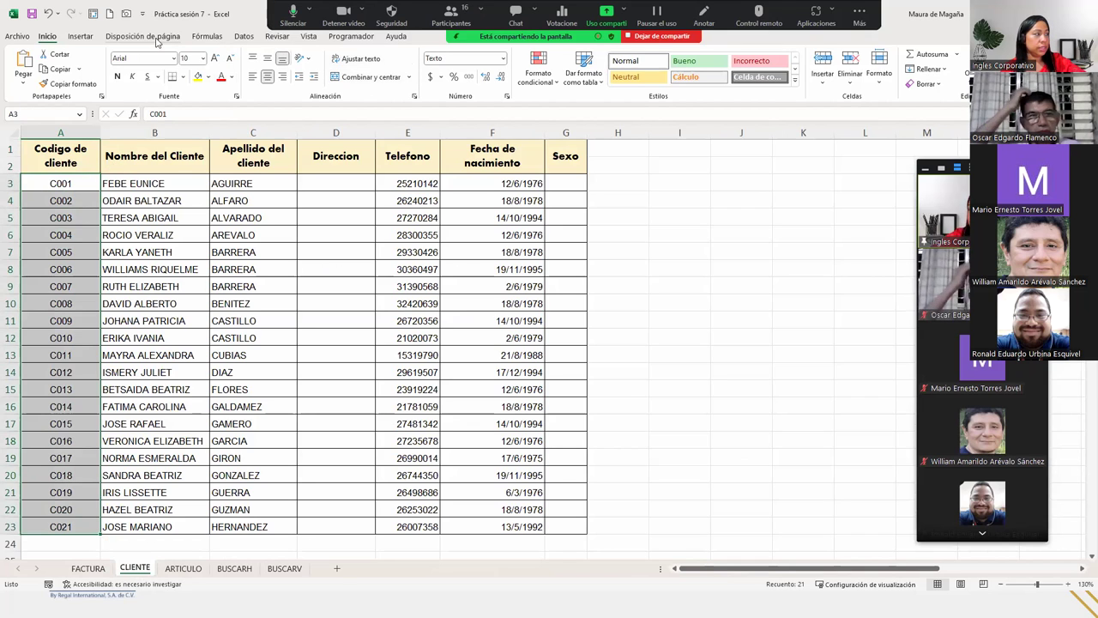
- Name the selected range A3:A23 'Cod_cliente' with Asignar nombre, then return to FACTURA
left_click(207, 36)
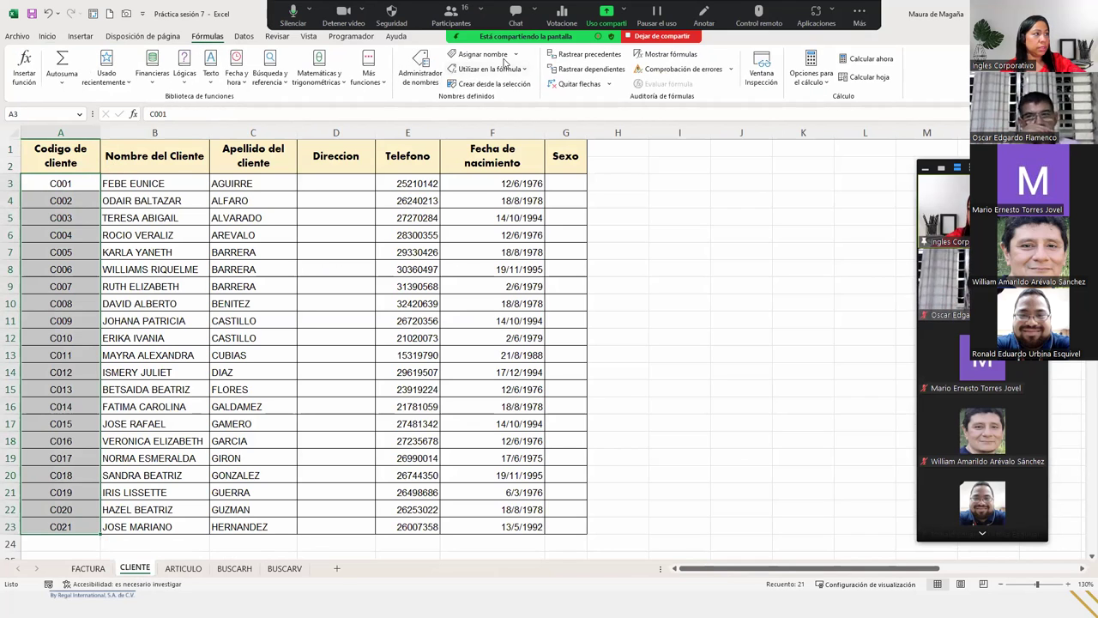
left_click(481, 54)
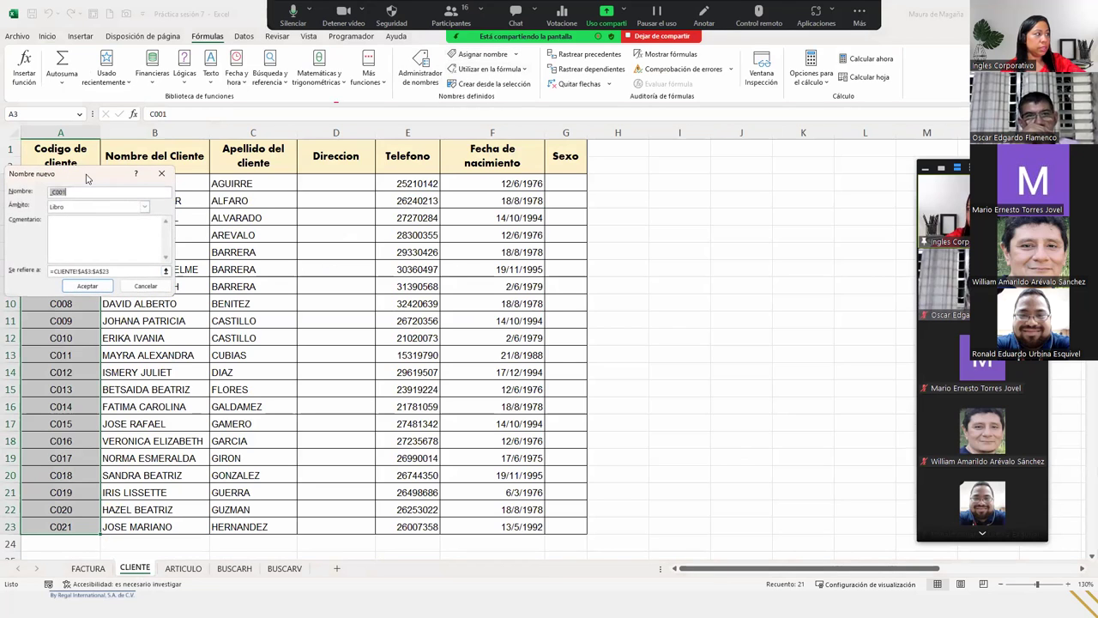
left_click_drag(89, 181, 472, 261)
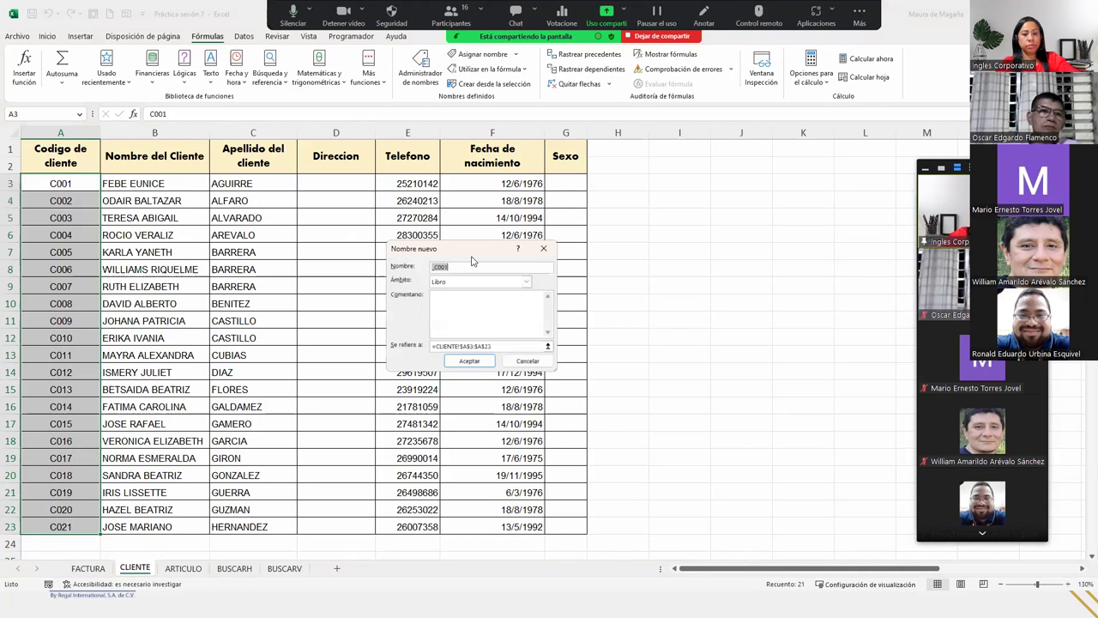
type("Cod_cliente")
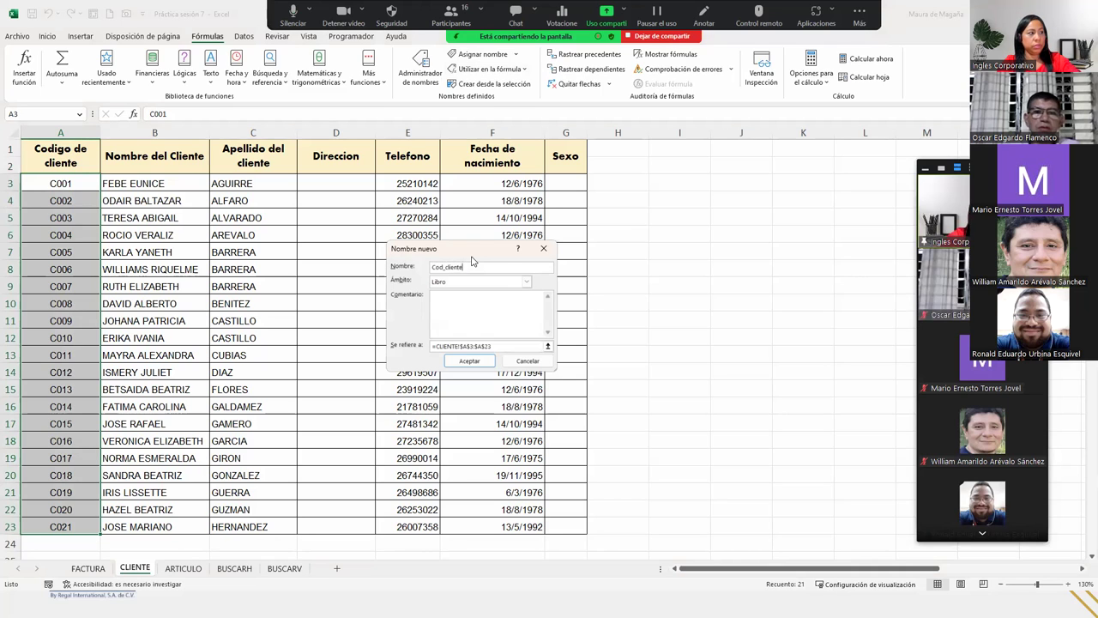
key("Return")
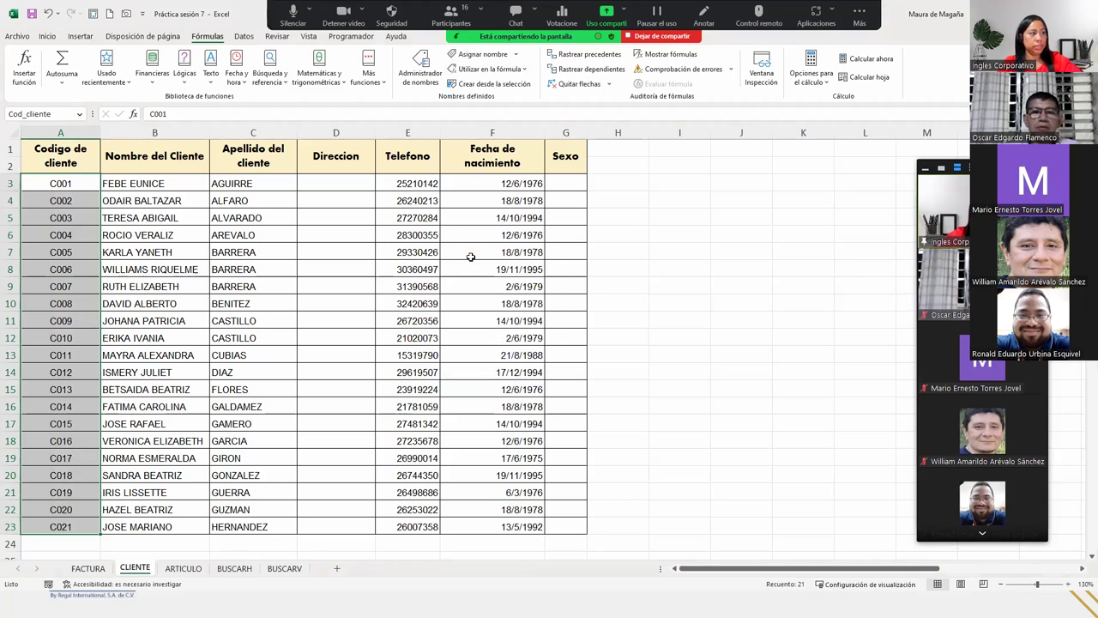
left_click(75, 199)
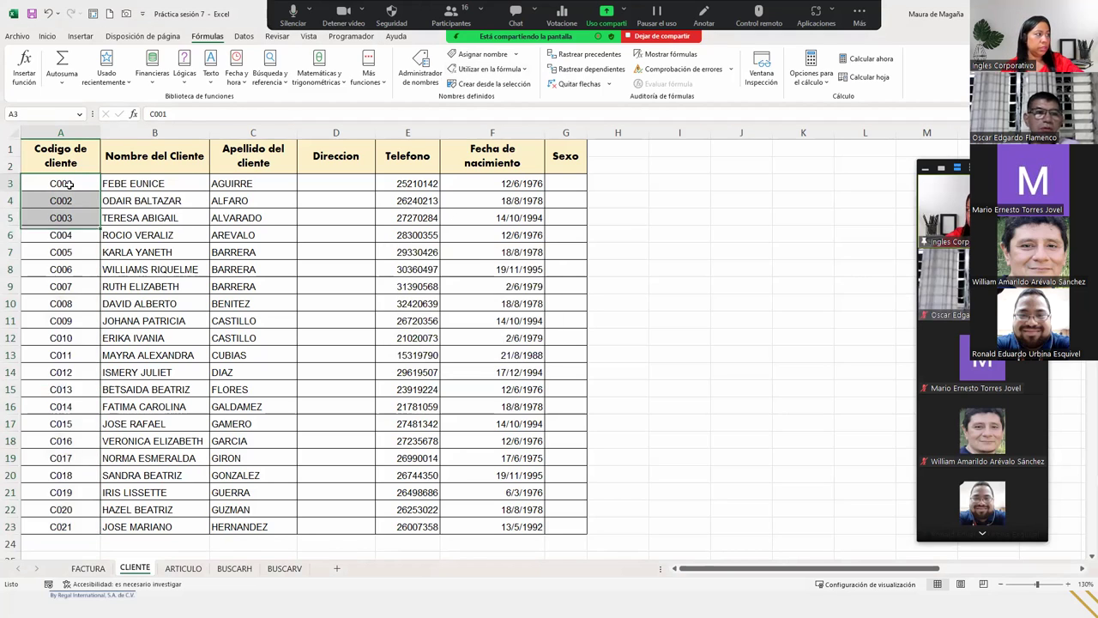
left_click(88, 568)
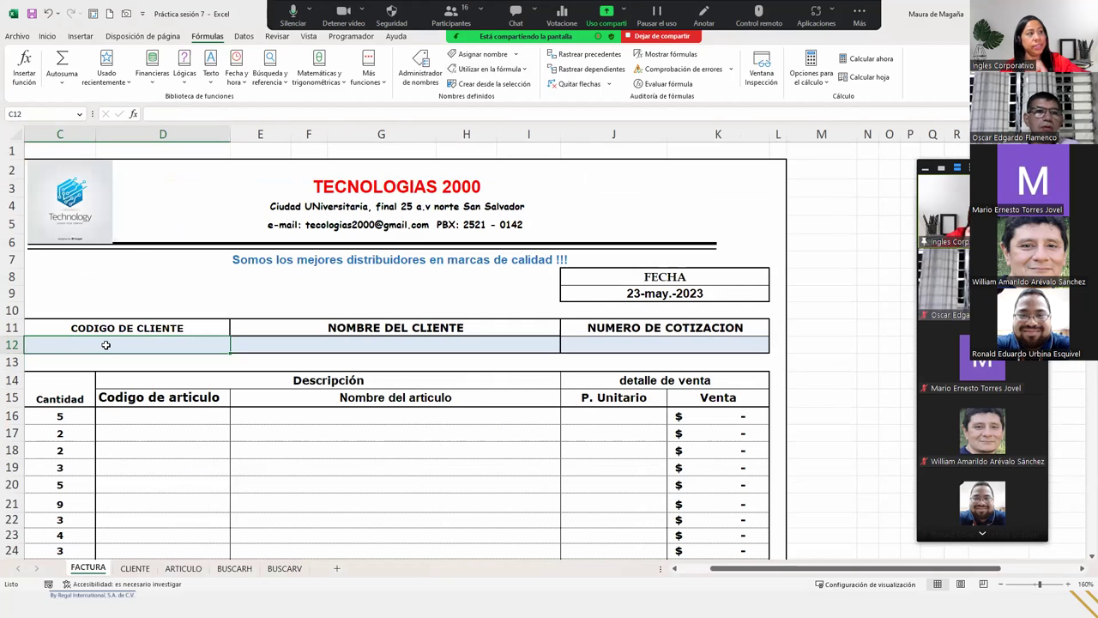
left_click(247, 41)
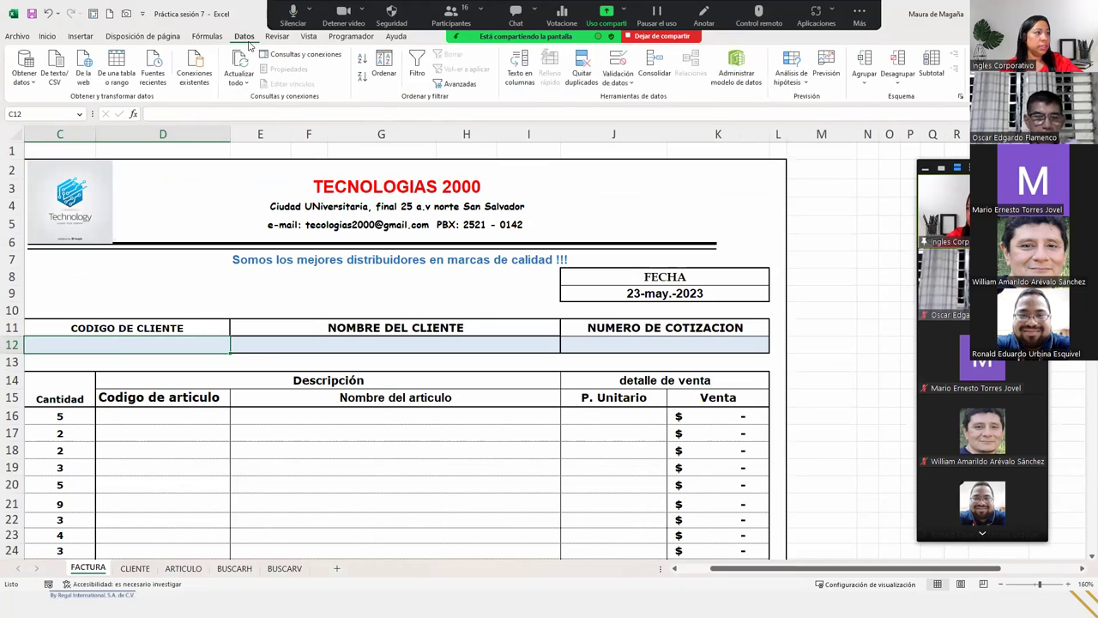
left_click(618, 78)
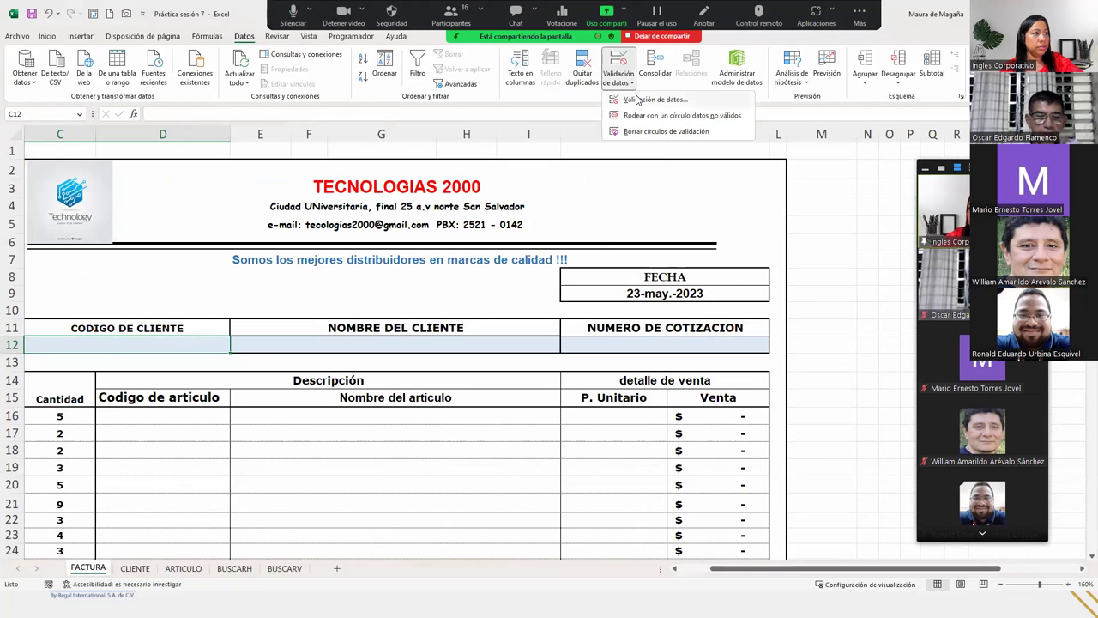
left_click(637, 100)
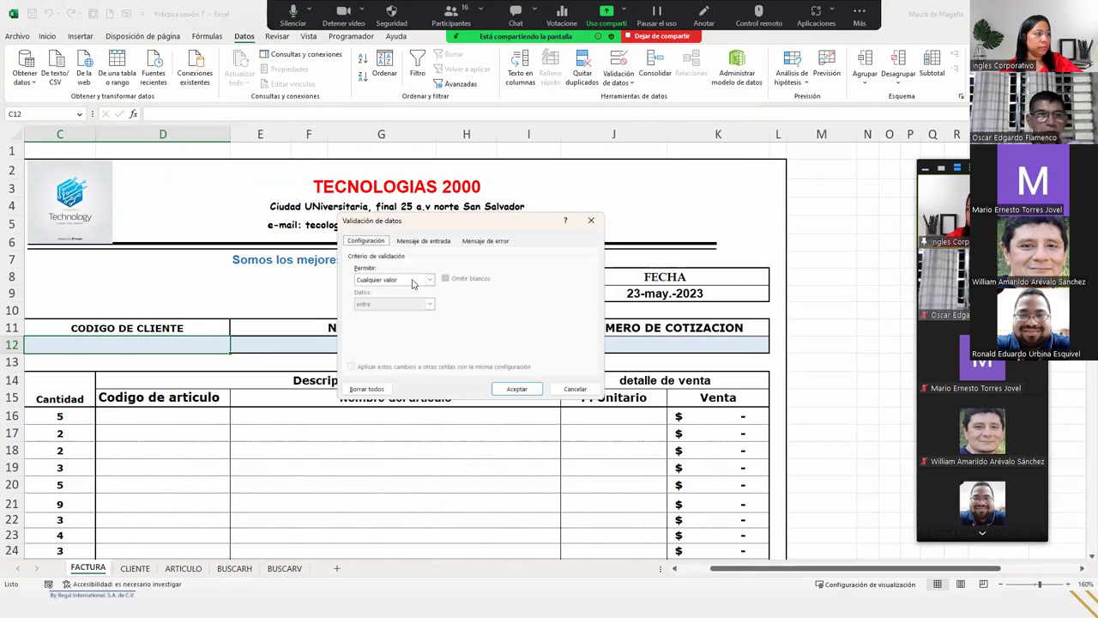
left_click(413, 283)
left_click(382, 313)
left_click(384, 326)
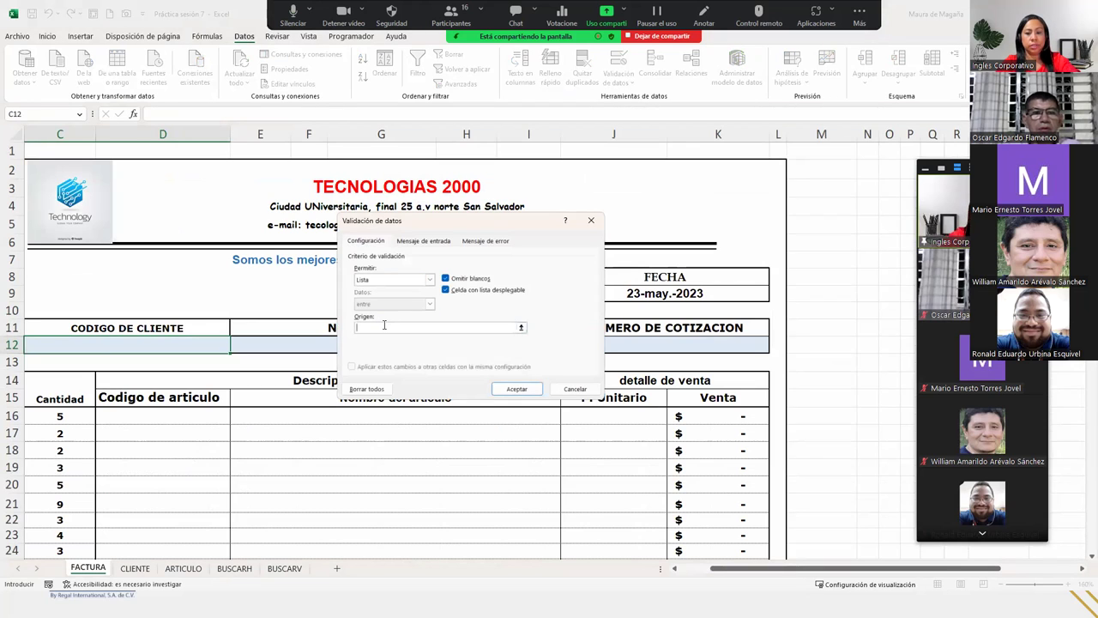
type("=cod")
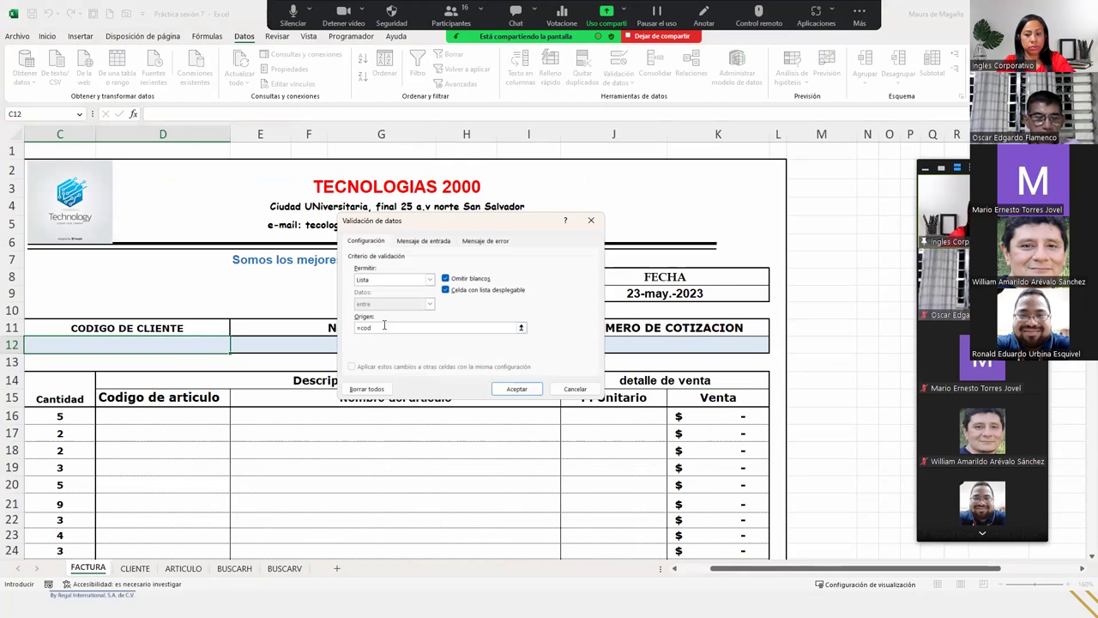
type("Clien")
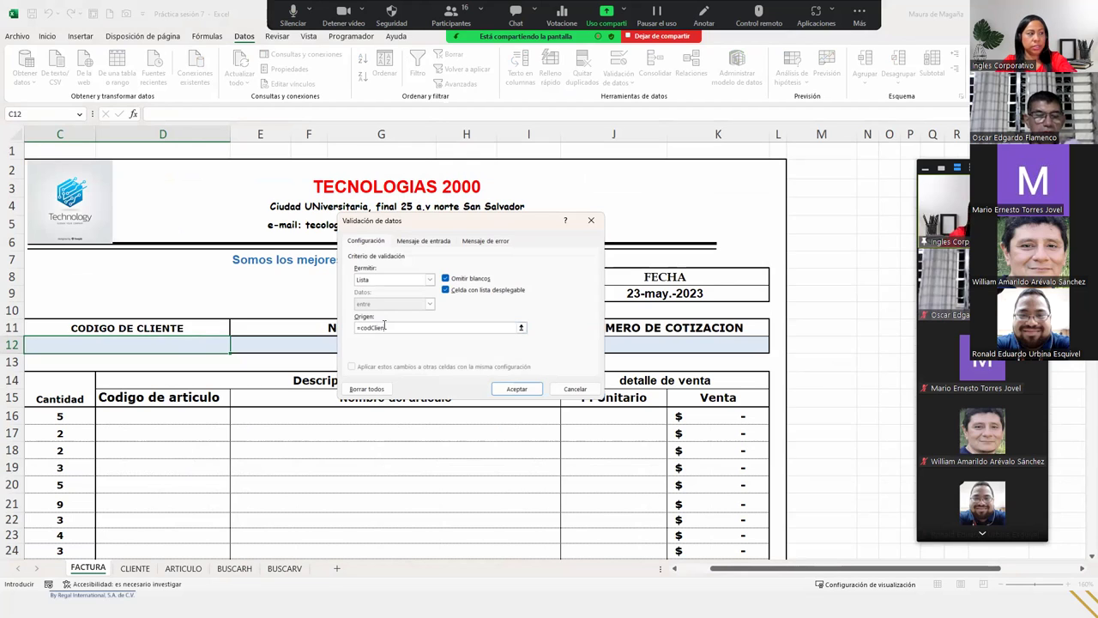
key("Return")
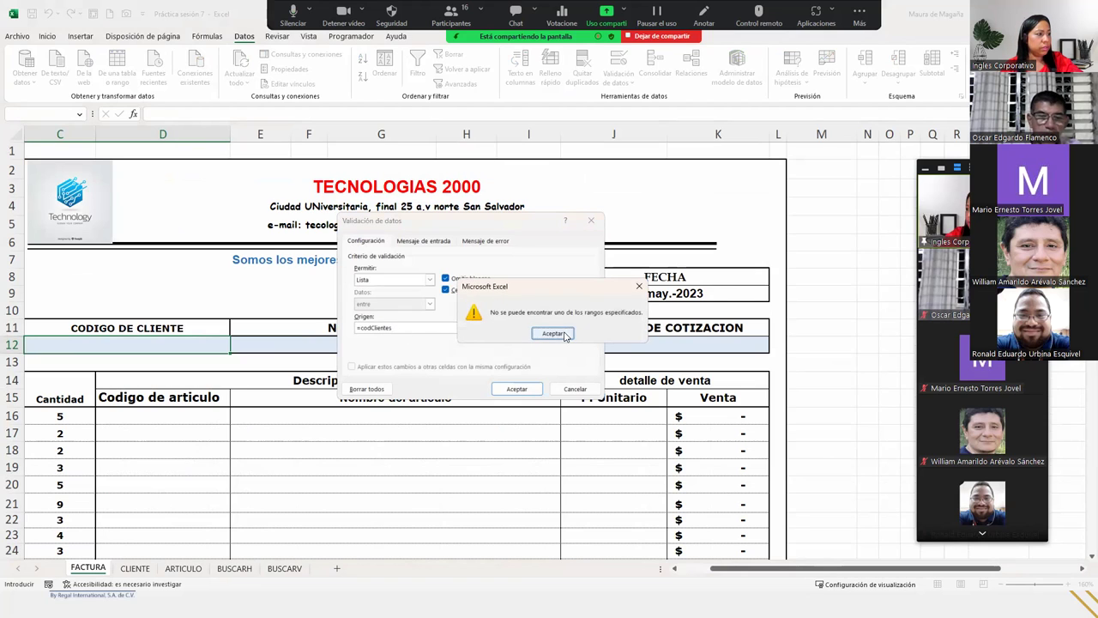
left_click(564, 334)
left_click(371, 328)
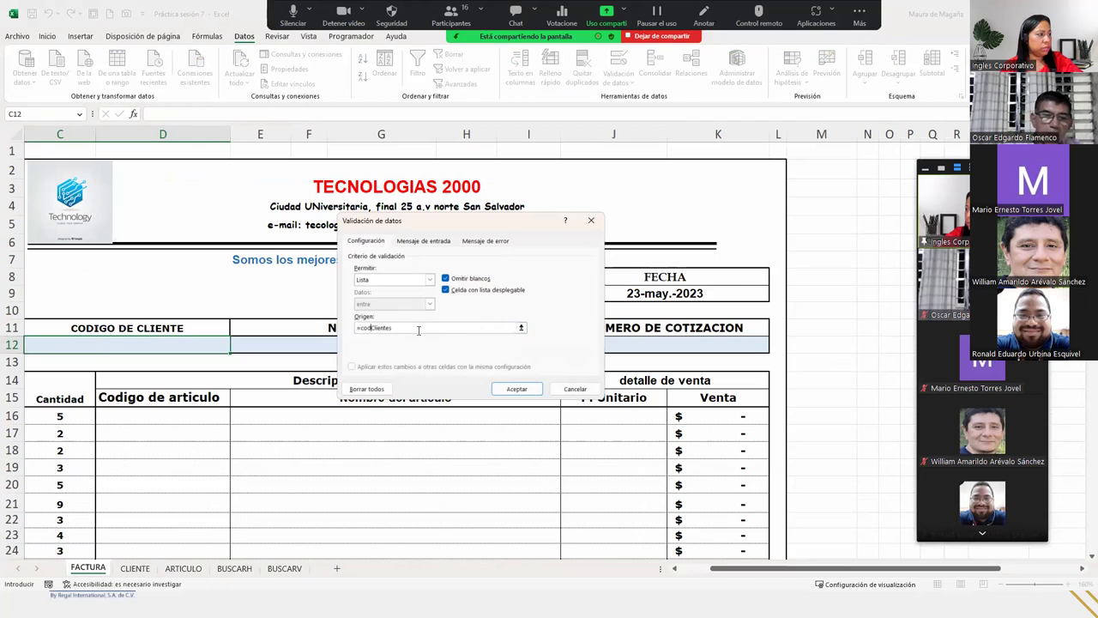
type("_")
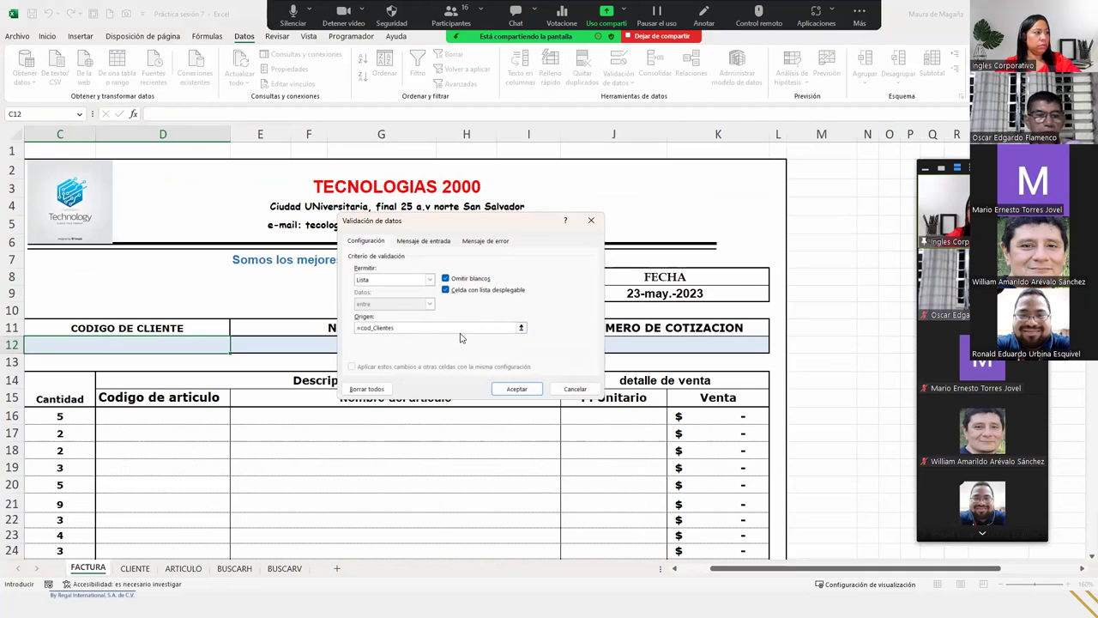
key("Return")
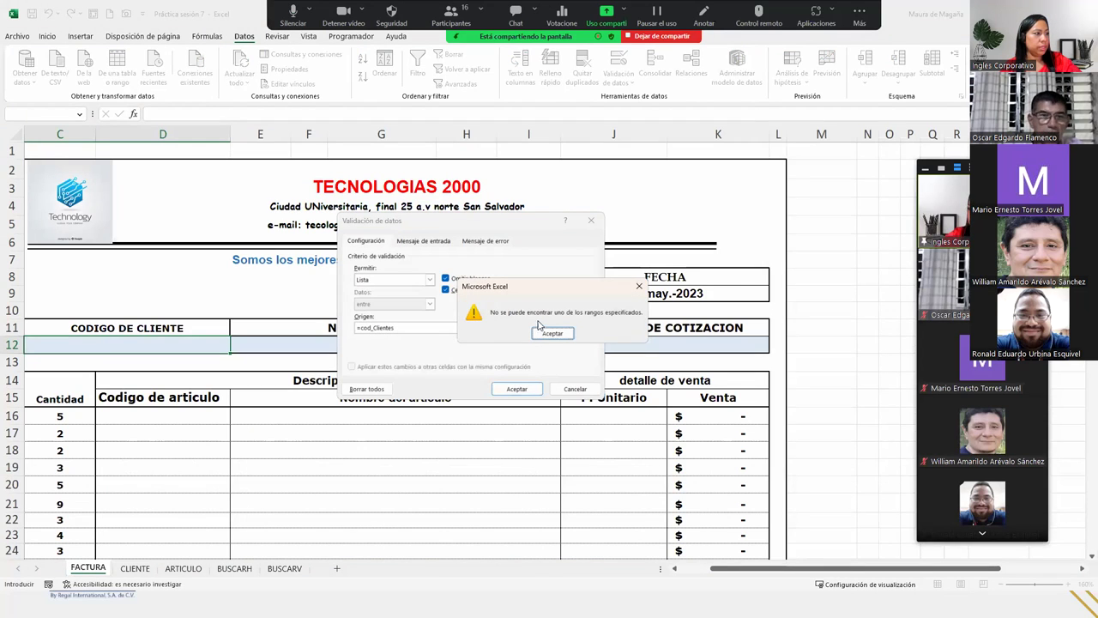
left_click(545, 327)
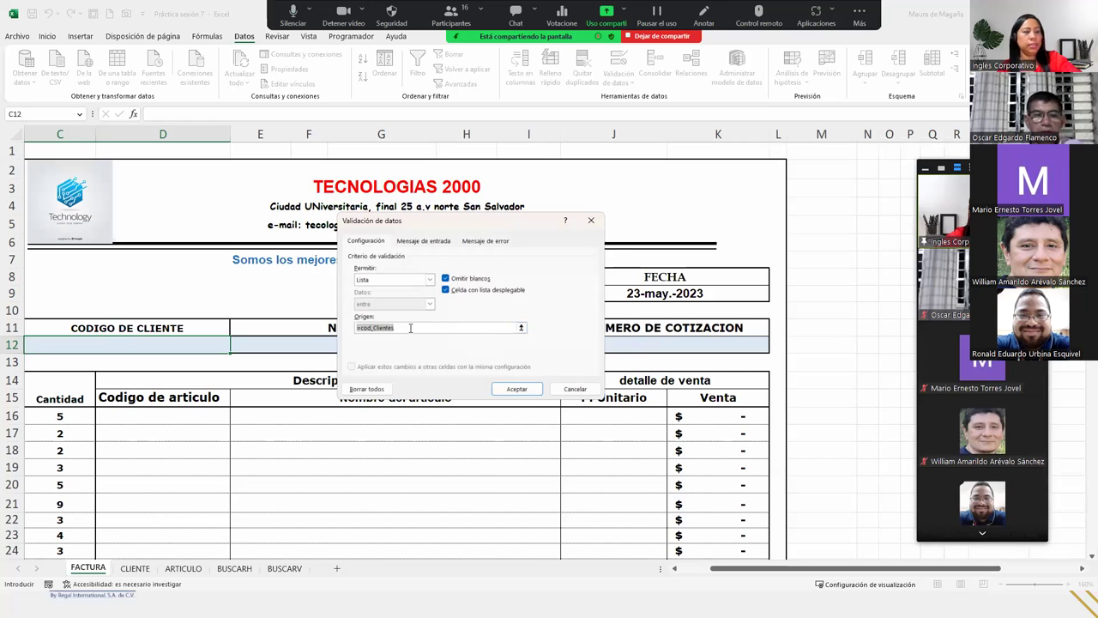
key("Escape")
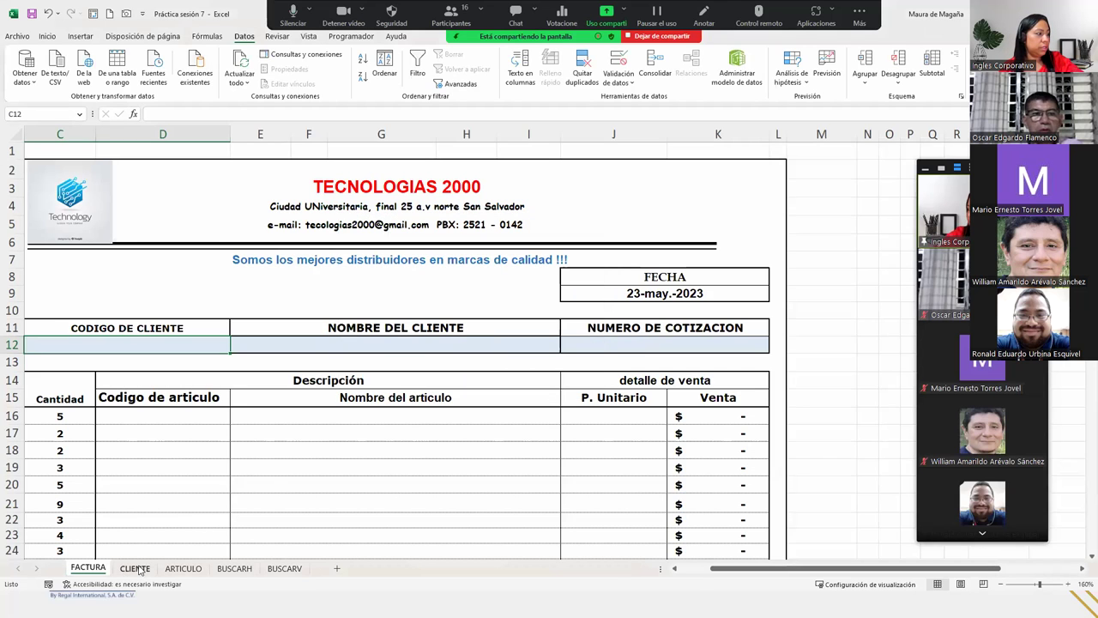
- Confirm on CLIENTE that the client codes A3:A23 carry the name Cod_cliente
left_click(135, 567)
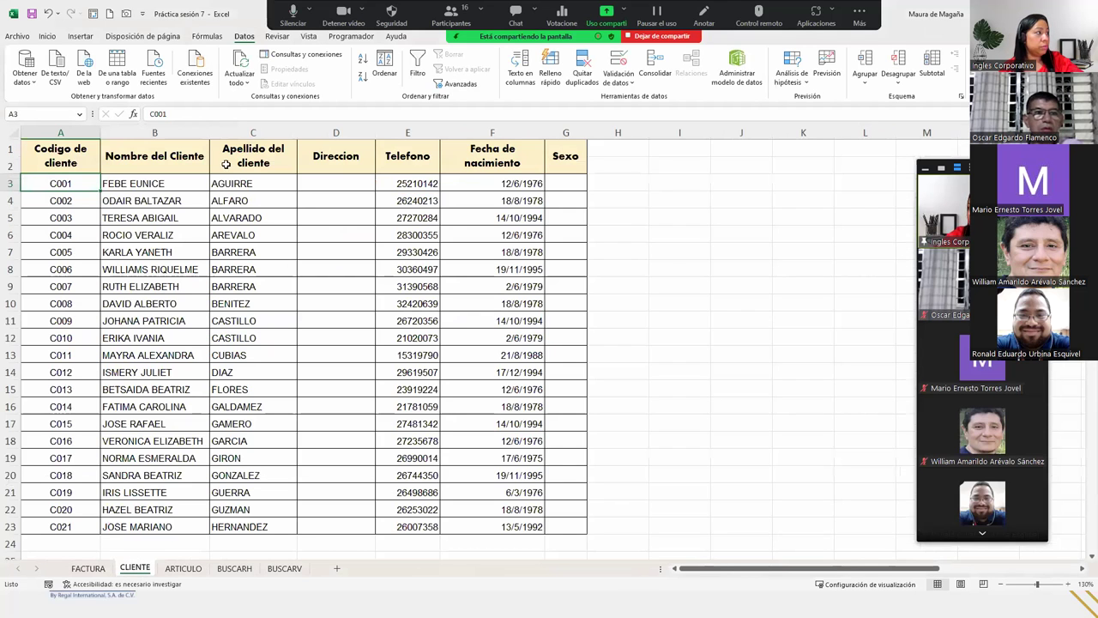
left_click_drag(85, 183, 48, 515)
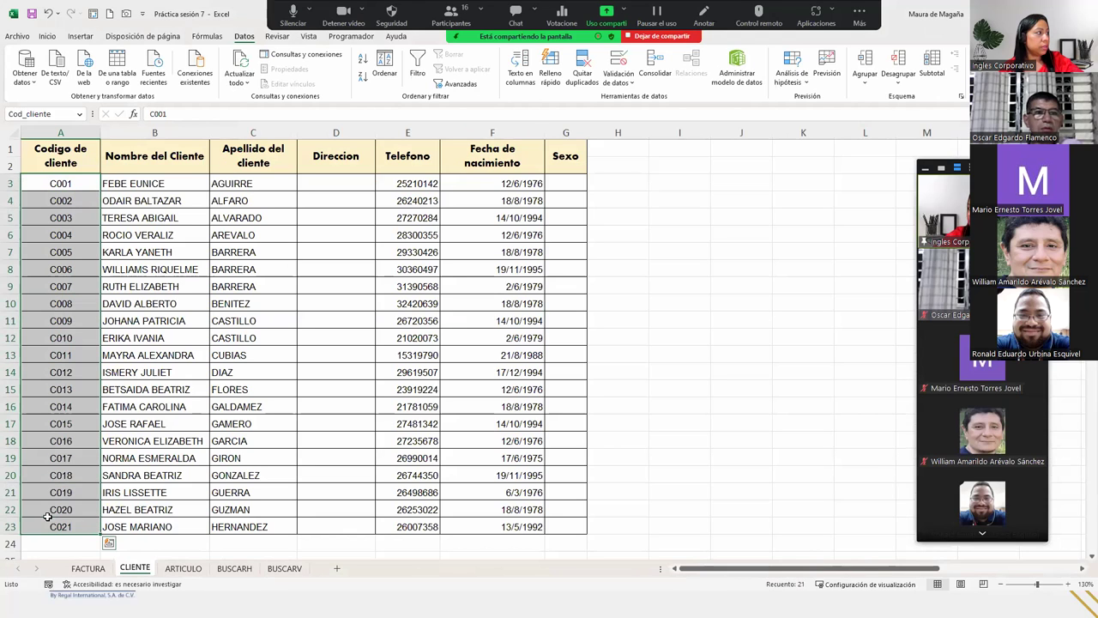
left_click(37, 112)
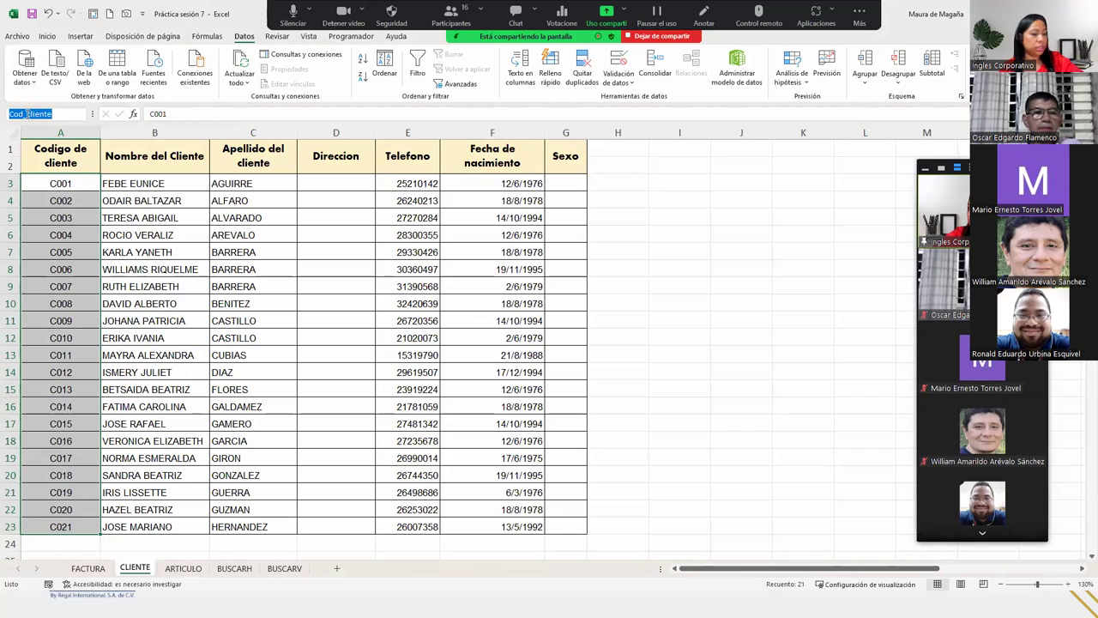
left_click(64, 188)
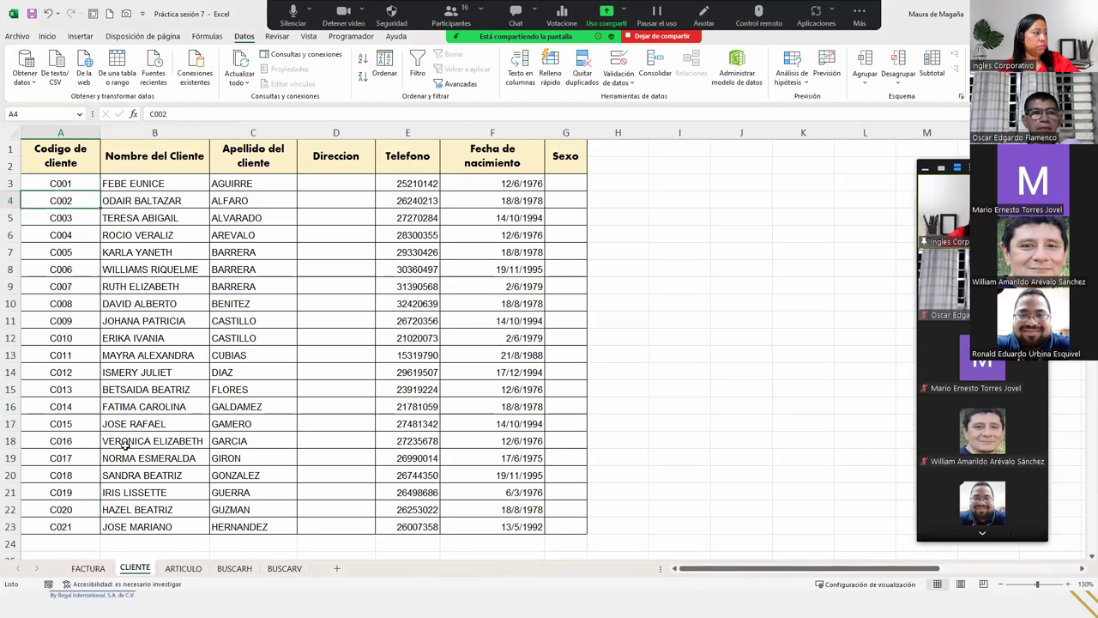
- Give FACTURA cell C12 list data validation with source =Cod_cliente
left_click(89, 567)
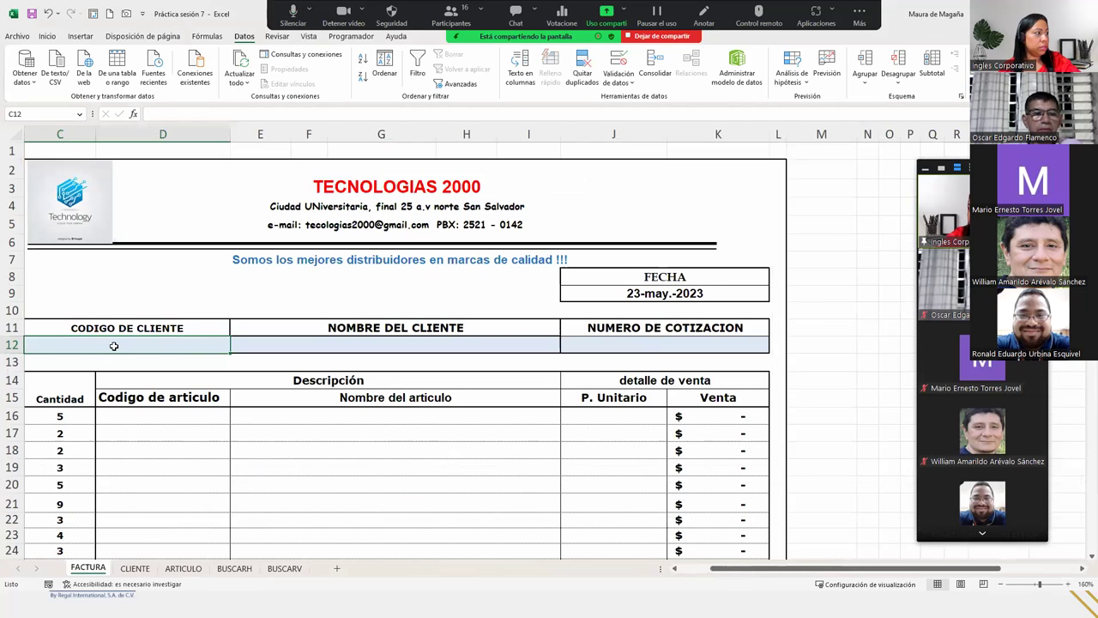
left_click(617, 75)
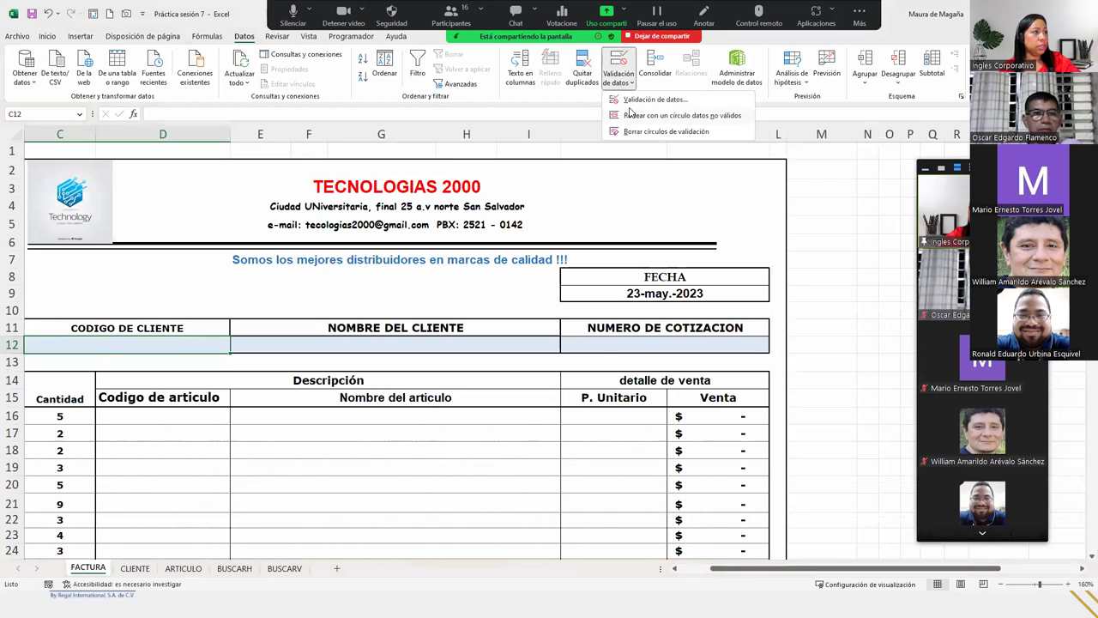
left_click(635, 105)
left_click(397, 281)
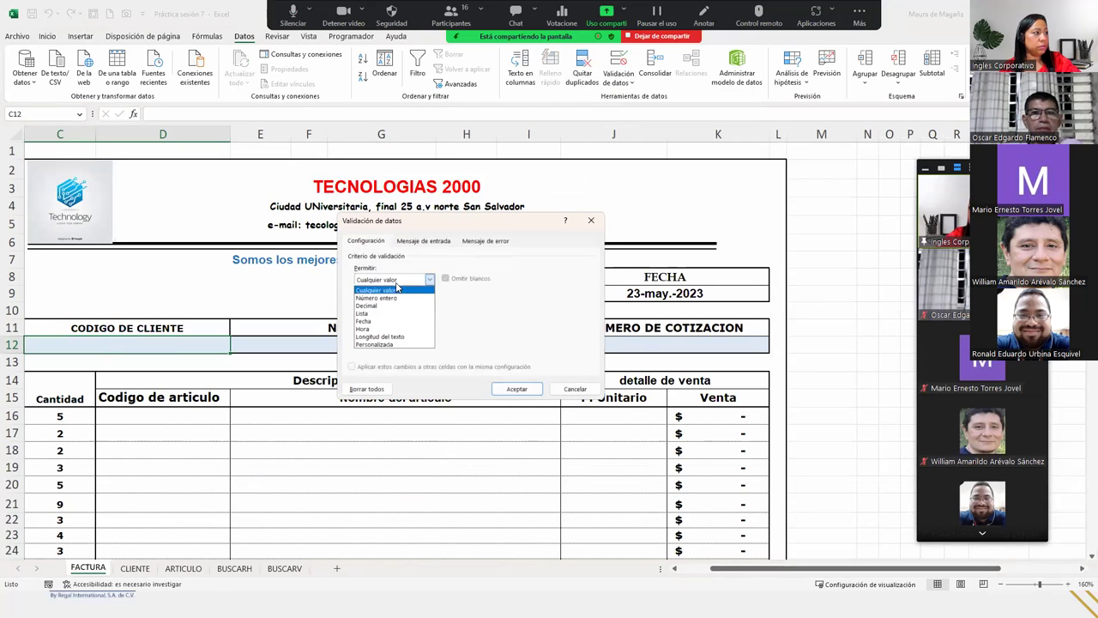
left_click(392, 316)
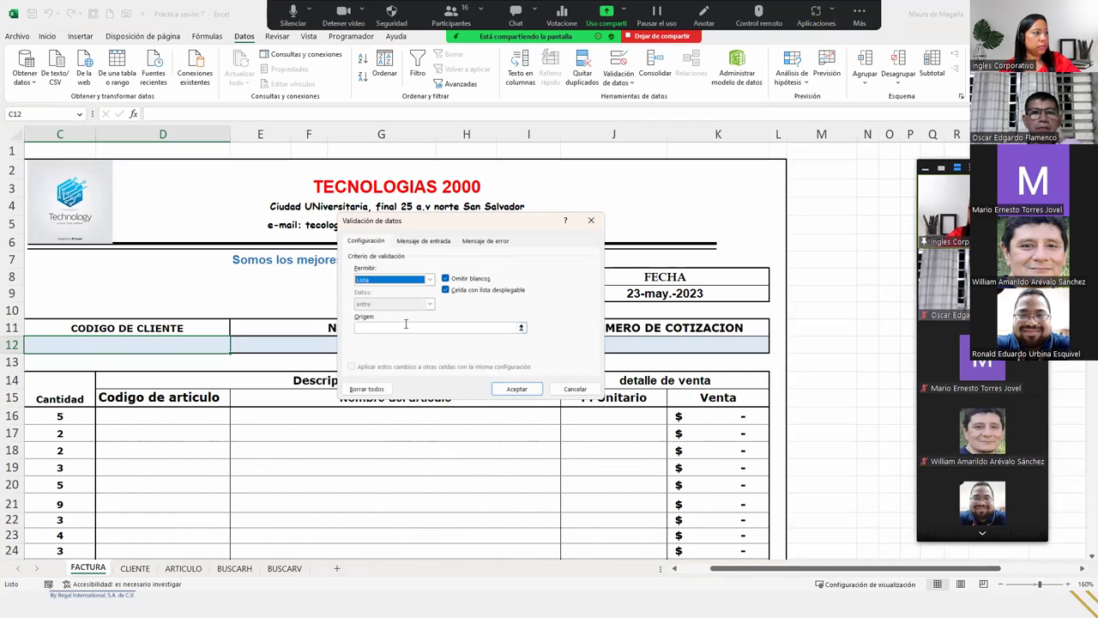
left_click(406, 327)
type("=Cod_cliente")
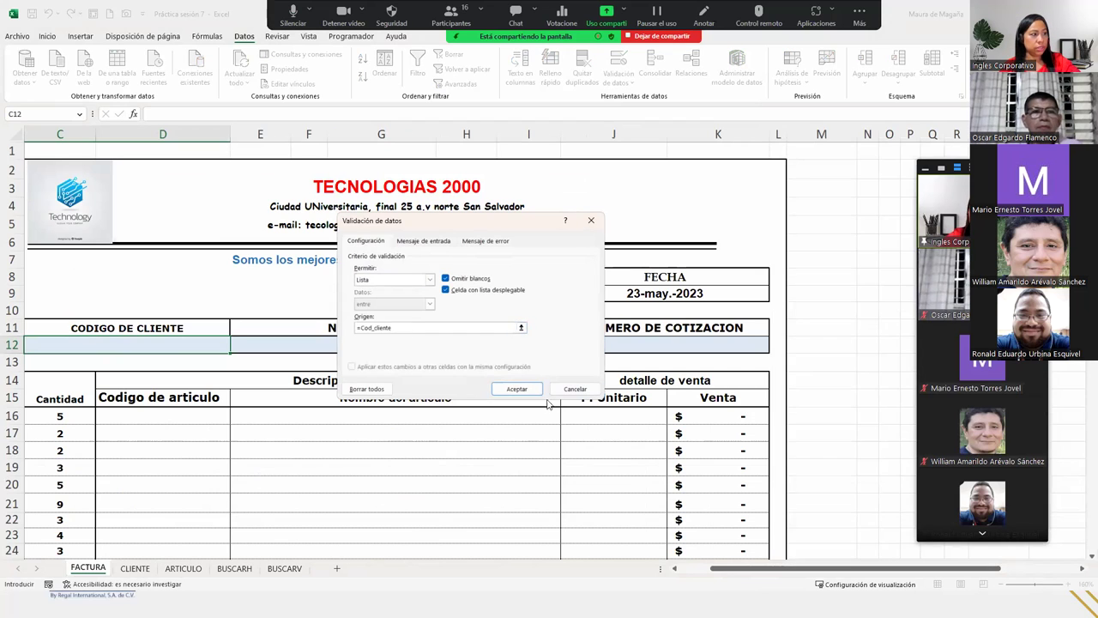
left_click(517, 388)
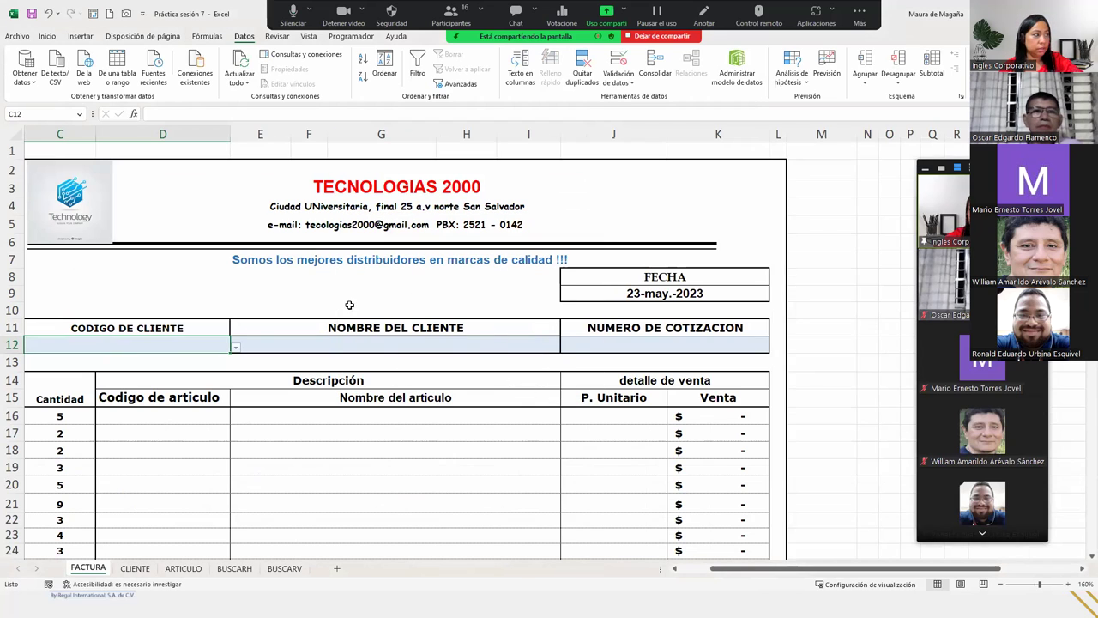
- Pick C002, then C005 from C12's dropdown, and select the client name cell E12
left_click(236, 346)
left_click(123, 374)
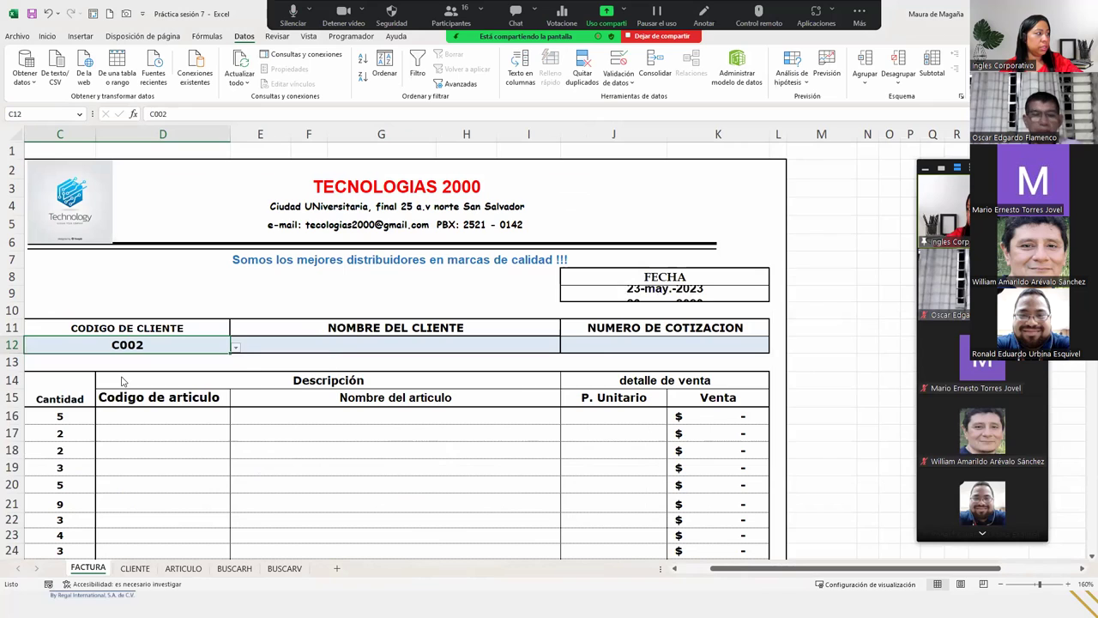
left_click(235, 347)
left_click(163, 413)
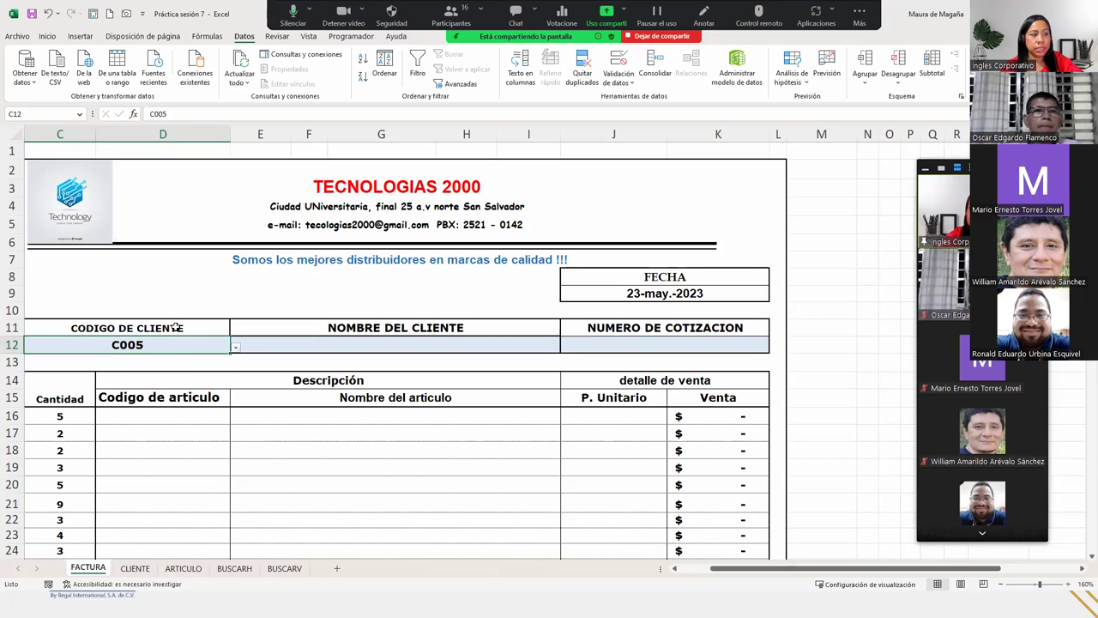
left_click(378, 344)
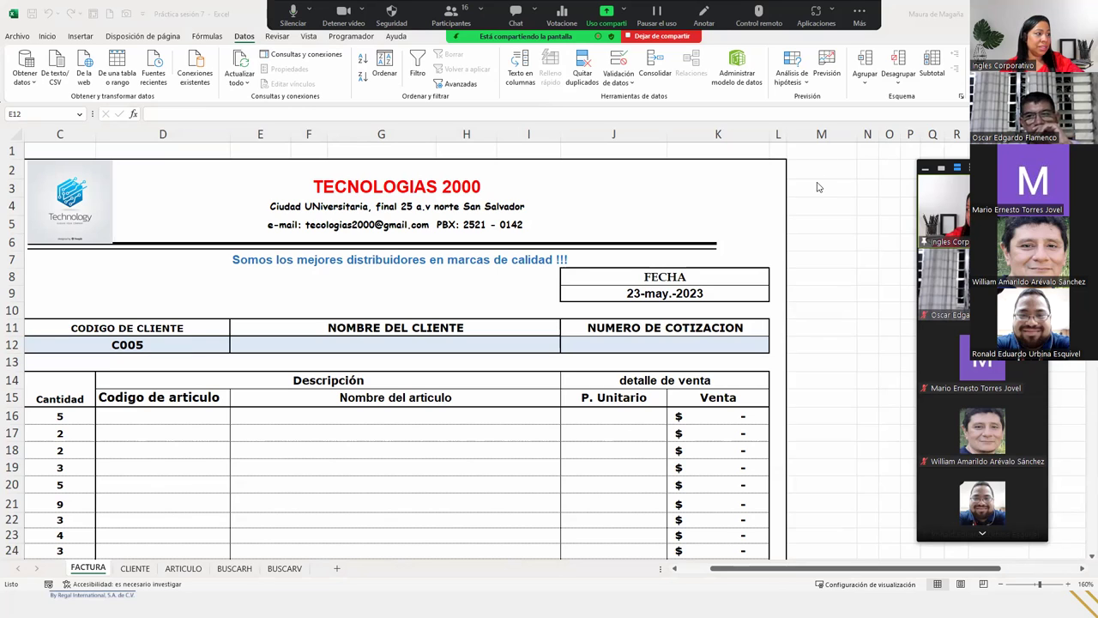
left_click(454, 352)
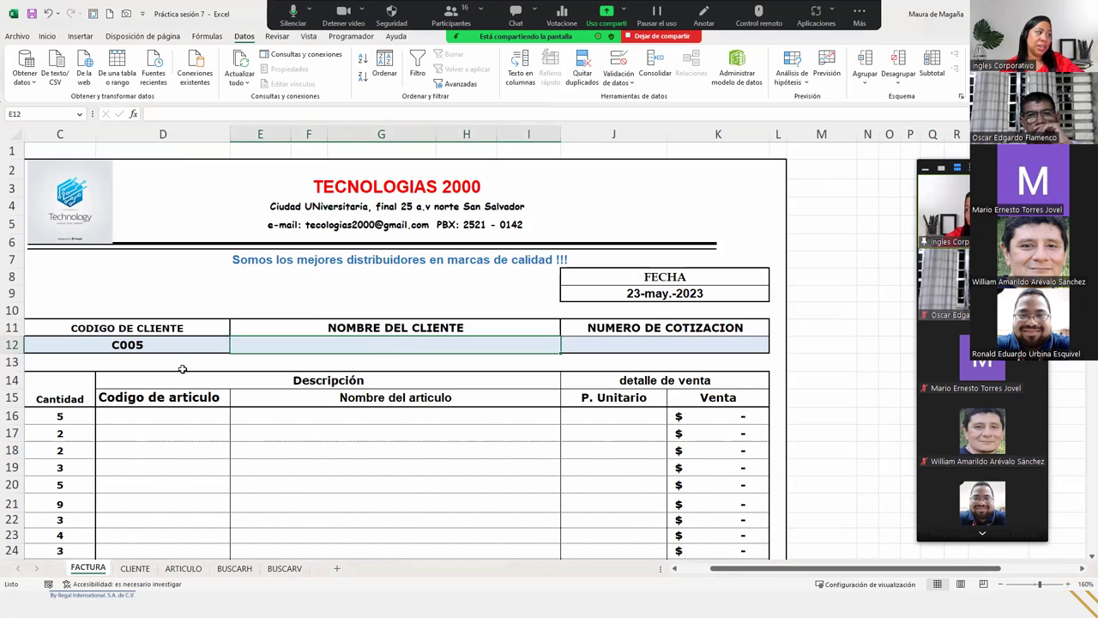
left_click(136, 343)
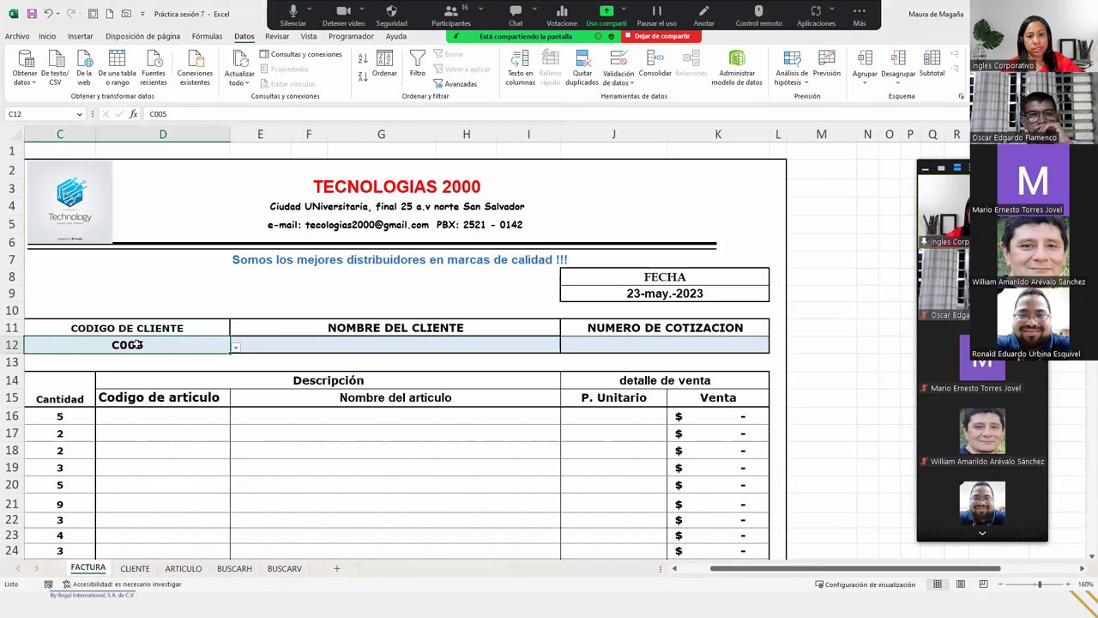
left_click(302, 346)
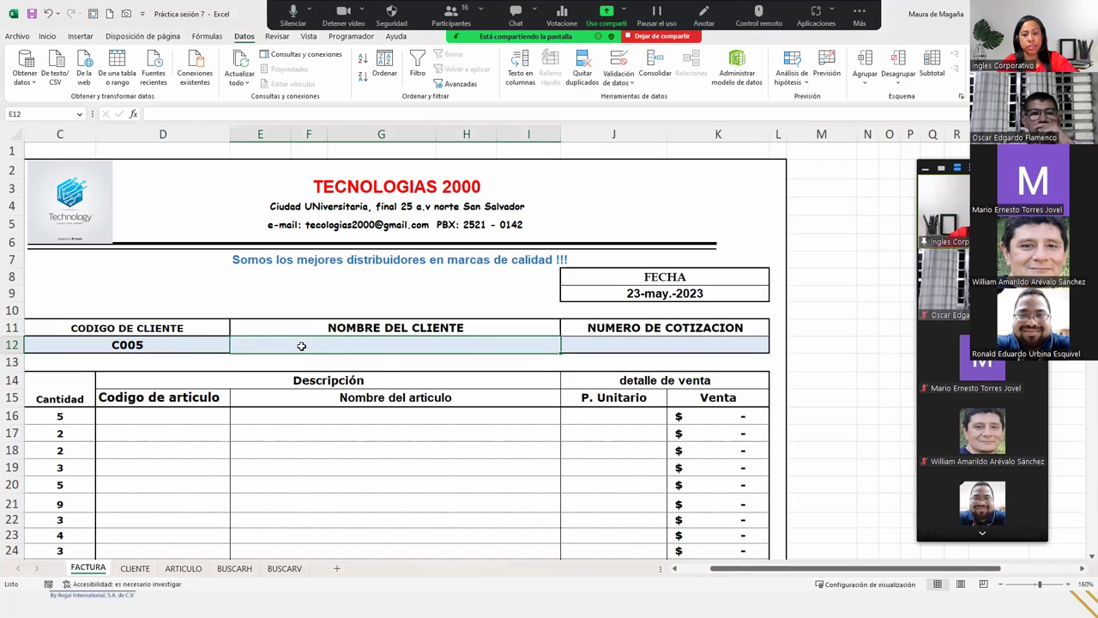
- Enter =BUSCARV(C12;CLIENTE!A1:G23;2;0) in E12 to show the chosen client's name
type("=buscar")
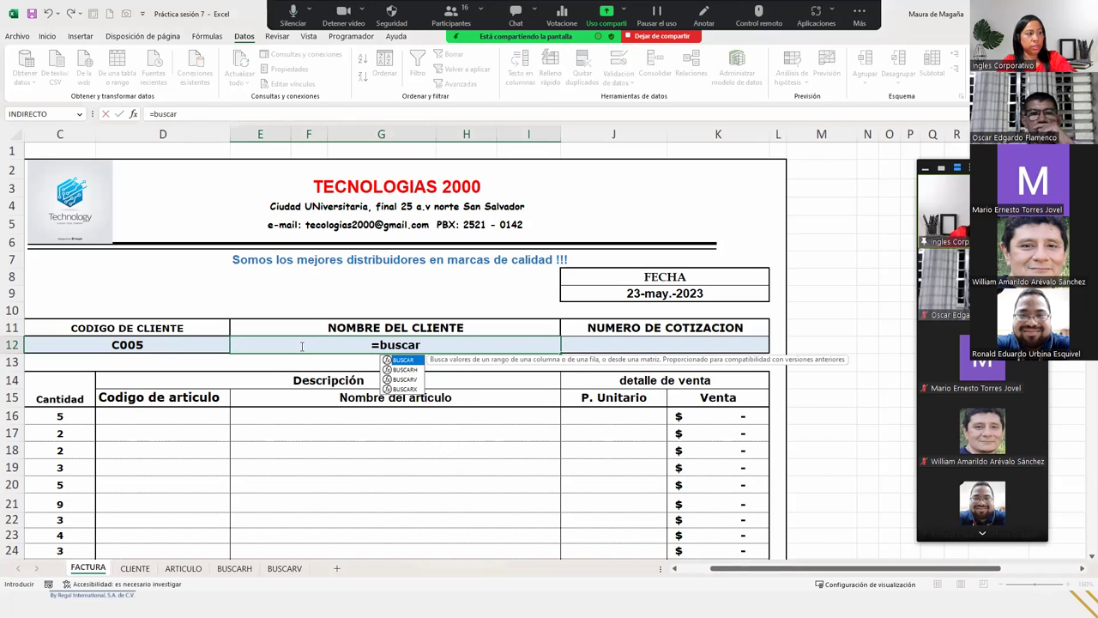
key("Down")
key("Down")
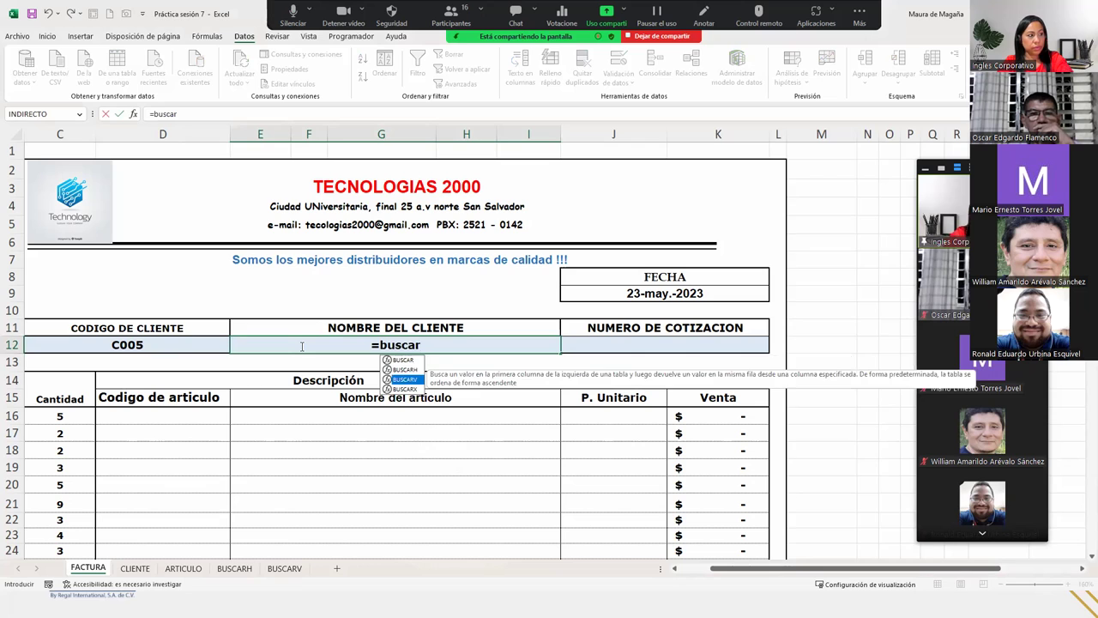
key("Tab")
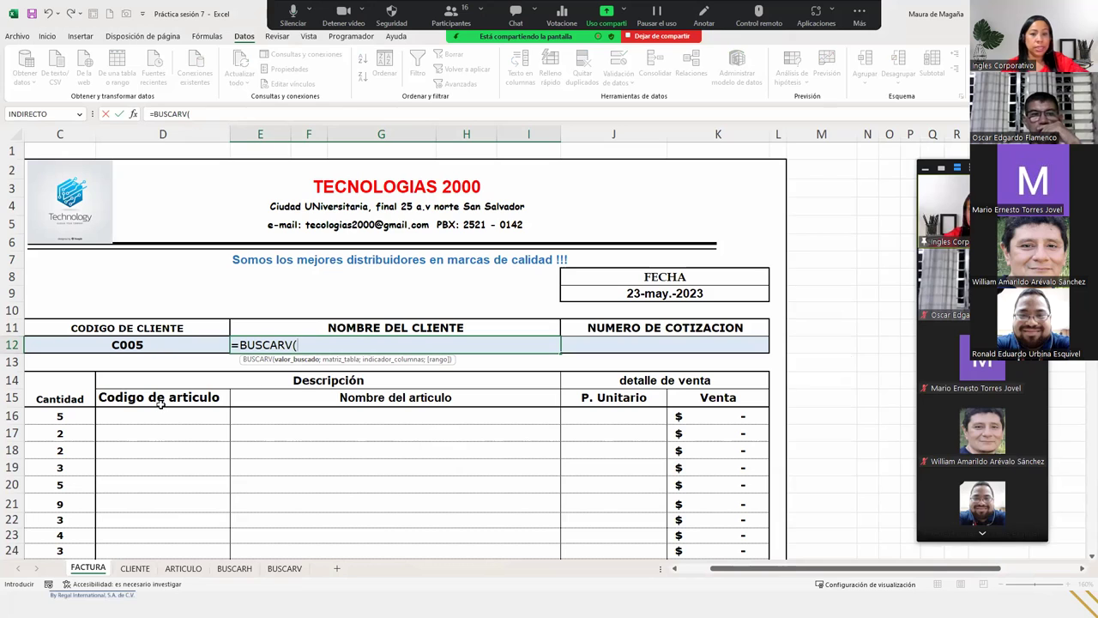
left_click(122, 343)
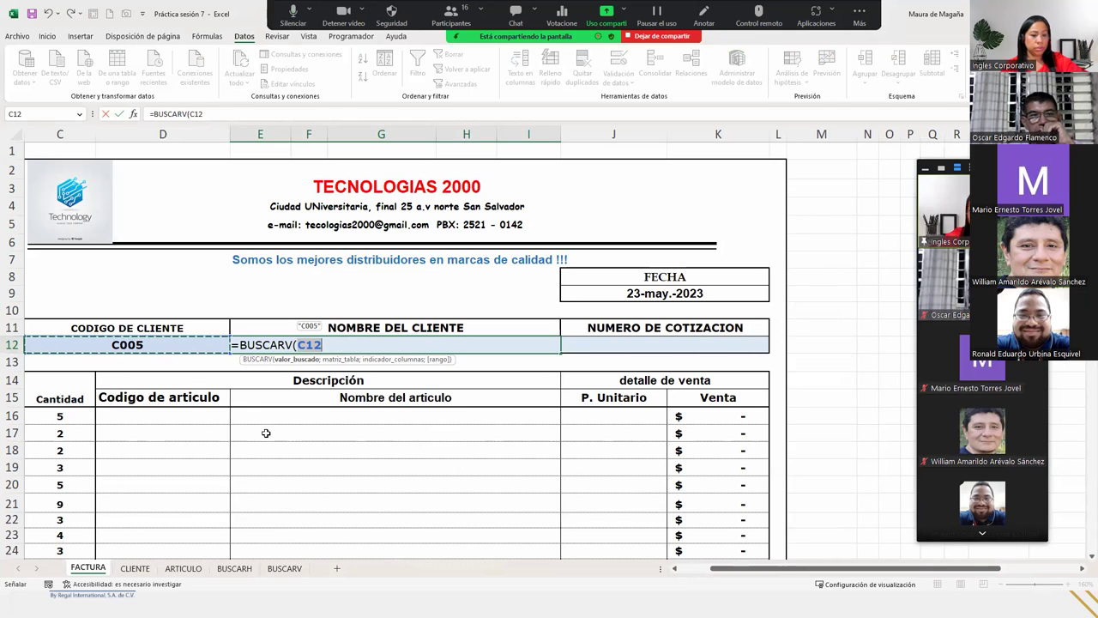
type(";")
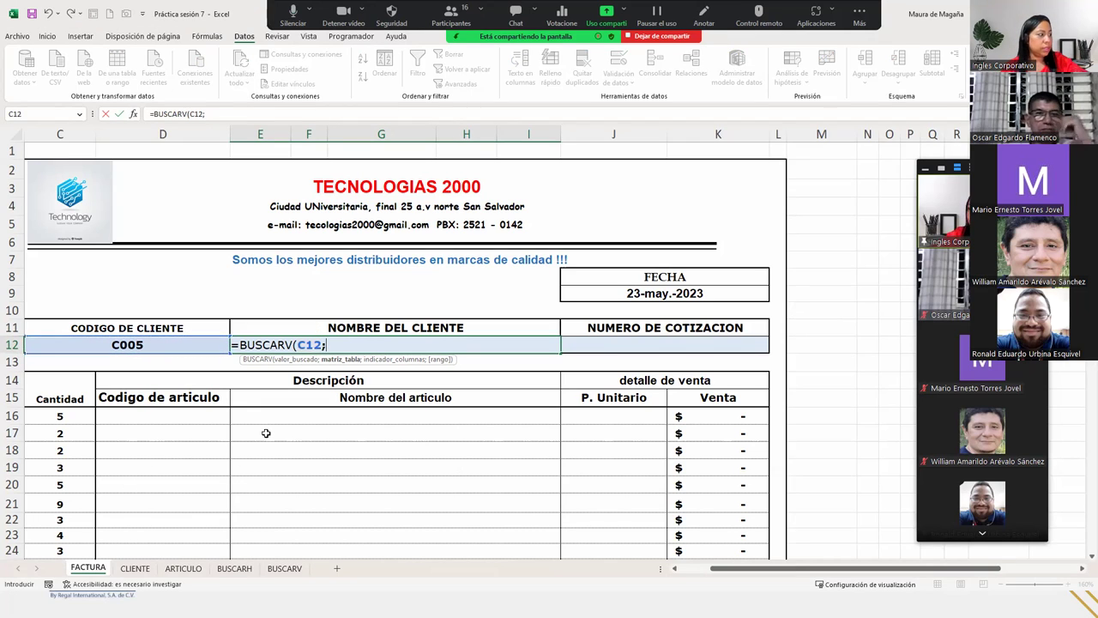
left_click(134, 569)
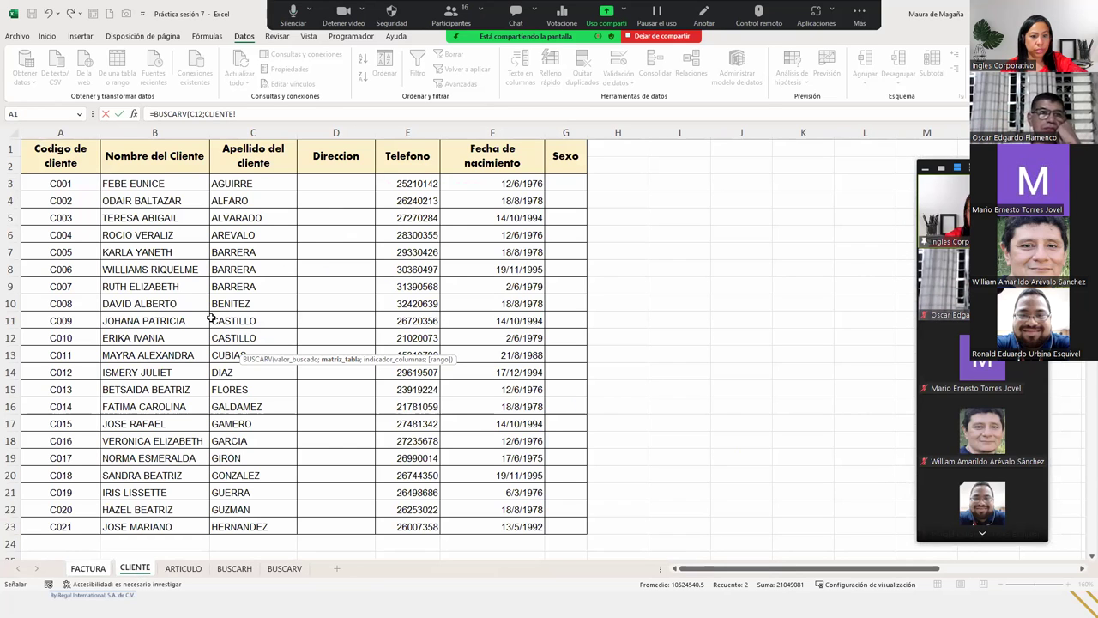
mouse_move(60, 156)
left_mouse_down()
mouse_move(489, 492)
mouse_move(546, 521)
left_mouse_up()
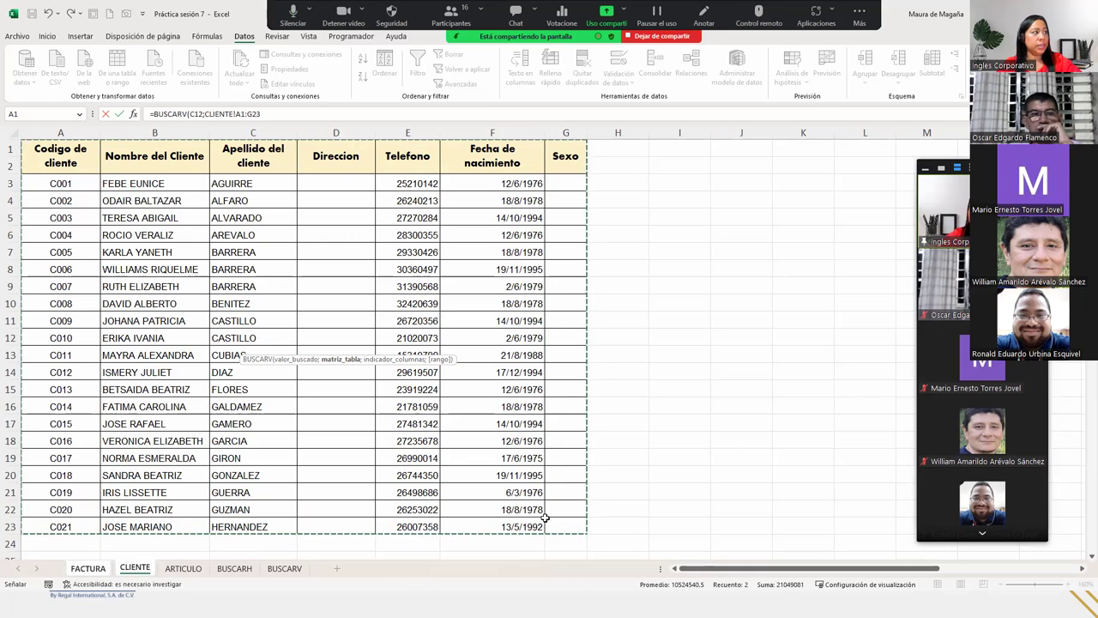
type(";")
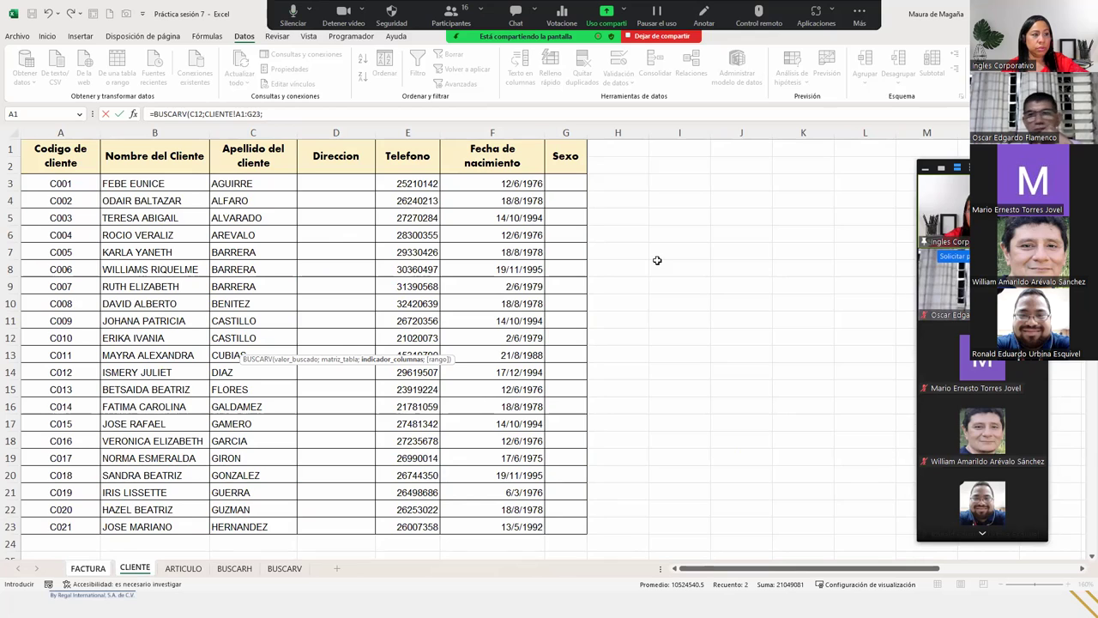
left_click(273, 114)
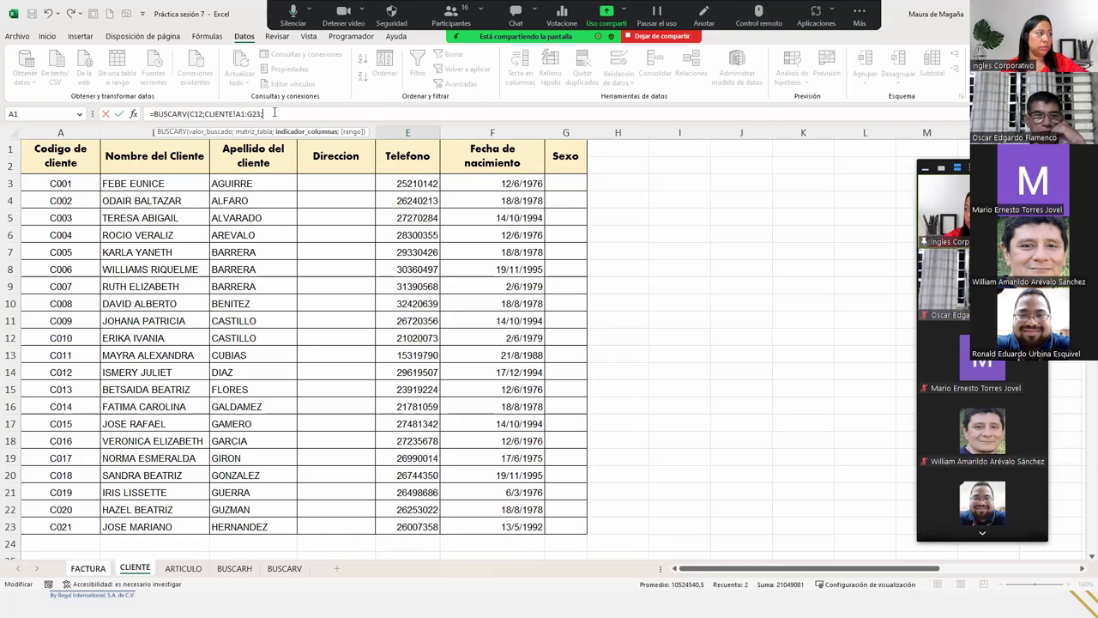
type("2")
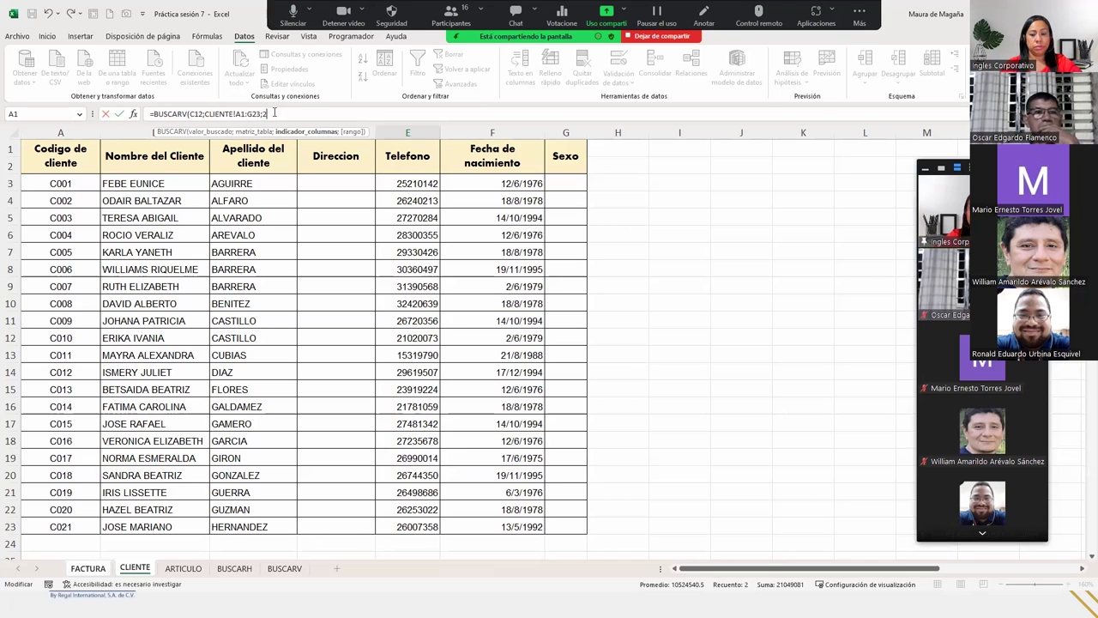
type(";0")
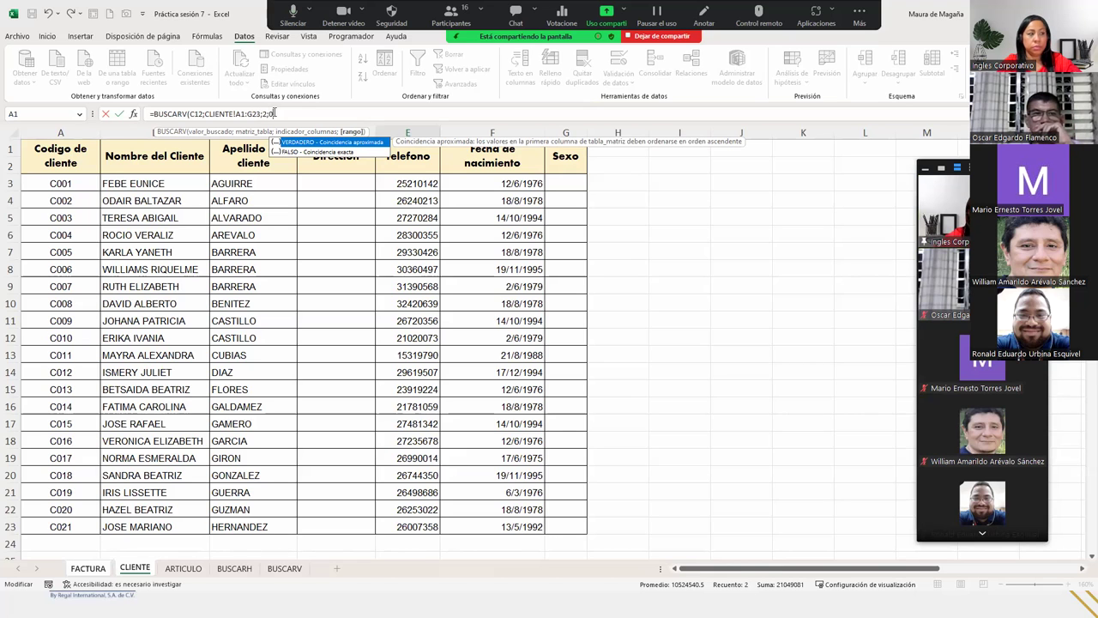
type(")")
key("Return")
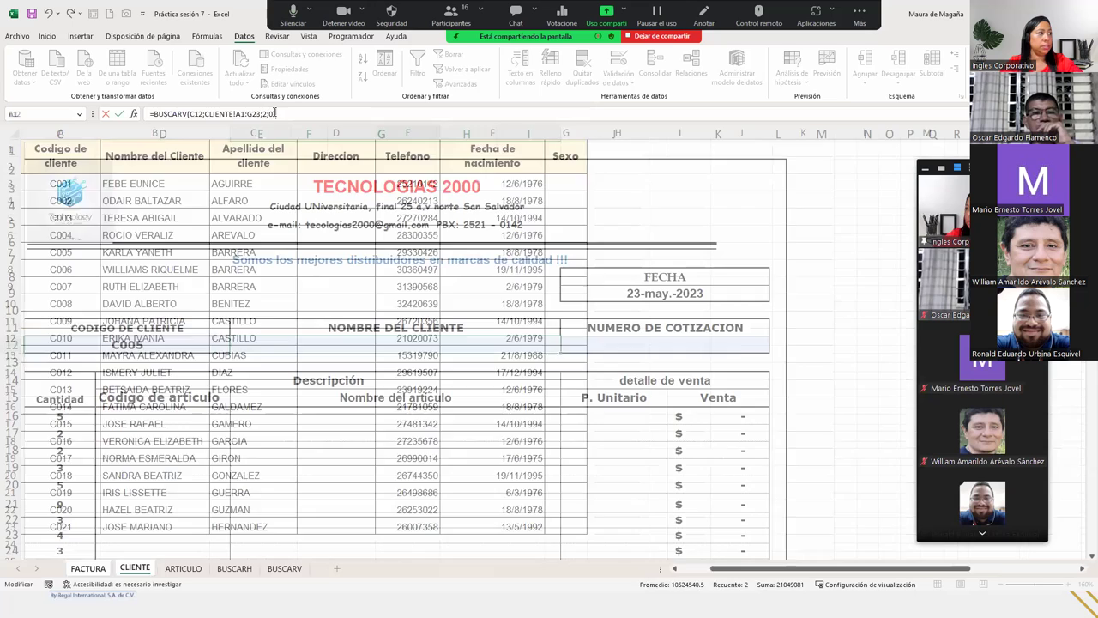
- Check client C005 on CLIENTE, then choose C011 from C12's dropdown on FACTURA
left_click(134, 569)
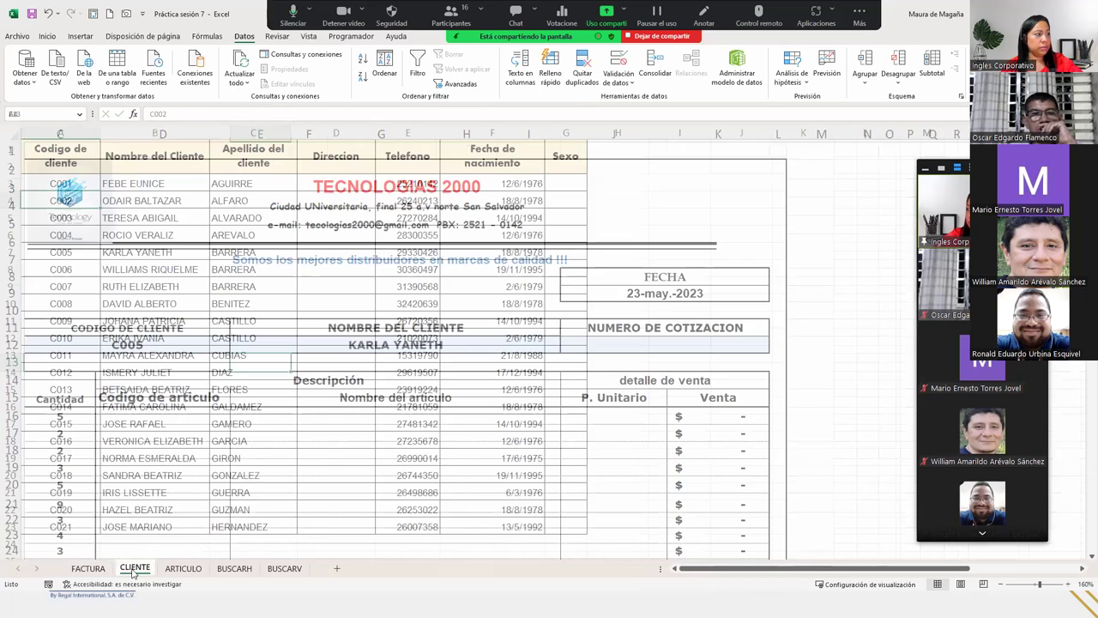
left_click_drag(89, 256, 199, 251)
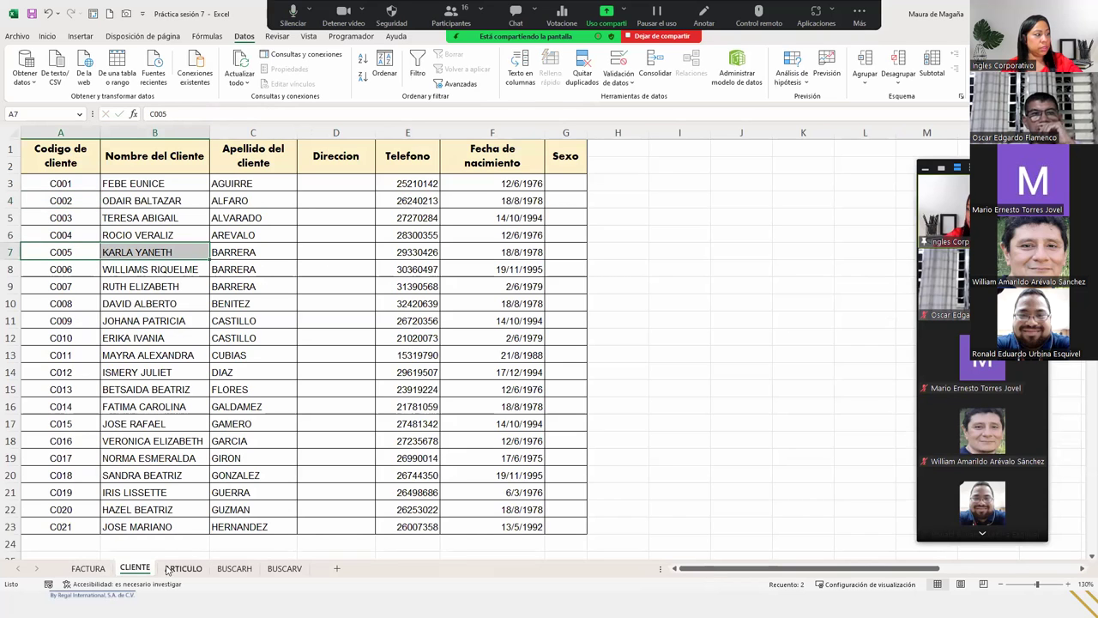
left_click(89, 569)
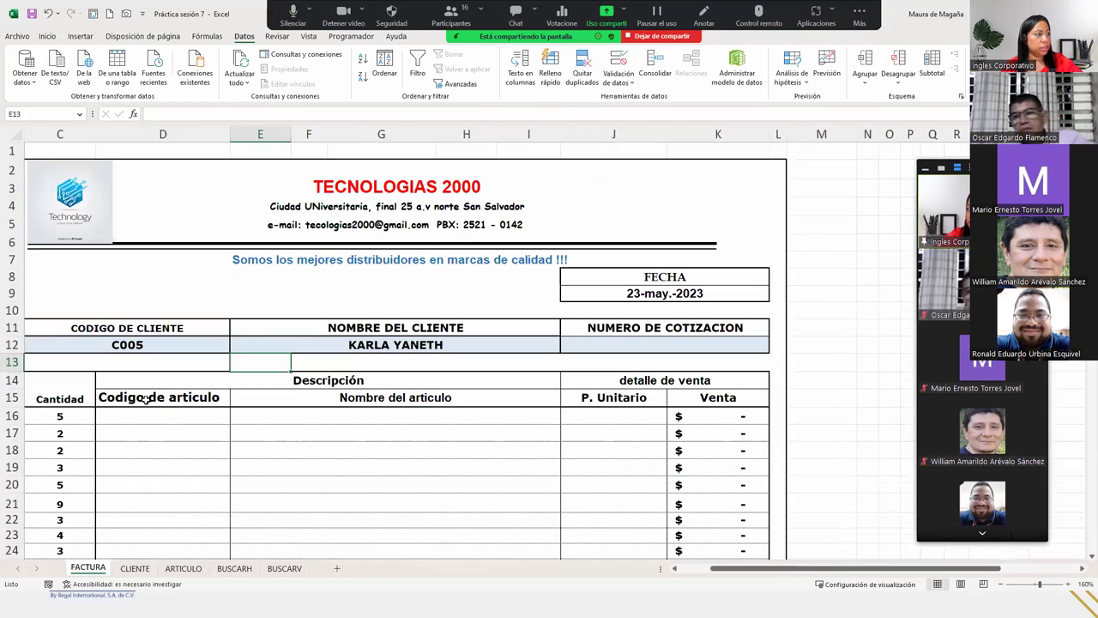
left_click(172, 345)
left_click(235, 347)
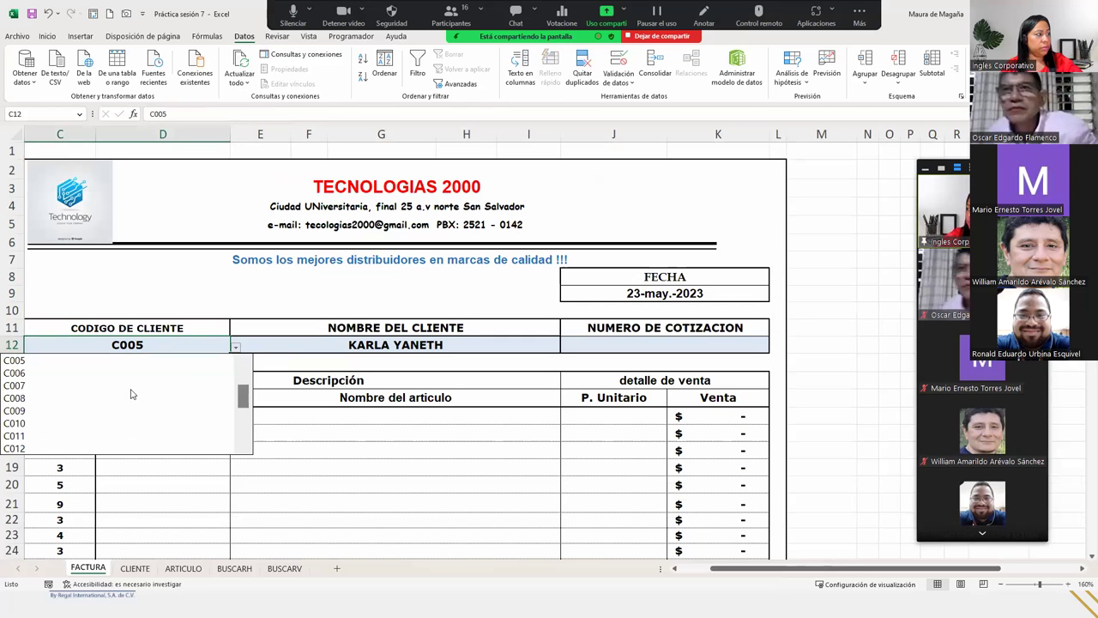
left_click(69, 436)
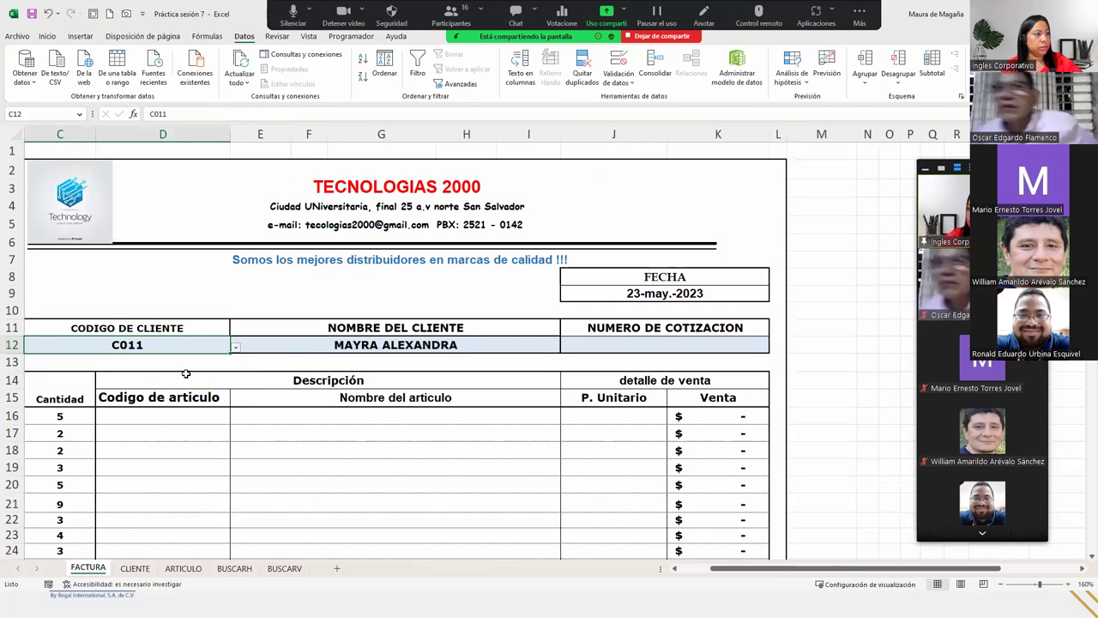
- Confirm C011 is MAYRA ALEXANDRA on CLIENTE and inspect E12's lookup formula
left_click(135, 568)
left_click(160, 350, "shift")
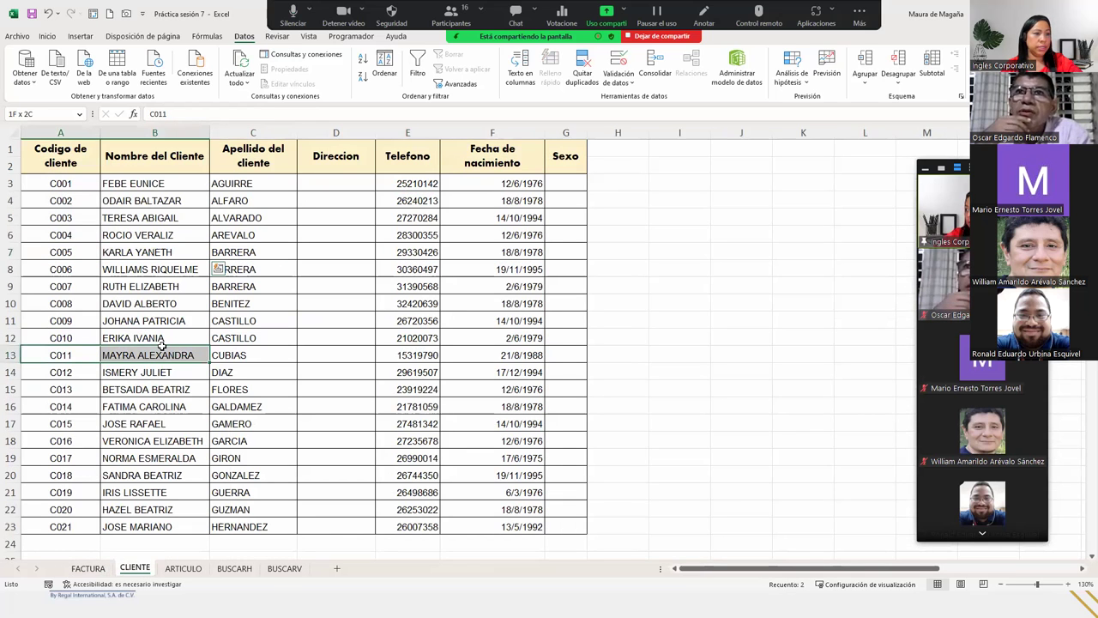
left_click(88, 568)
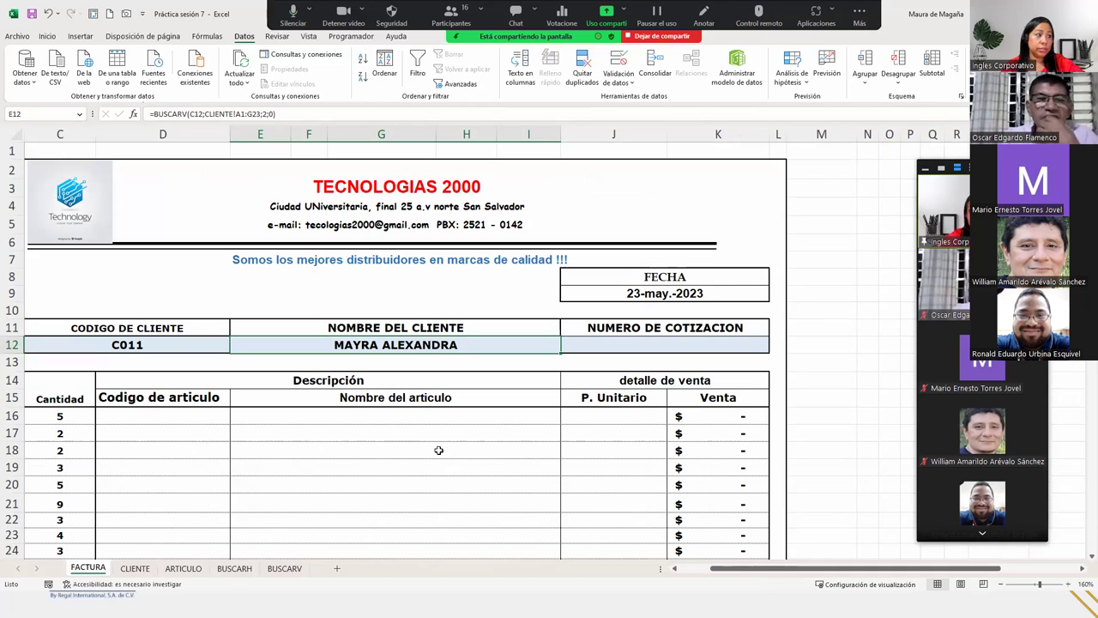
left_click(210, 344)
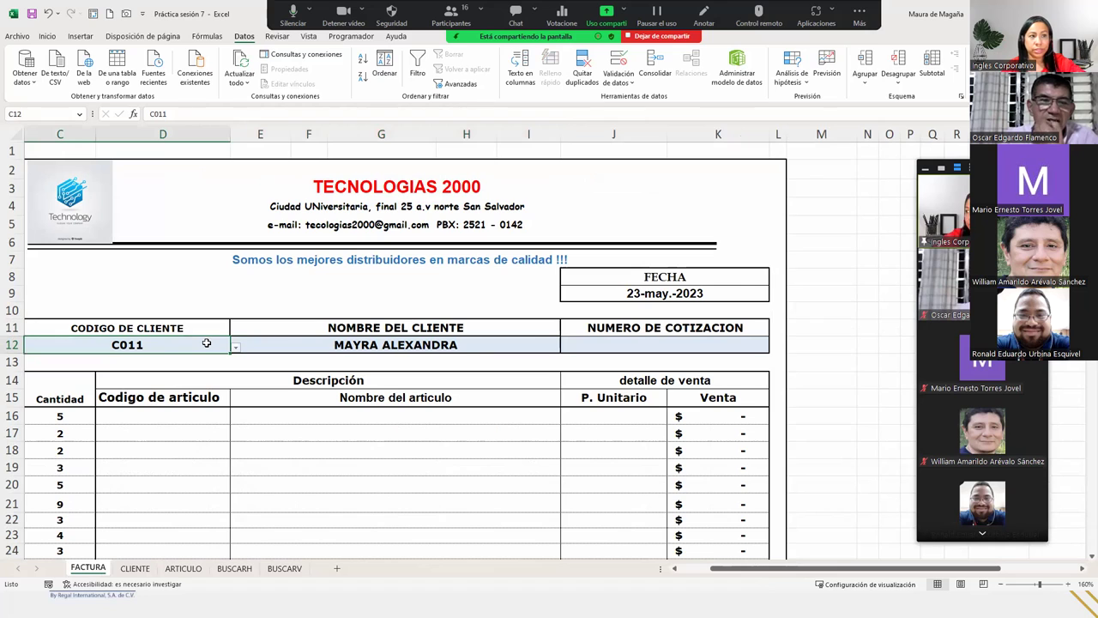
left_click(410, 343)
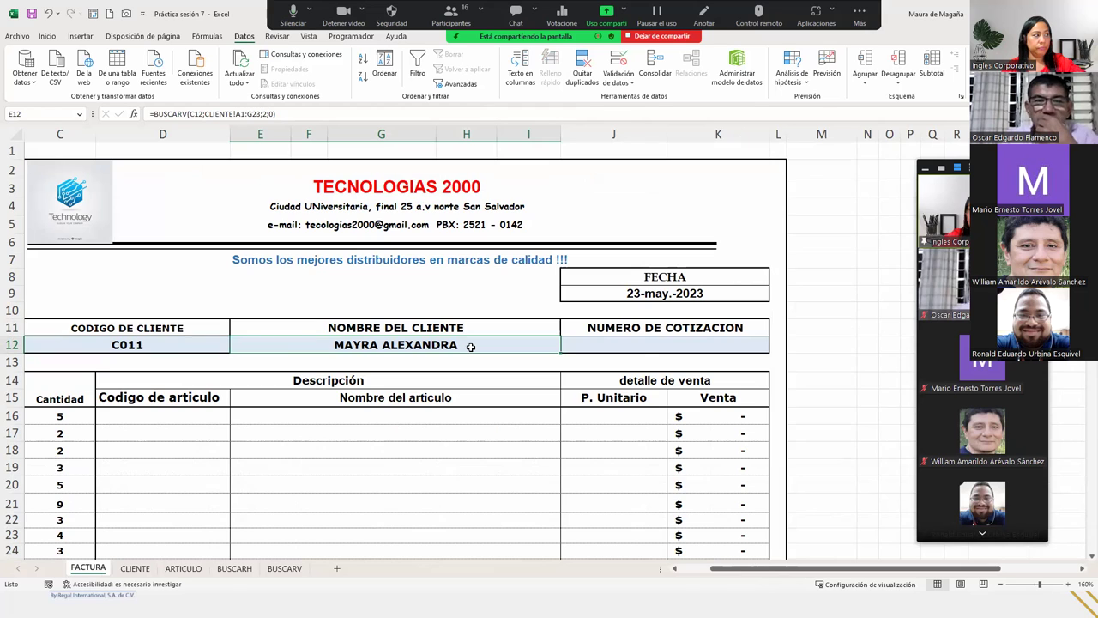
scroll(470, 347, "down", 2)
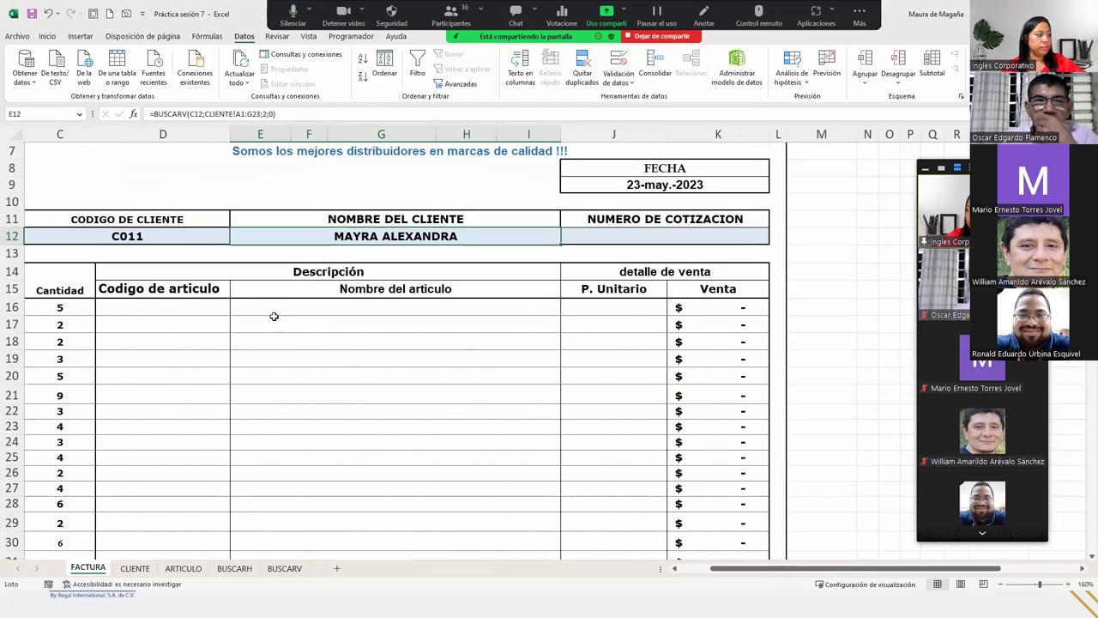
left_click(153, 308)
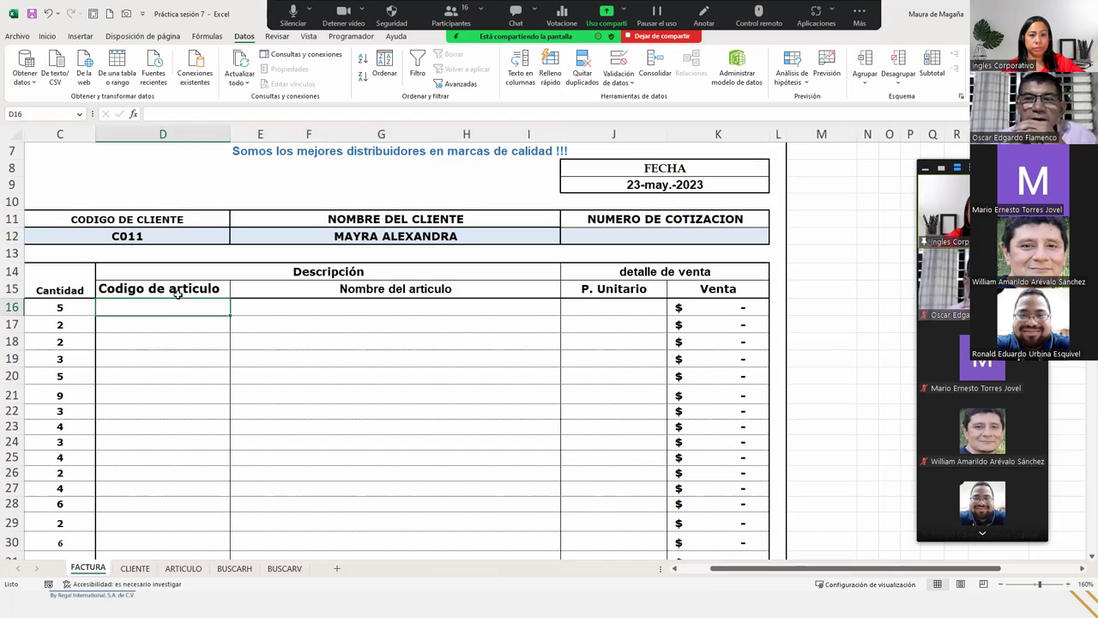
- Go to the ARTICULO sheet and select the article codes A01–A09 in A3:A11
left_click(183, 568)
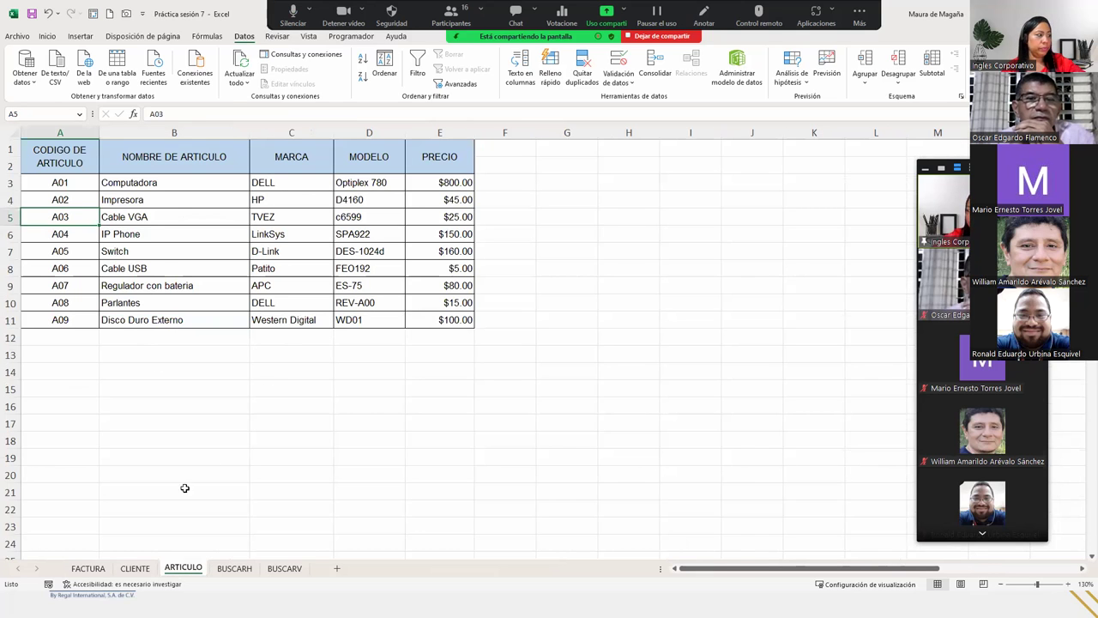
left_click(131, 570)
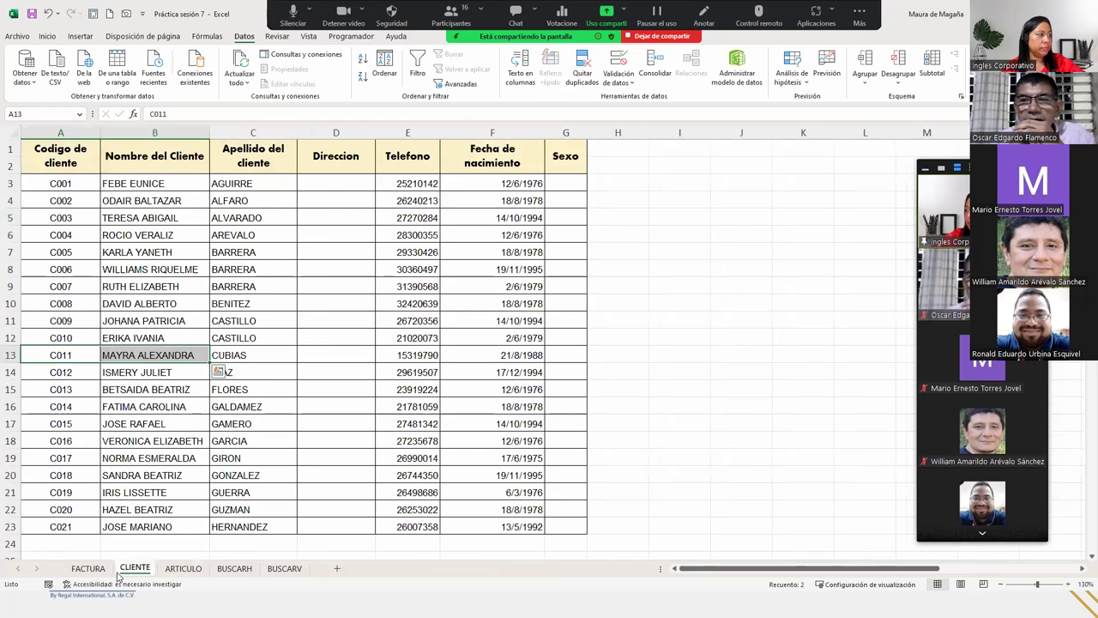
left_click(88, 568)
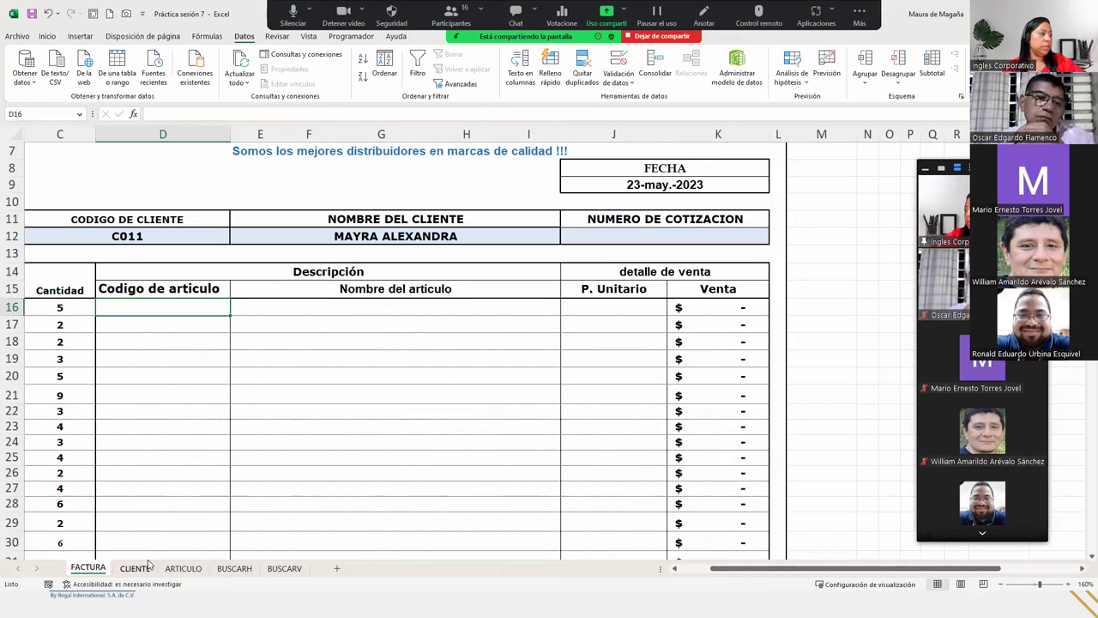
left_click(197, 571)
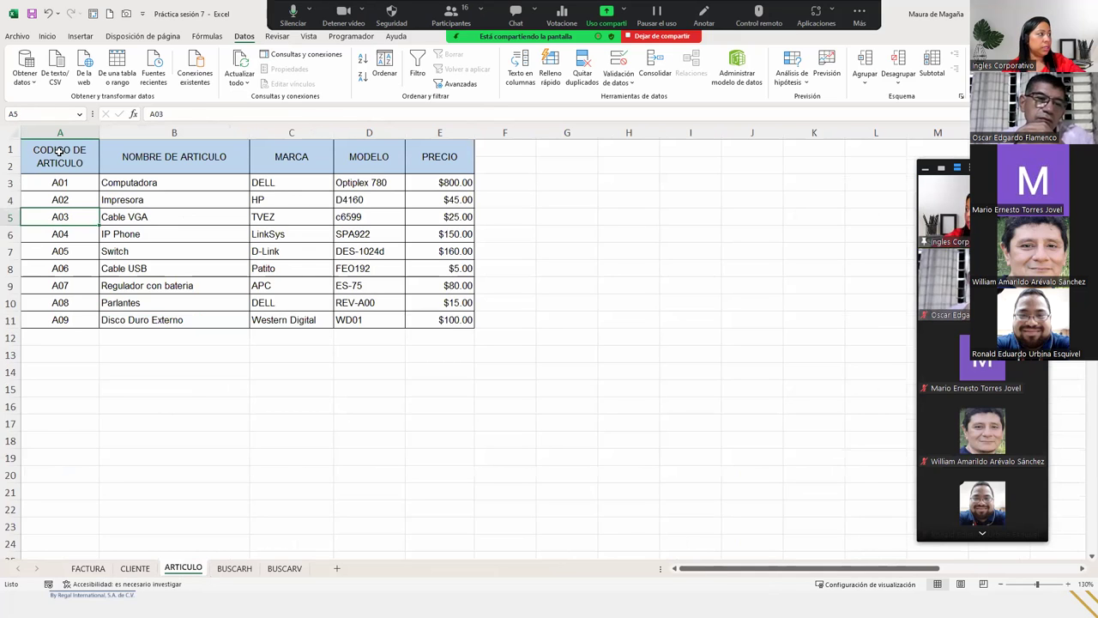
left_click_drag(68, 180, 72, 322)
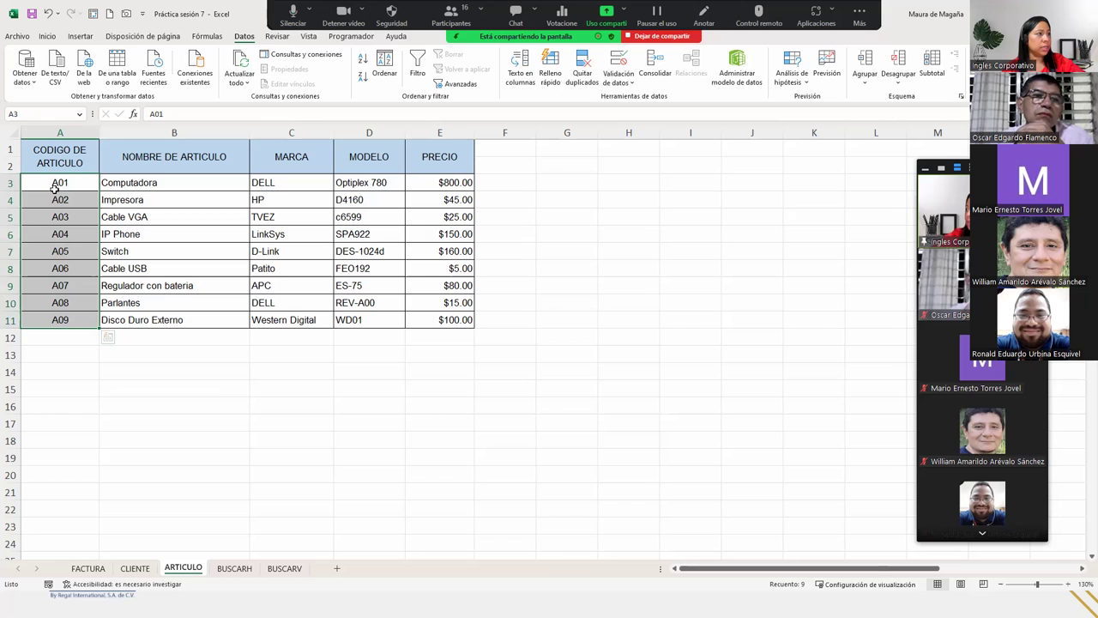
- Define the name Cod_Articulo for =ARTICULO!$A$3:$A$11, then go back to FACTURA
left_click(207, 36)
left_click(468, 53)
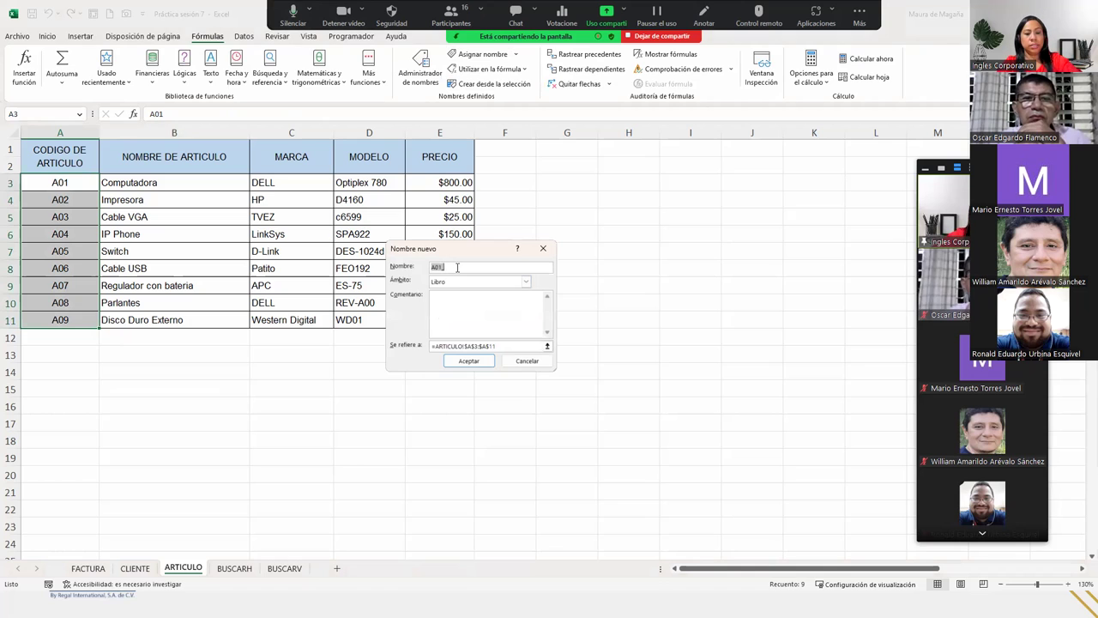
type("c_")
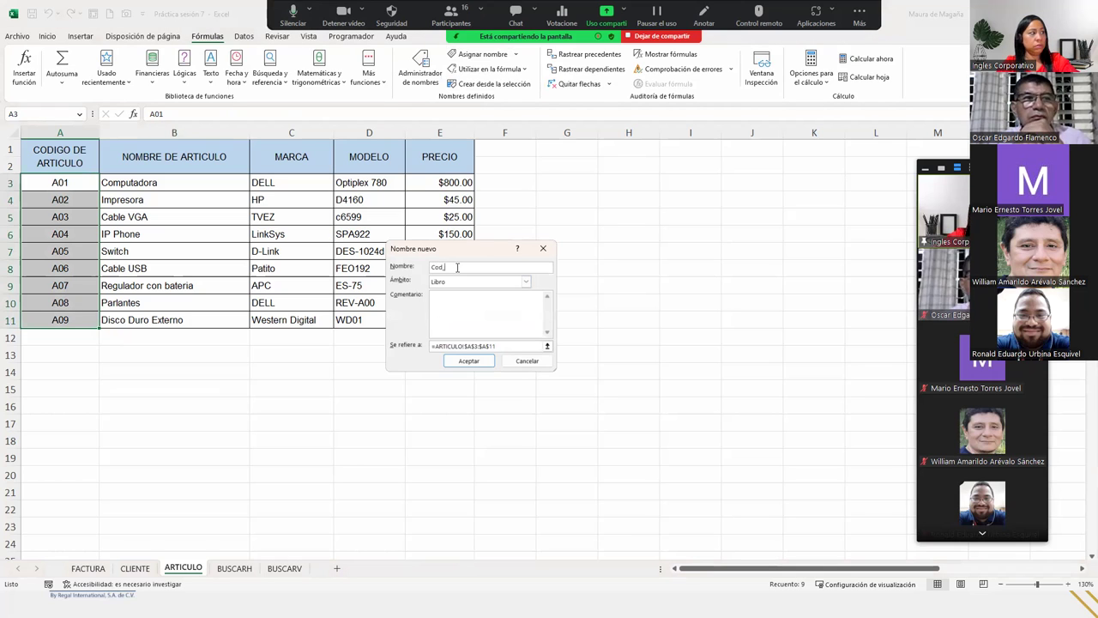
type("Articulo")
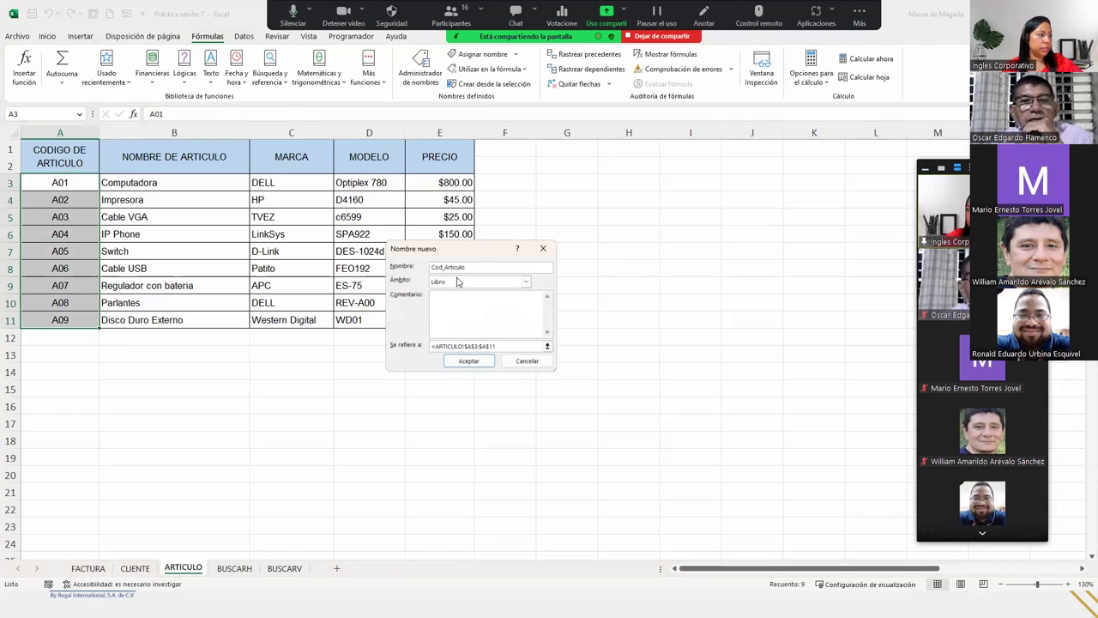
left_click(465, 361)
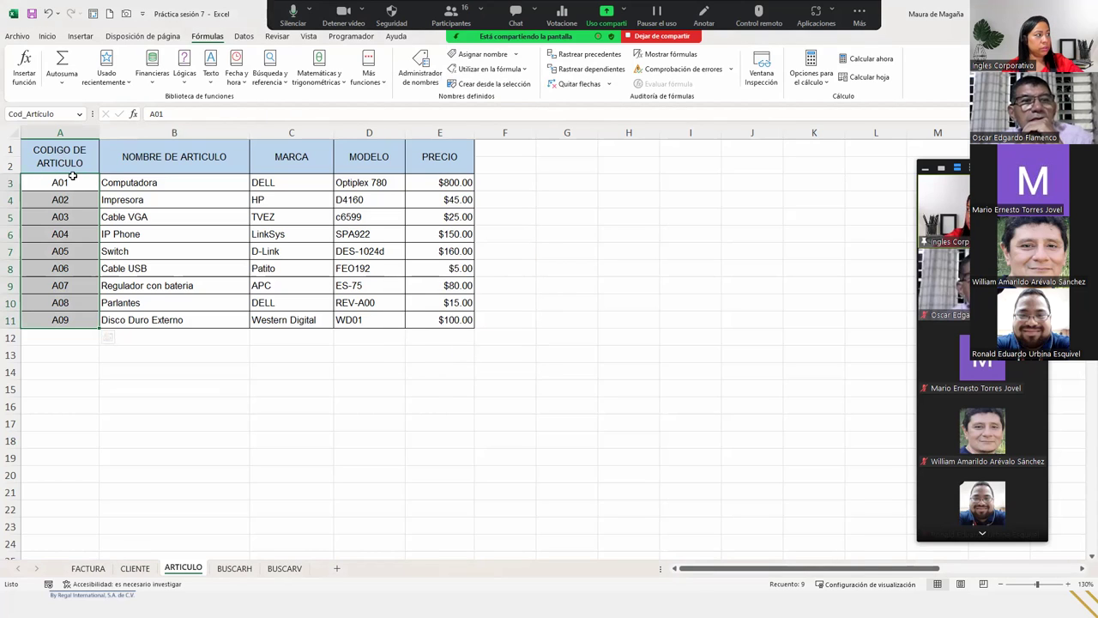
left_click(53, 112)
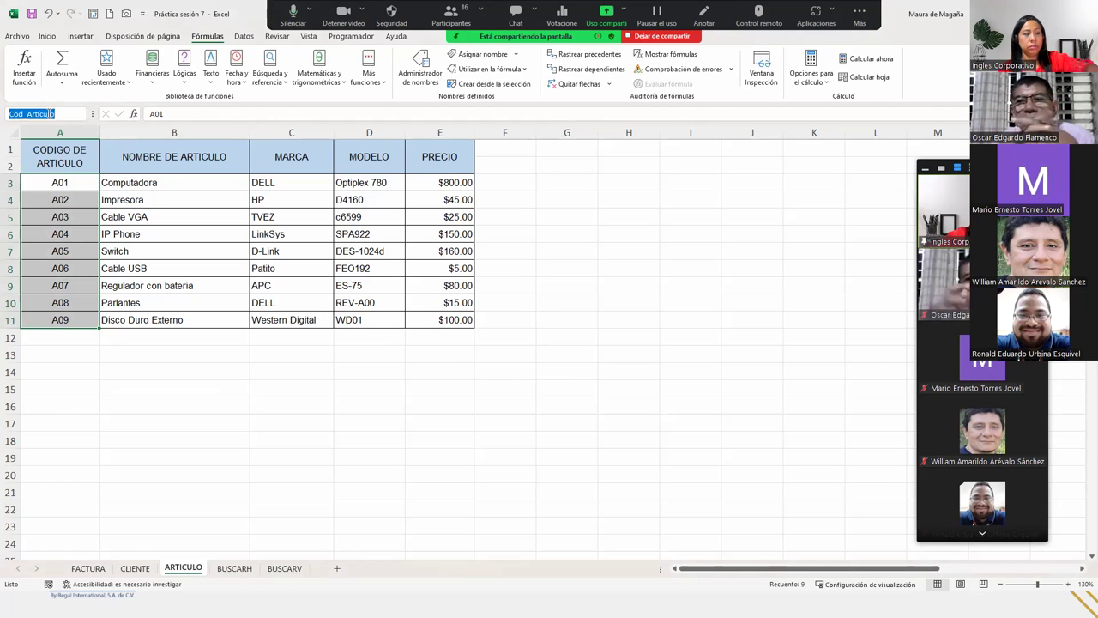
left_click(53, 178)
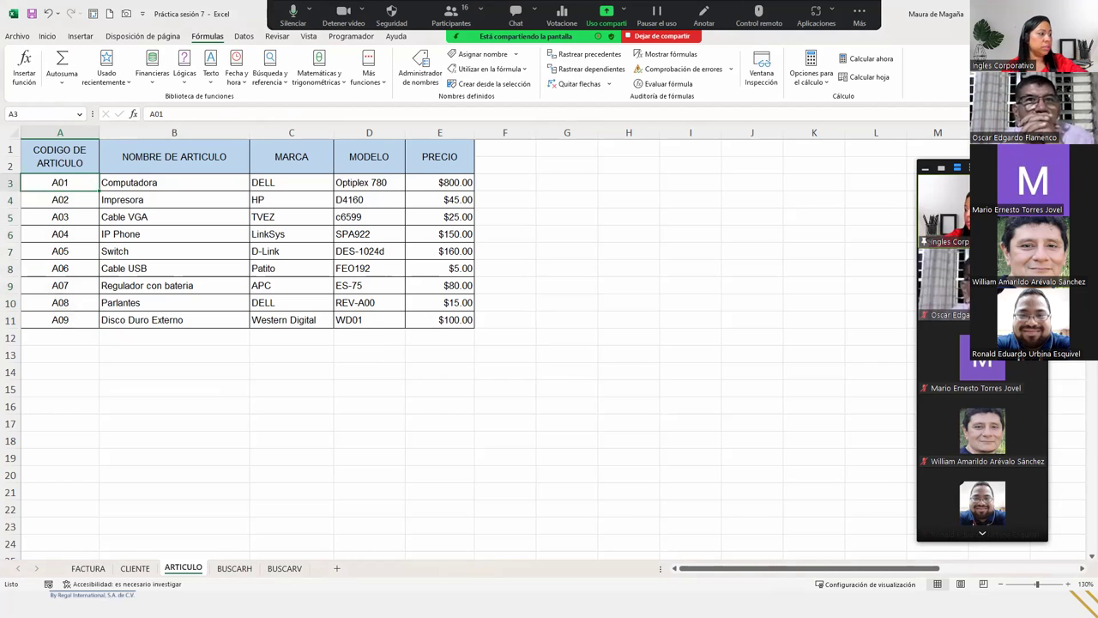
left_click(102, 569)
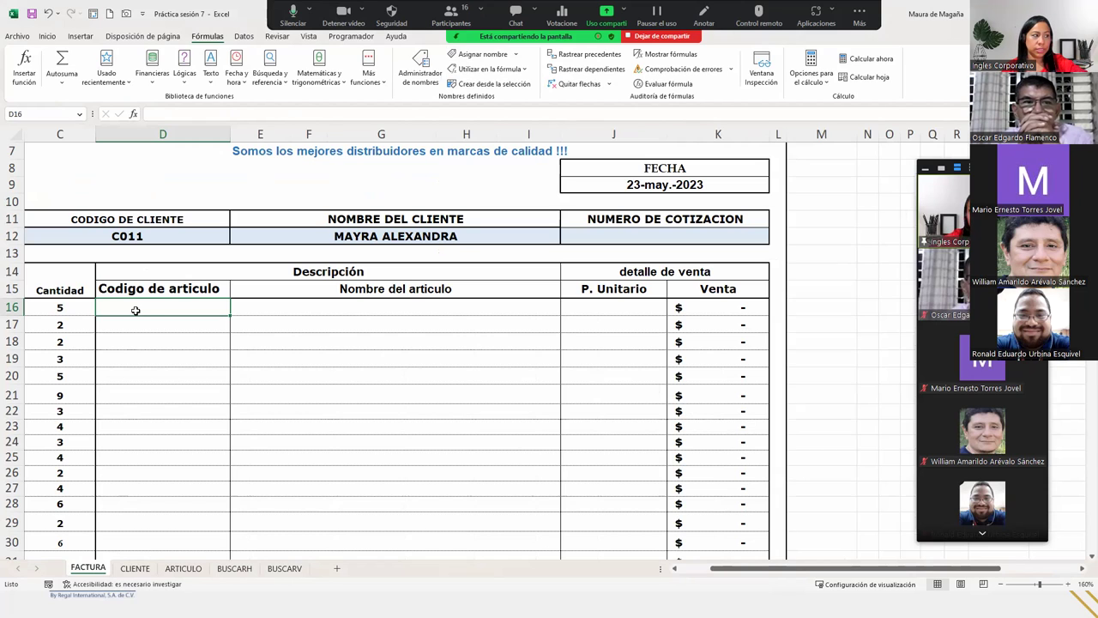
- Select the invoice's article code cells from D16 down in column D
mouse_move(135, 310)
left_mouse_down()
mouse_move(171, 542)
mouse_move(176, 502)
left_mouse_up()
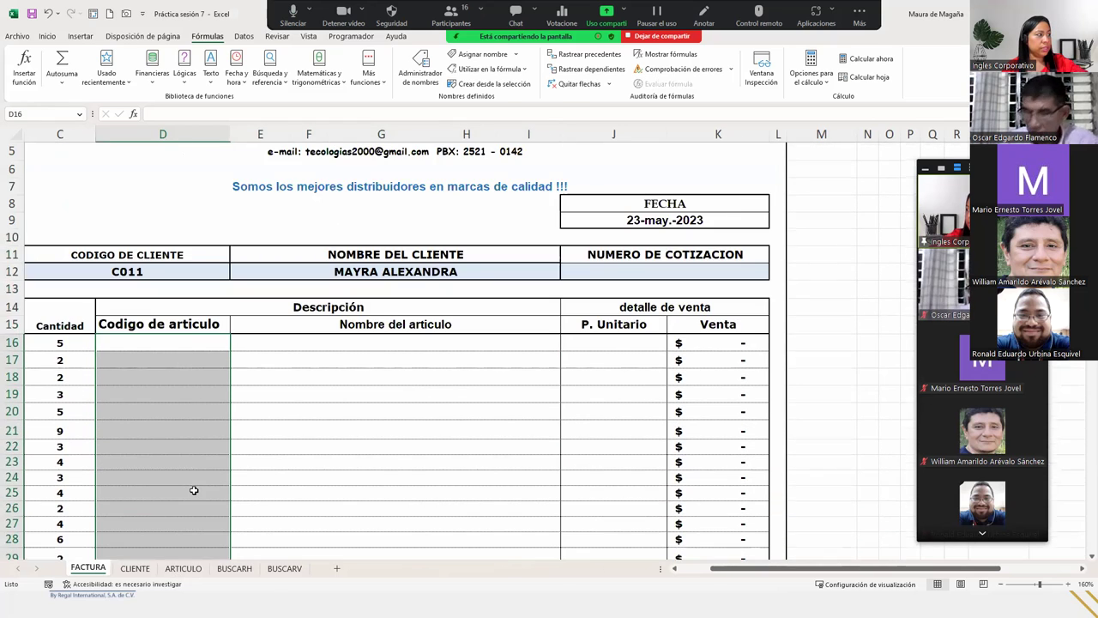
scroll(177, 498, "up", 4)
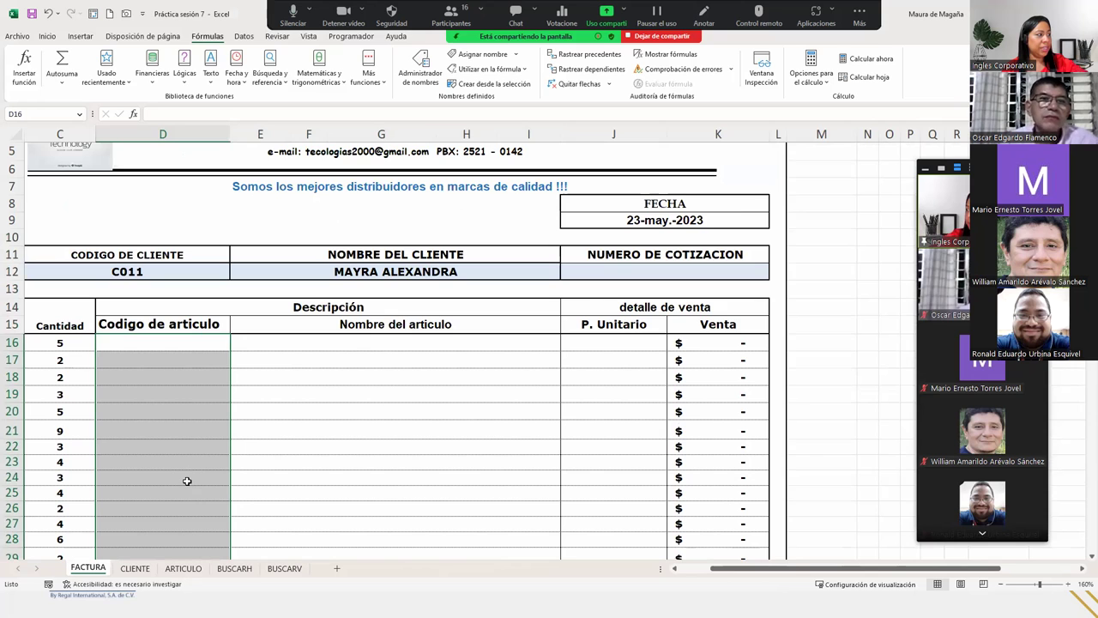
scroll(187, 481, "down", 4)
scroll(185, 476, "down", 3)
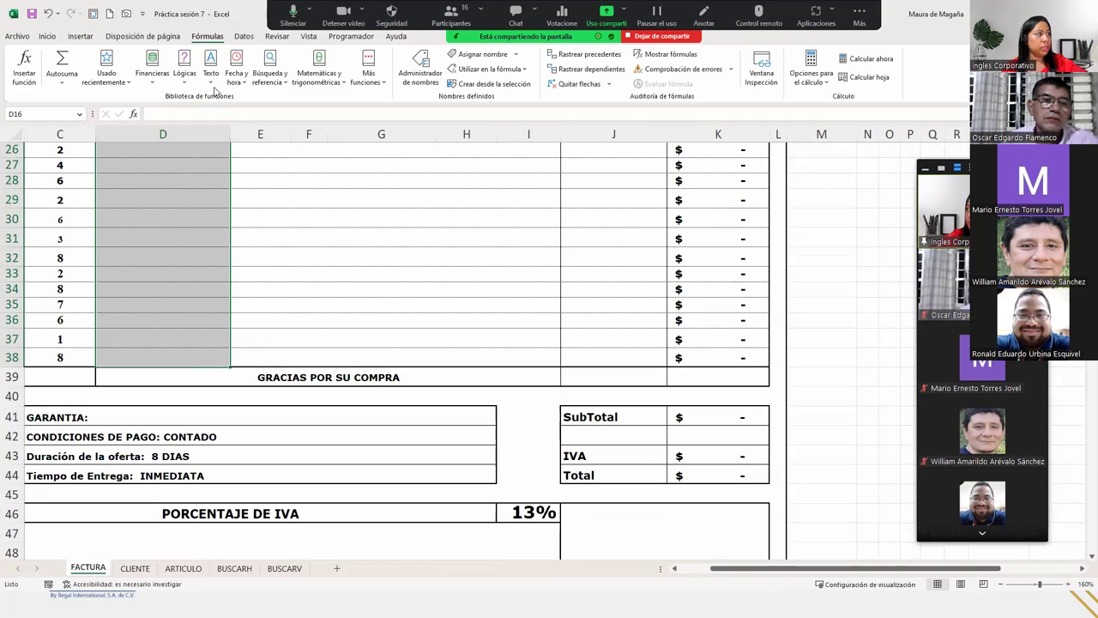
- Apply Lista data validation with source =Cod_Articulo to the selected cells
left_click(245, 37)
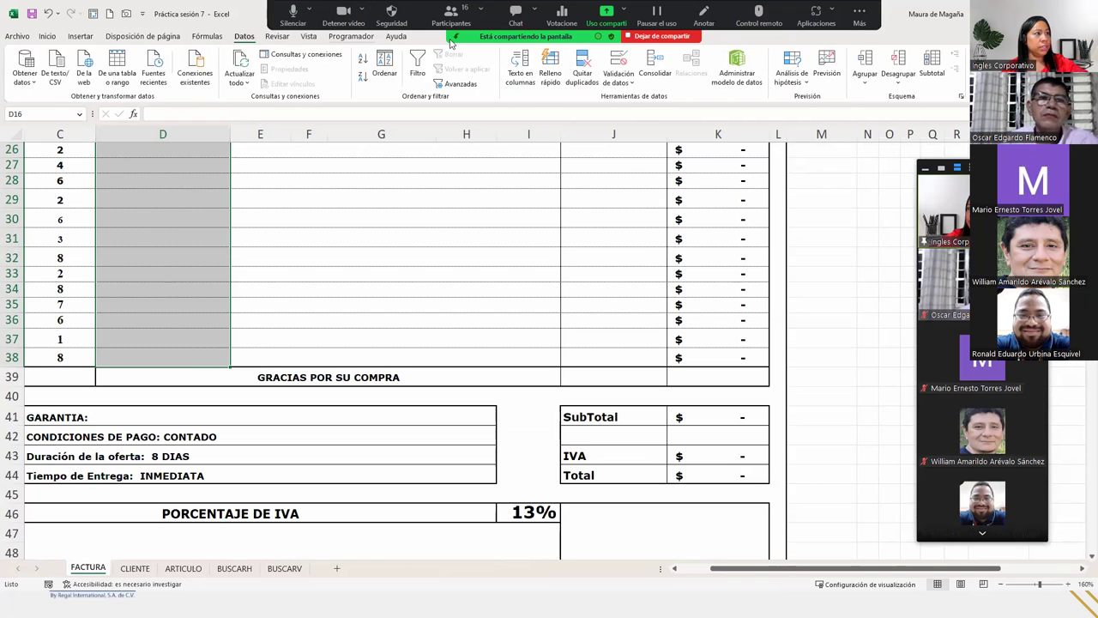
left_click(623, 66)
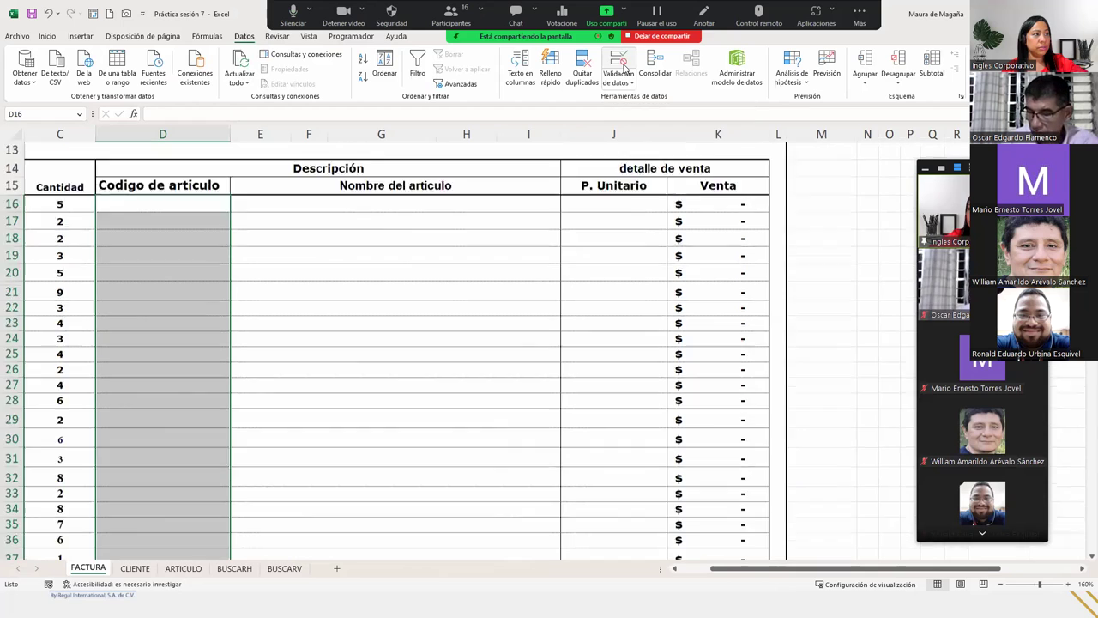
left_click(412, 281)
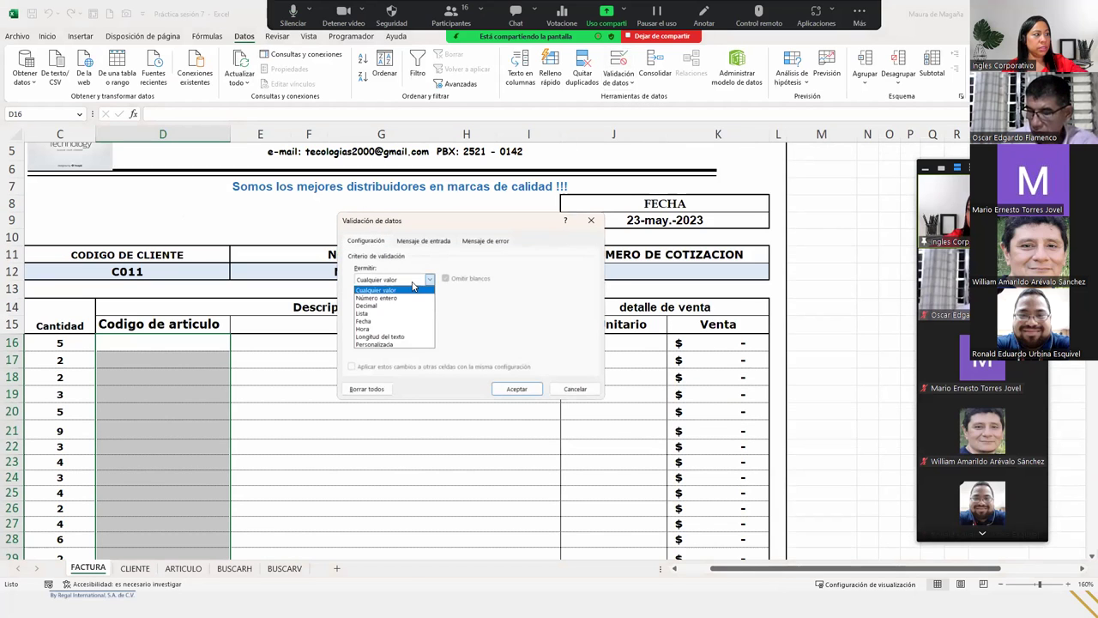
left_click(392, 314)
left_click(396, 325)
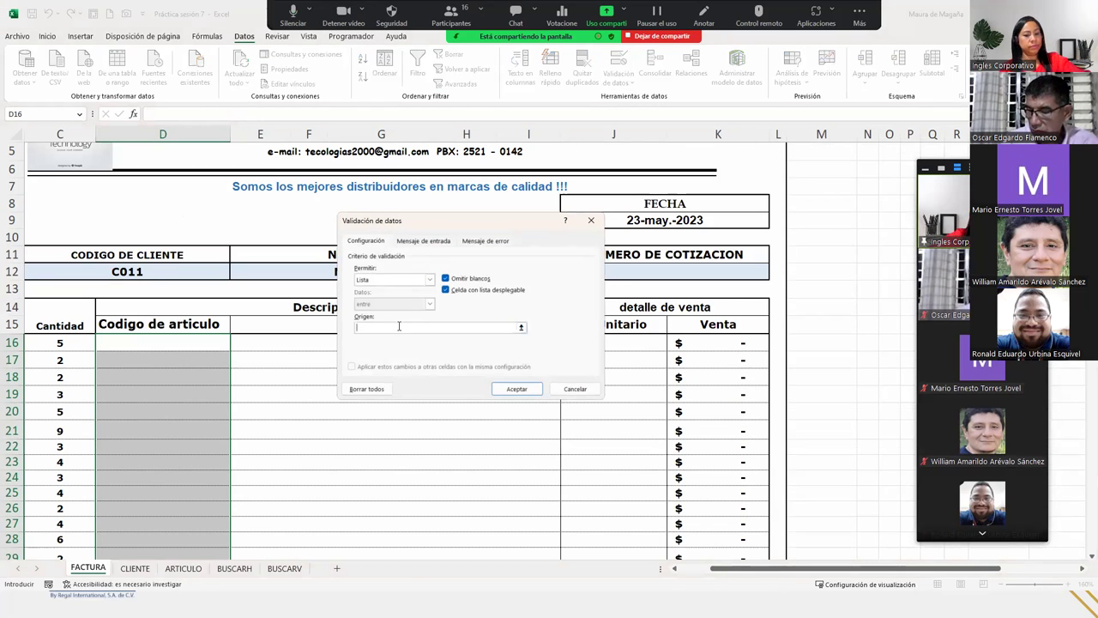
type("=")
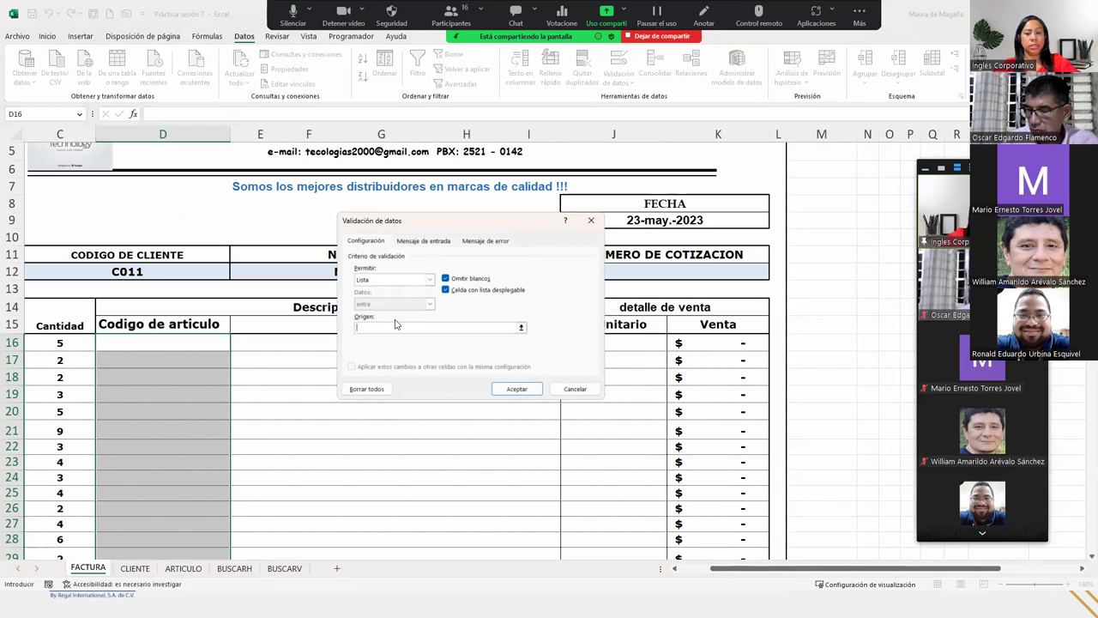
type("Cod_Articulo")
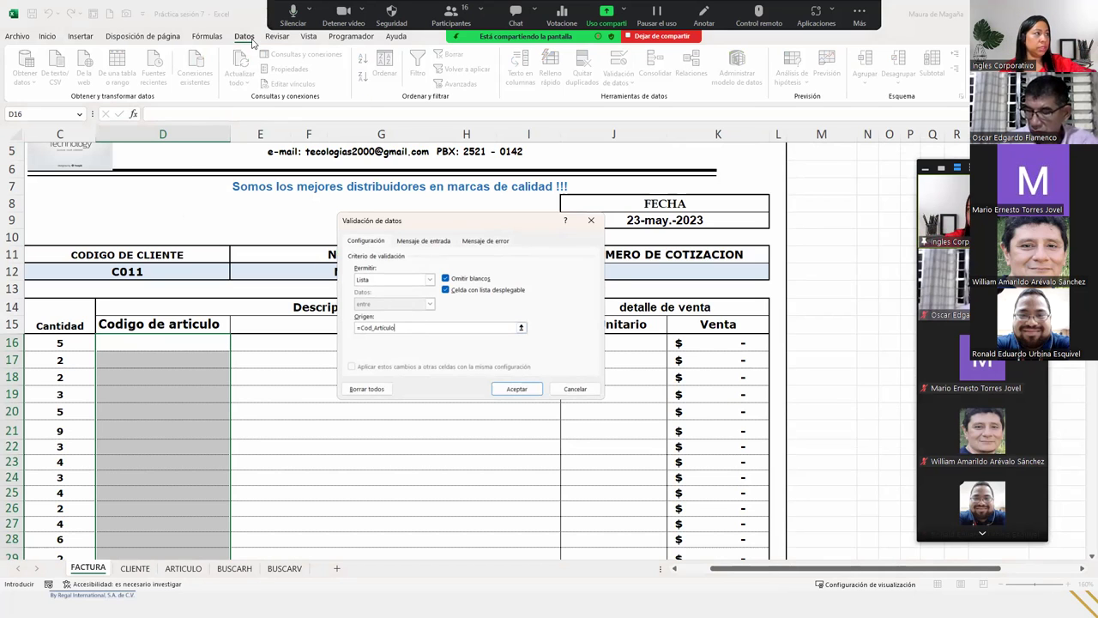
left_click(341, 18)
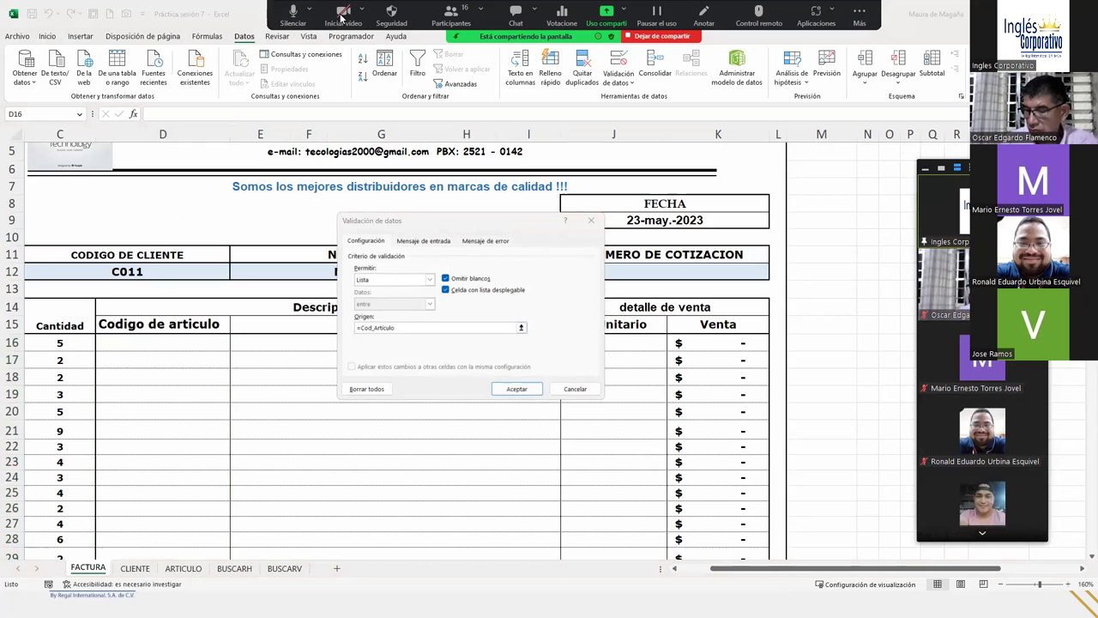
left_click(341, 21)
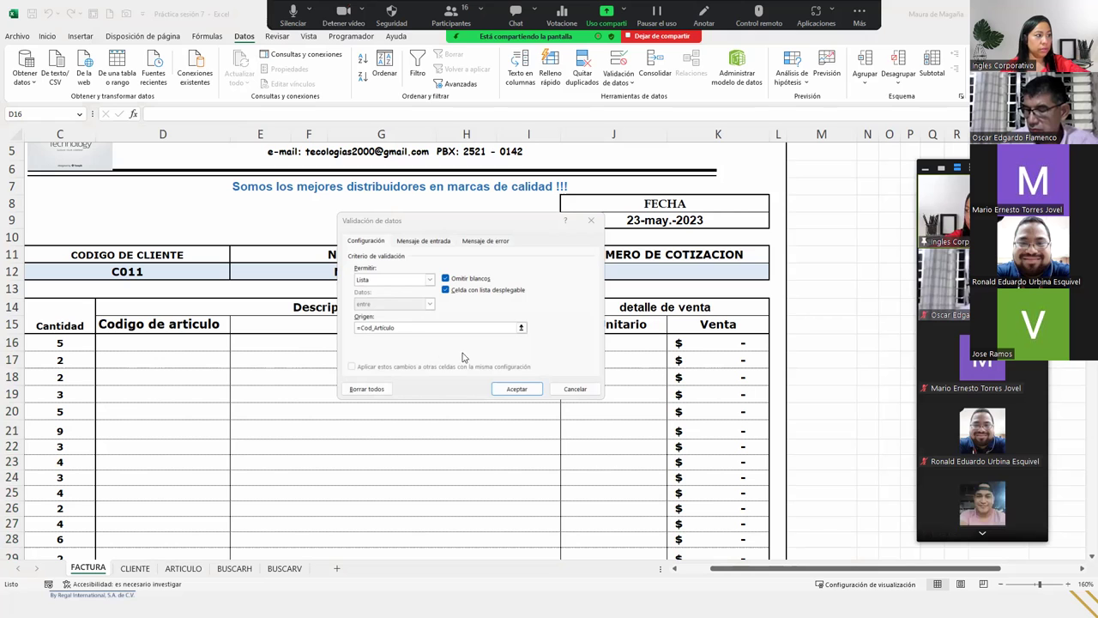
left_click(529, 391)
- Choose article code A04 from D16's dropdown list
key("ctrl+shift+Down")
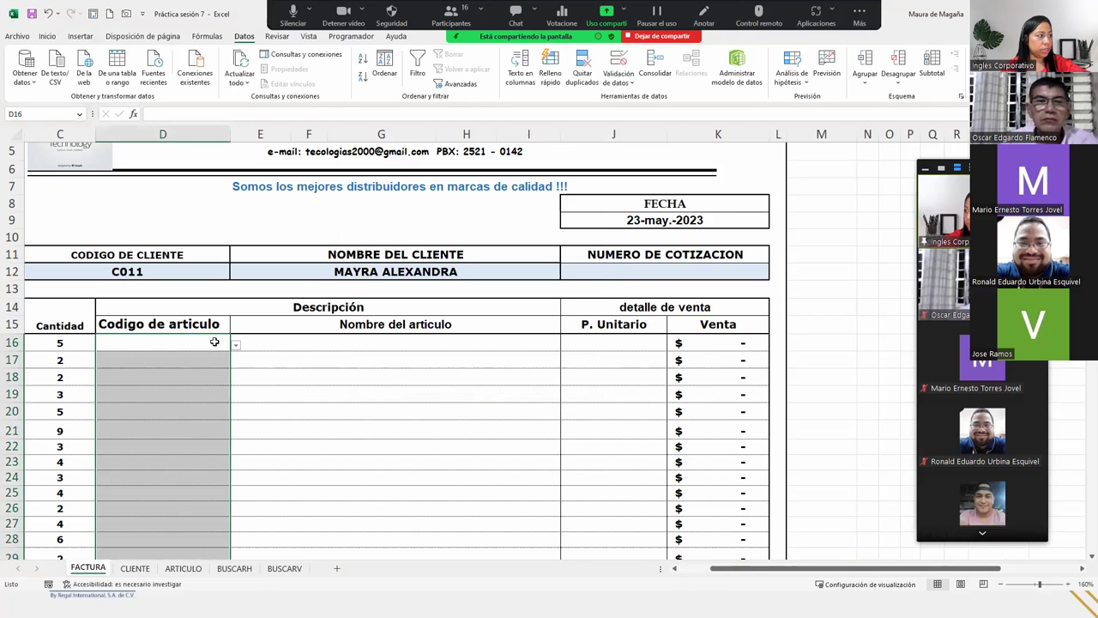
left_click(221, 343)
left_click(236, 345)
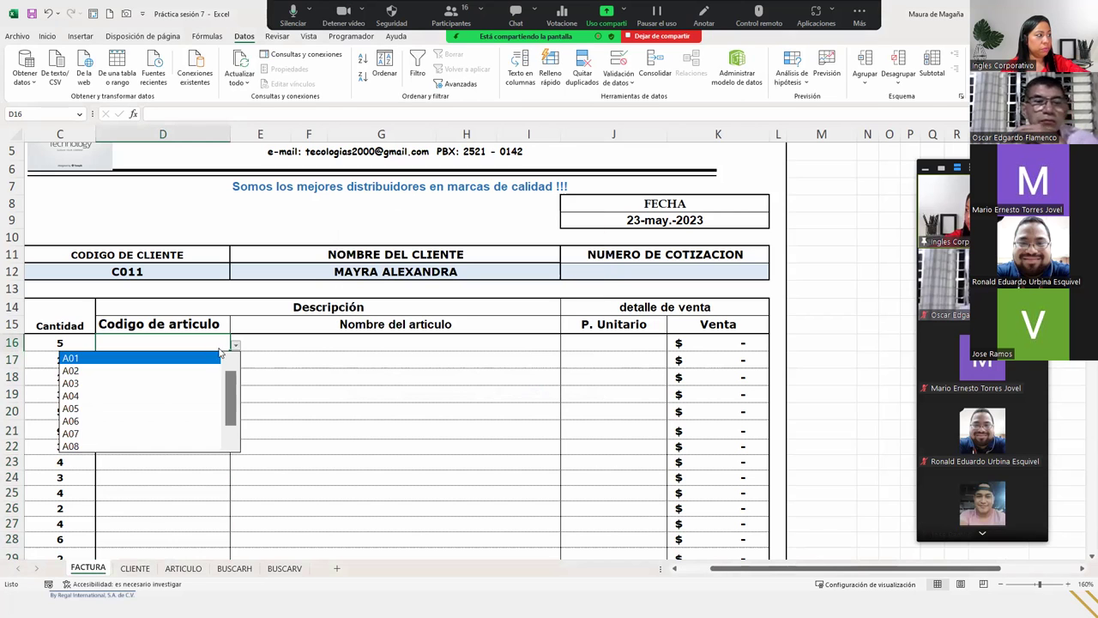
left_click(150, 395)
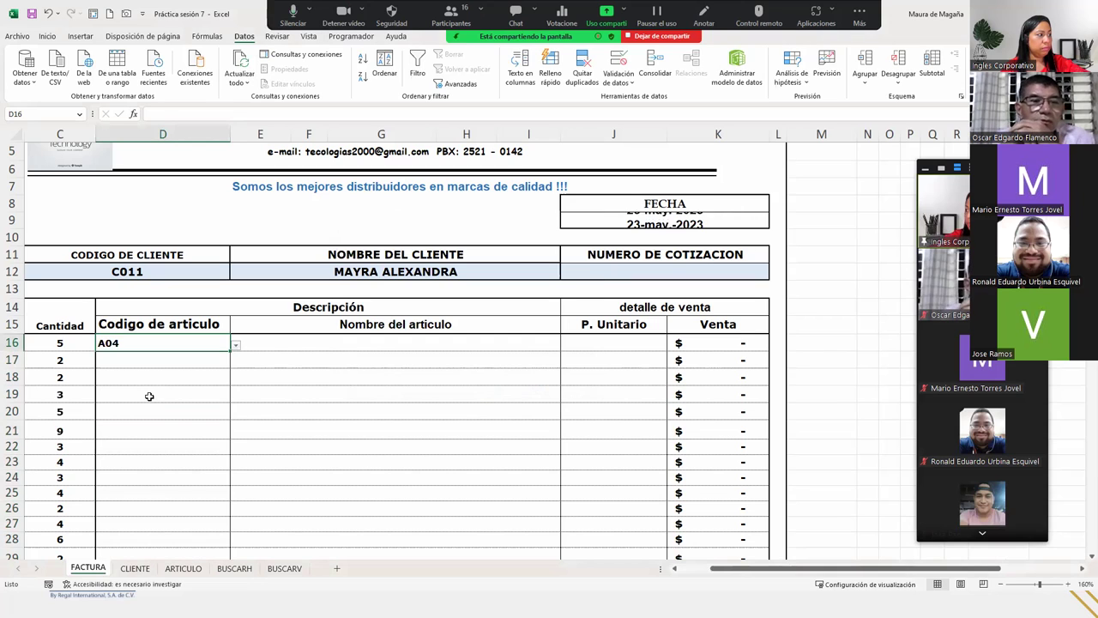
- Open D17's code list, dismiss it without choosing, and return to D16
left_click(192, 360)
left_click(236, 362)
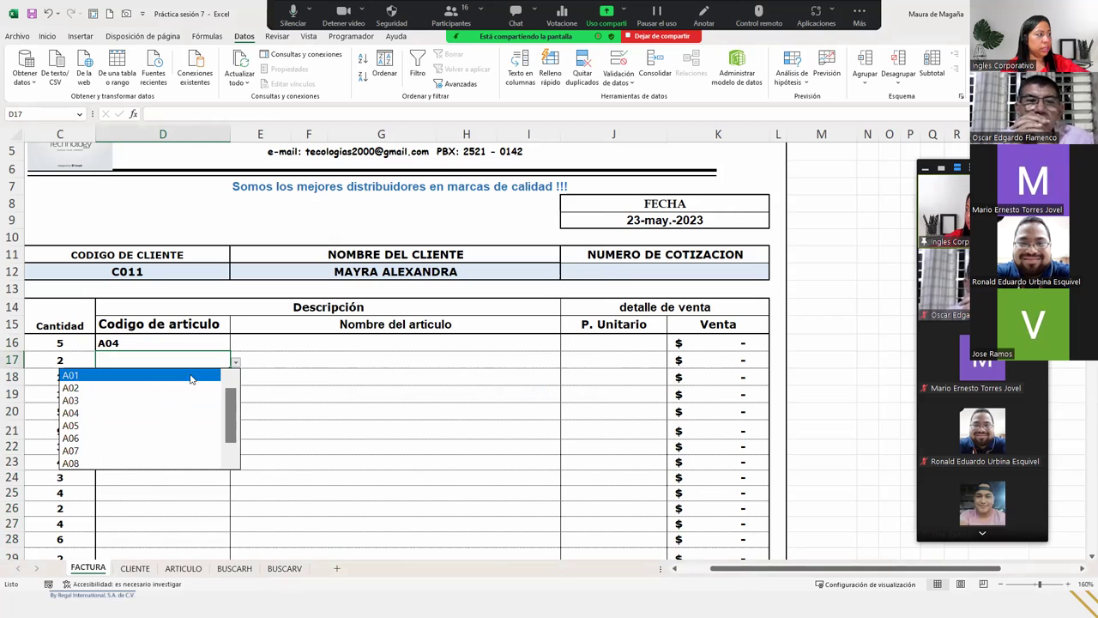
scroll(228, 429, "down", 1)
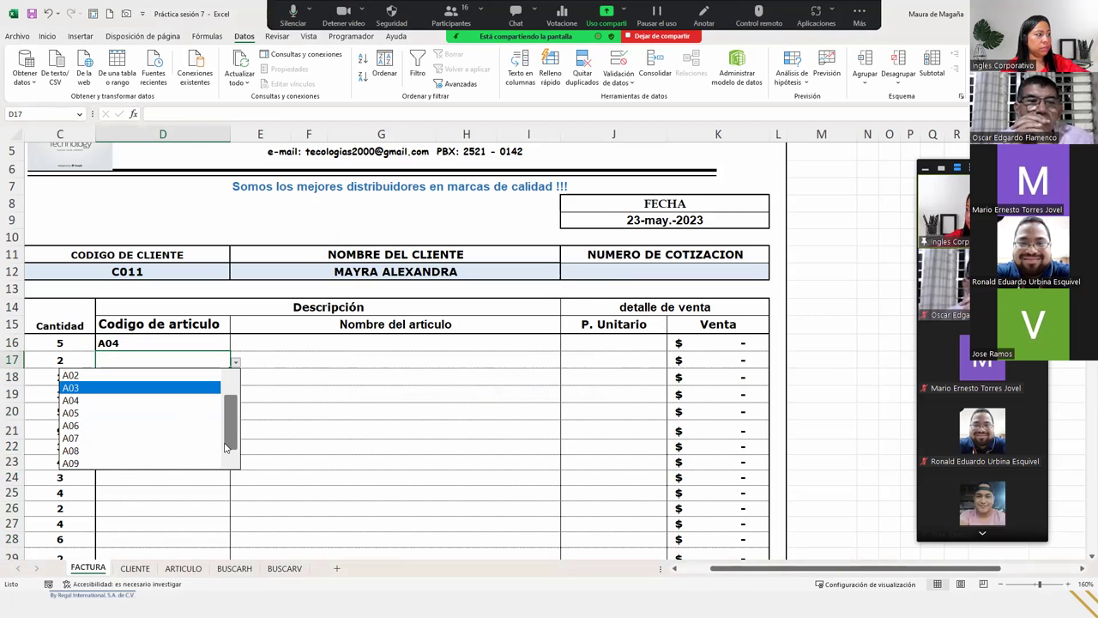
scroll(228, 437, "up", 1)
key("Escape")
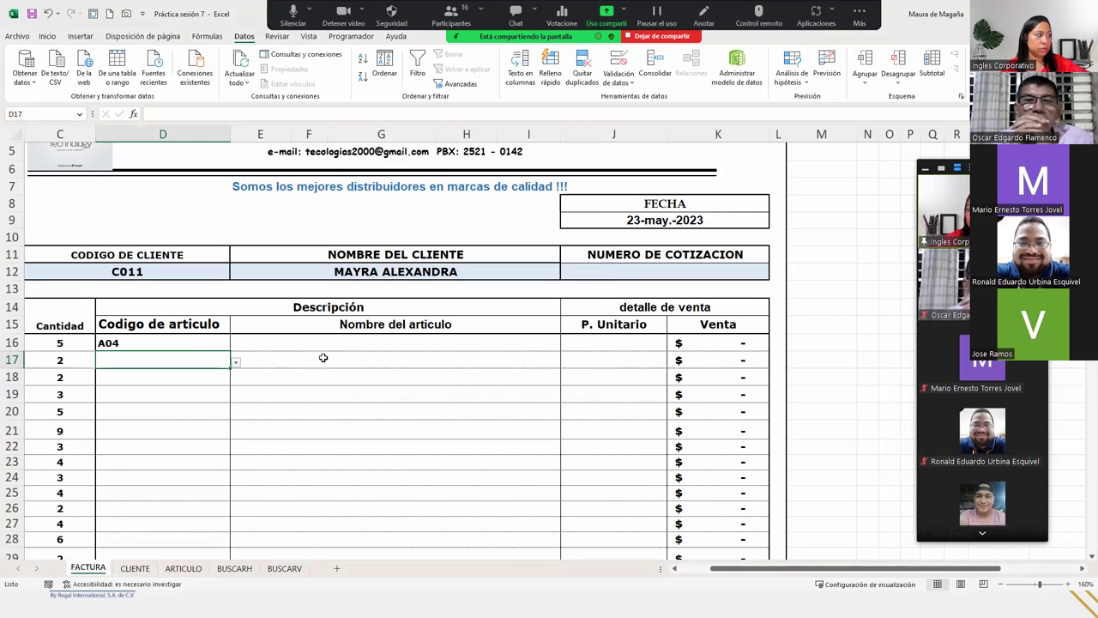
left_click(211, 344)
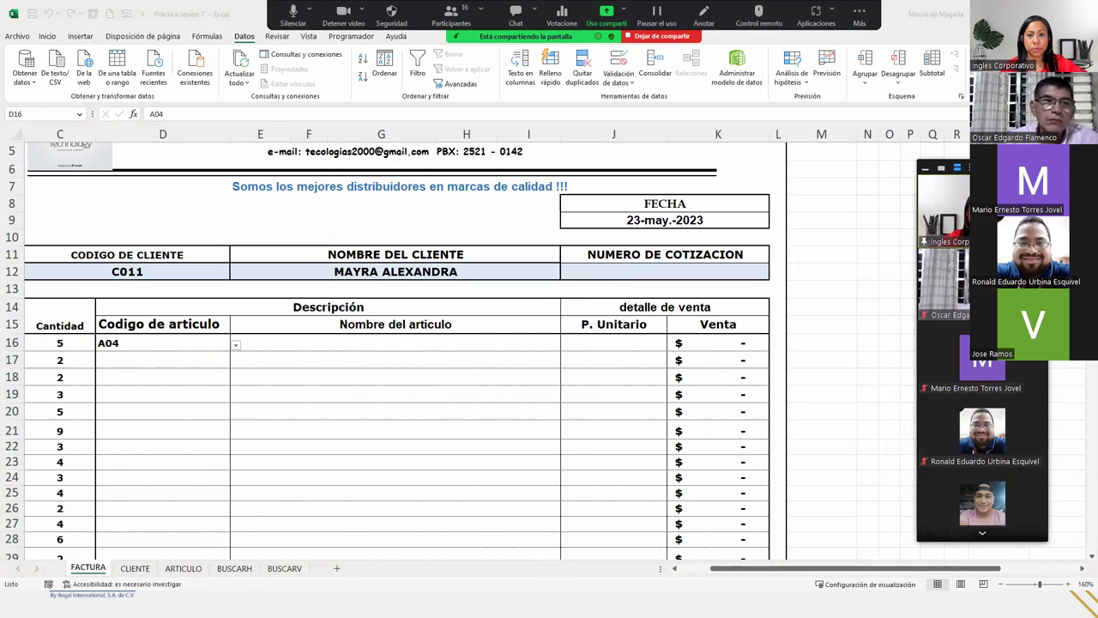
left_click(162, 343)
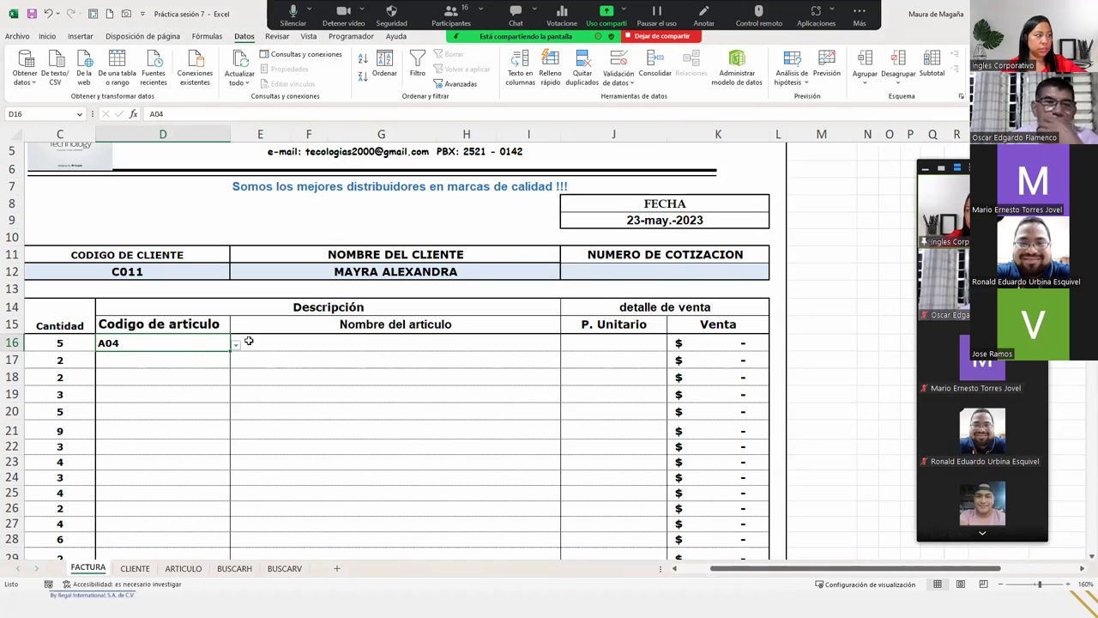
mouse_move(181, 344)
left_mouse_down()
mouse_move(163, 540)
mouse_move(195, 498)
left_mouse_up()
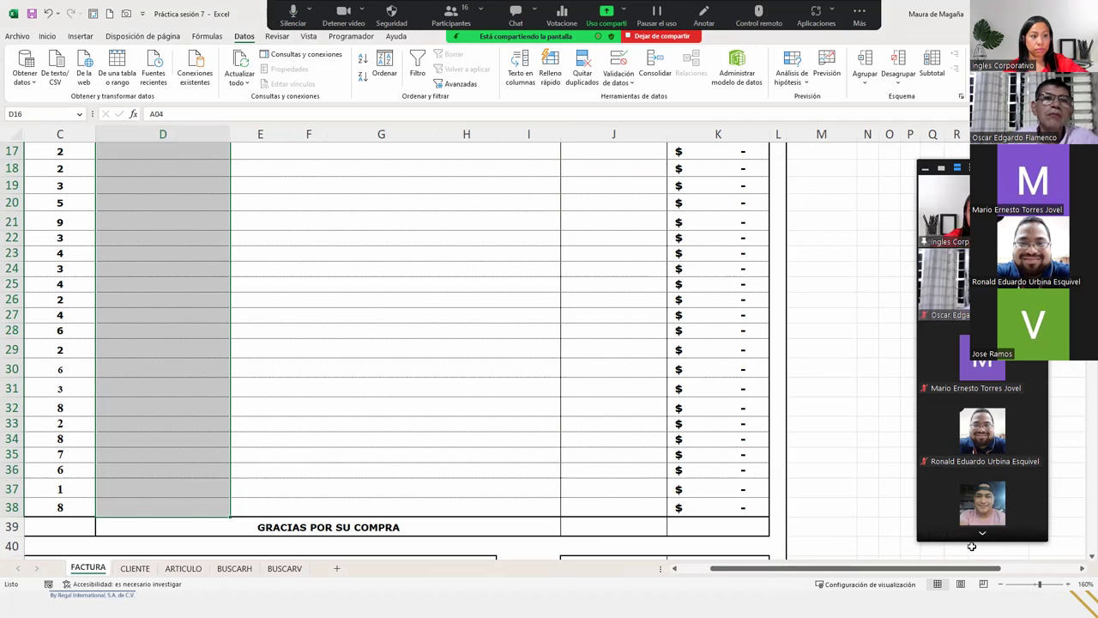
left_click(980, 535)
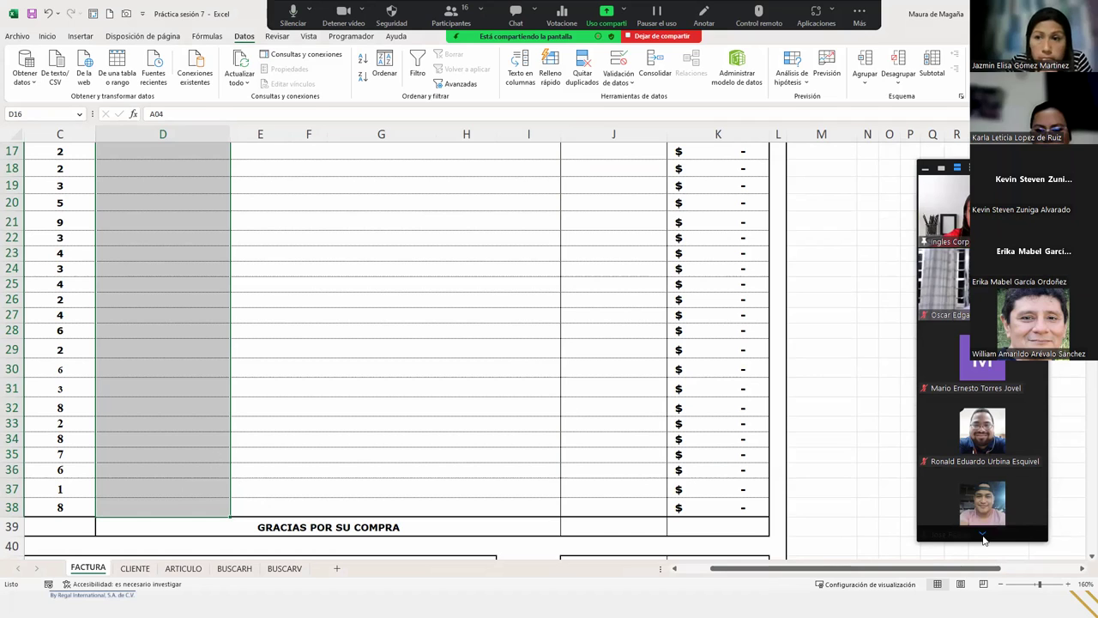
left_click(982, 537)
left_click(983, 537)
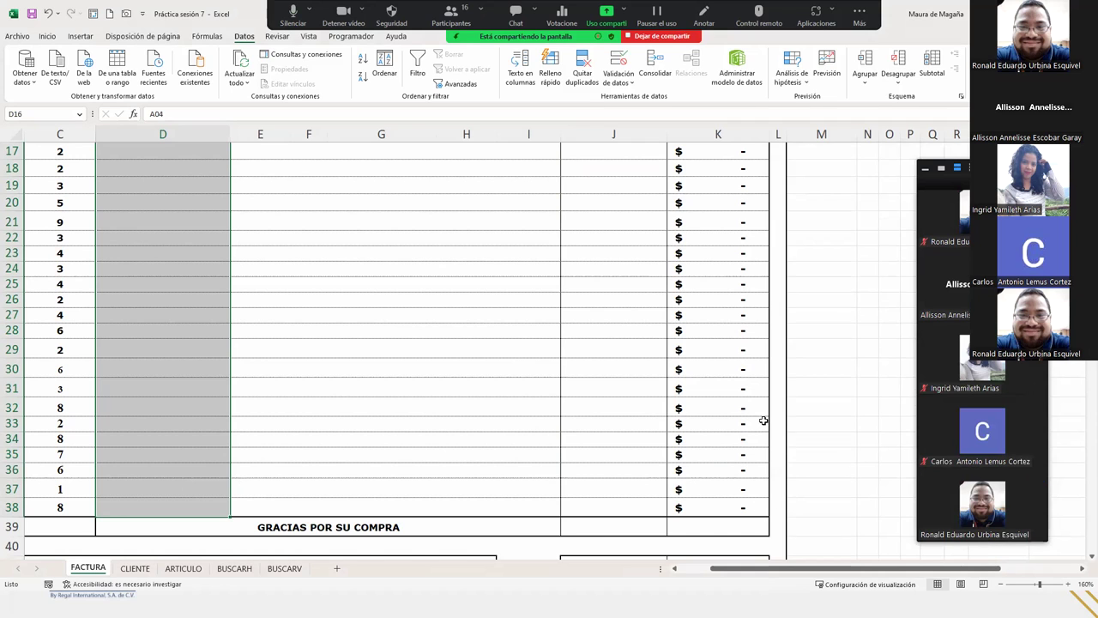
scroll(314, 355, "up", 5)
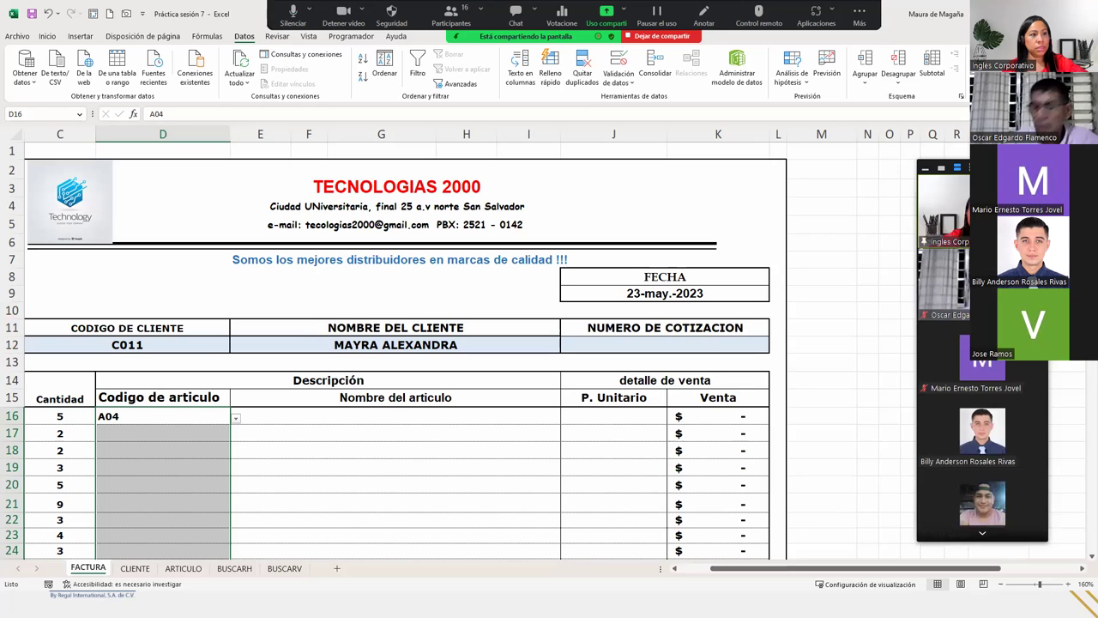
mouse_move(958, 426)
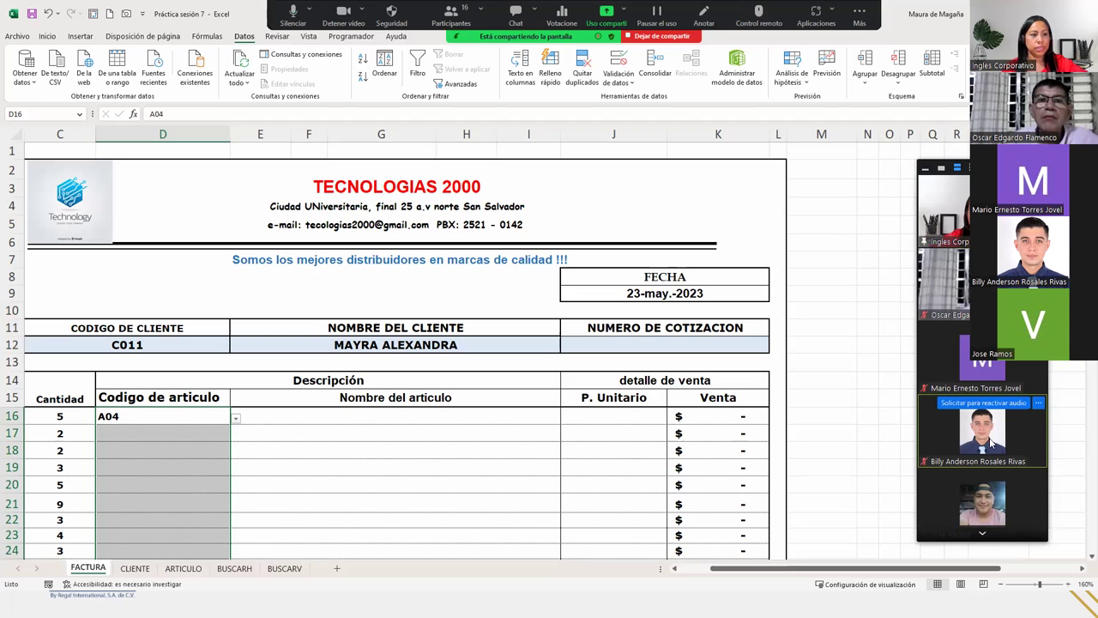
- Pick client code C013 from the C12 dropdown list
left_click(475, 346)
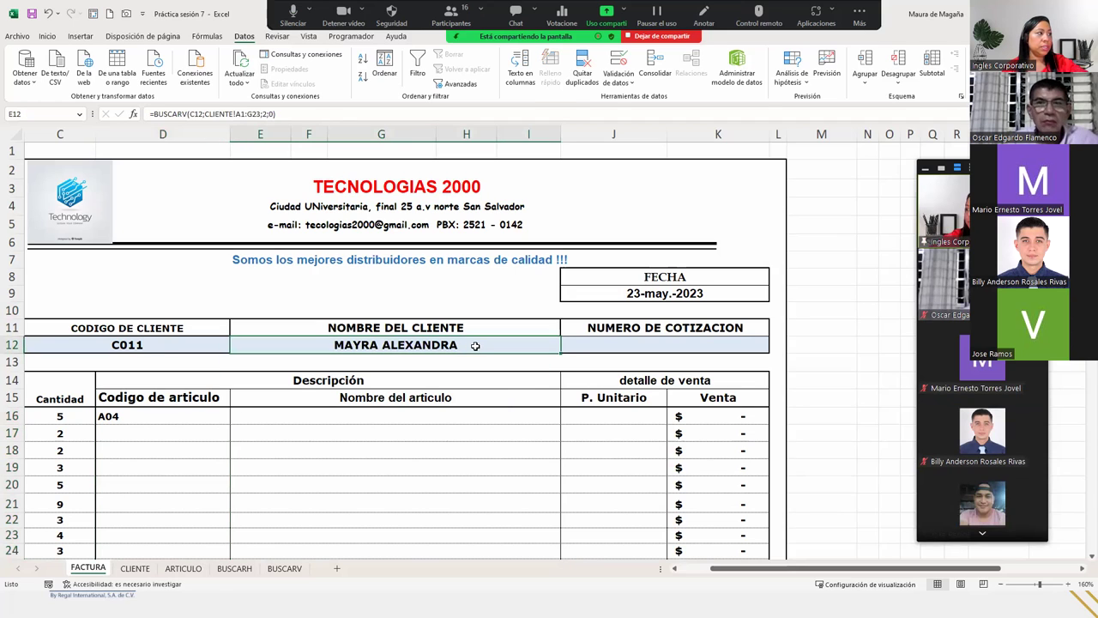
left_click(192, 342)
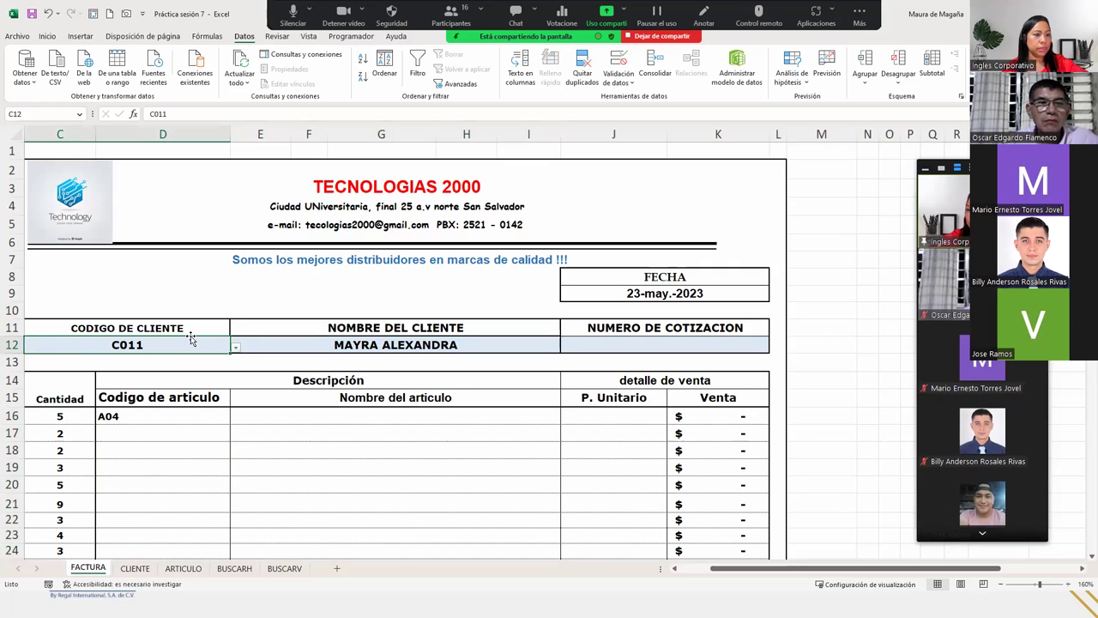
left_click(235, 350)
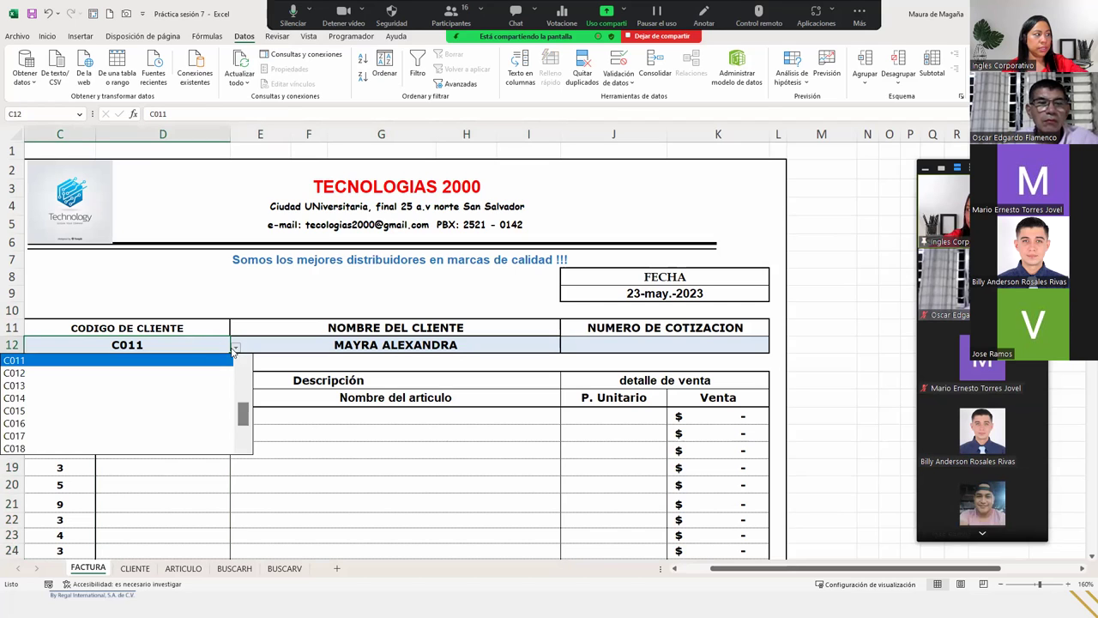
left_click(171, 397)
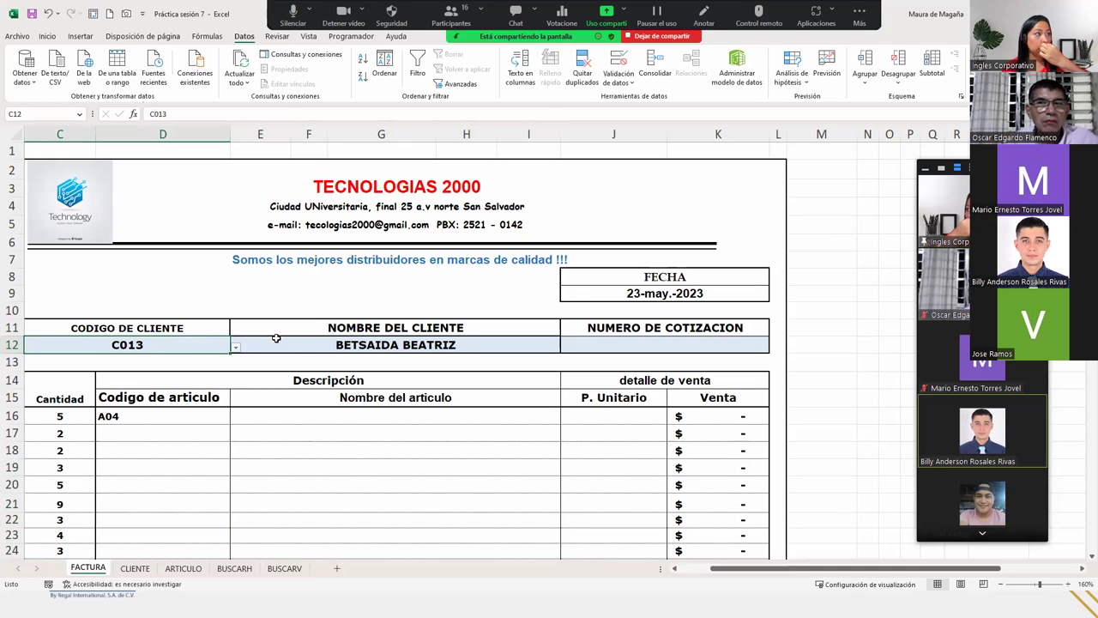
left_click(623, 60)
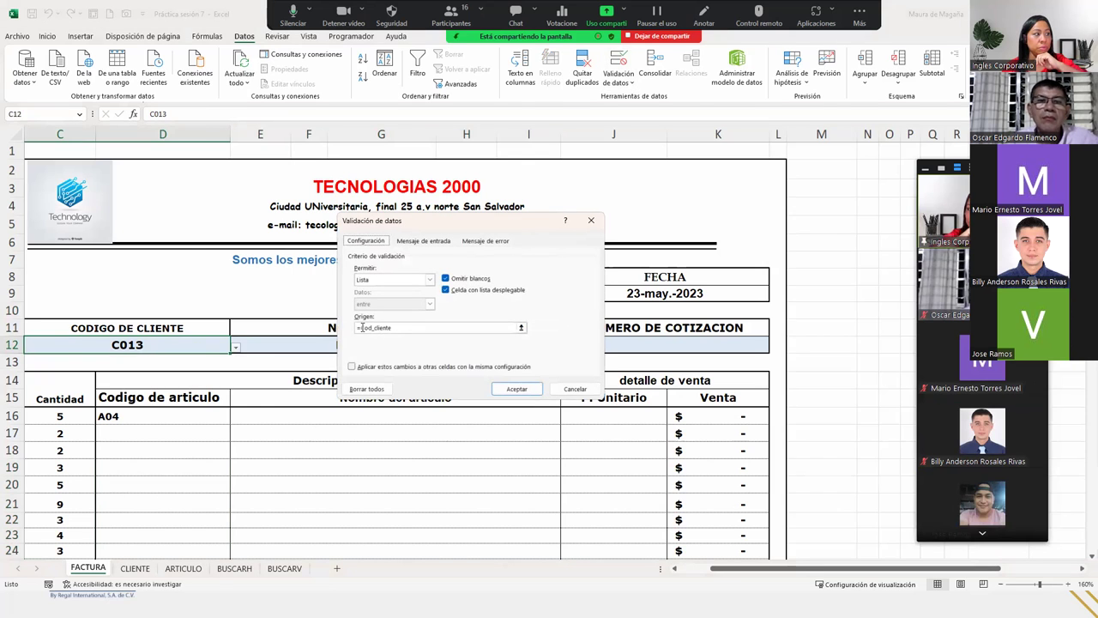
left_click(360, 327)
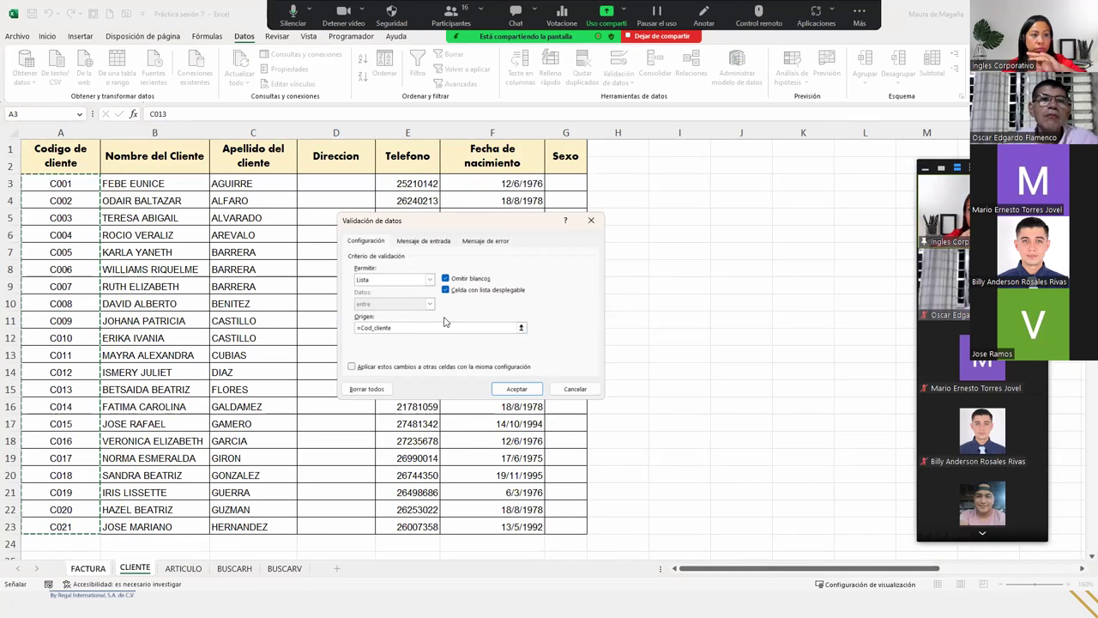
left_click(590, 221)
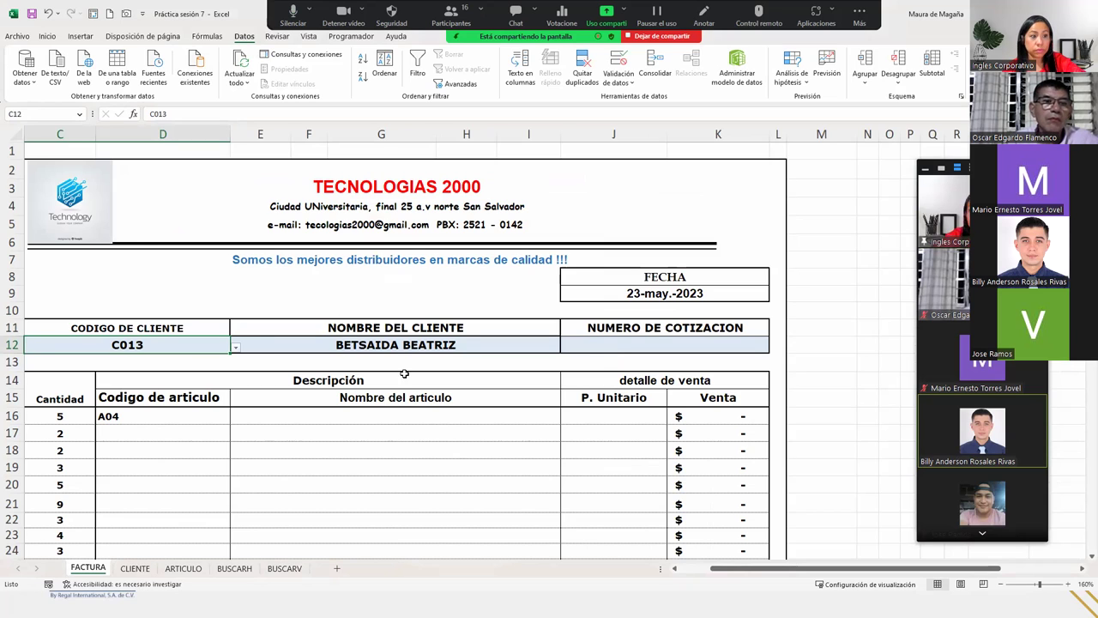
left_click(470, 341)
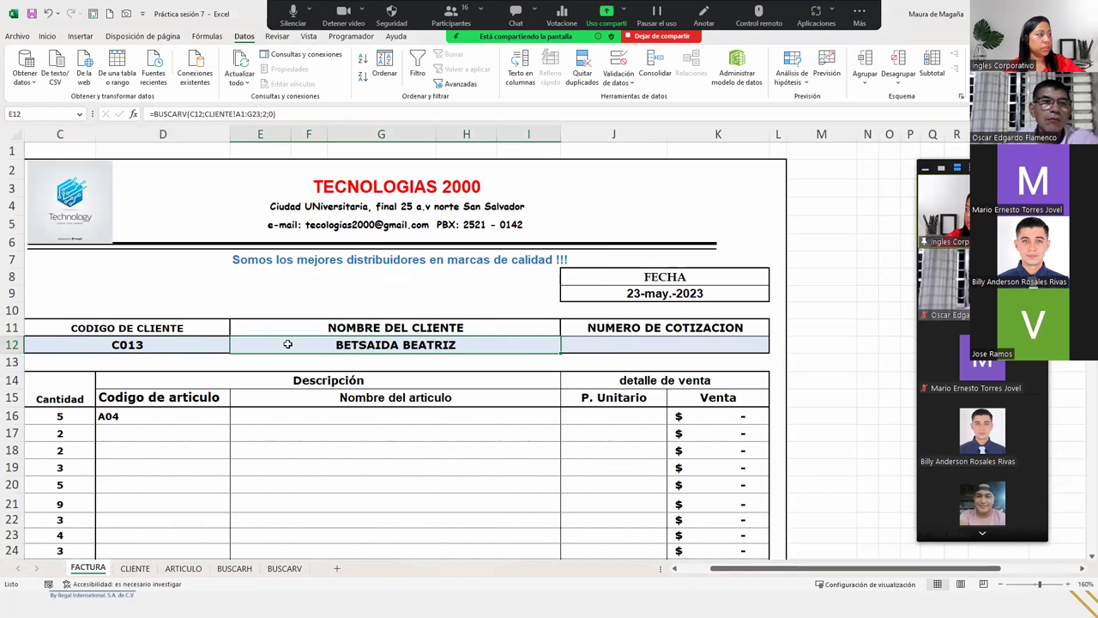
double_click(487, 343)
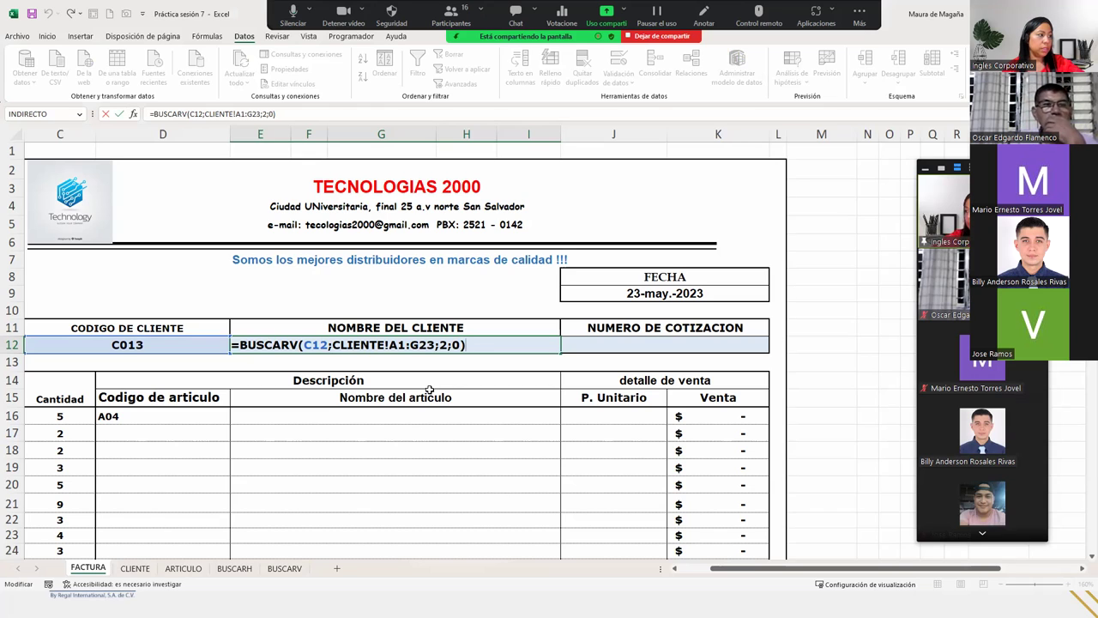
left_click(314, 344)
left_click(312, 365)
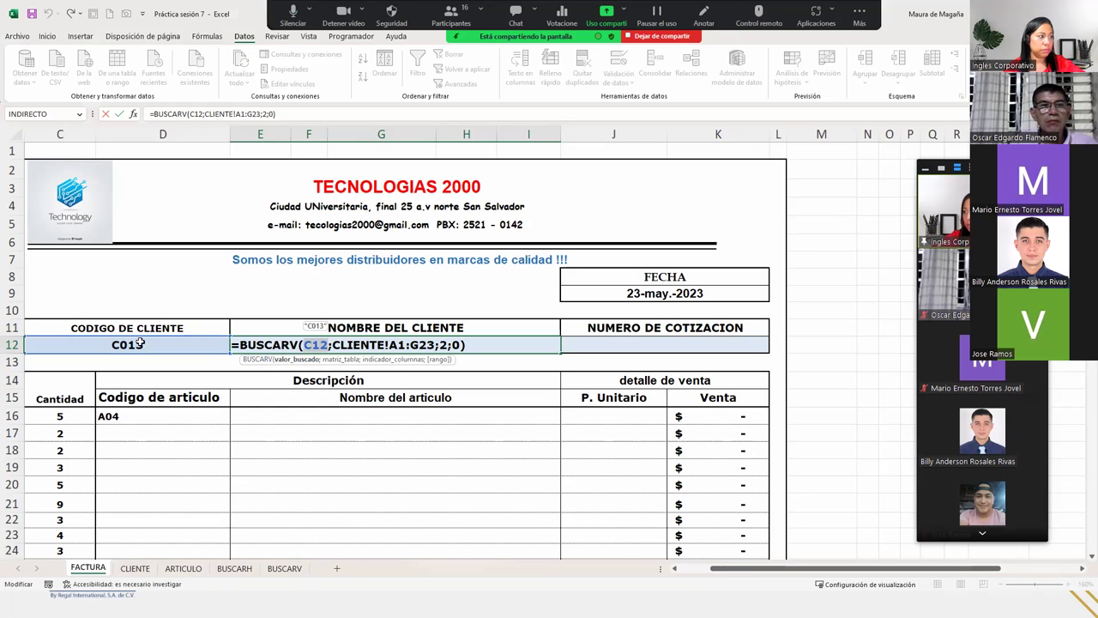
left_click(343, 358)
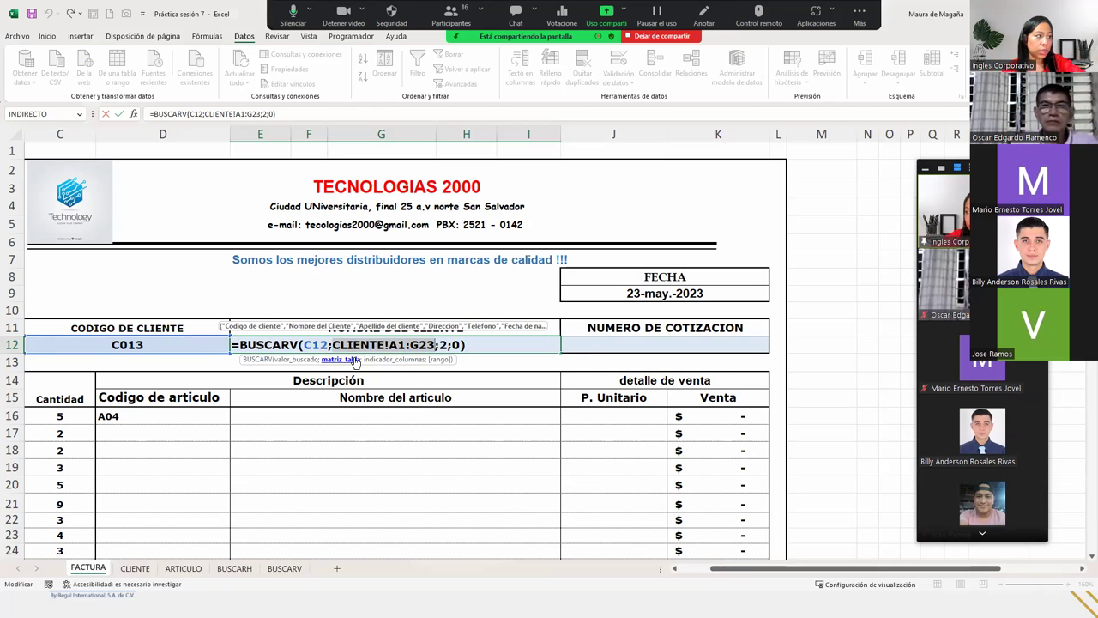
left_click(385, 360)
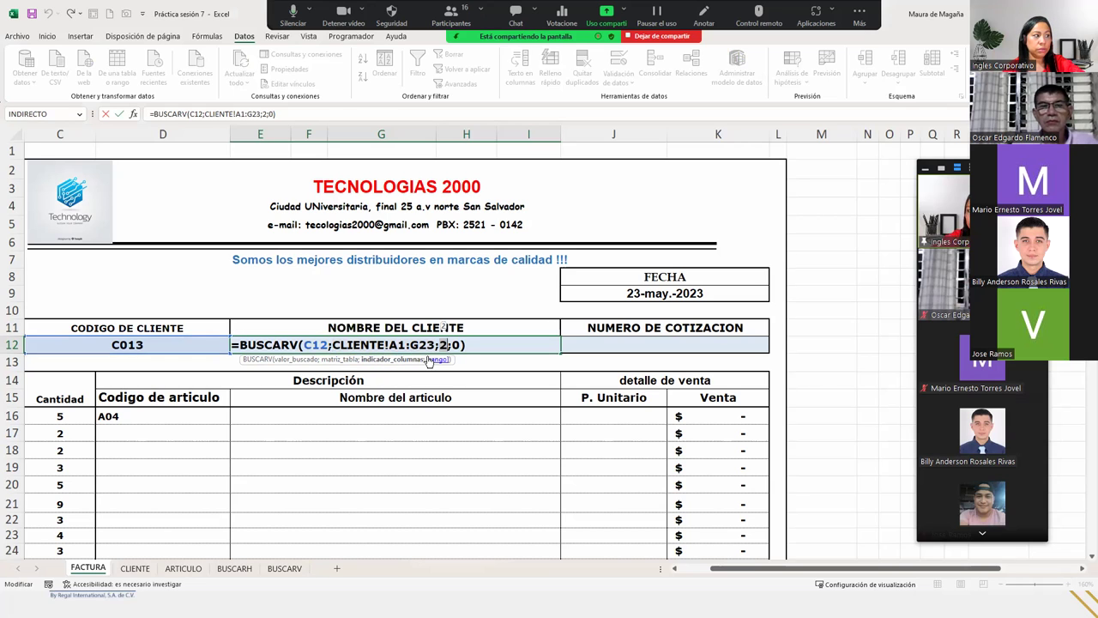
left_click(462, 344)
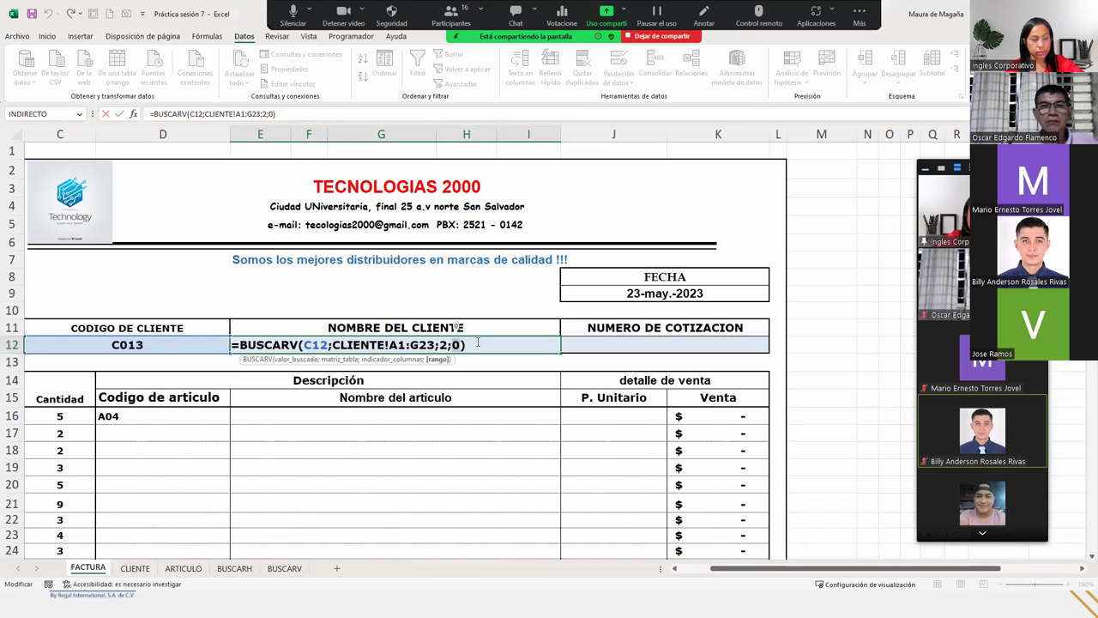
key("Return")
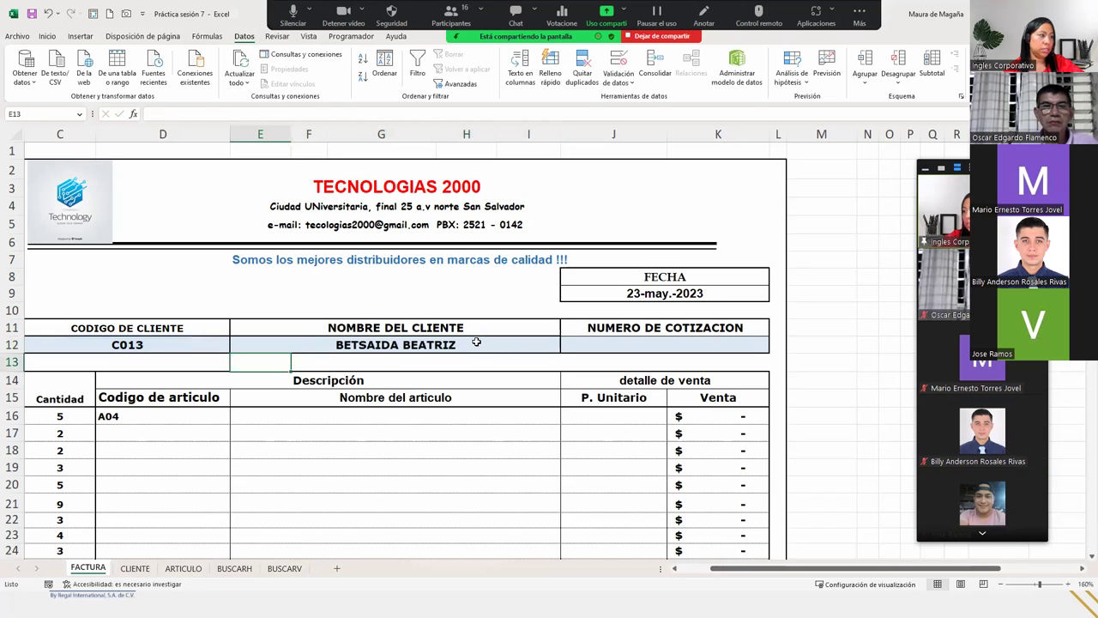
- Pick client code C019 from the C12 dropdown list
left_click(180, 343)
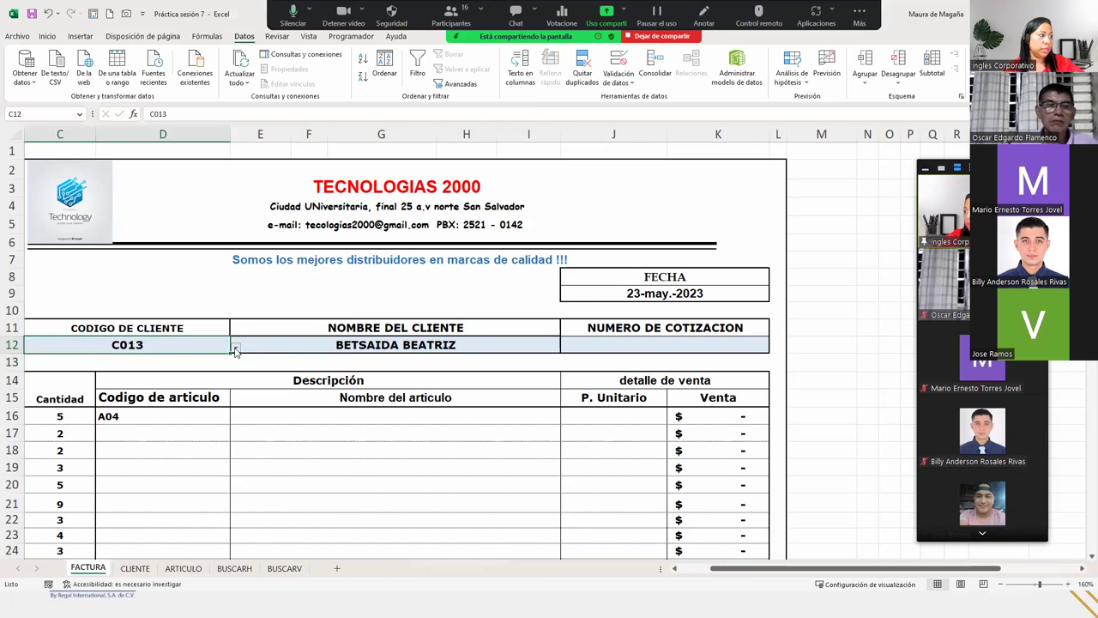
left_click(236, 348)
left_click(123, 433)
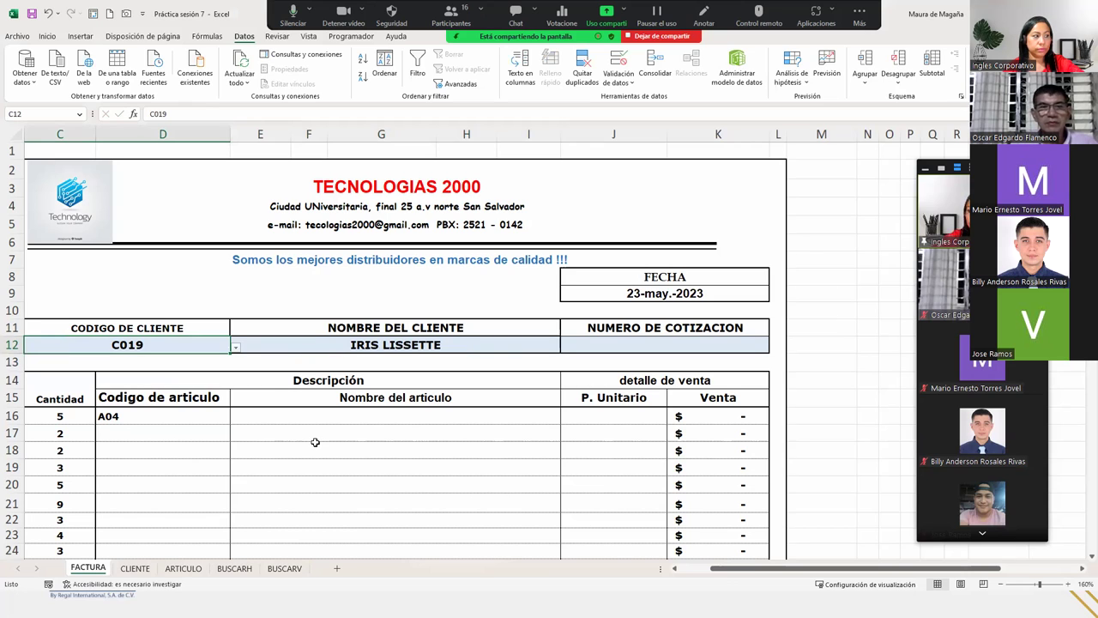
left_click(319, 418)
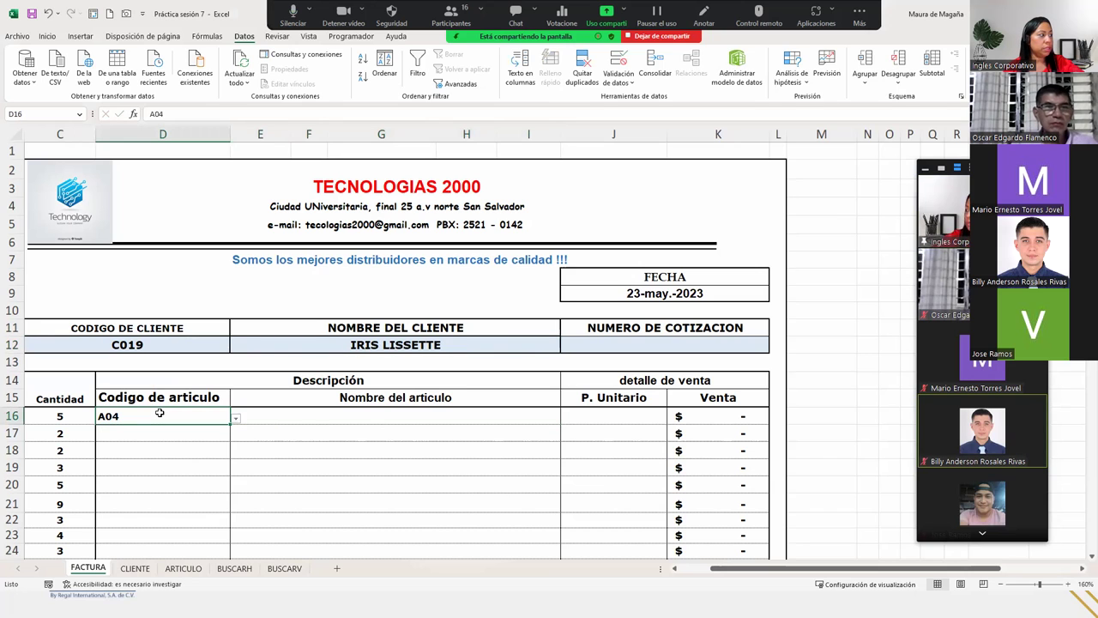
- Select D16:D38 and review the article codes on the ARTICULO sheet
left_click_drag(161, 422, 155, 590)
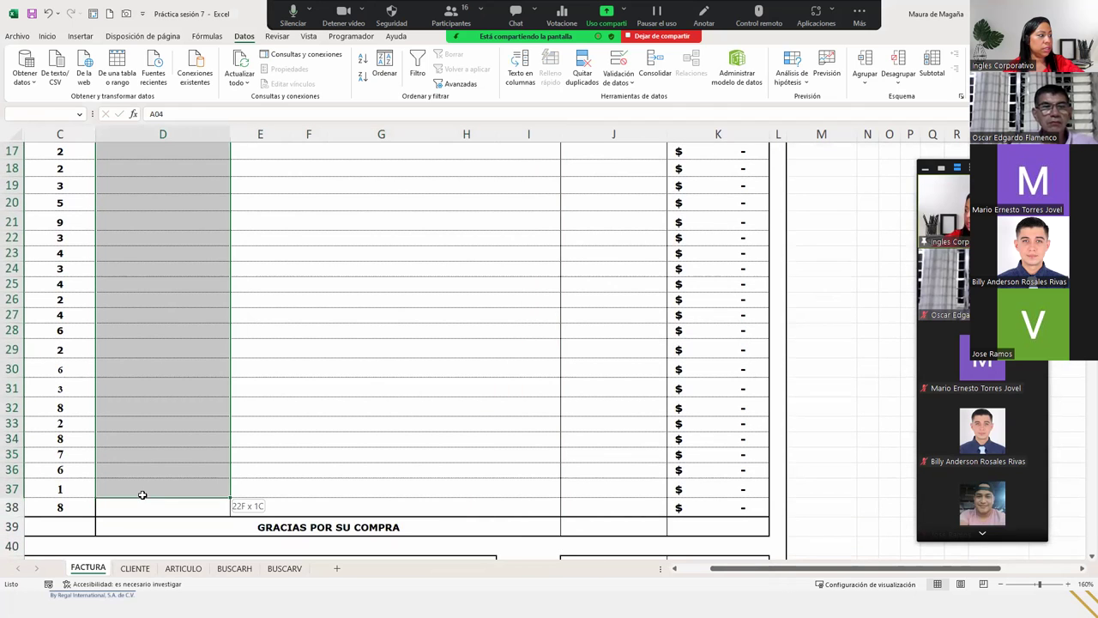
left_click_drag(154, 590, 140, 509)
scroll(219, 403, "up", 5)
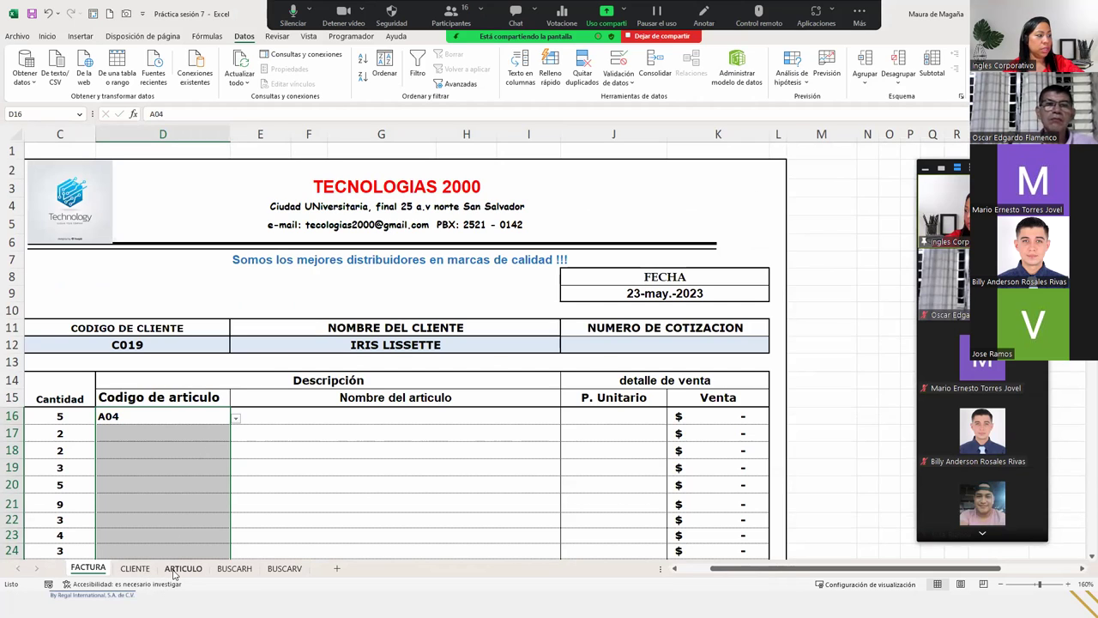
left_click(176, 571)
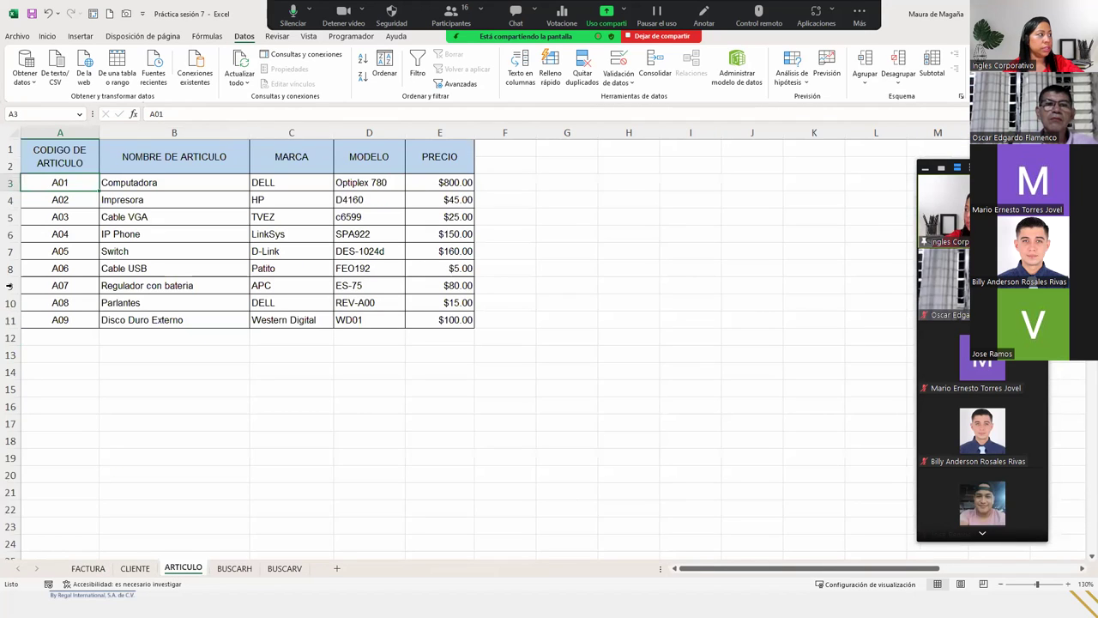
left_click_drag(68, 183, 71, 321)
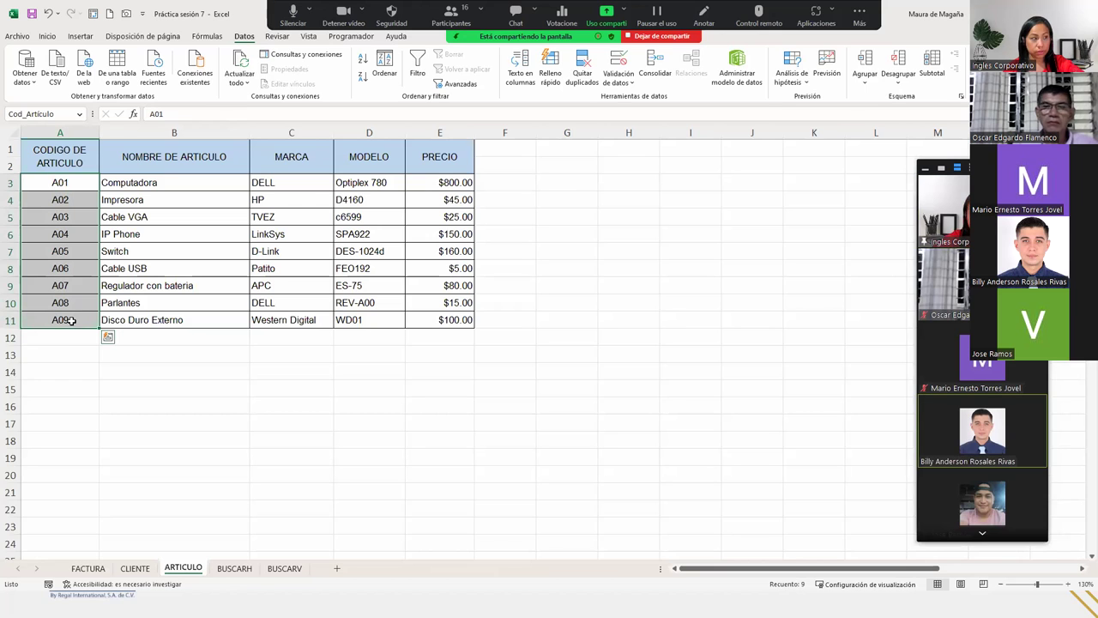
left_click(88, 567)
- Pick A07 from D16's dropdown in place of A04
left_click(170, 417)
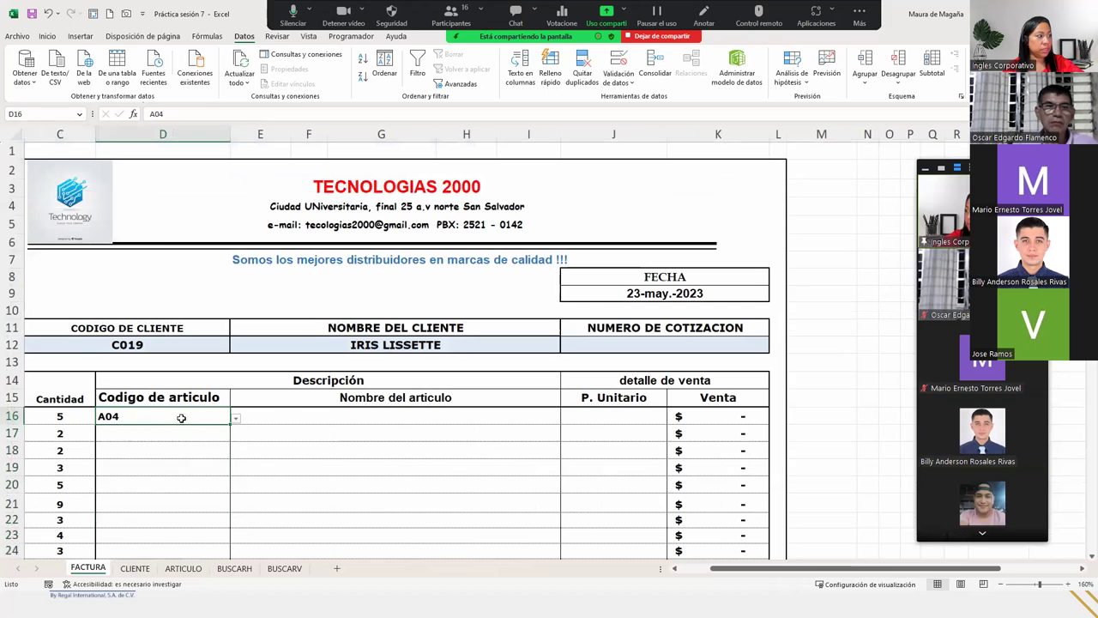
left_click(236, 419)
left_click(139, 495)
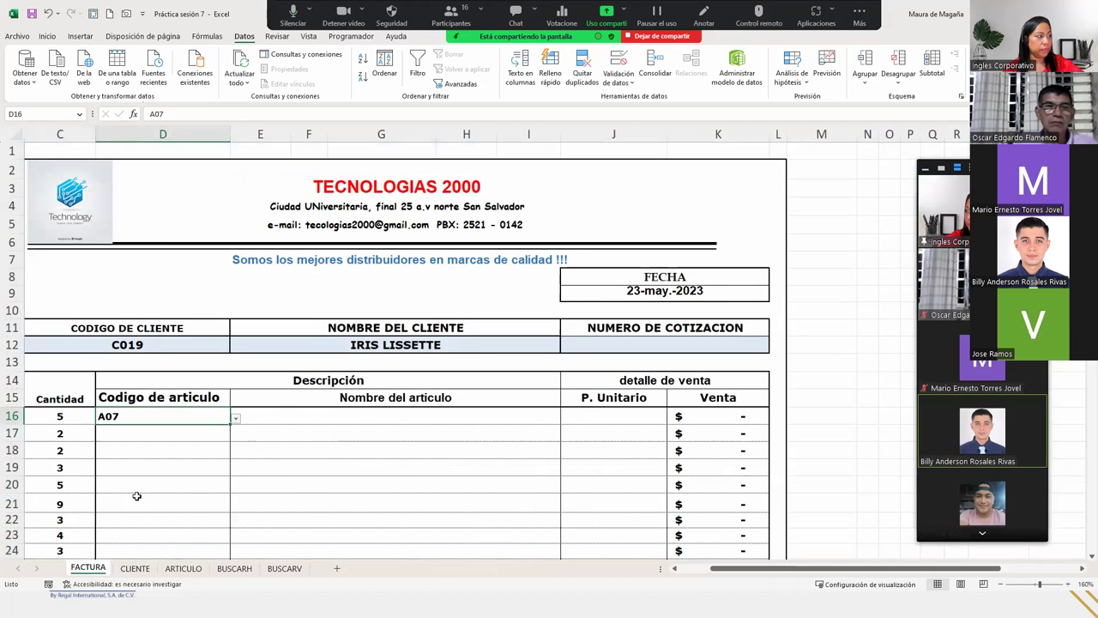
left_click(281, 415)
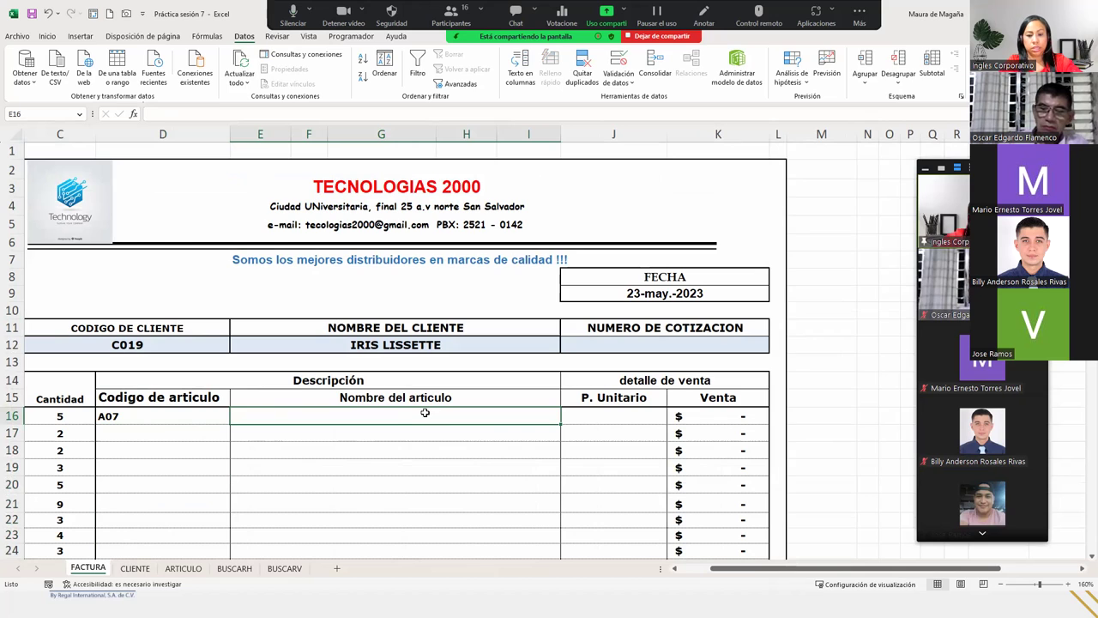
- Enter =BUSCARV(D16;ARTICULO!A1:E11;2;0) in E16 to fetch the article name
type("=busc")
key("Down")
key("Down")
key("Tab")
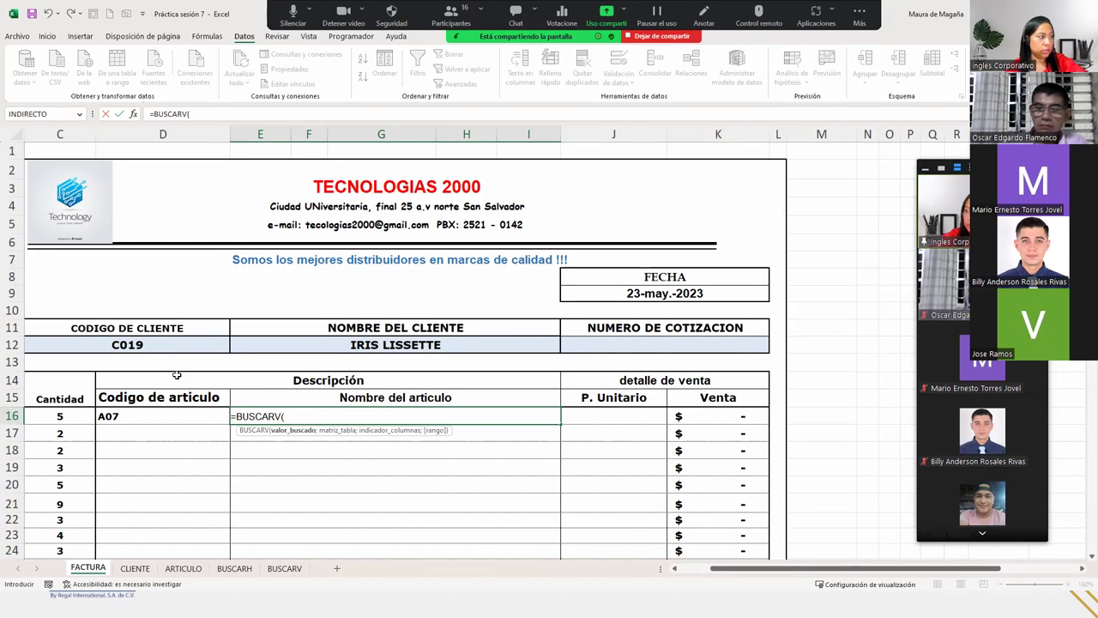
left_click(127, 416)
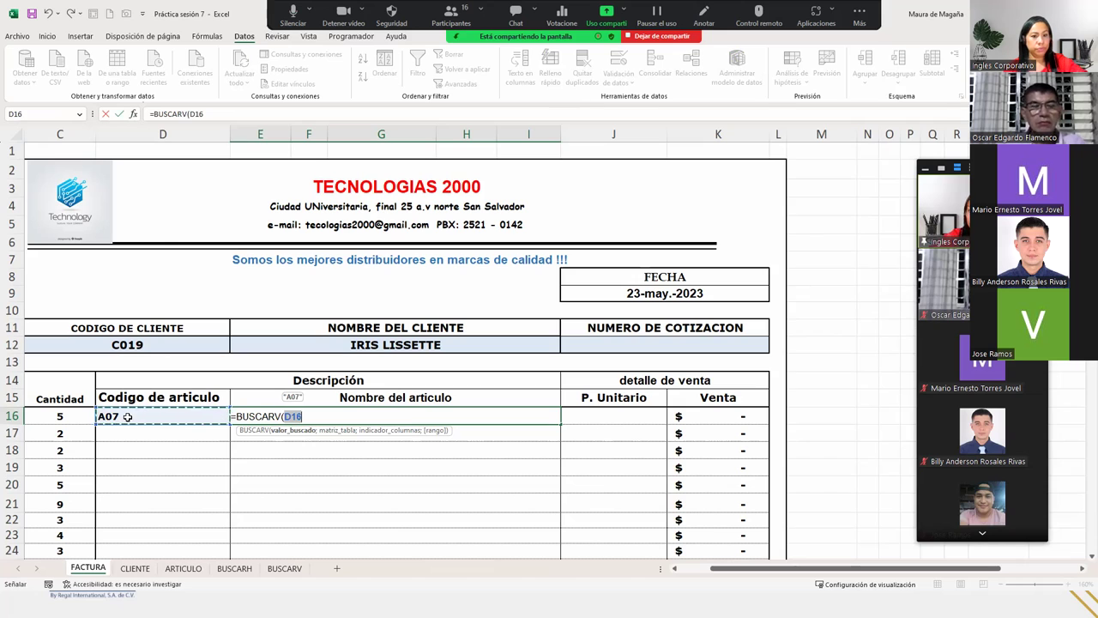
type(";")
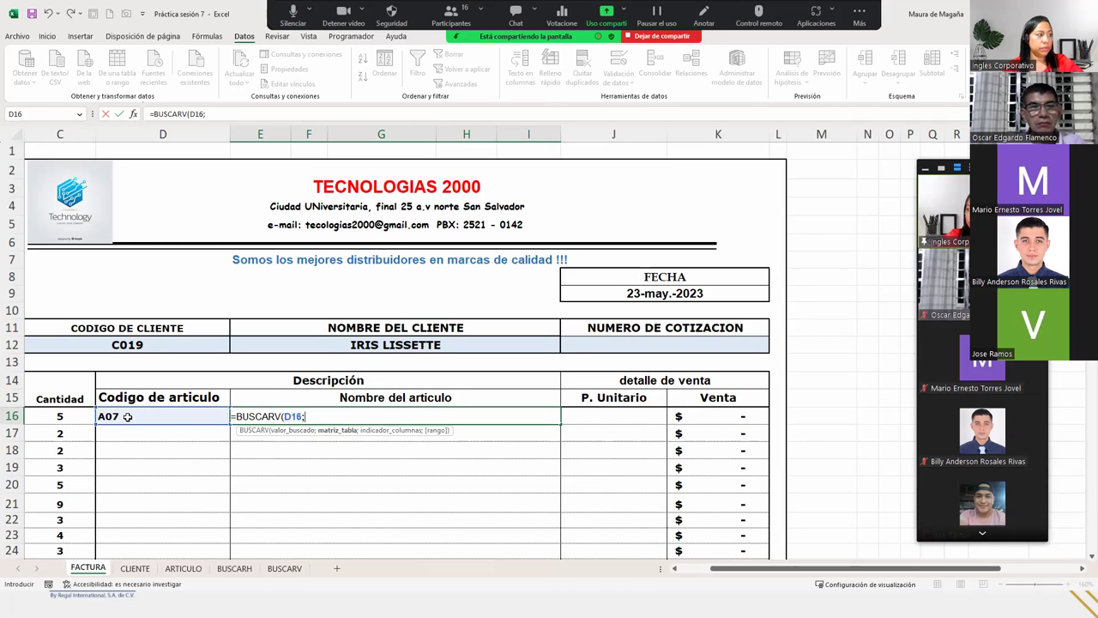
left_click(183, 568)
mouse_move(73, 155)
left_mouse_down()
mouse_move(412, 300)
mouse_move(419, 319)
left_mouse_up()
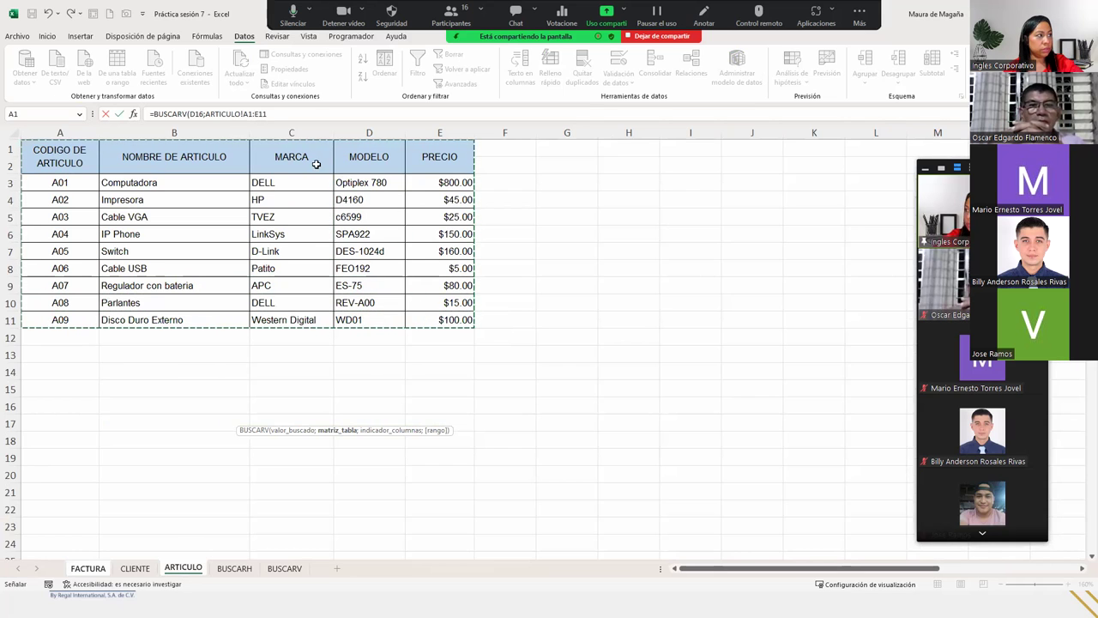
left_click(280, 114)
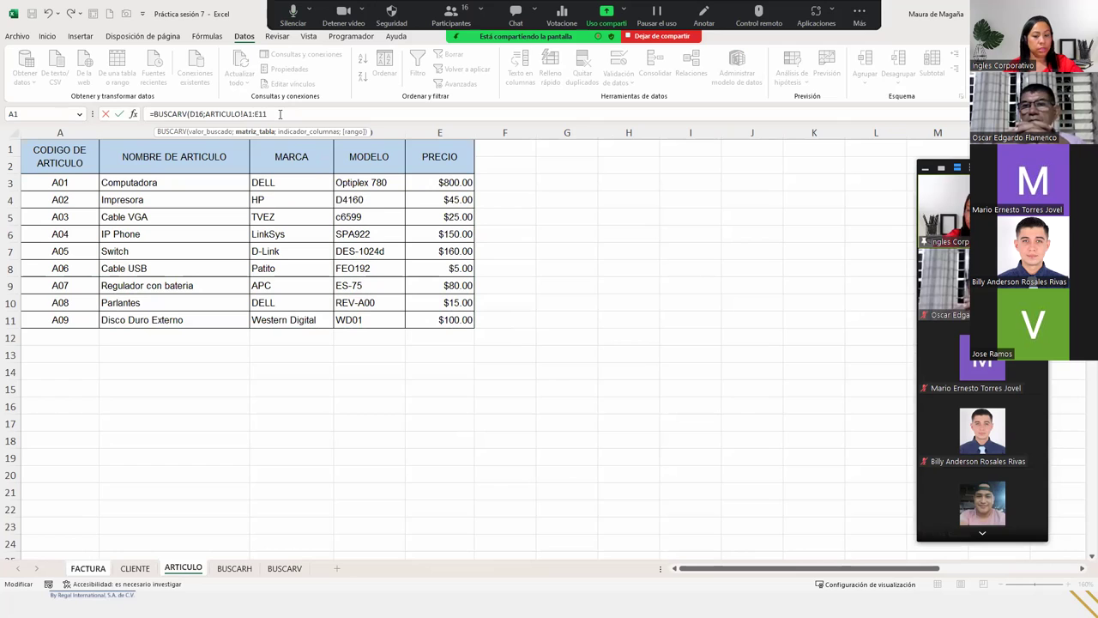
type(";")
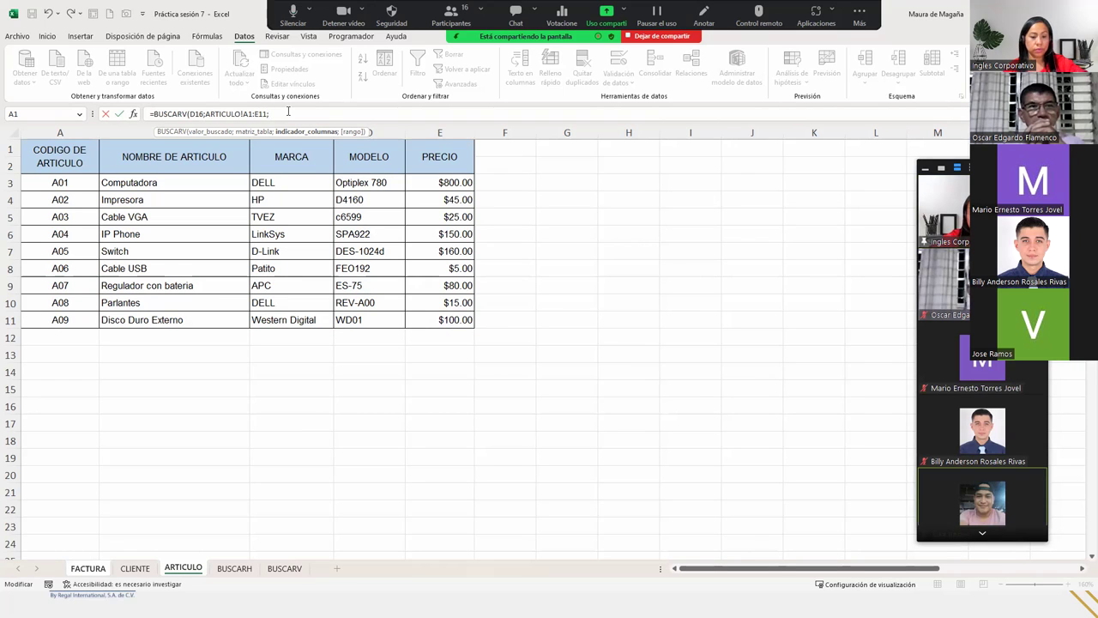
type("2")
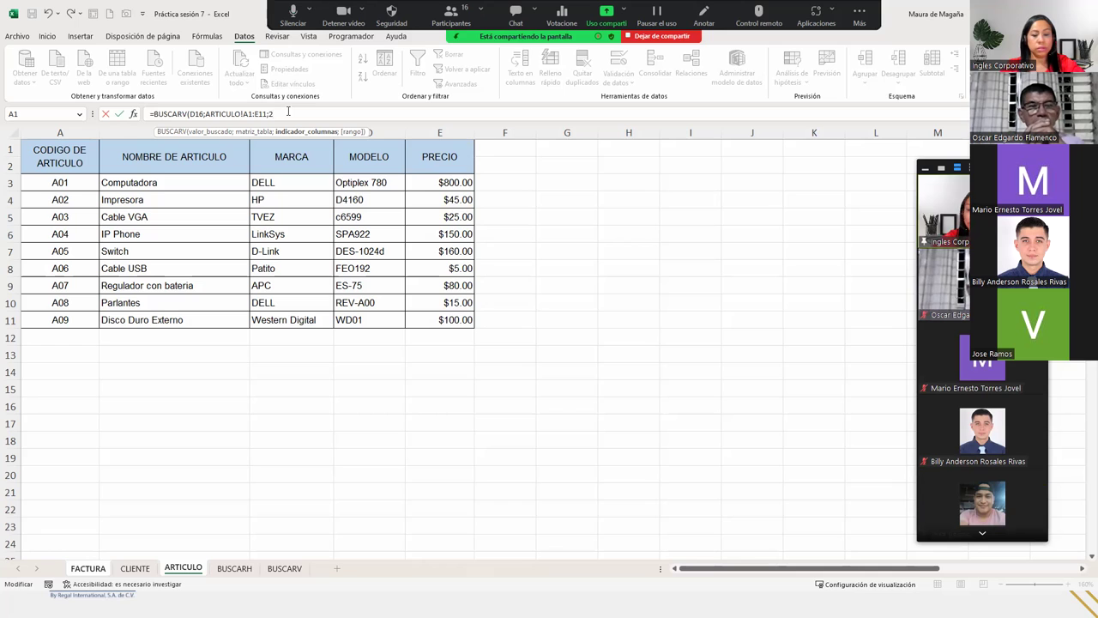
type(";0")
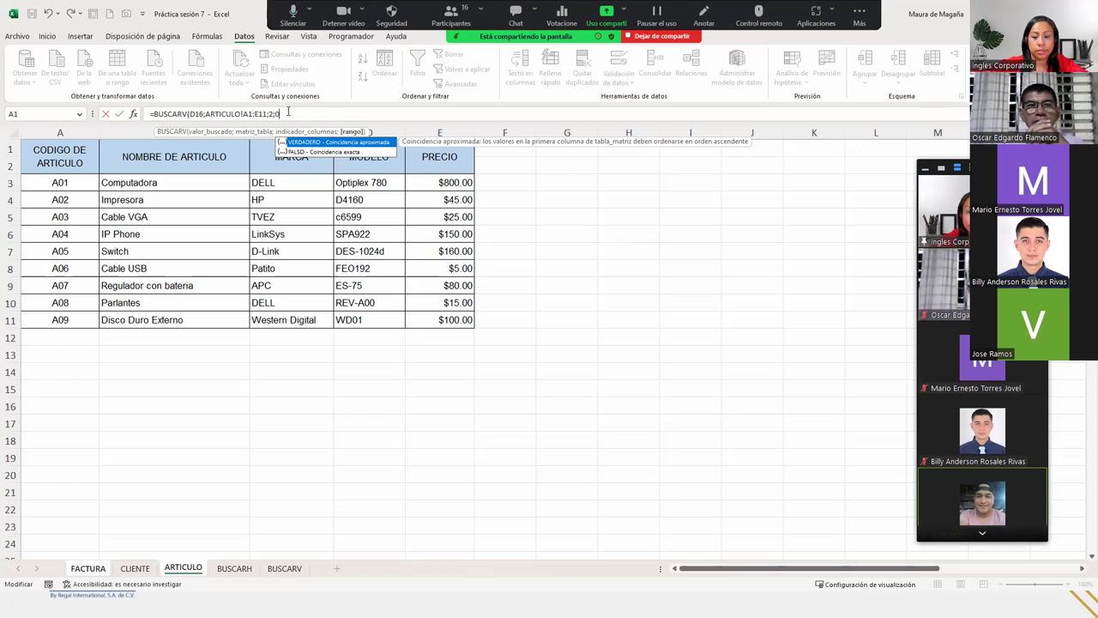
type(")")
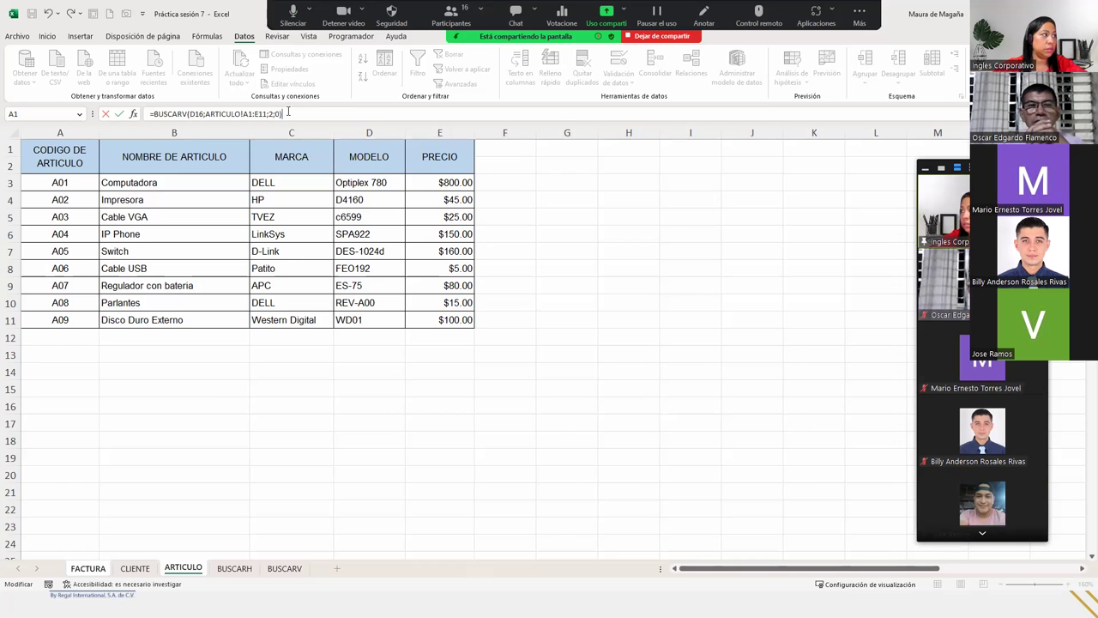
key("Return")
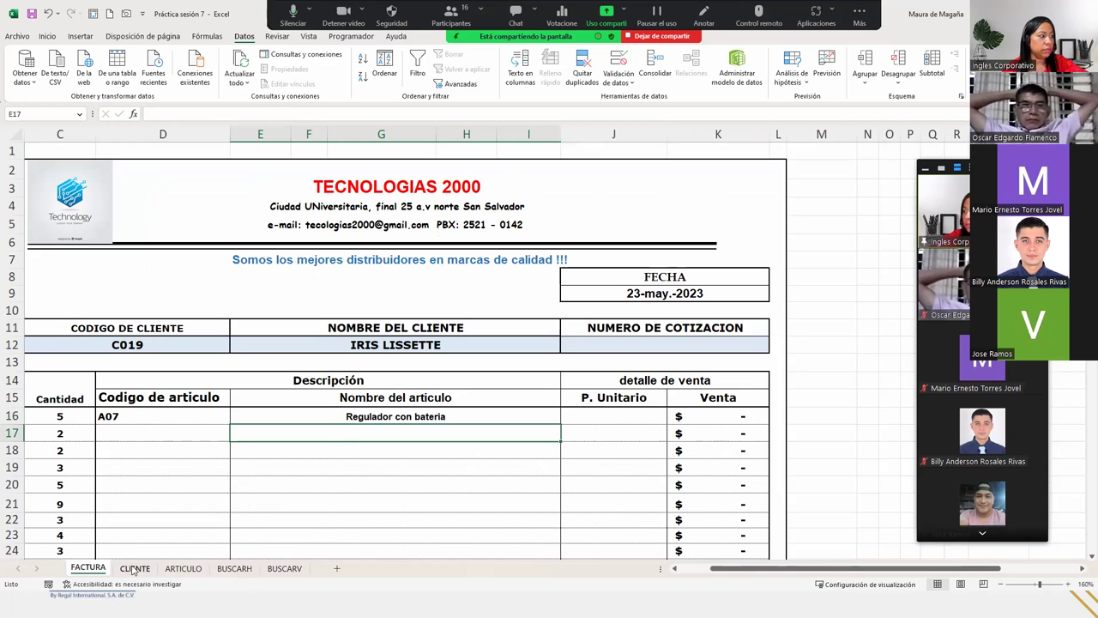
left_click(183, 567)
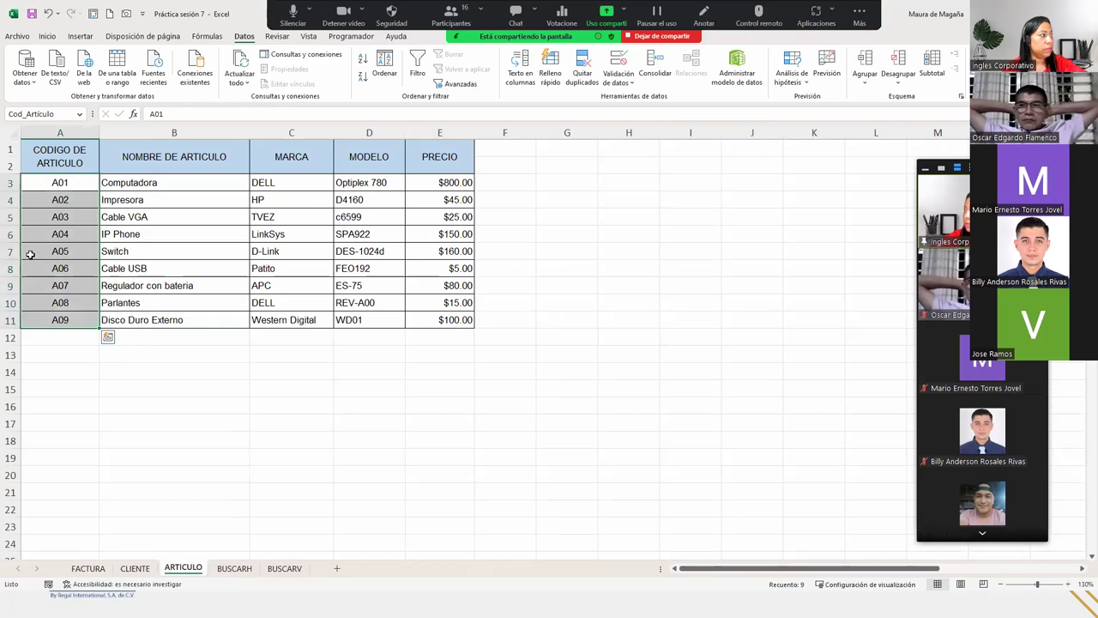
left_click_drag(30, 285, 162, 282)
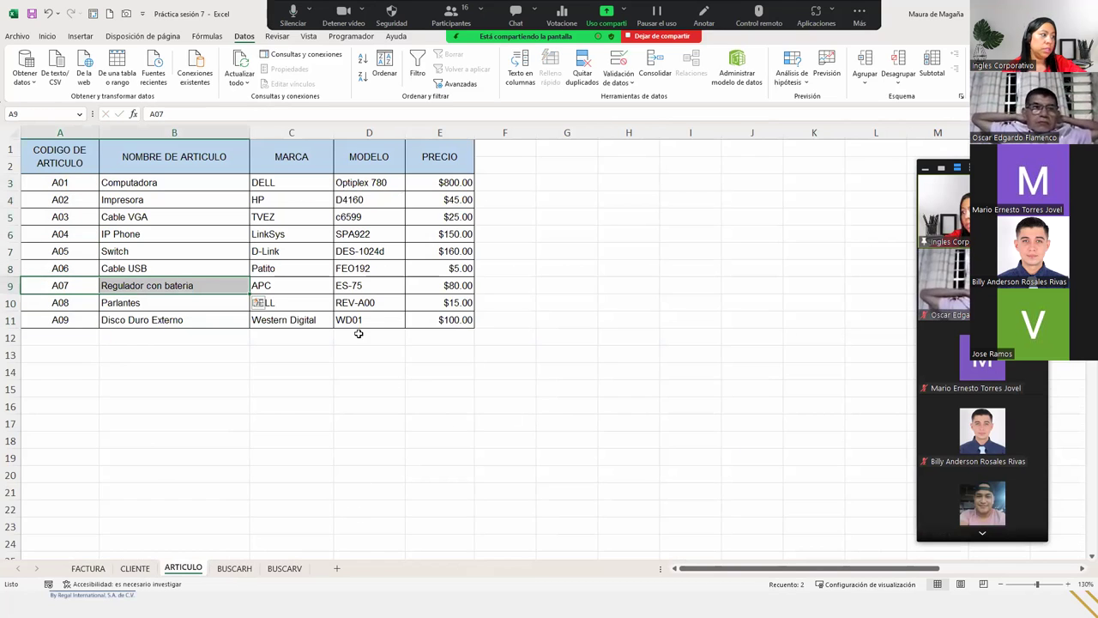
left_click(87, 567)
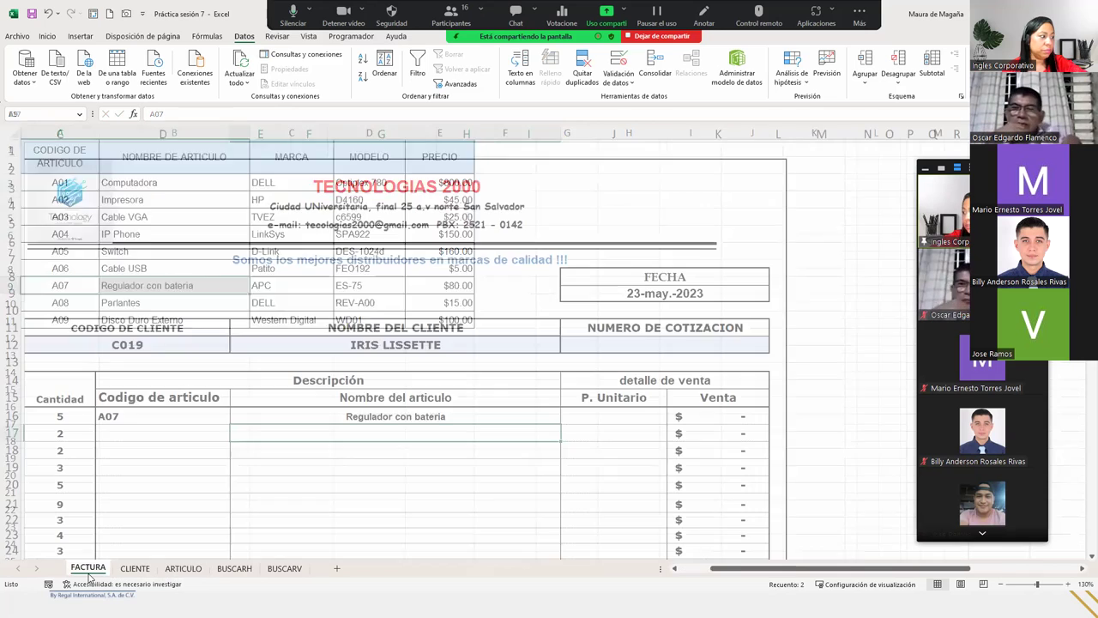
left_click(517, 416)
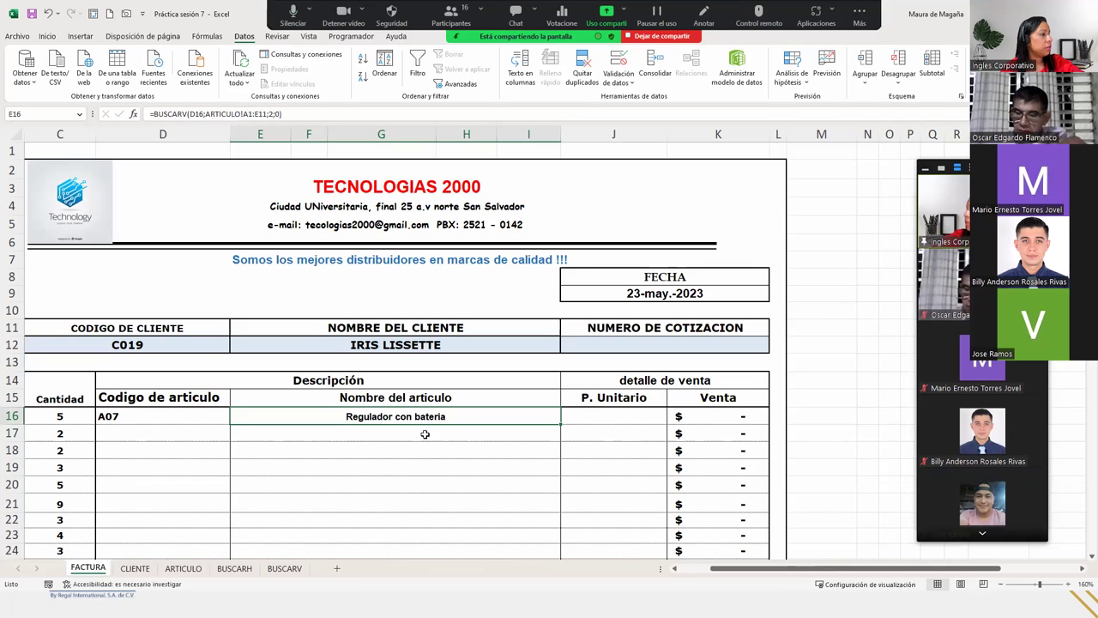
- Change E16's lookup table range to the absolute reference ARTICULO!$A$1:$E$11
double_click(376, 415)
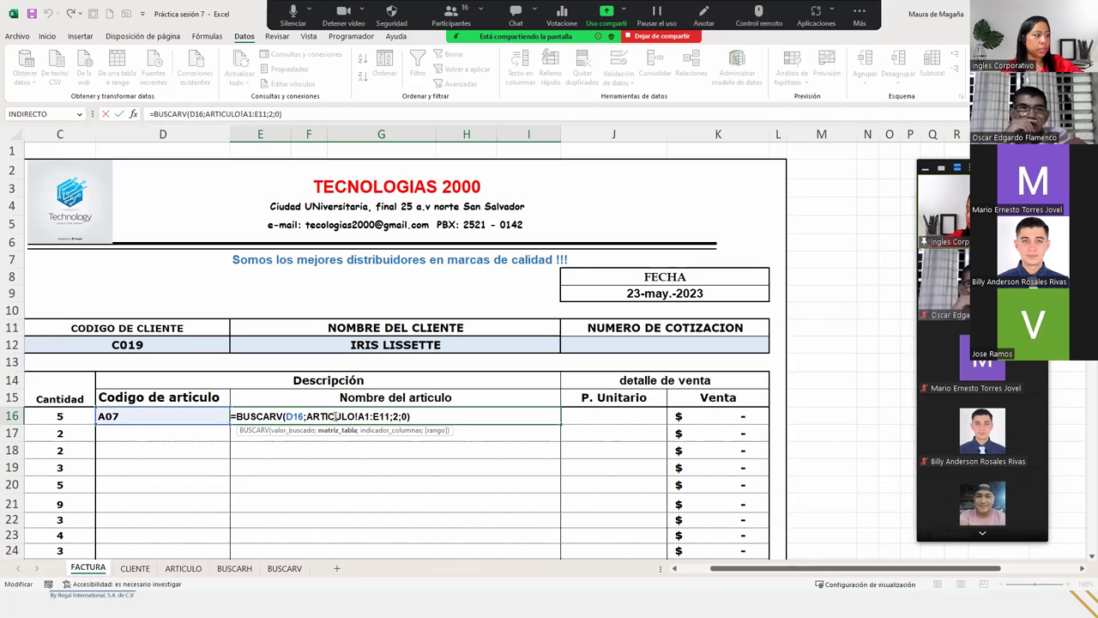
left_click(343, 432)
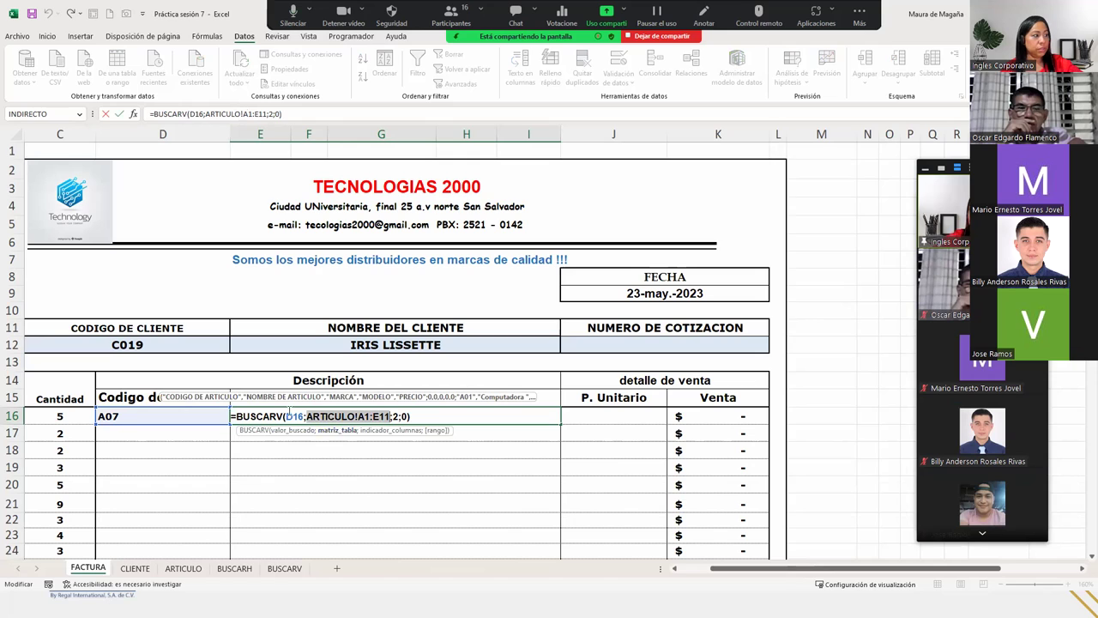
left_click(420, 417)
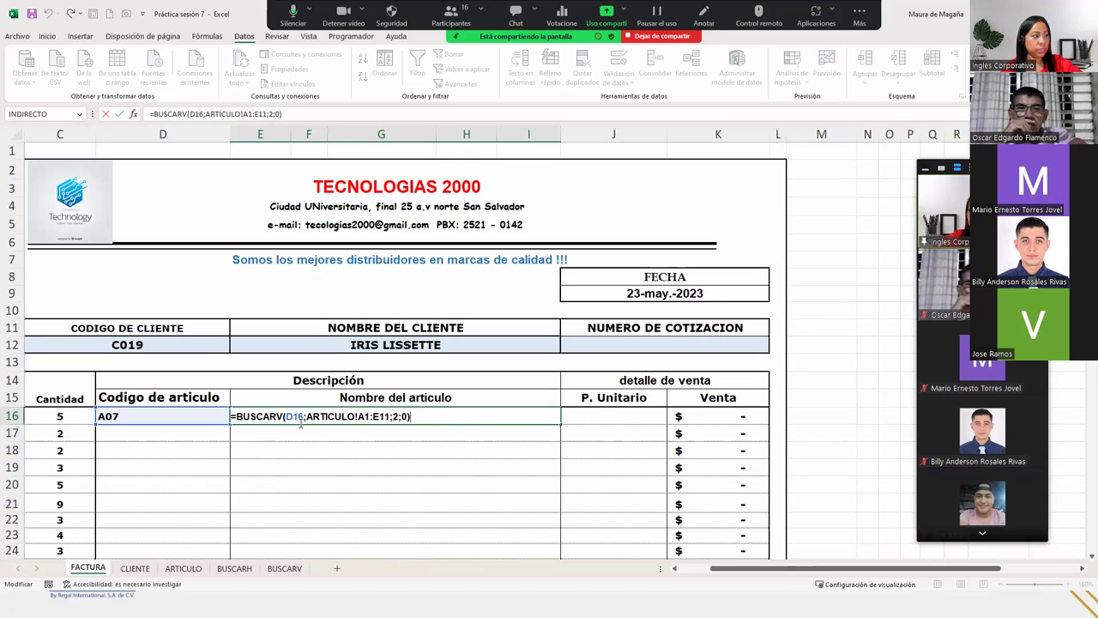
left_click(264, 416)
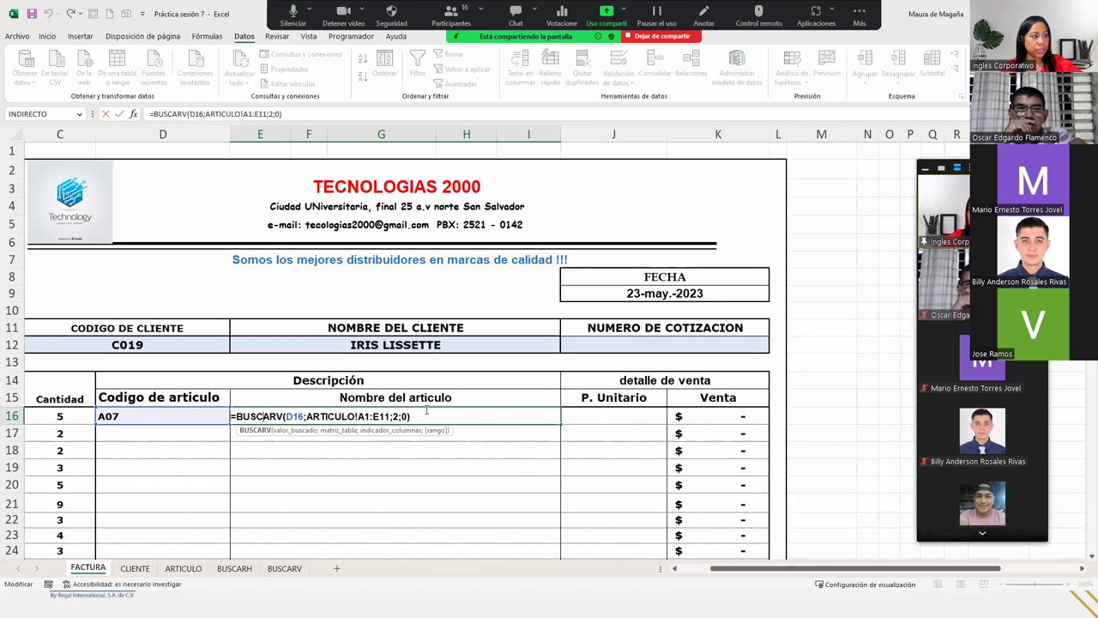
left_click(280, 430)
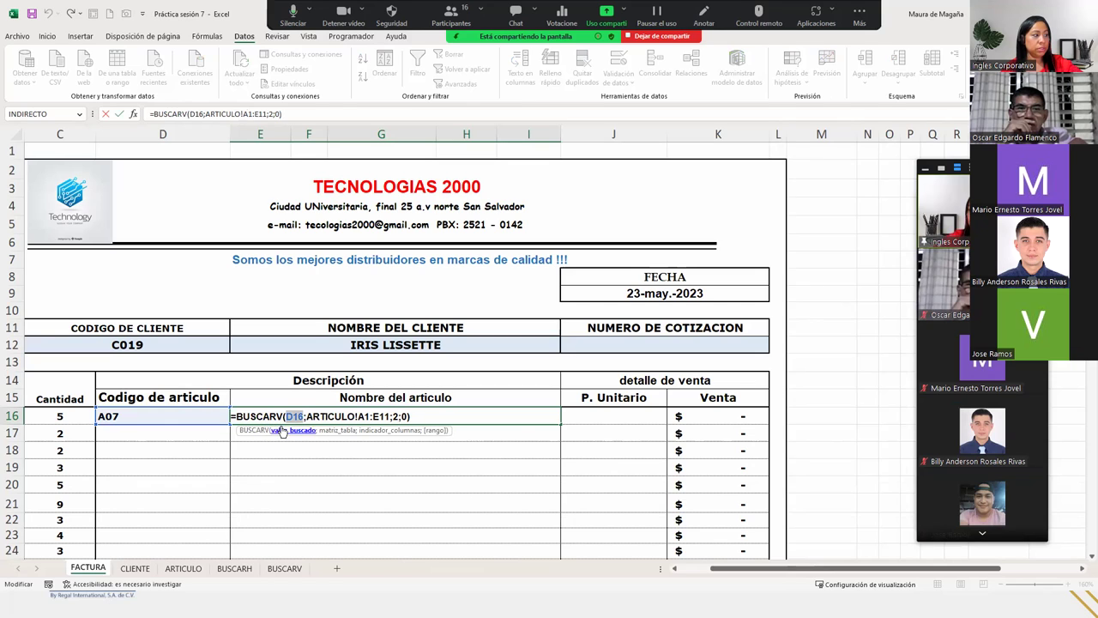
left_click(350, 431)
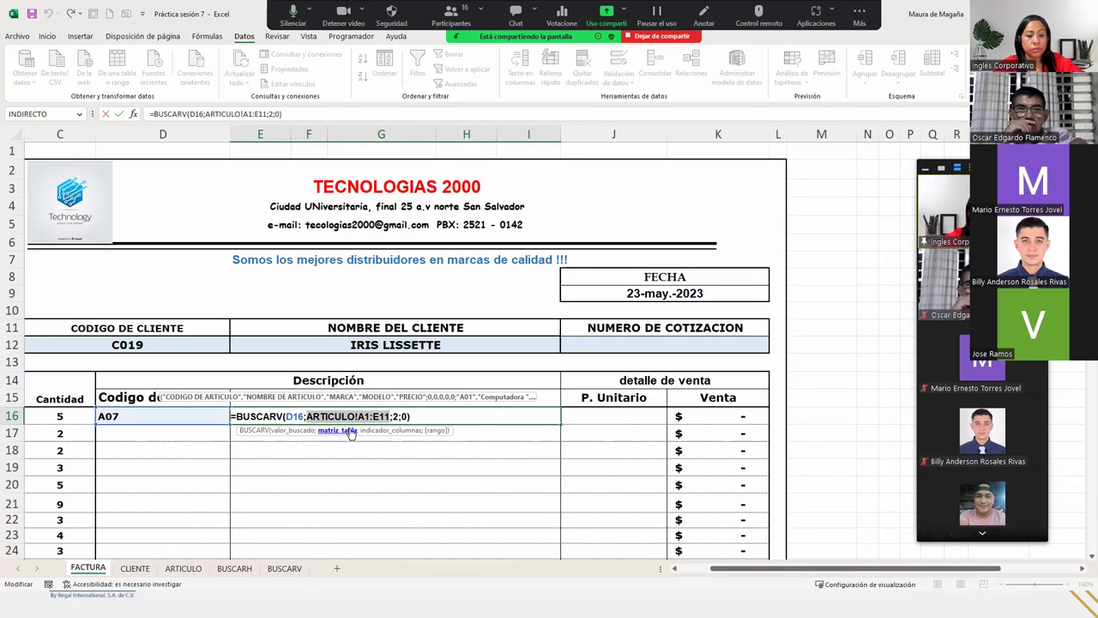
key("F4")
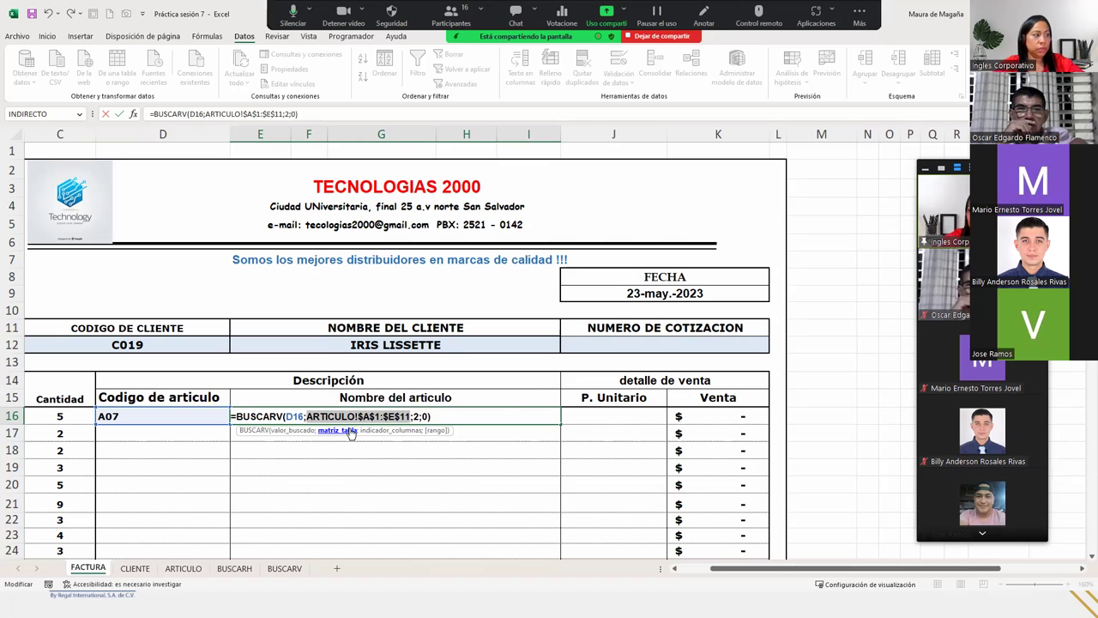
key("Return")
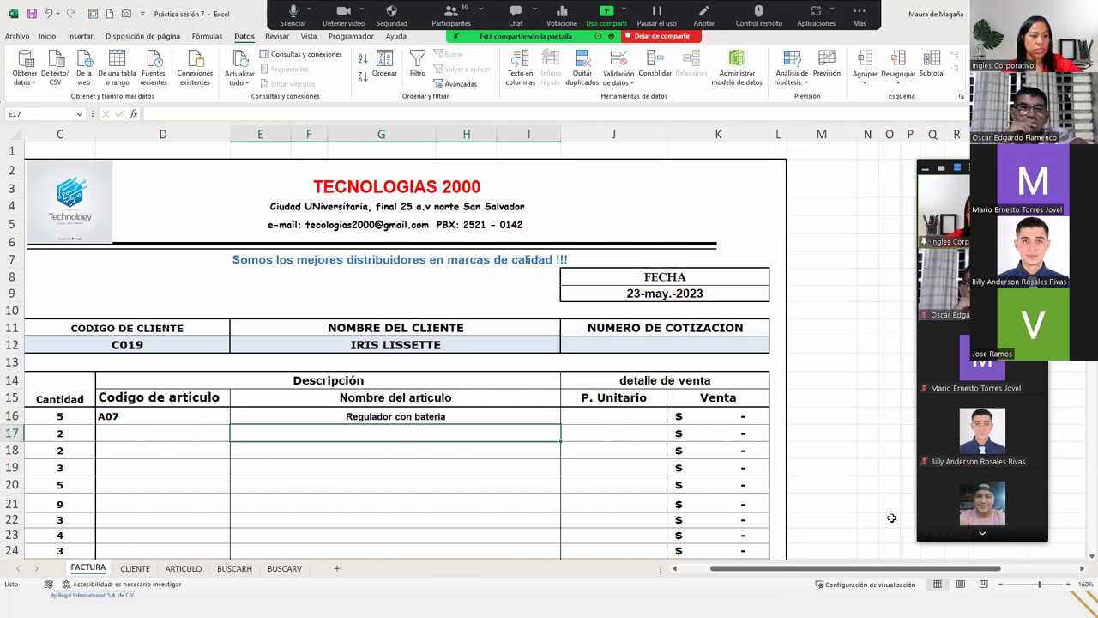
mouse_move(957, 504)
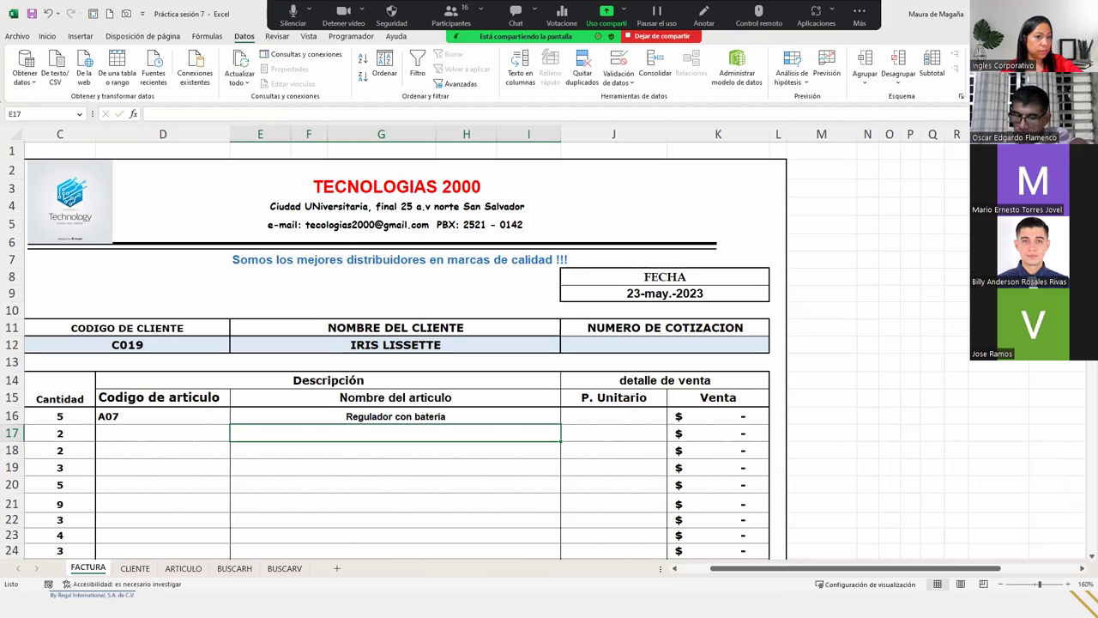
- Fill E16's lookup down to E38 using Rellenar sin formato from Auto Fill Options
left_click(462, 413)
scroll(460, 410, "down", 3)
scroll(459, 408, "down", 2)
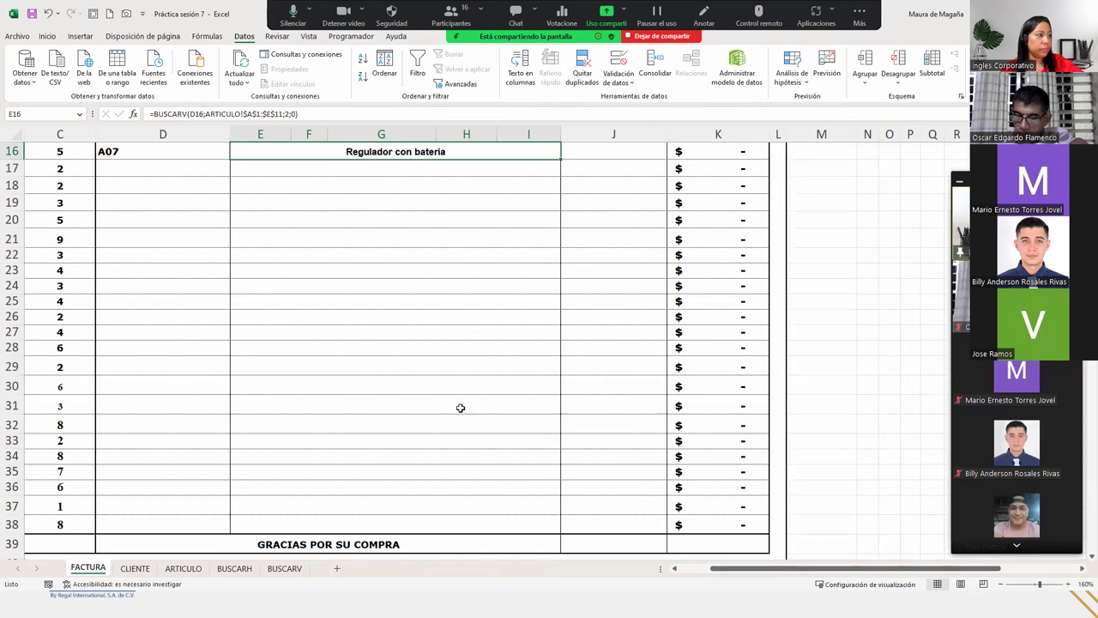
left_click_drag(560, 162, 583, 528)
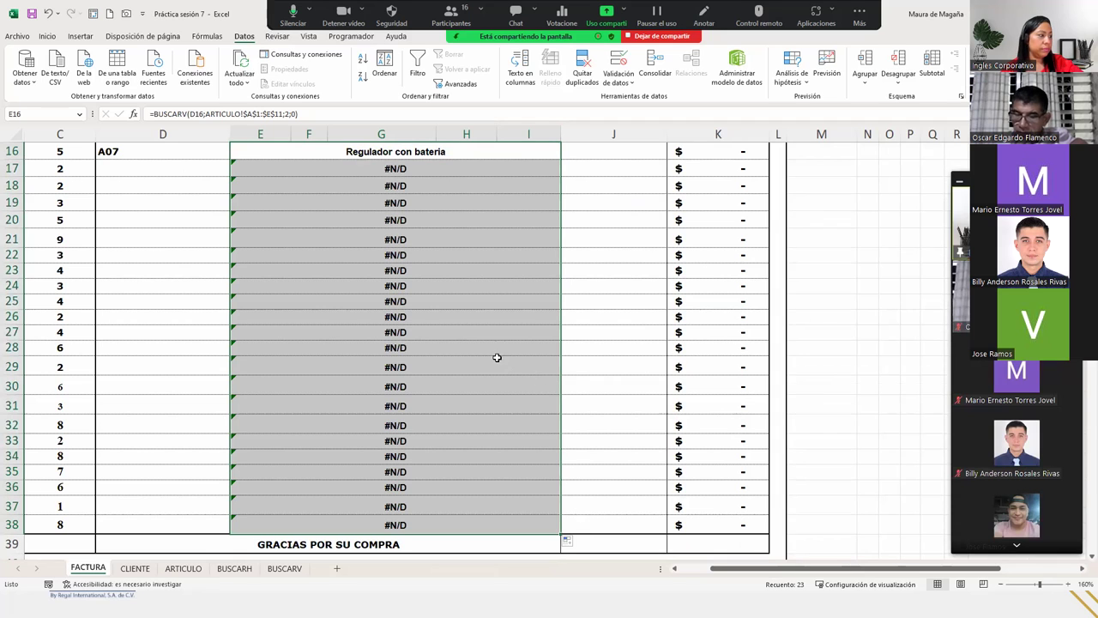
scroll(467, 380, "up", 3)
scroll(467, 380, "down", 3)
scroll(466, 374, "down", 1)
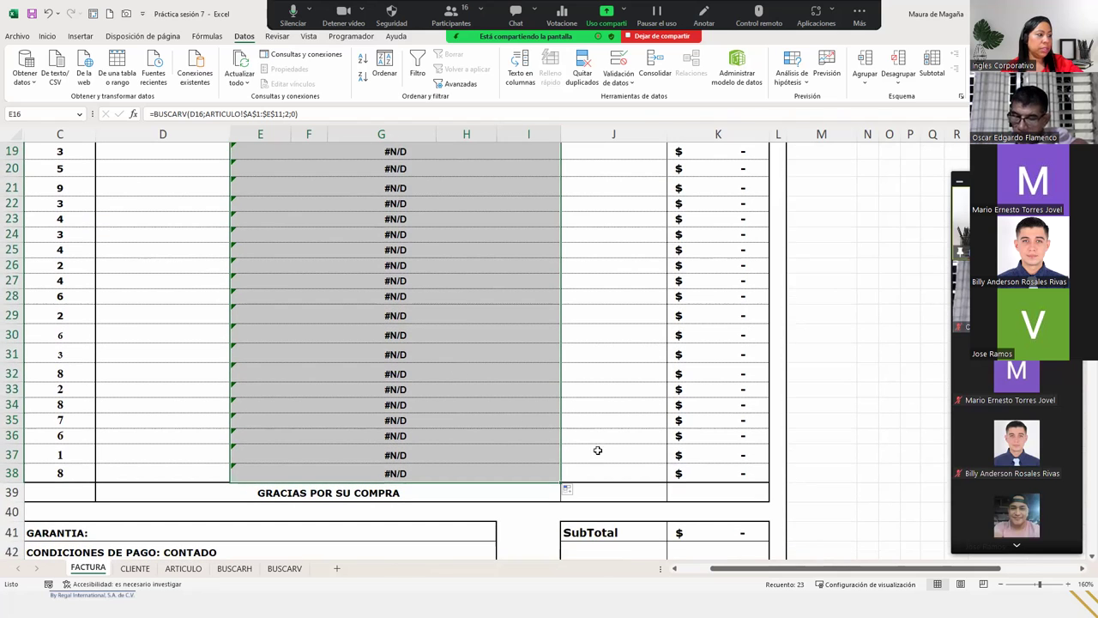
left_click(600, 459)
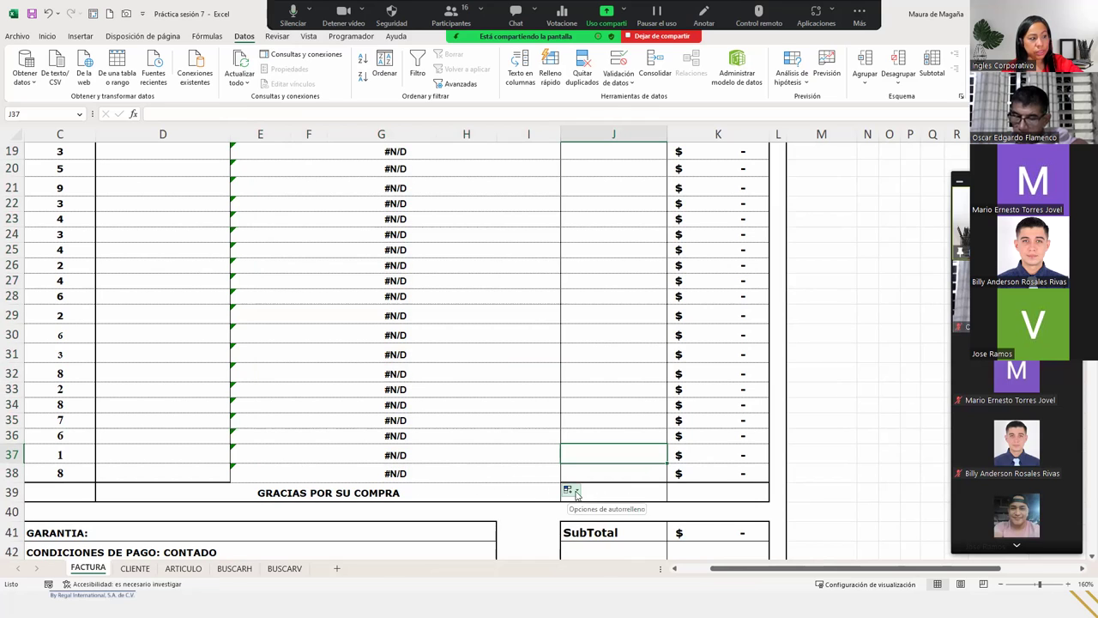
left_click(574, 492)
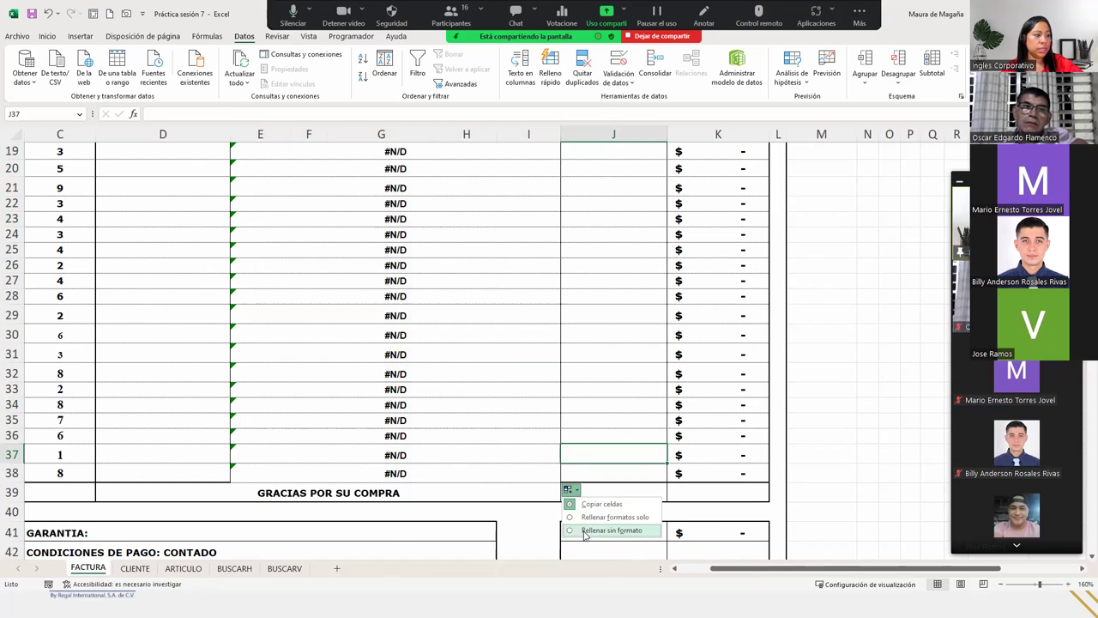
left_click(614, 516)
- Review the #N/D lookups in the filled rows, then open E16's BUSCARV(D16;ARTICULO!$A$1:$E$11;2;0) for editing
left_click(464, 407)
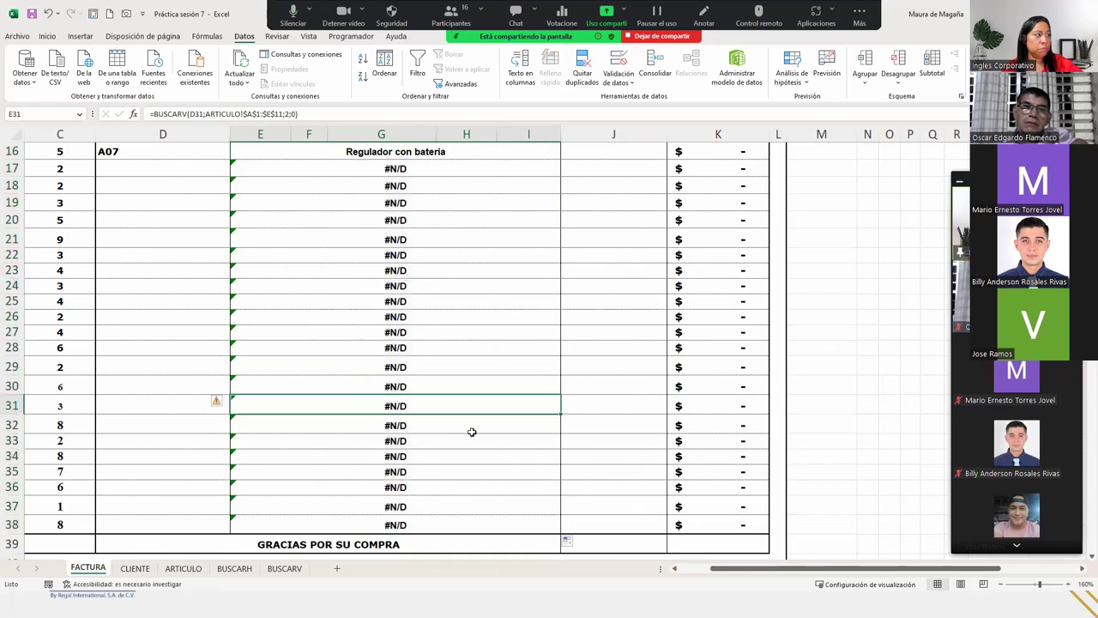
scroll(436, 437, "down", 1)
scroll(256, 273, "down", 5)
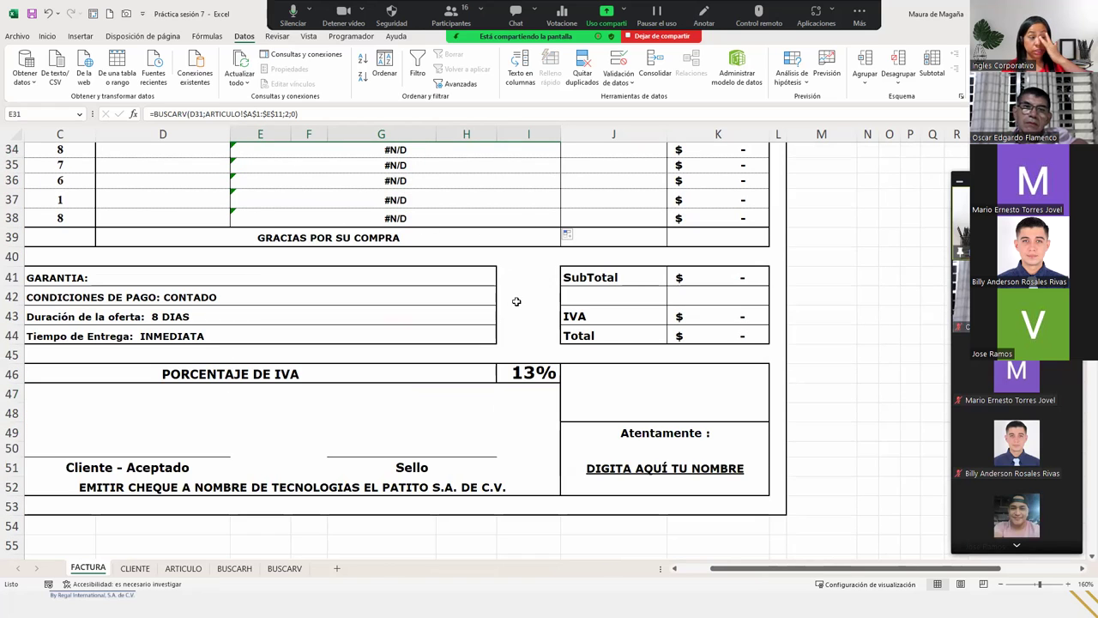
scroll(551, 259, "up", 5)
scroll(550, 259, "up", 3)
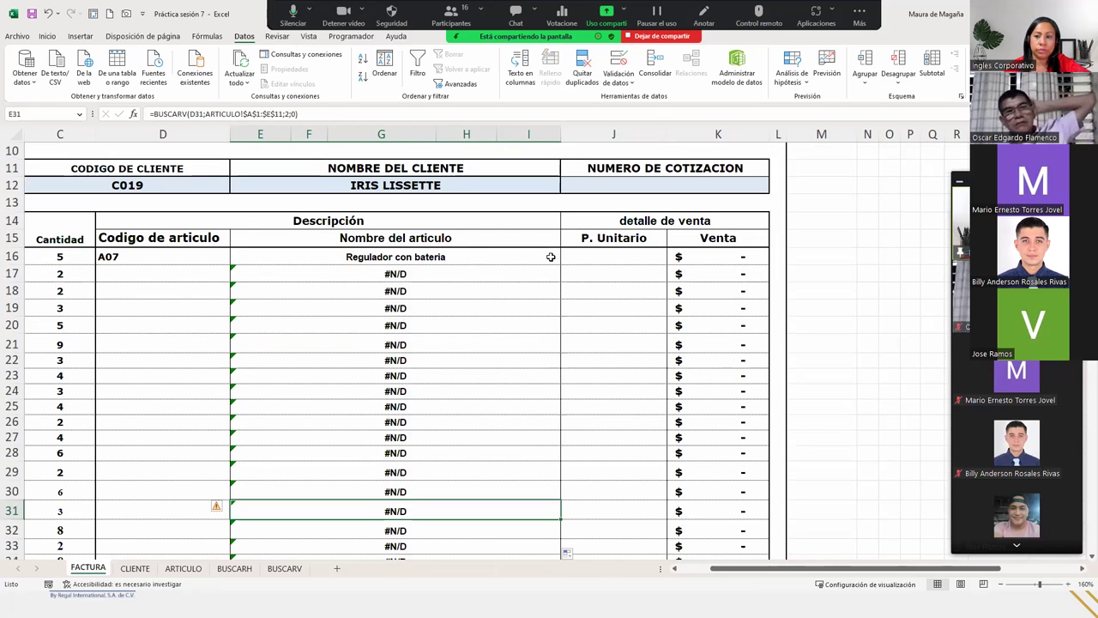
left_click(429, 275)
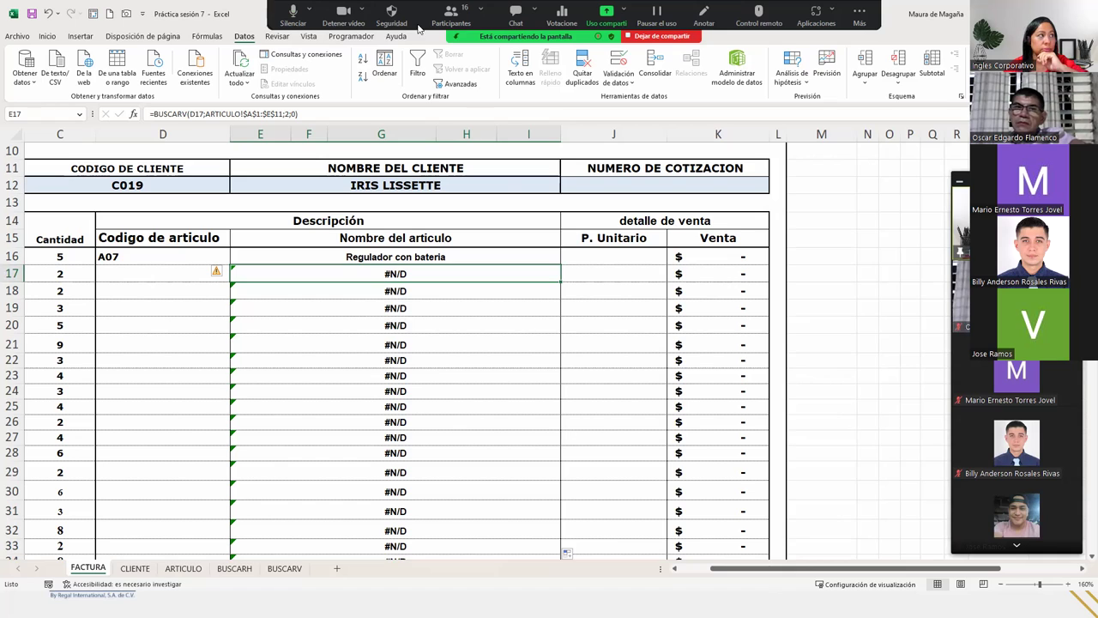
left_click(347, 15)
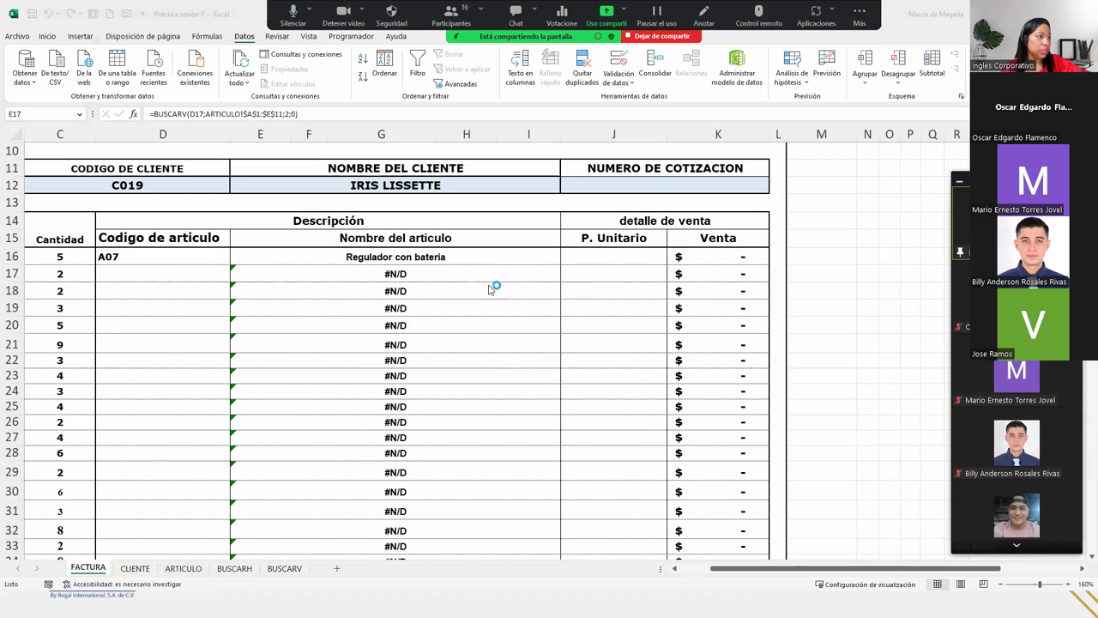
left_click(468, 254)
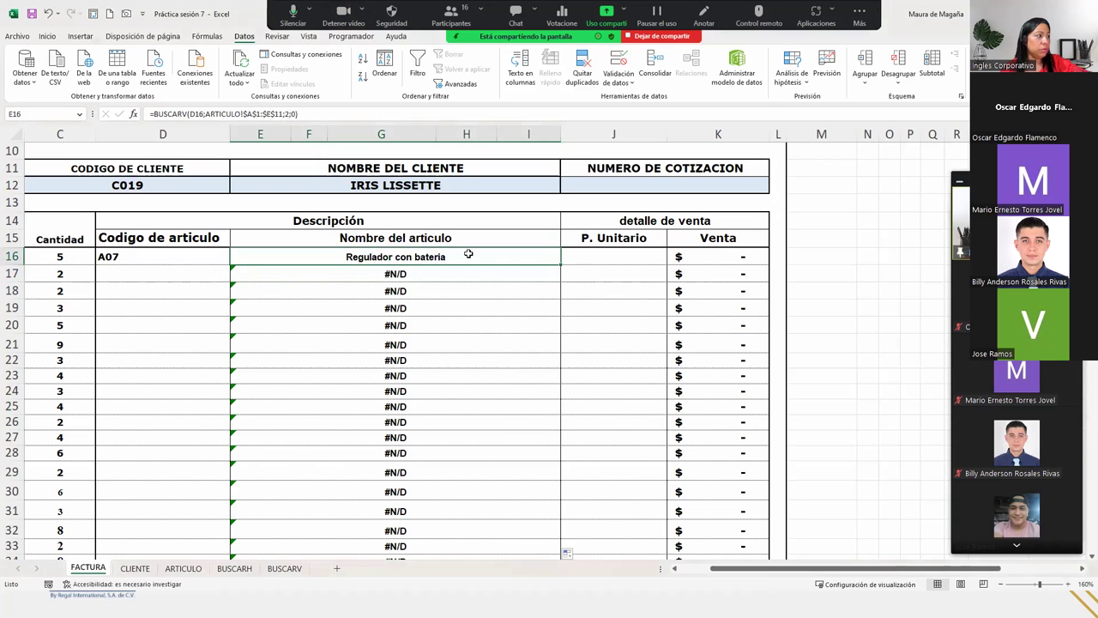
double_click(468, 254)
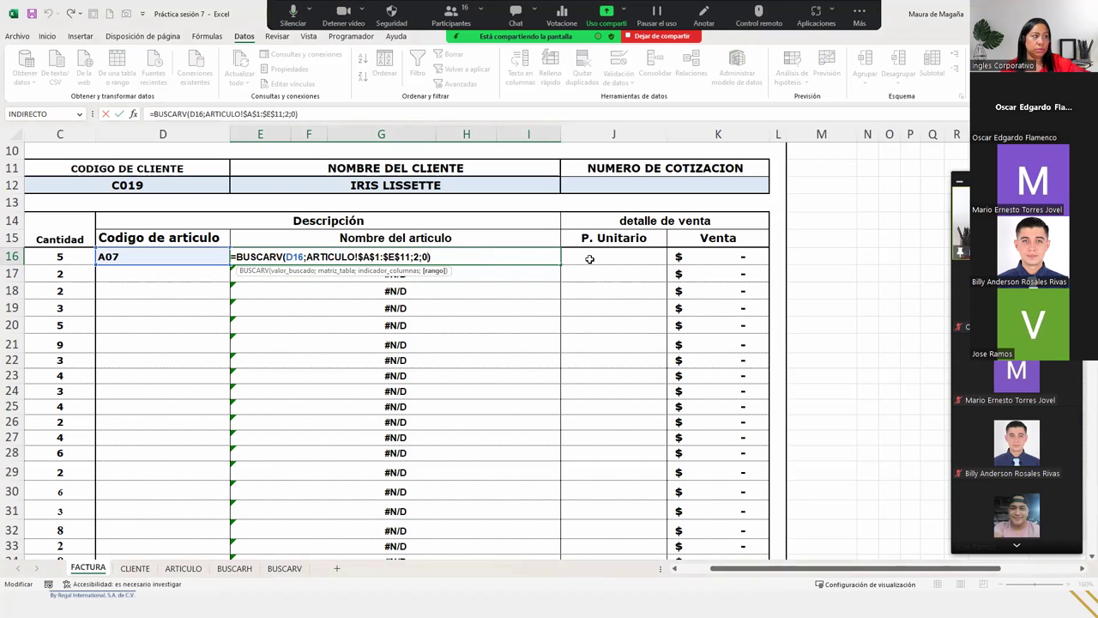
- Change E16 to =SI.ERROR(BUSCARV(D16;ARTICULO!$A$1:$E$11;2;0);"-") so lookup errors show a dash
key("Return")
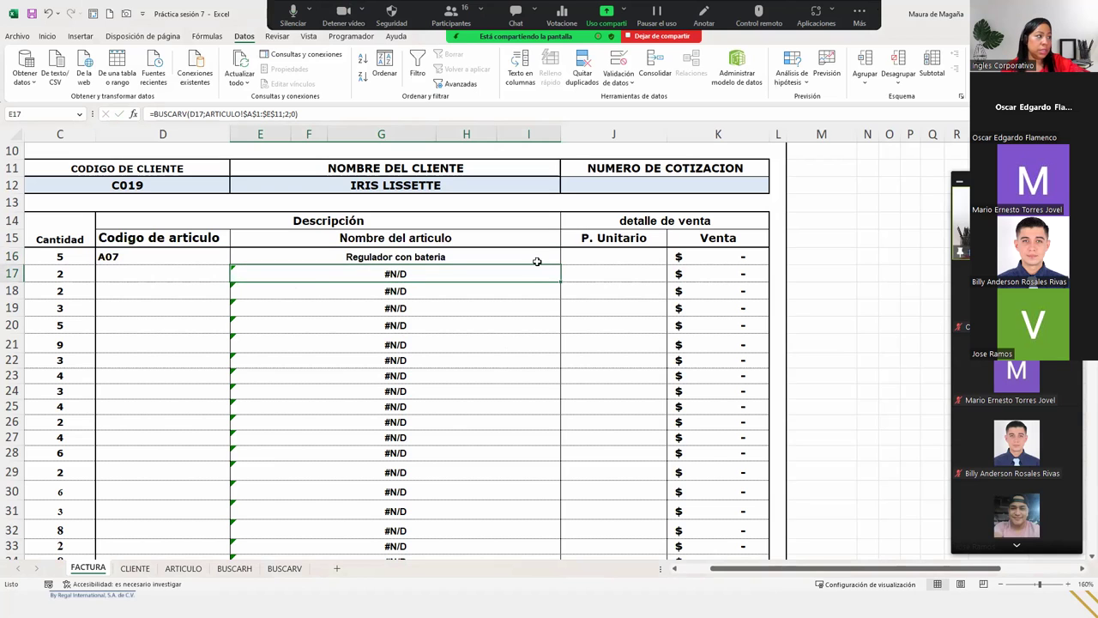
double_click(307, 256)
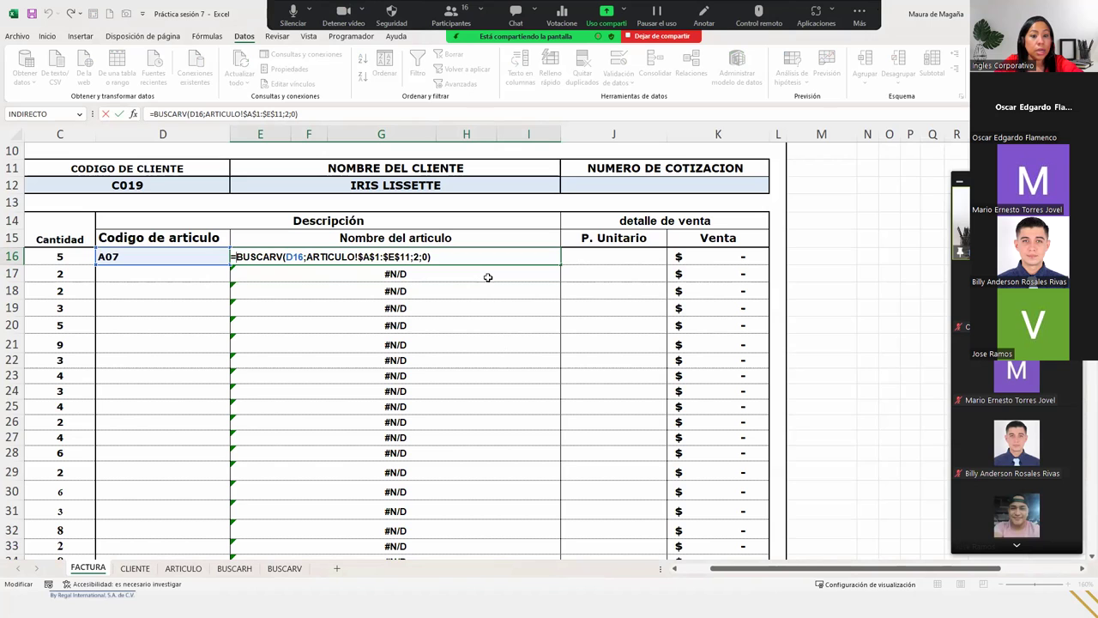
type("s")
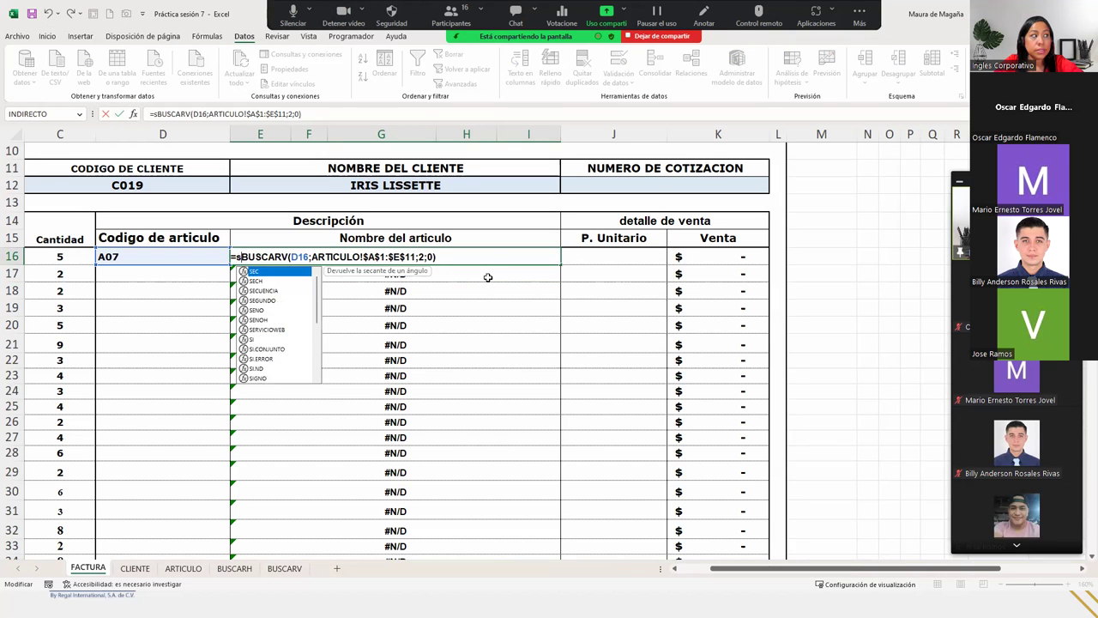
type("i.")
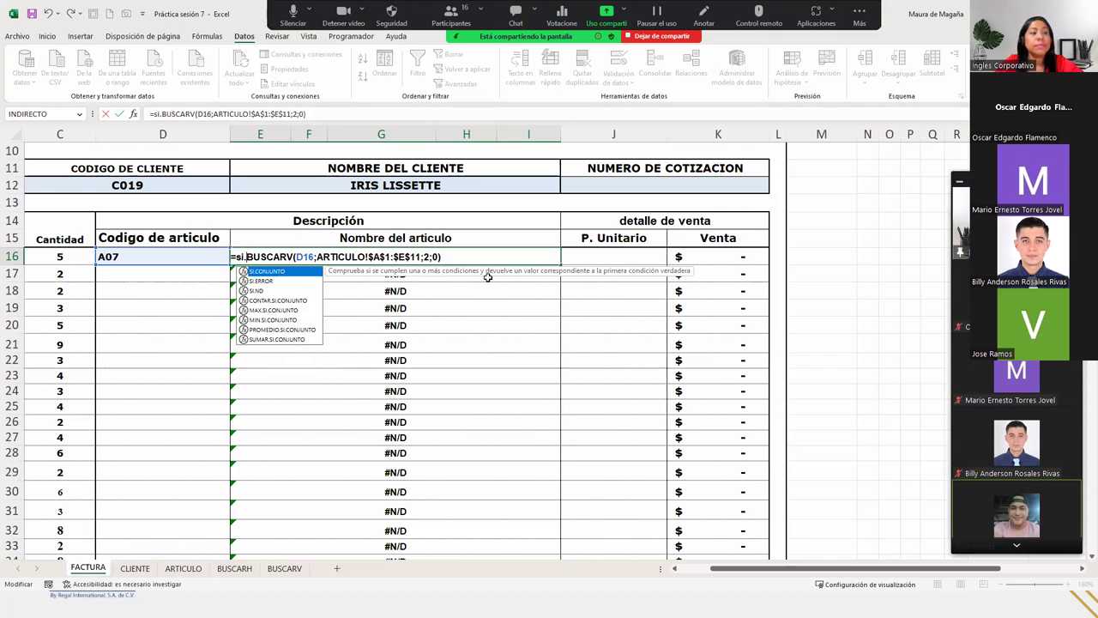
key("Down")
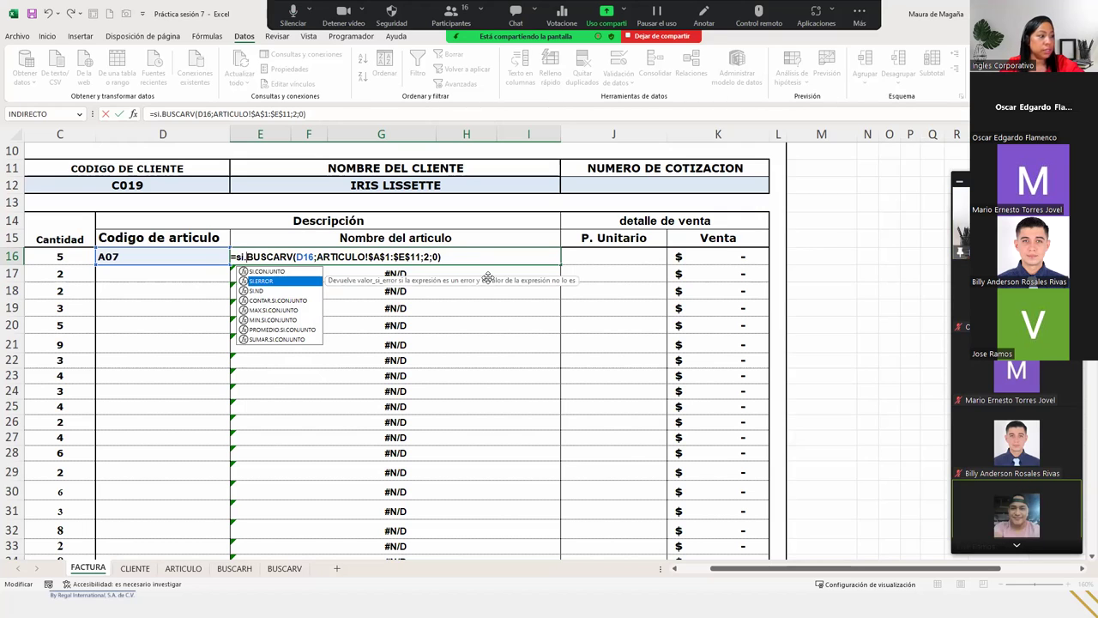
key("Tab")
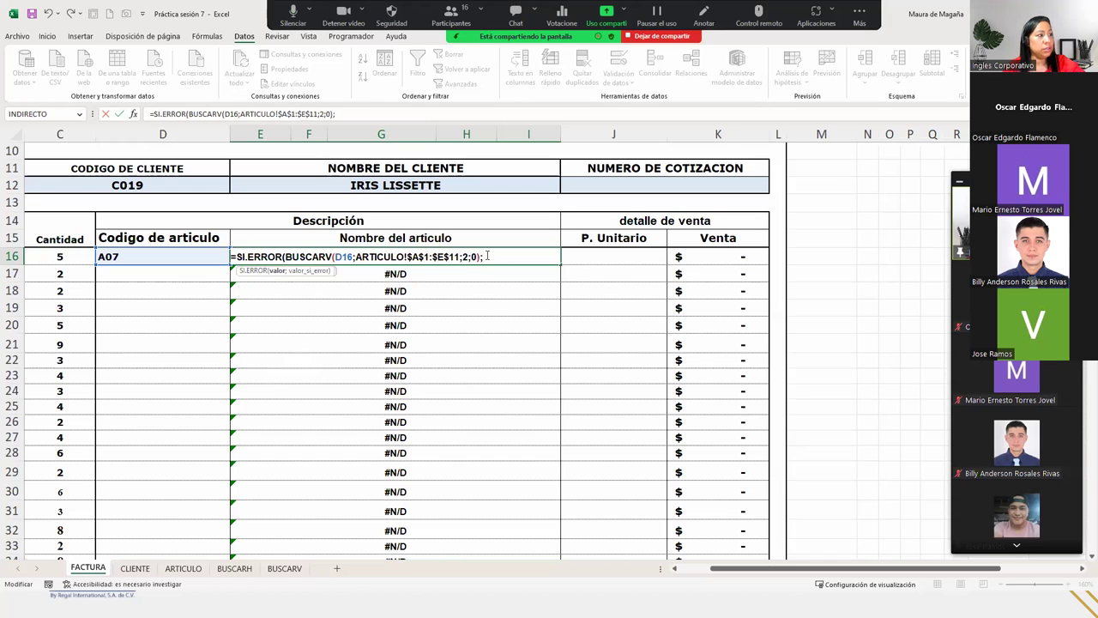
type("\"-")
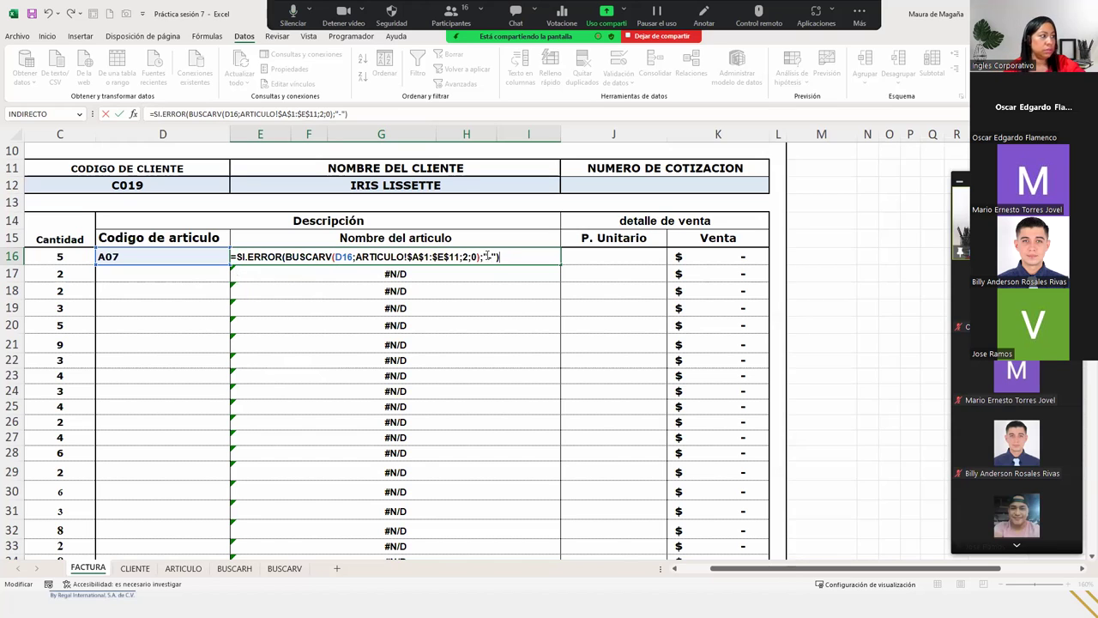
key("Return")
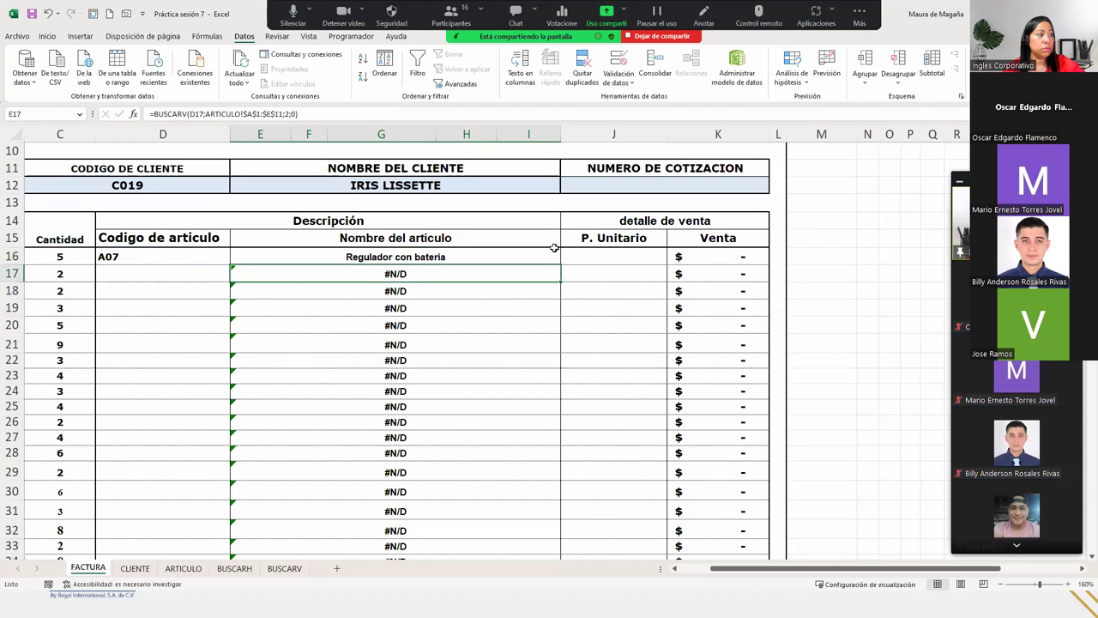
left_click(531, 258)
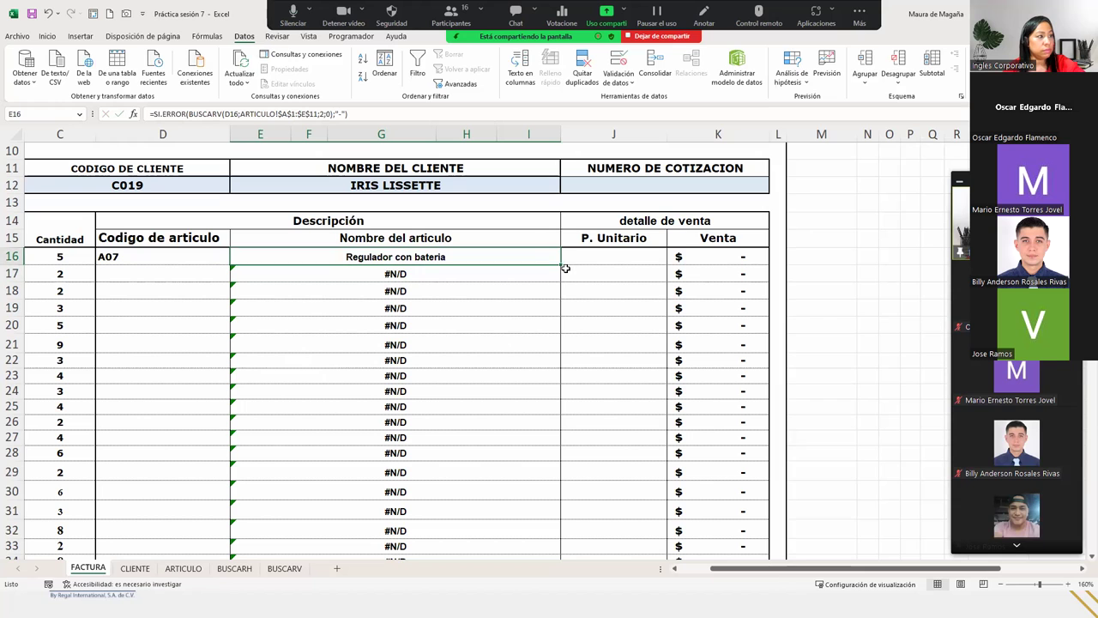
- Fill the E16 name formula down to row 38 without formatting
left_click_drag(560, 266, 549, 512)
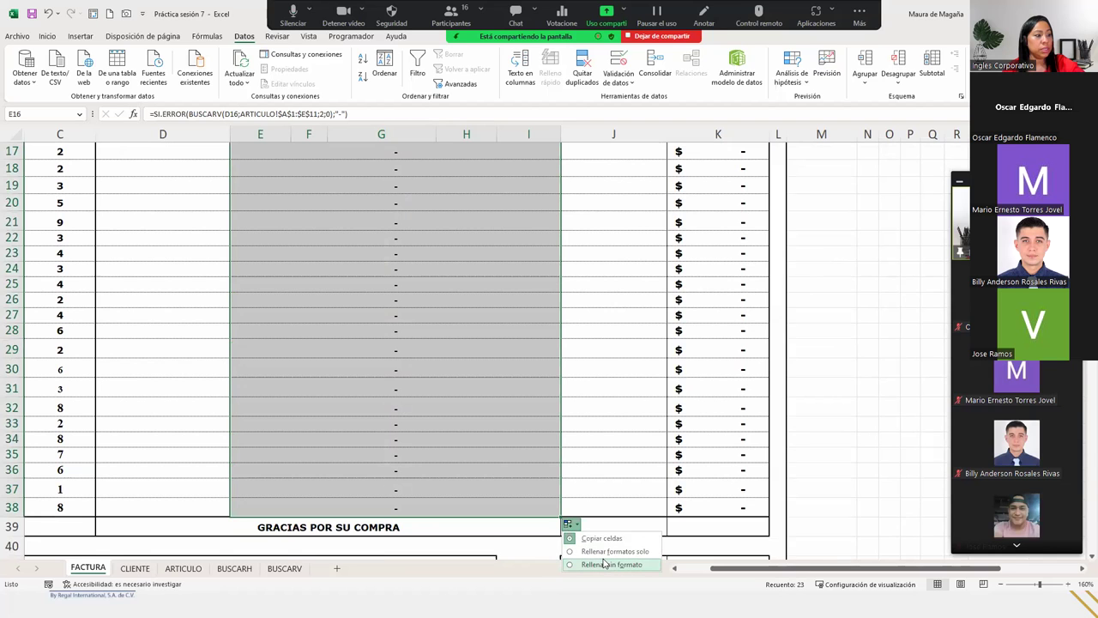
left_click(604, 564)
scroll(481, 404, "up", 4)
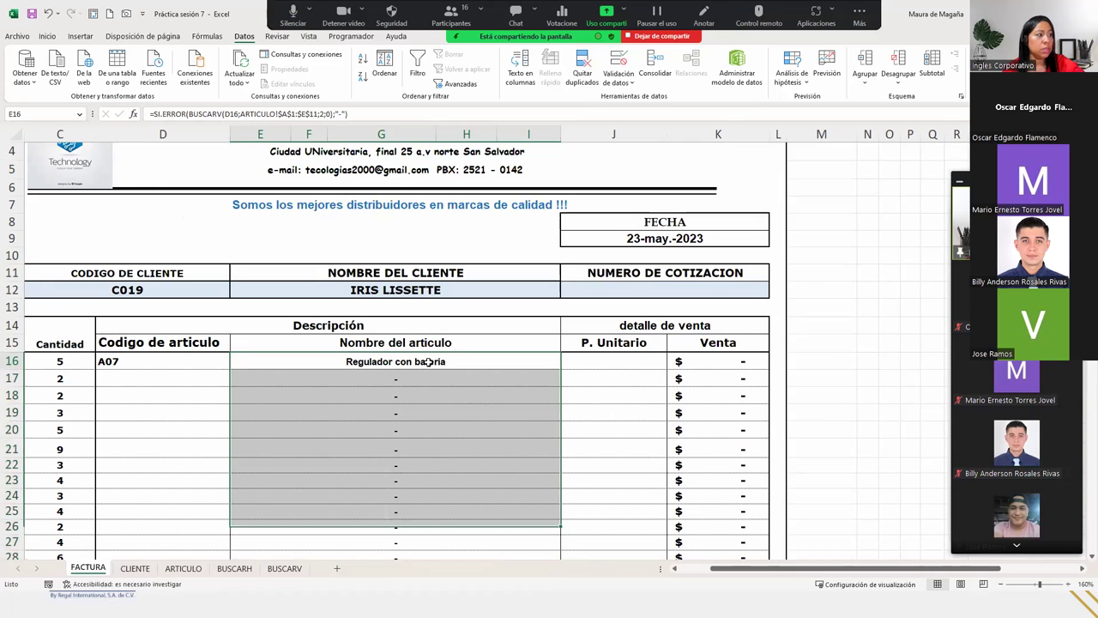
left_click(428, 363)
- Make E16's SI.ERROR fallback a blank space and refill it down the column without formatting
left_click(347, 113)
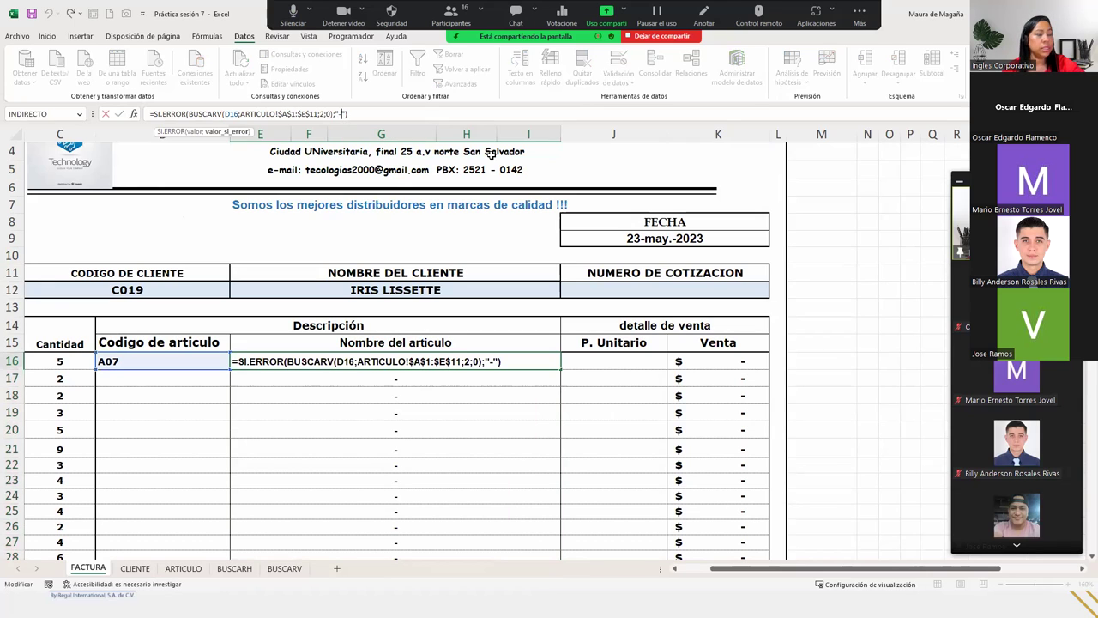
key("BackSpace")
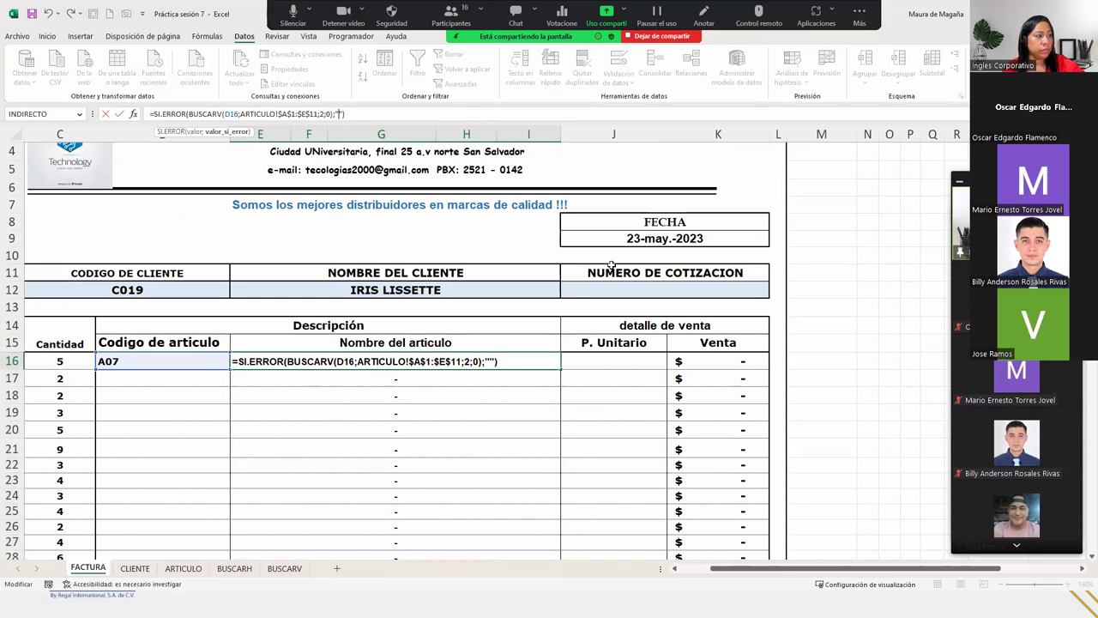
key("Return")
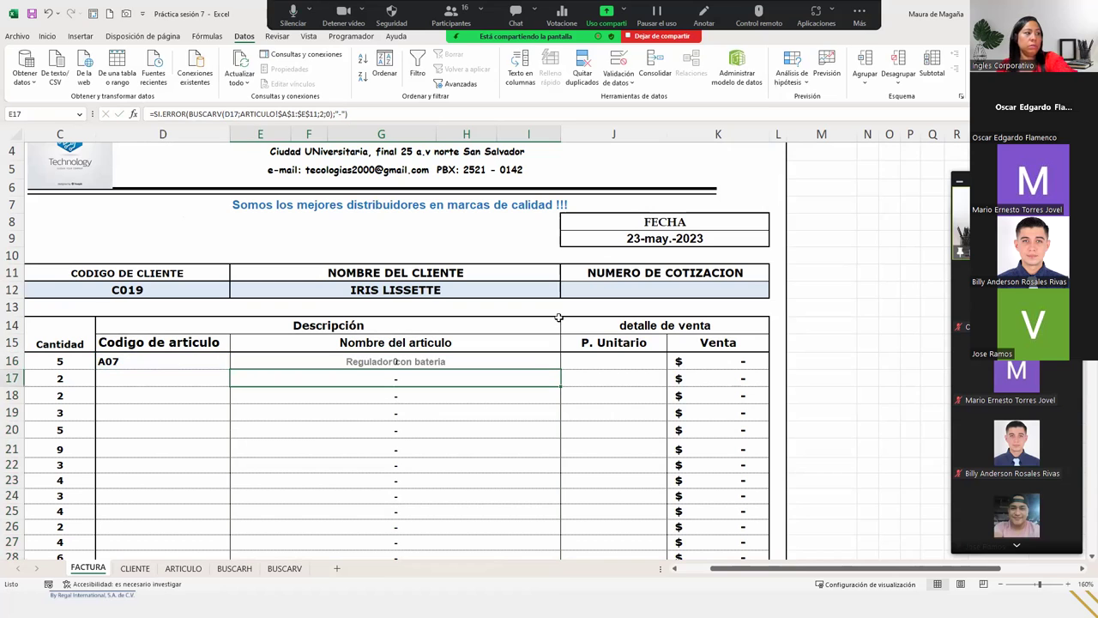
left_click(529, 365)
mouse_move(561, 370)
left_mouse_down()
mouse_move(546, 582)
mouse_move(556, 491)
mouse_move(561, 514)
left_mouse_up()
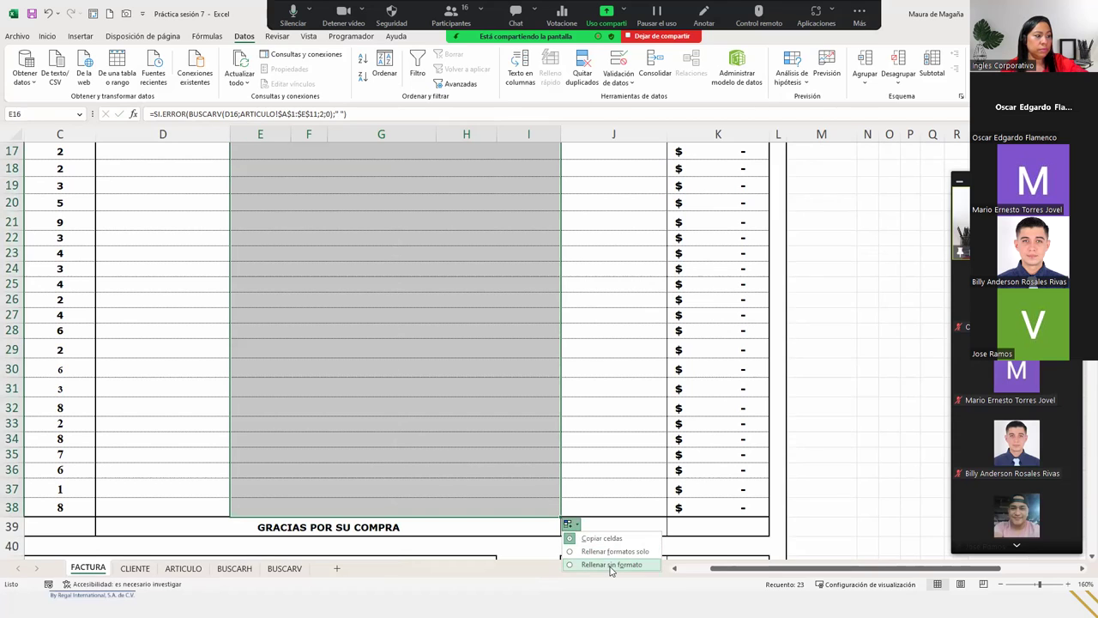
left_click(611, 562)
- Choose article code A09 for D17 and A02 for D18 from the validation dropdowns
left_click(392, 172)
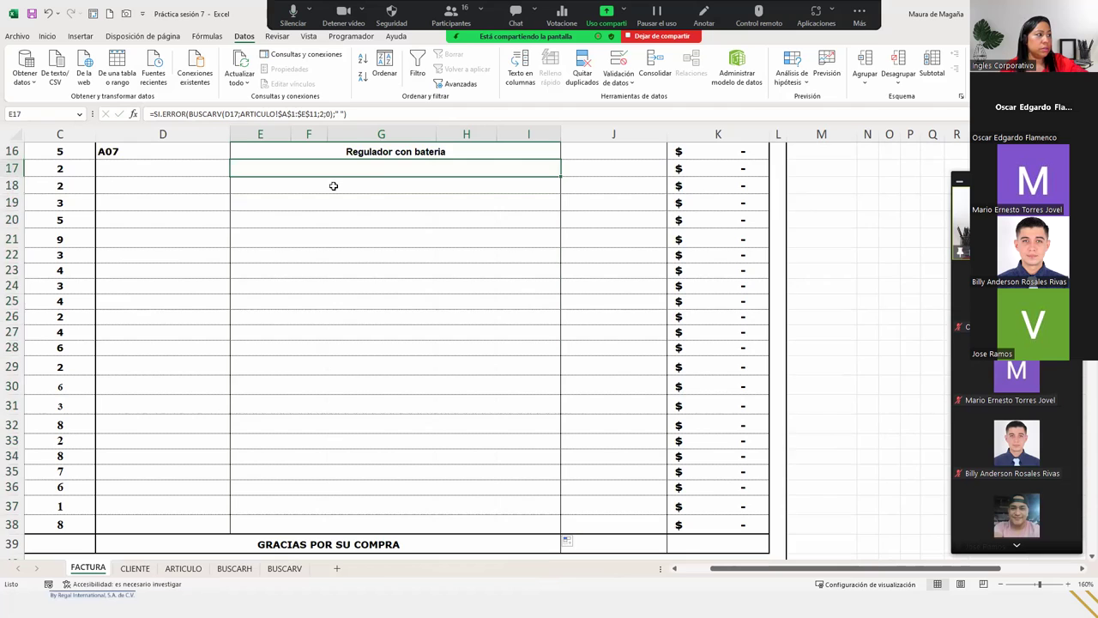
scroll(322, 187, "up", 2)
left_click(180, 278)
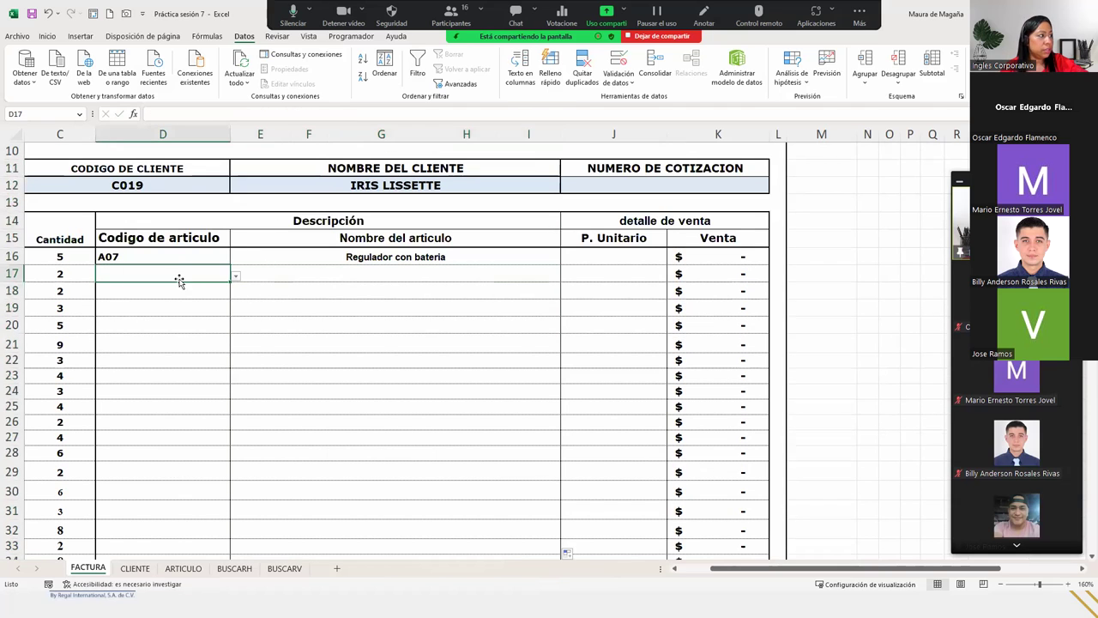
left_click(235, 275)
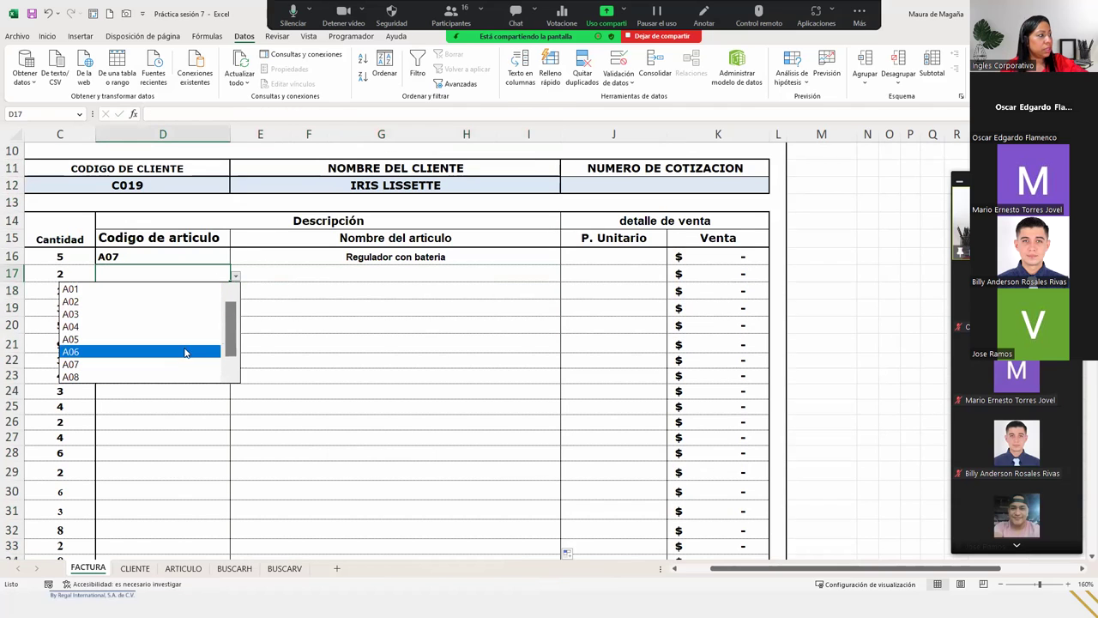
left_click(235, 367)
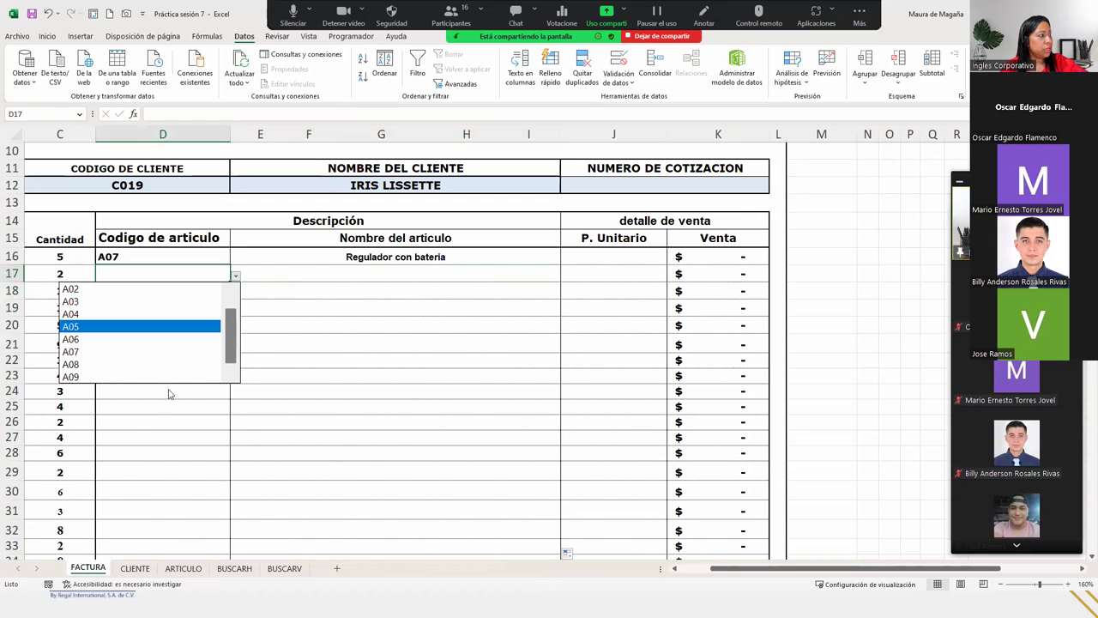
left_click(123, 378)
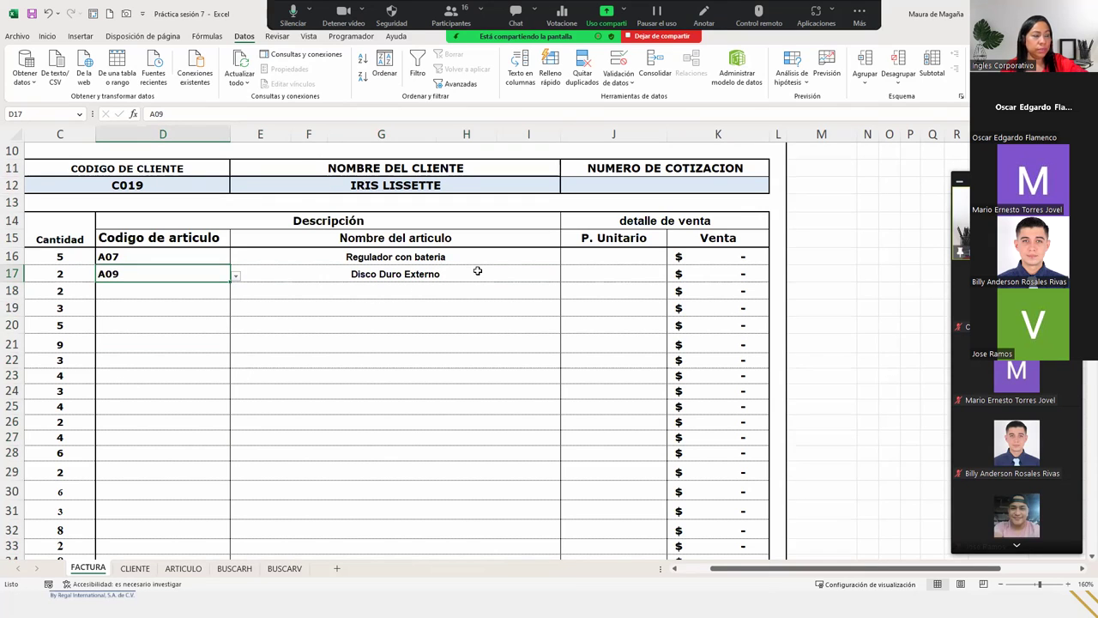
left_click(180, 289)
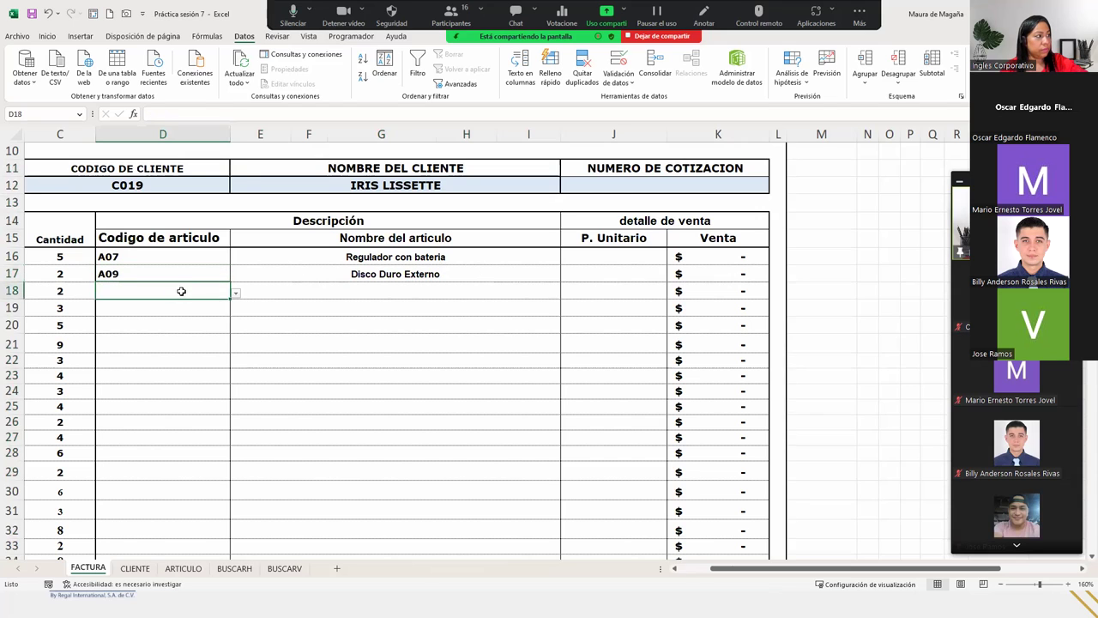
left_click(235, 293)
left_click(101, 316)
- Check the name formula in E19 and the unit price formula in J16
left_click(440, 312)
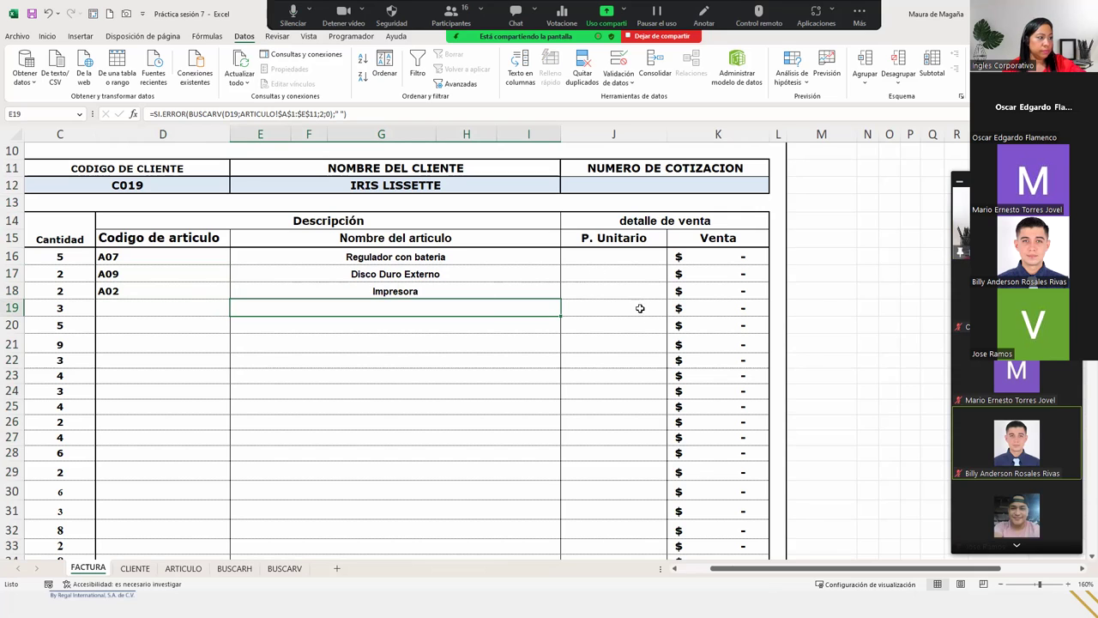
left_click(633, 261)
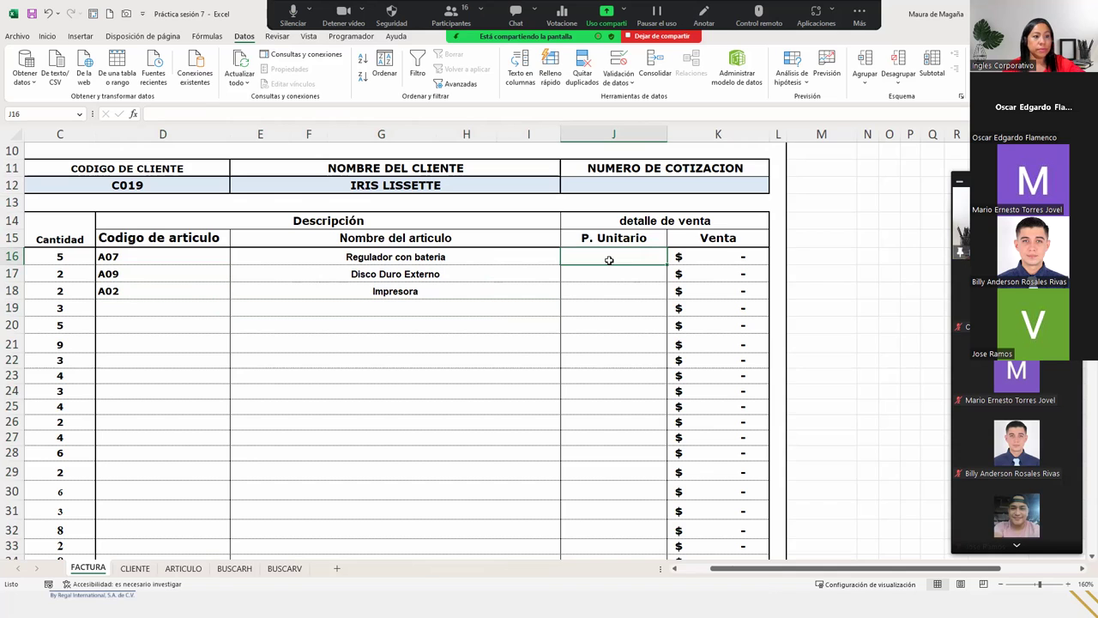
scroll(609, 260, "up", 1)
scroll(609, 260, "down", 1)
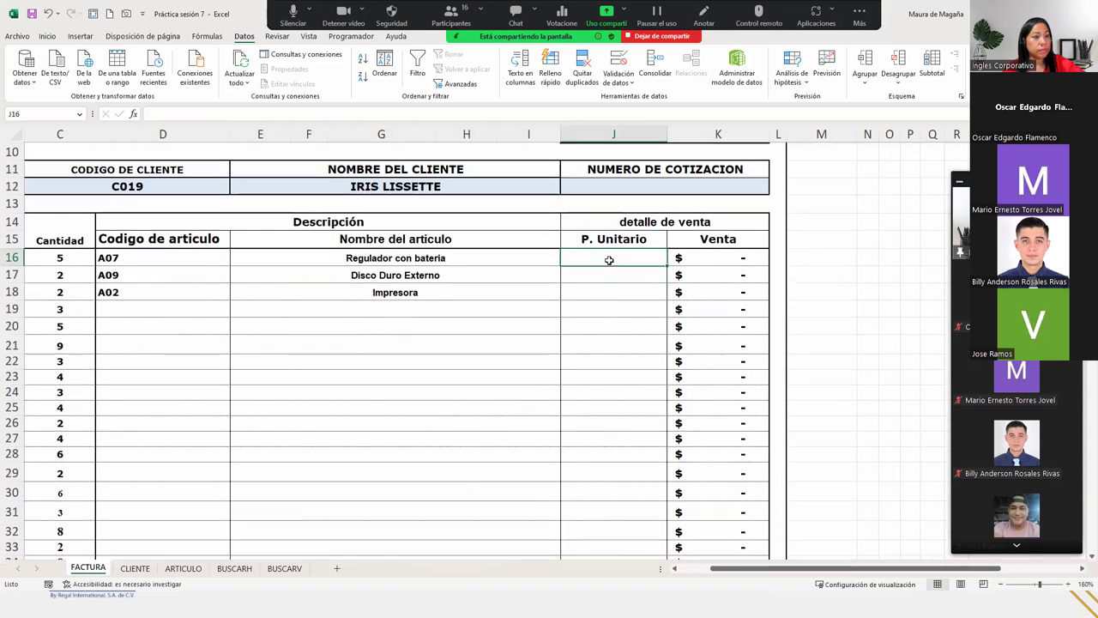
scroll(1015, 549, "down", 5)
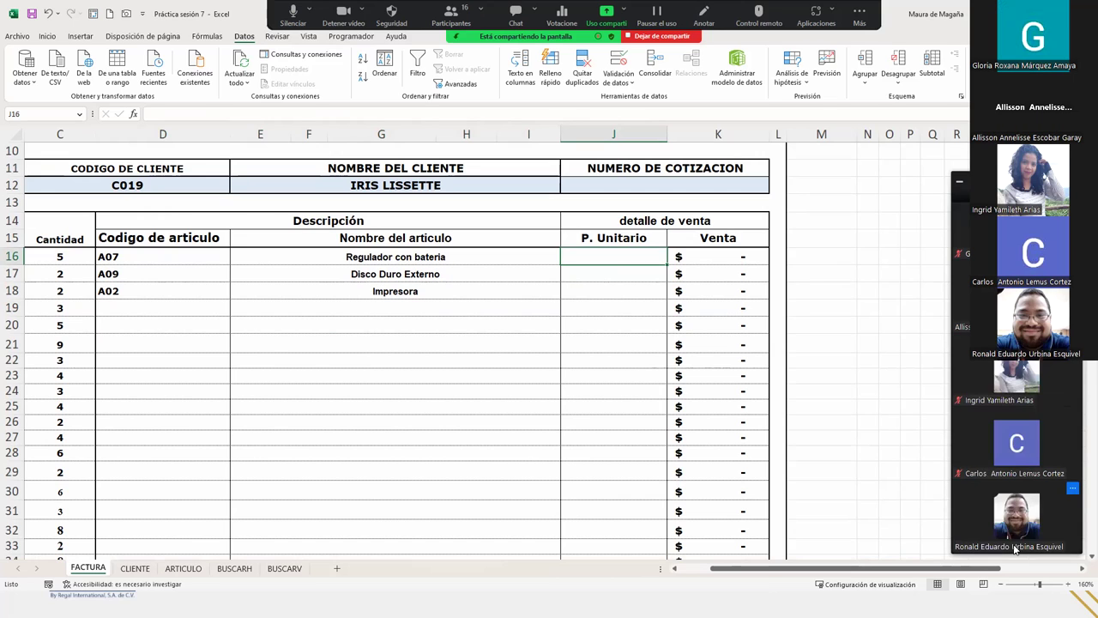
- Show E16's SI.ERROR Function Arguments, with the BUSCARV Valor and blank fallback, and select part of Valor
double_click(392, 257)
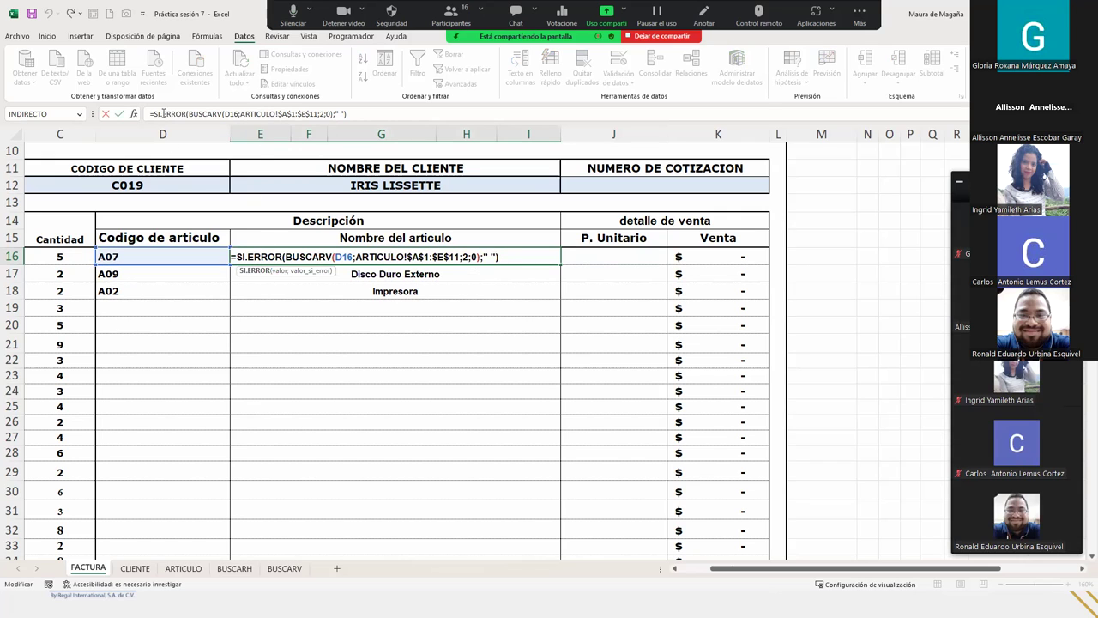
left_click(133, 115)
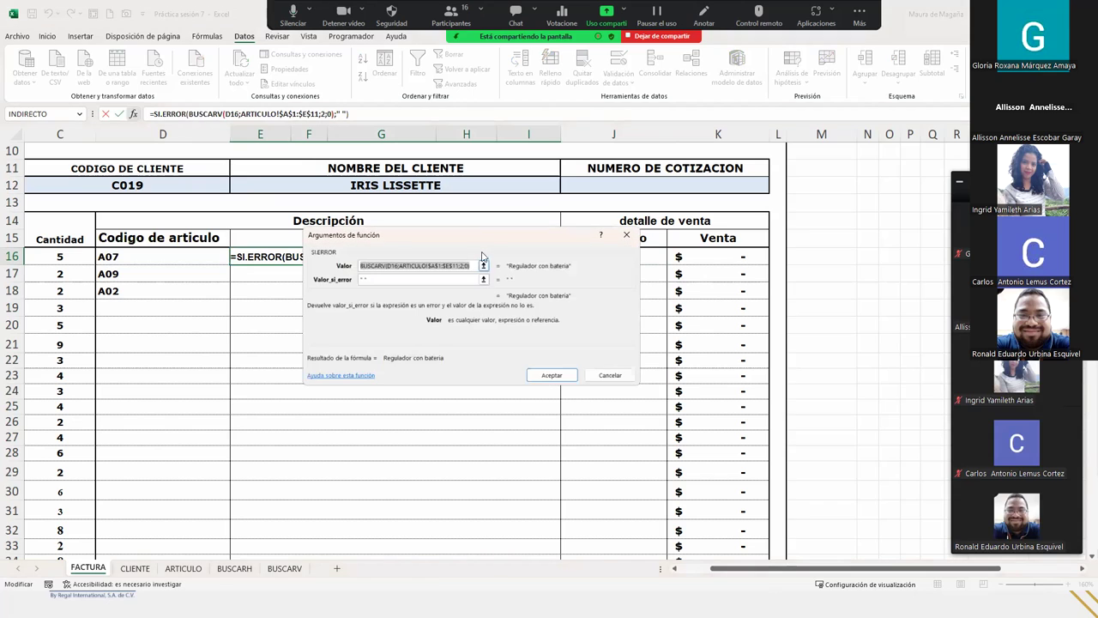
left_click_drag(488, 245, 505, 324)
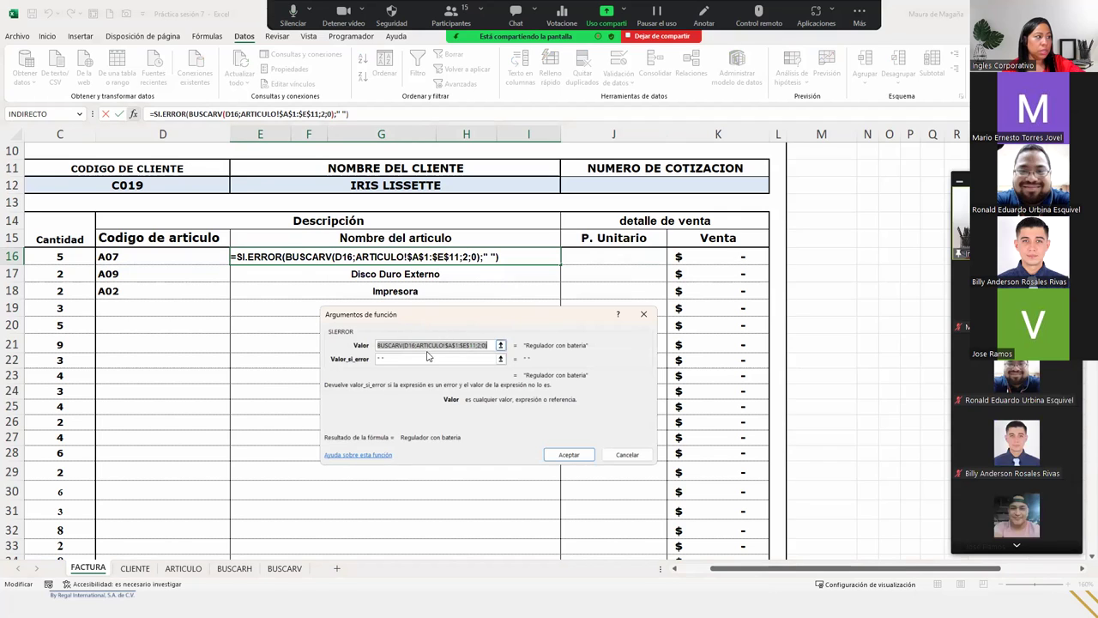
left_click(431, 345)
left_click_drag(486, 344, 367, 346)
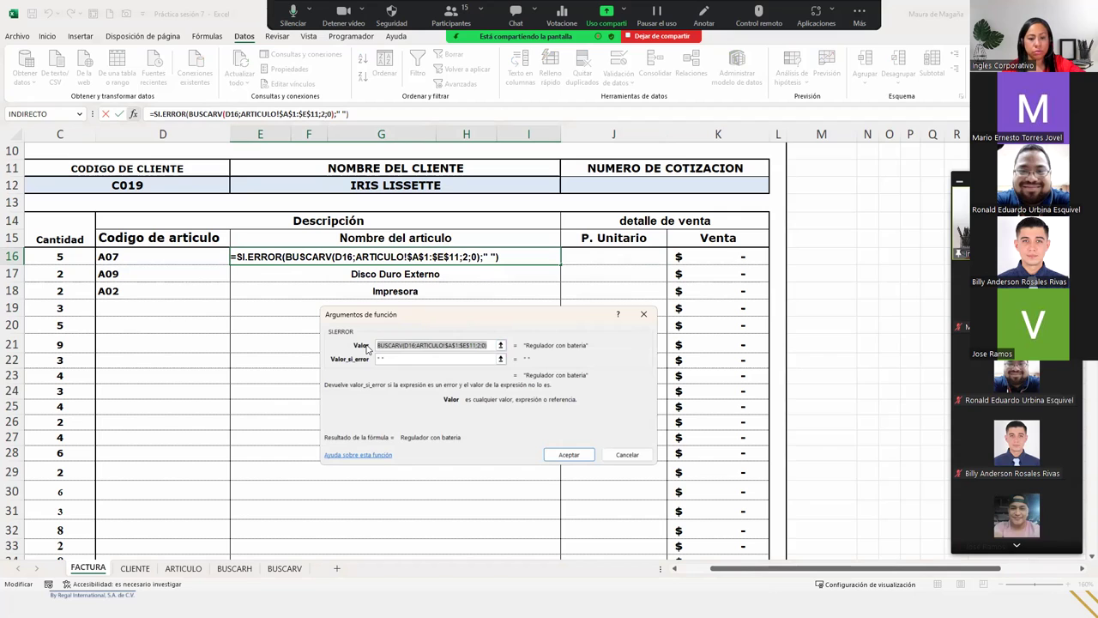
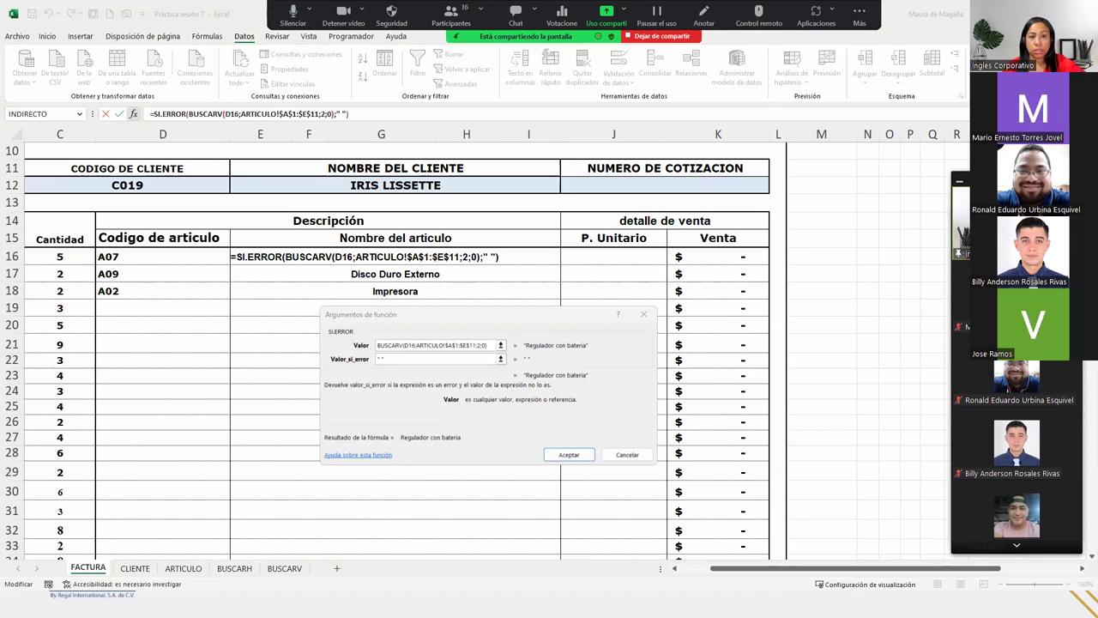
- Review the lookup value and value-if-error arguments of the SI.ERROR formula
left_click(485, 345)
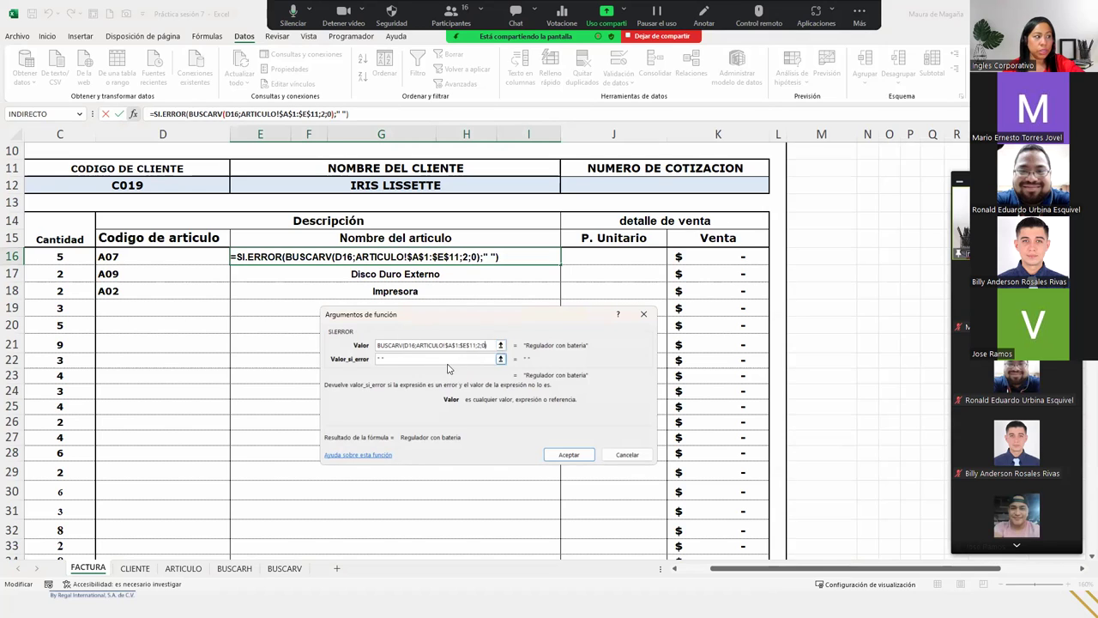
left_click(395, 359)
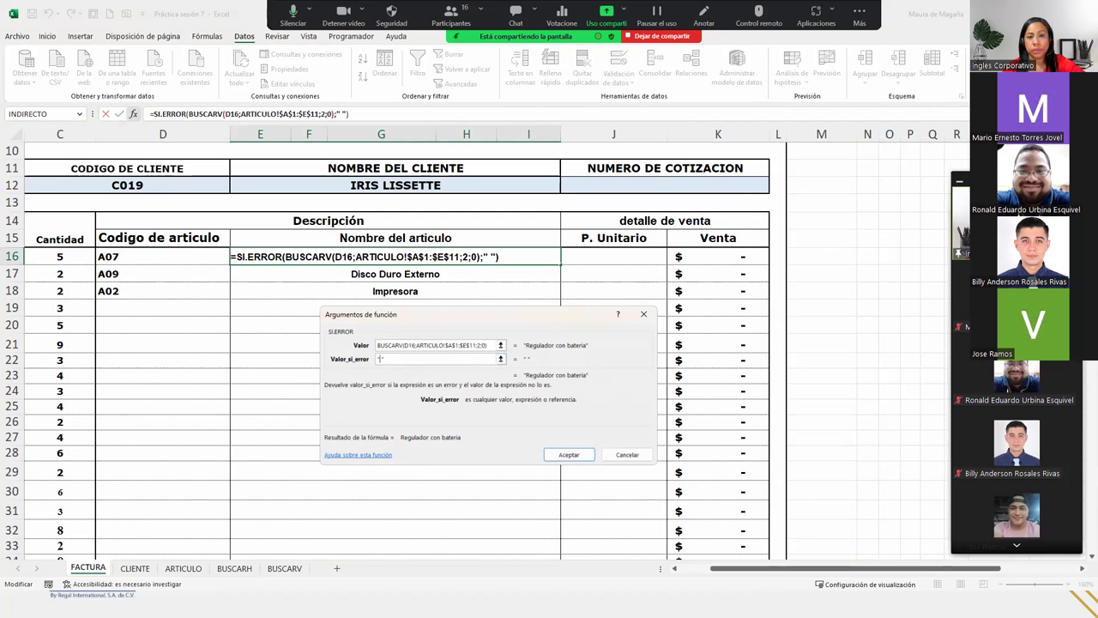
mouse_move(1047, 499)
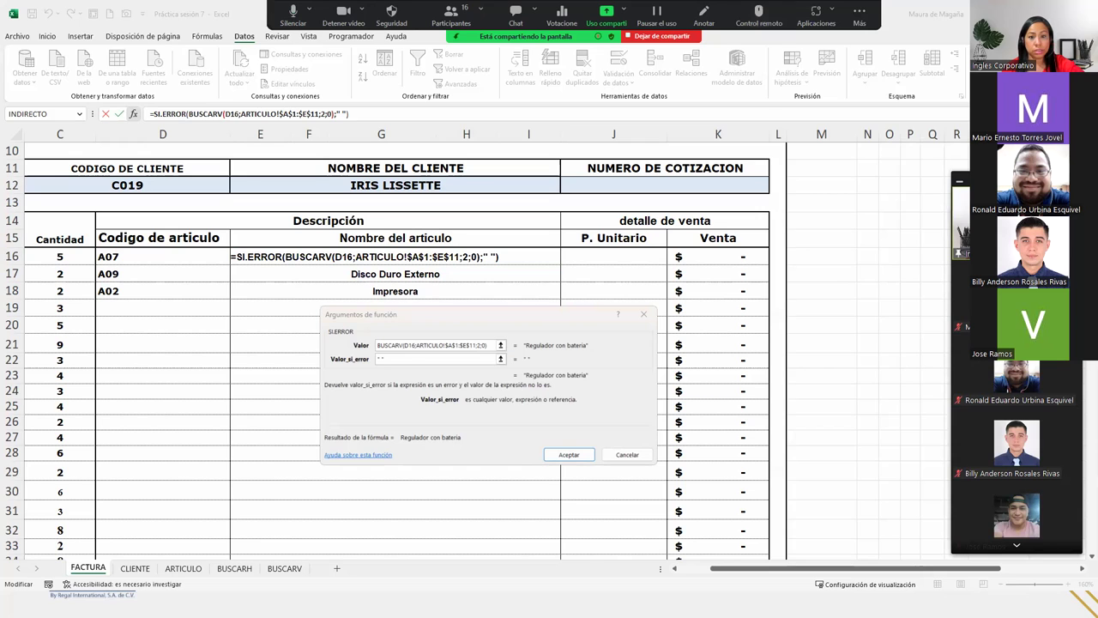
- Mute all meeting participants and switch away from the spreadsheet window
key("alt+m")
left_click(611, 340)
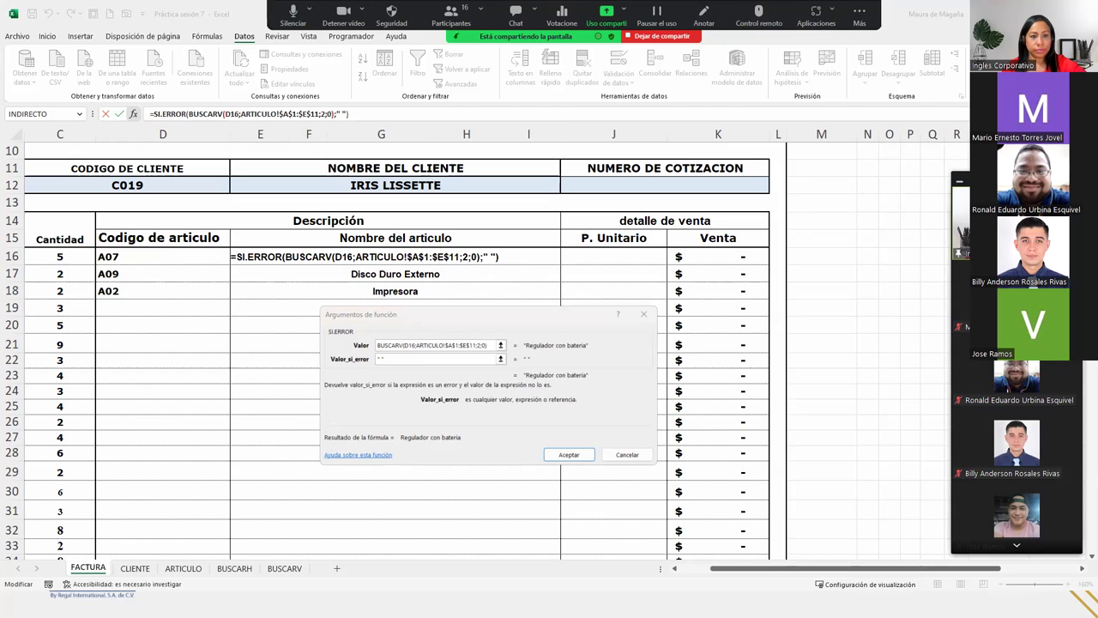
key("alt+Tab")
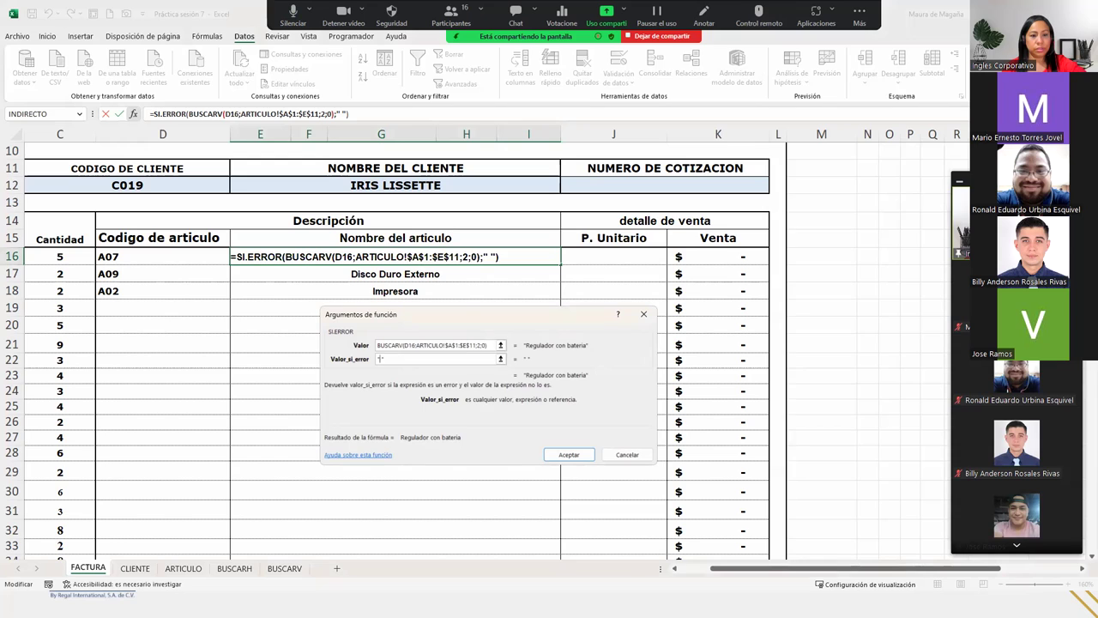
key("alt+Tab")
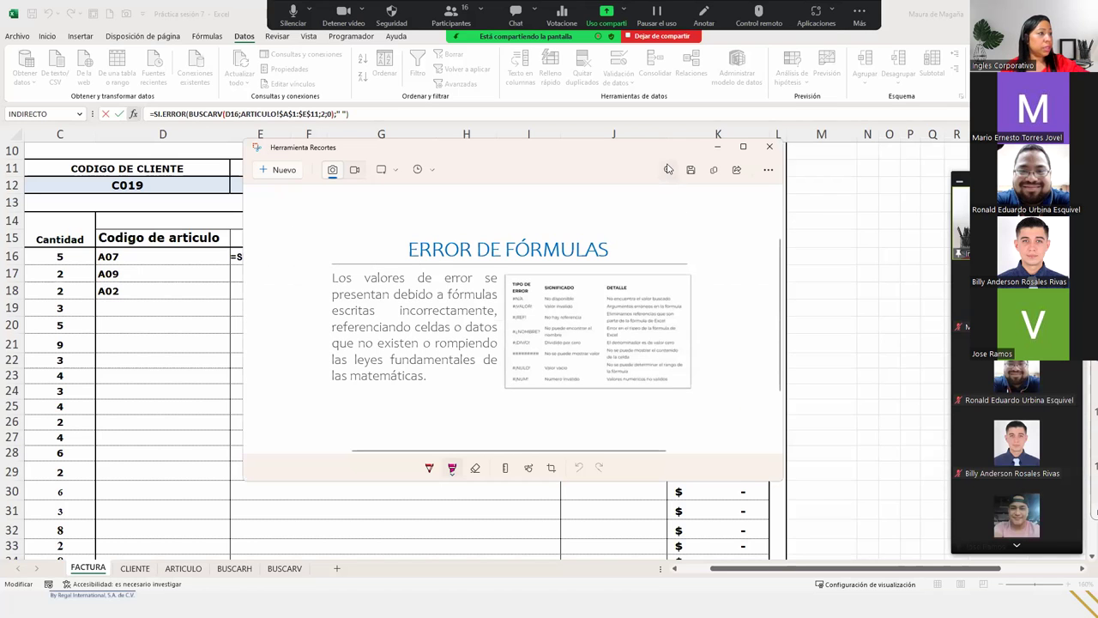
- Show the formula errors reference image at 160% zoom in a maximized window
left_click(667, 169)
left_click_drag(601, 221, 627, 222)
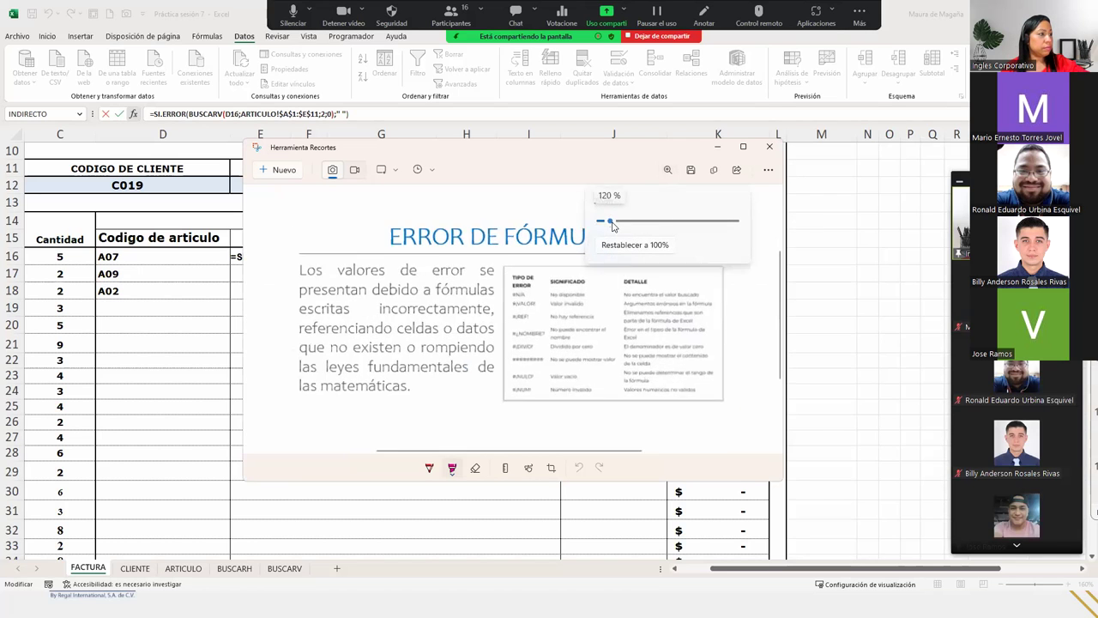
left_click(756, 451)
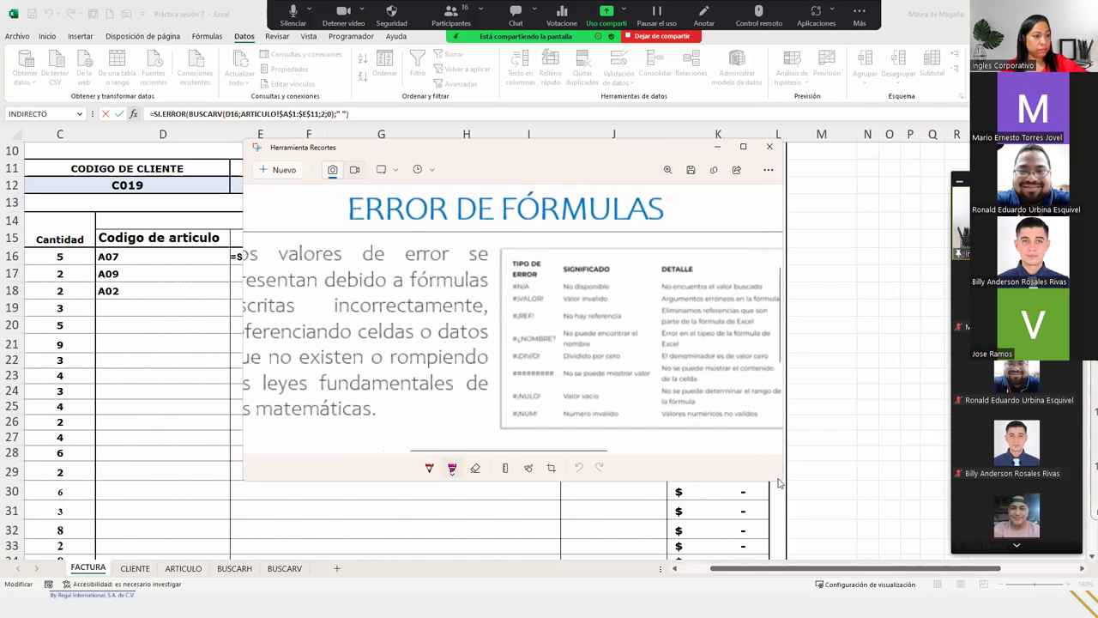
left_click(743, 149)
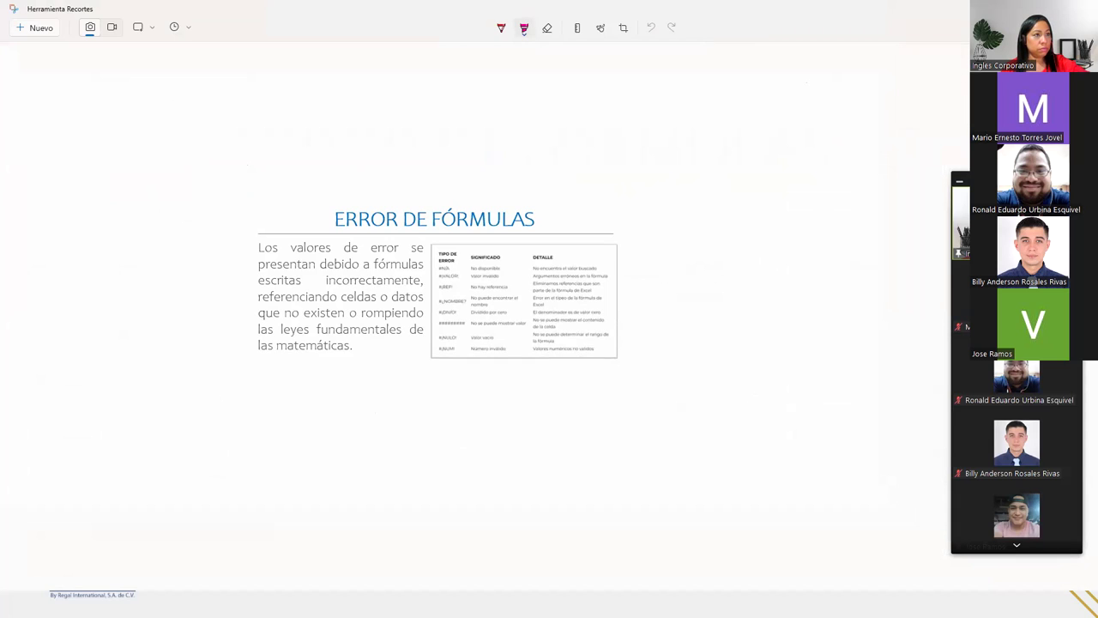
- Zoom the ERROR DE FÓRMULAS image to 140% and restore its window to a smaller size
left_click(935, 79)
left_click_drag(936, 80, 939, 80)
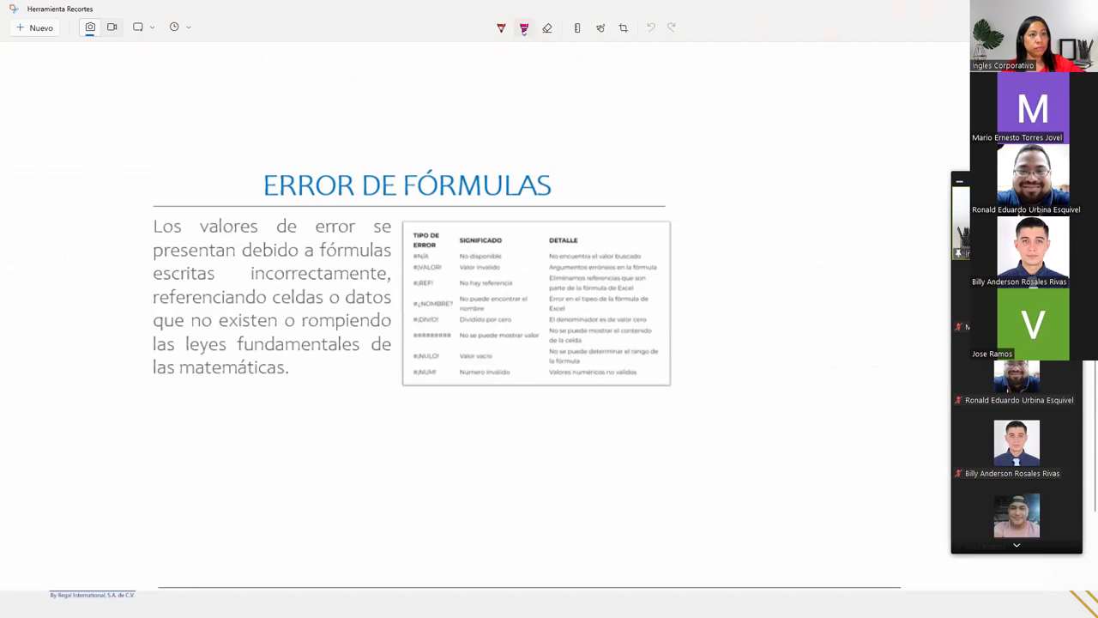
double_click(532, 9)
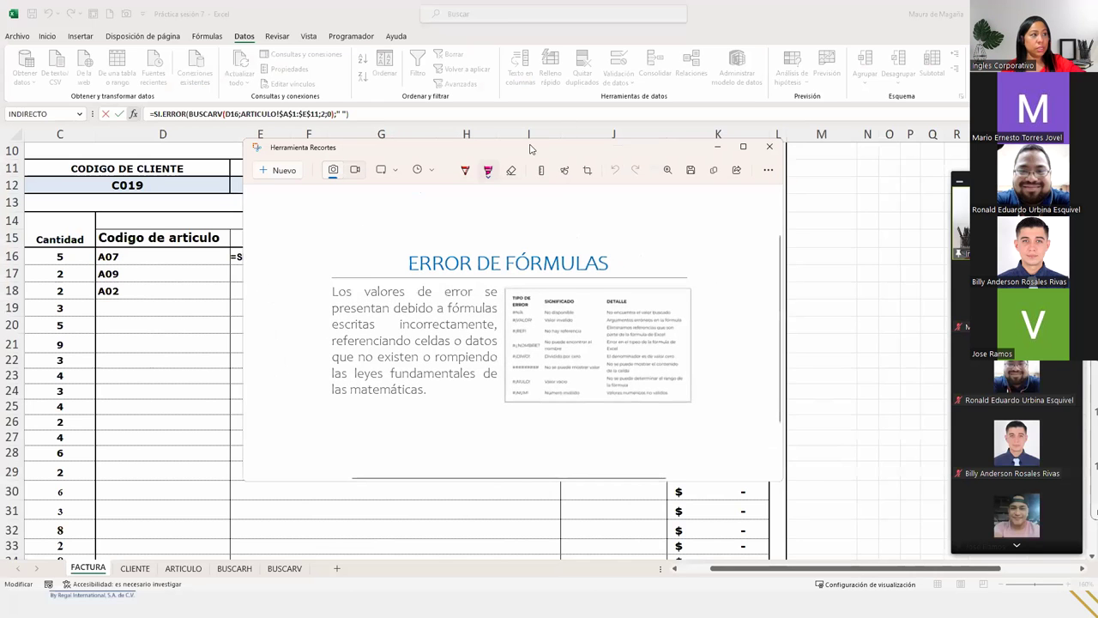
- Close the reference image and recheck SI.ERROR's Valor and Valor_si_error arguments for E16
left_click_drag(544, 154, 568, 159)
key("alt+Tab")
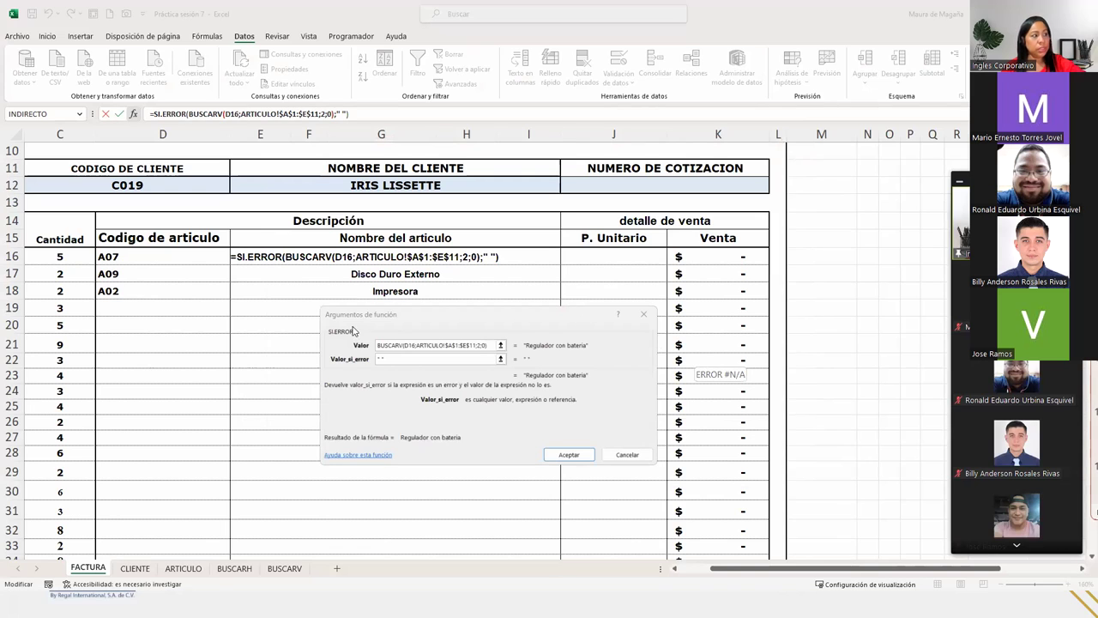
left_click(401, 344)
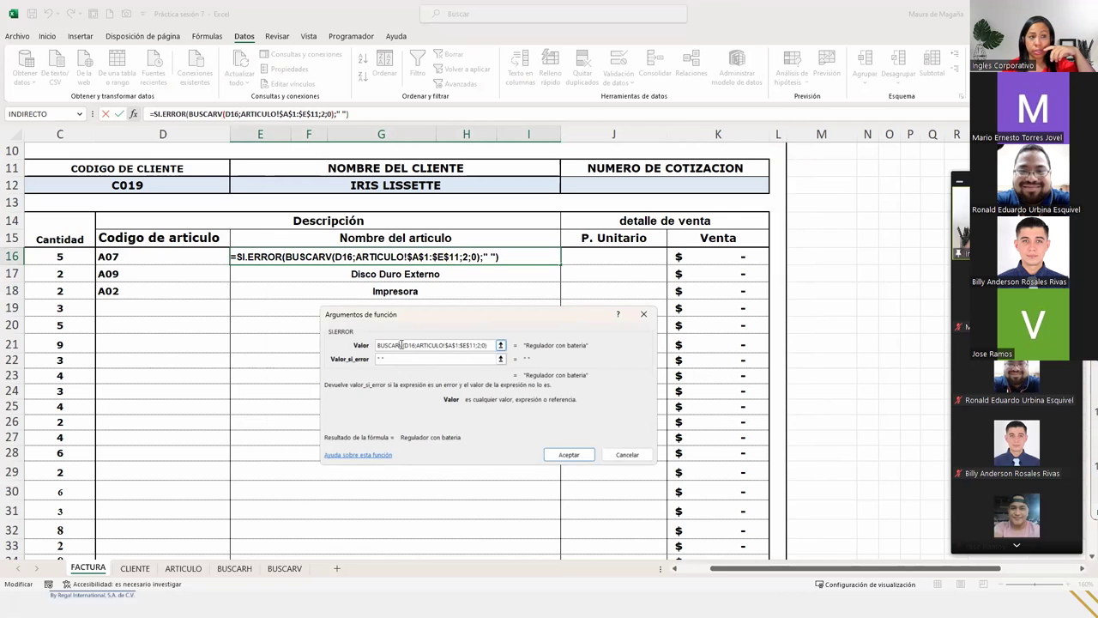
left_click(422, 358)
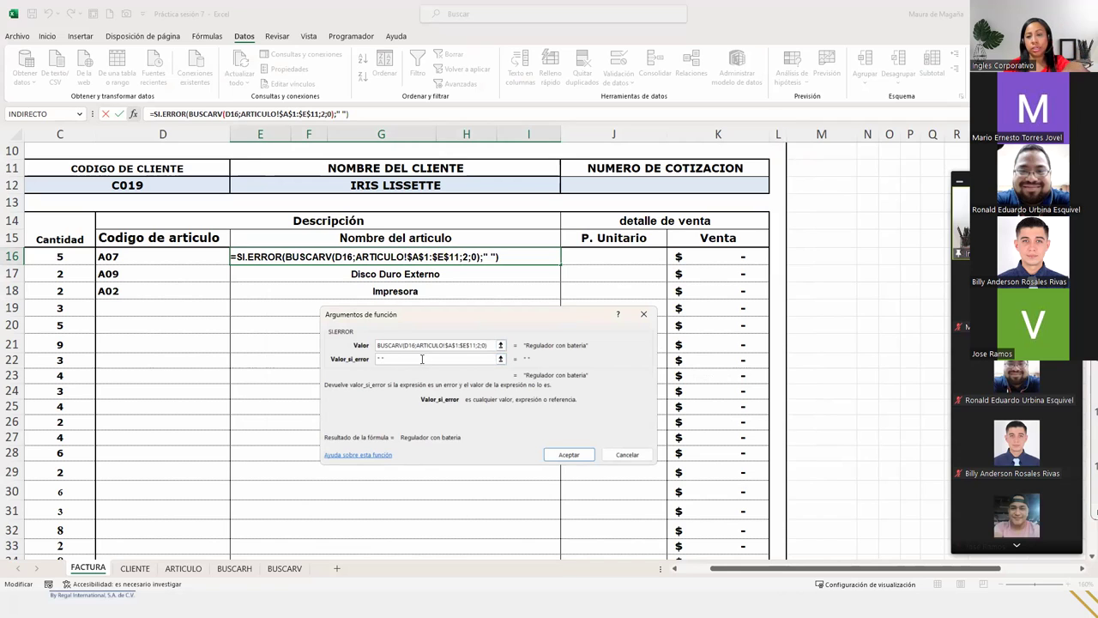
mouse_move(1015, 468)
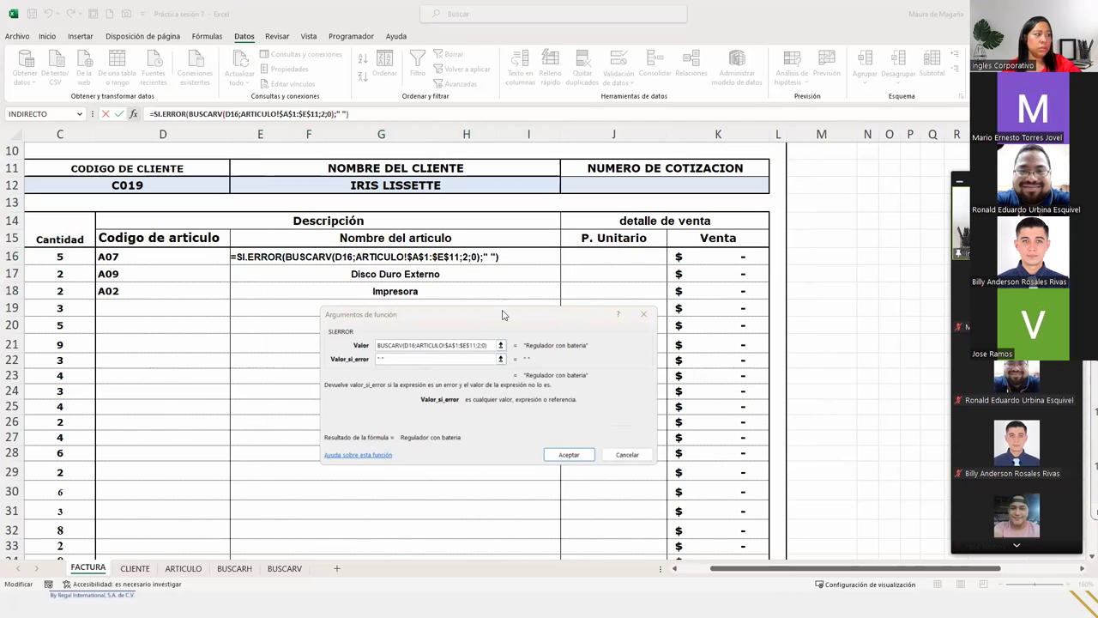
left_click(429, 358)
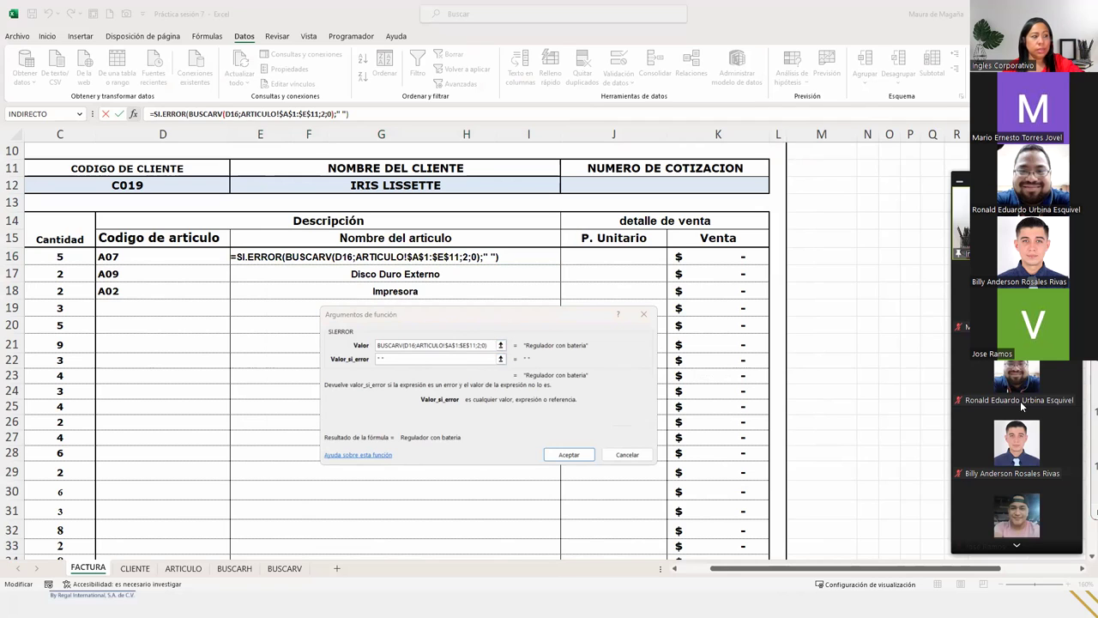
left_click(540, 345)
key("Return")
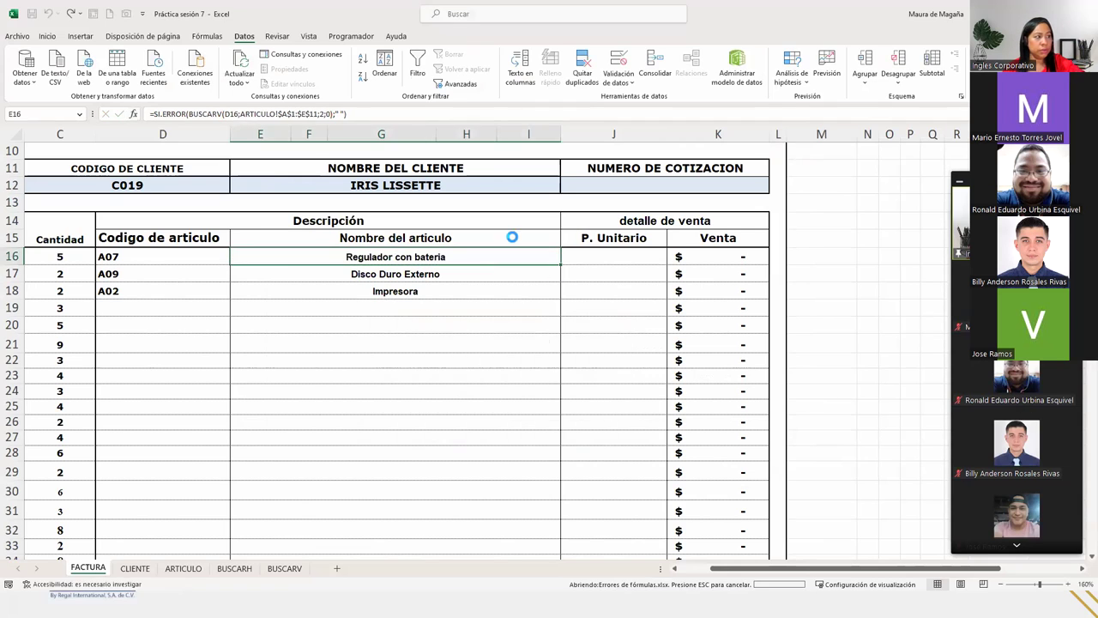
key("alt+Tab")
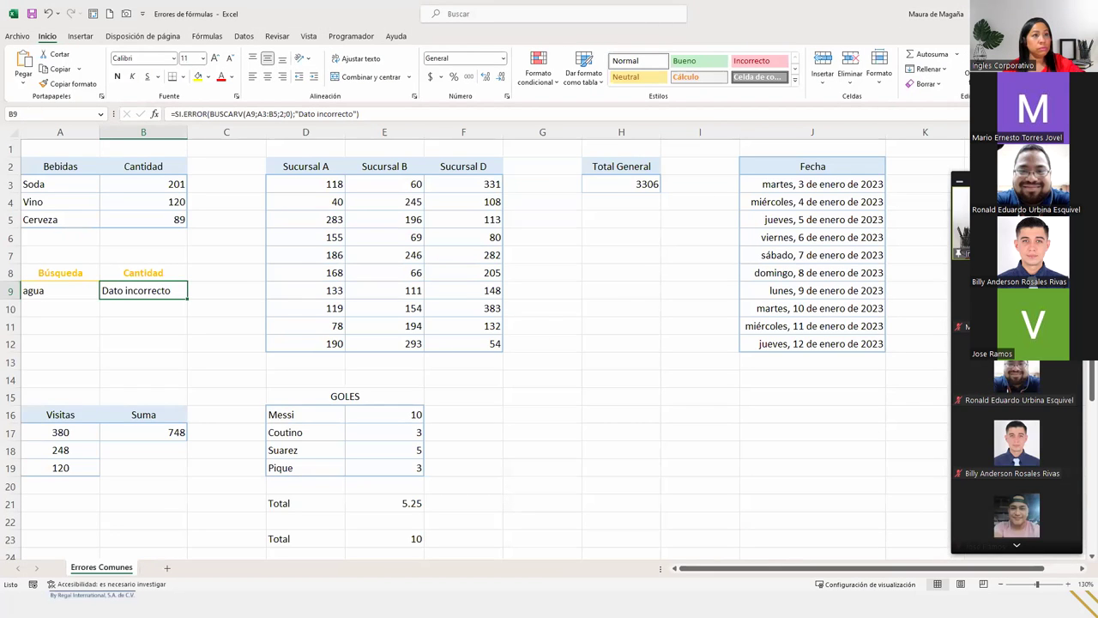
key("alt+Tab")
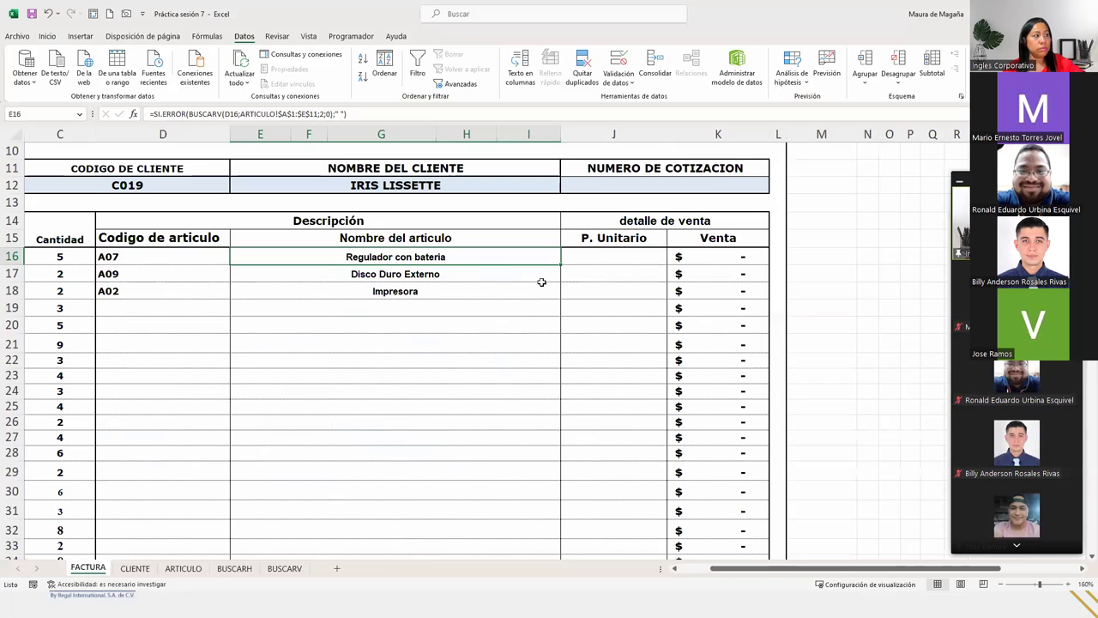
left_click(442, 289)
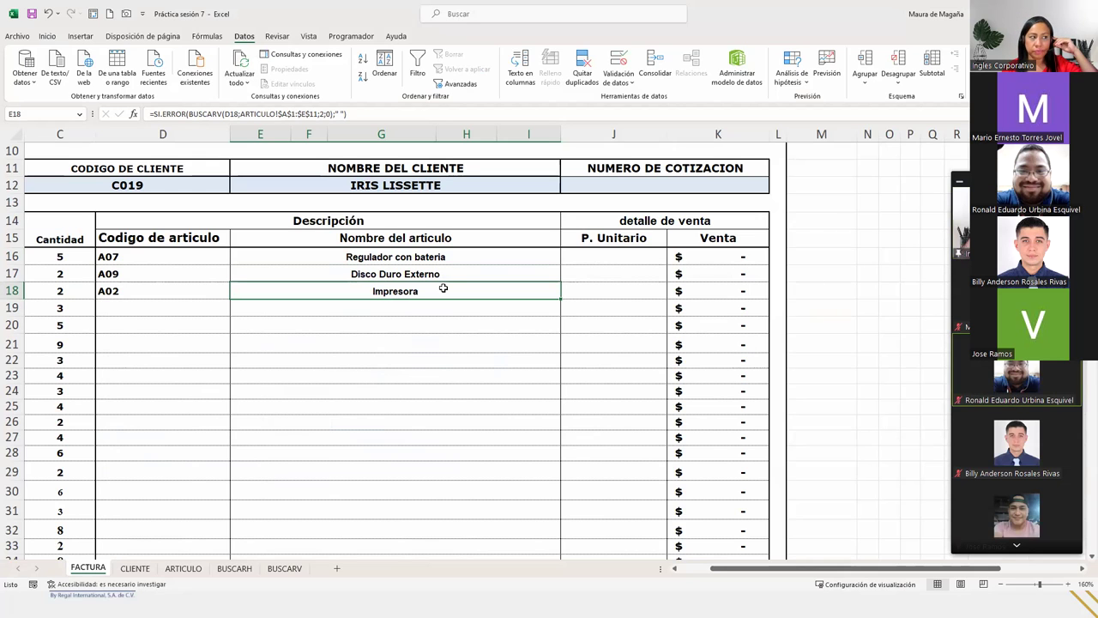
left_click(640, 252)
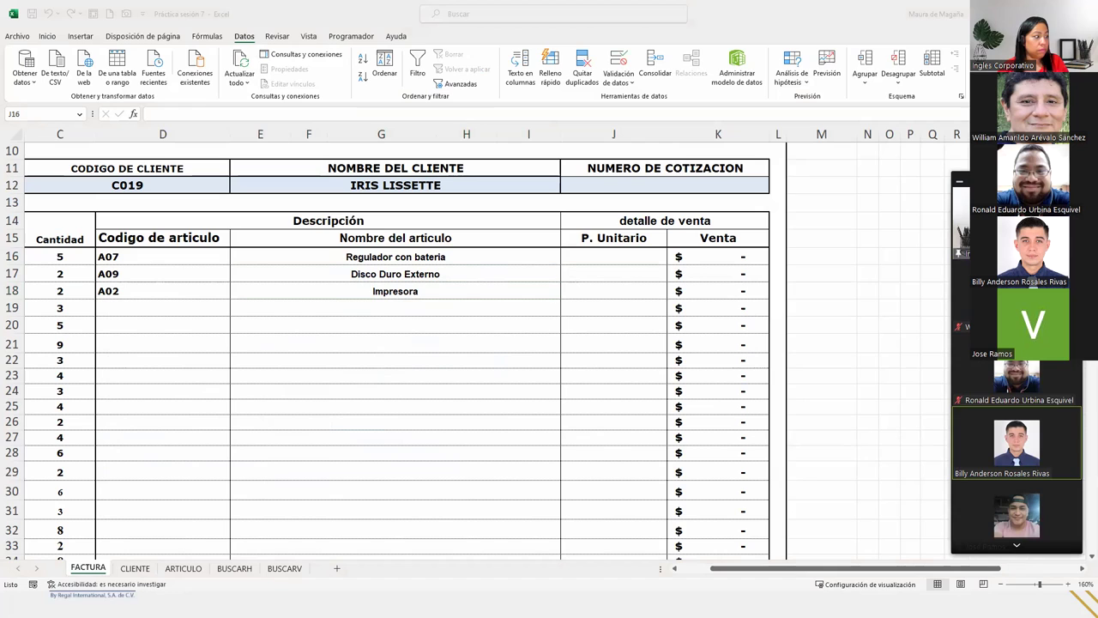
left_click(751, 261)
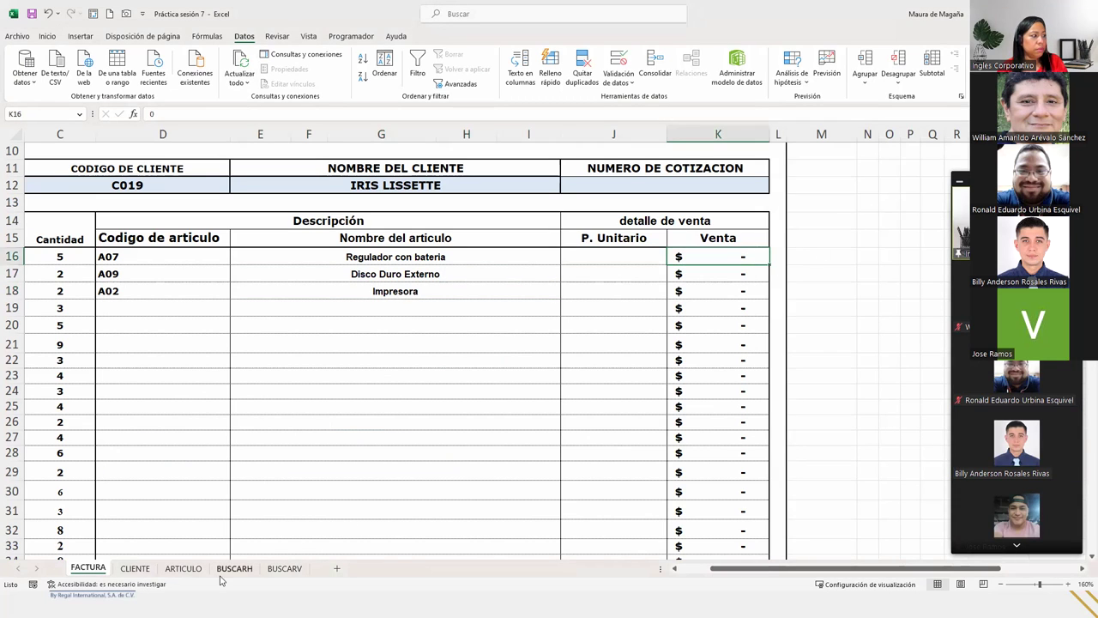
left_click(195, 571)
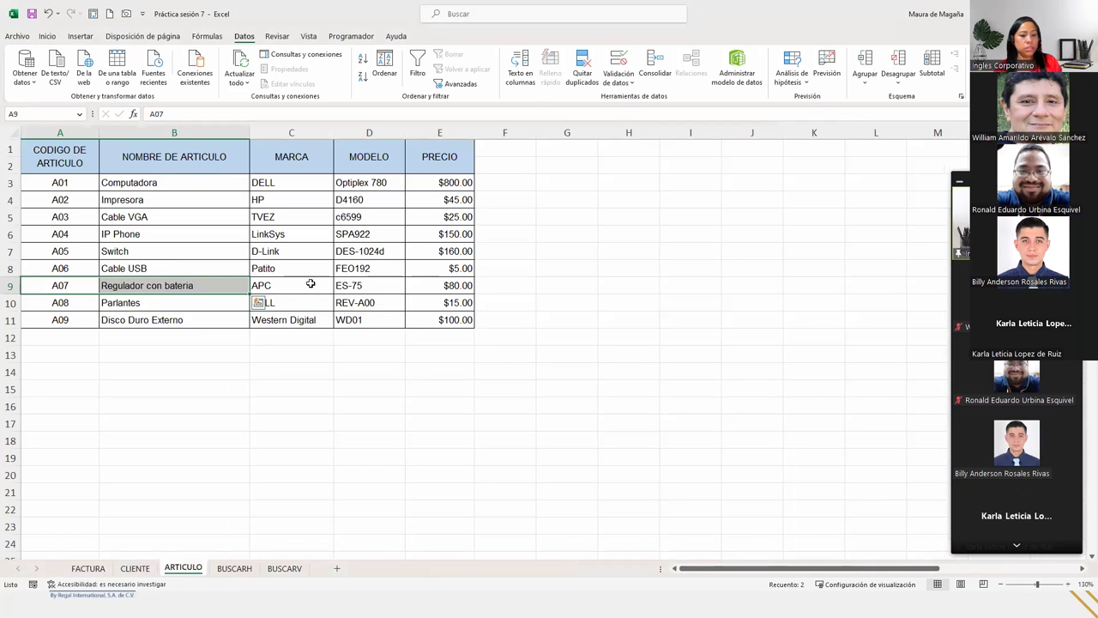
left_click(73, 182)
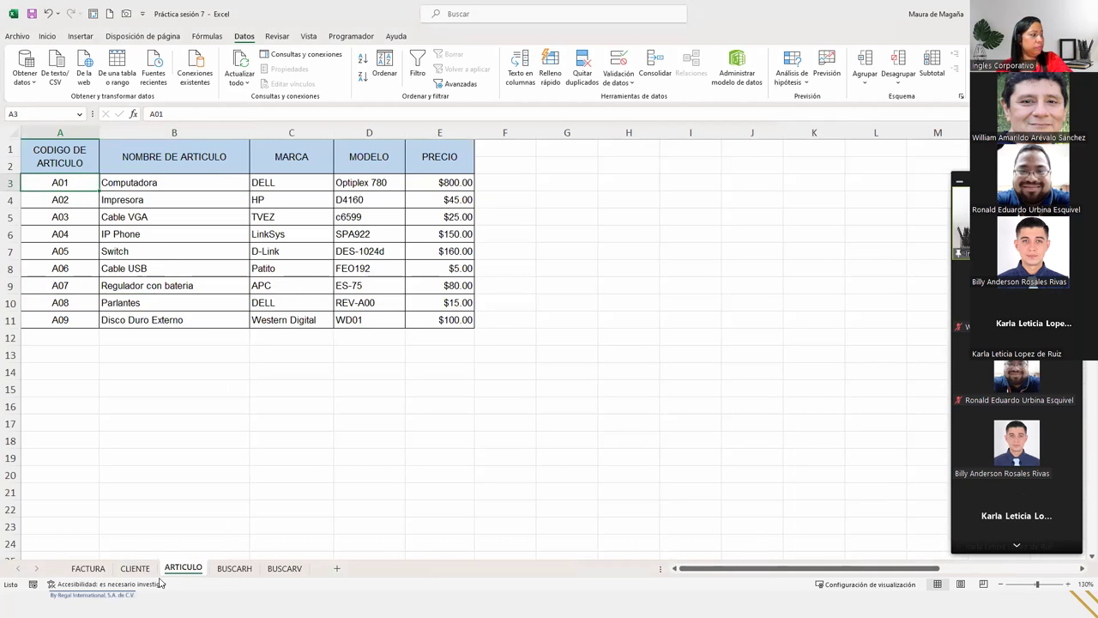
- On FACTURA, start =BUSCARV(D16; in J16 using the article code as lookup value
left_click(89, 570)
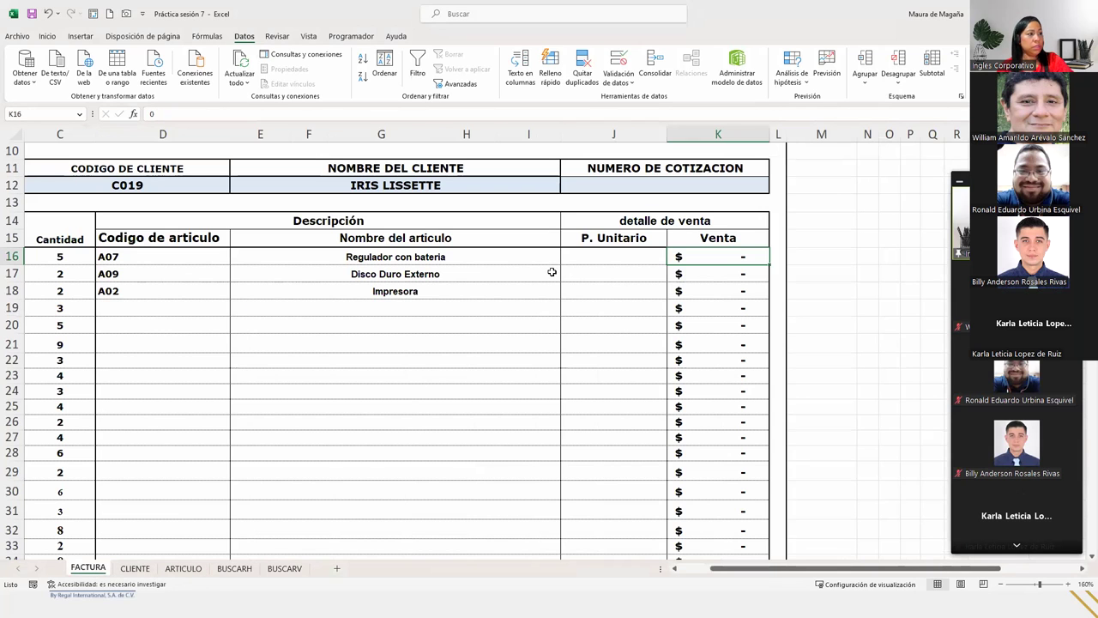
left_click(580, 260)
type("=")
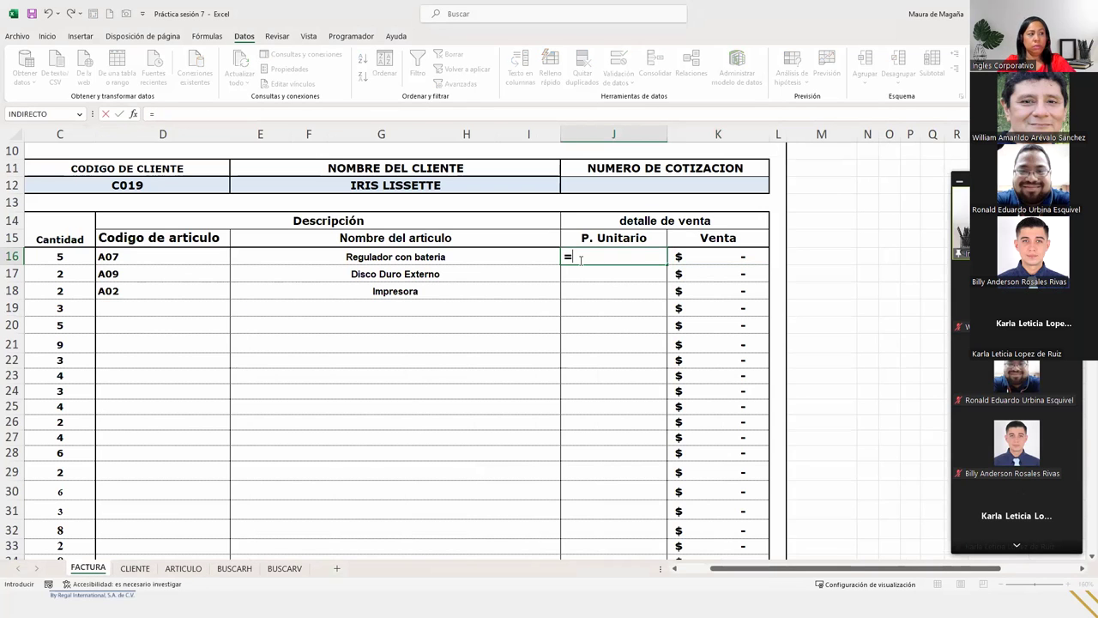
type("busca")
left_click(606, 291)
key("Tab")
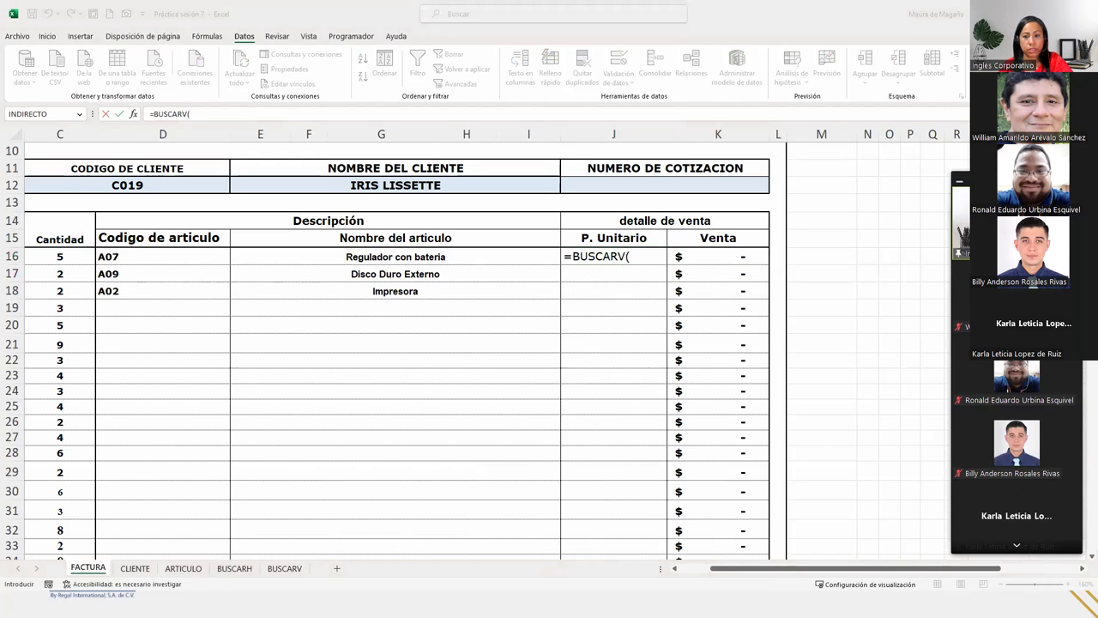
left_click(646, 256)
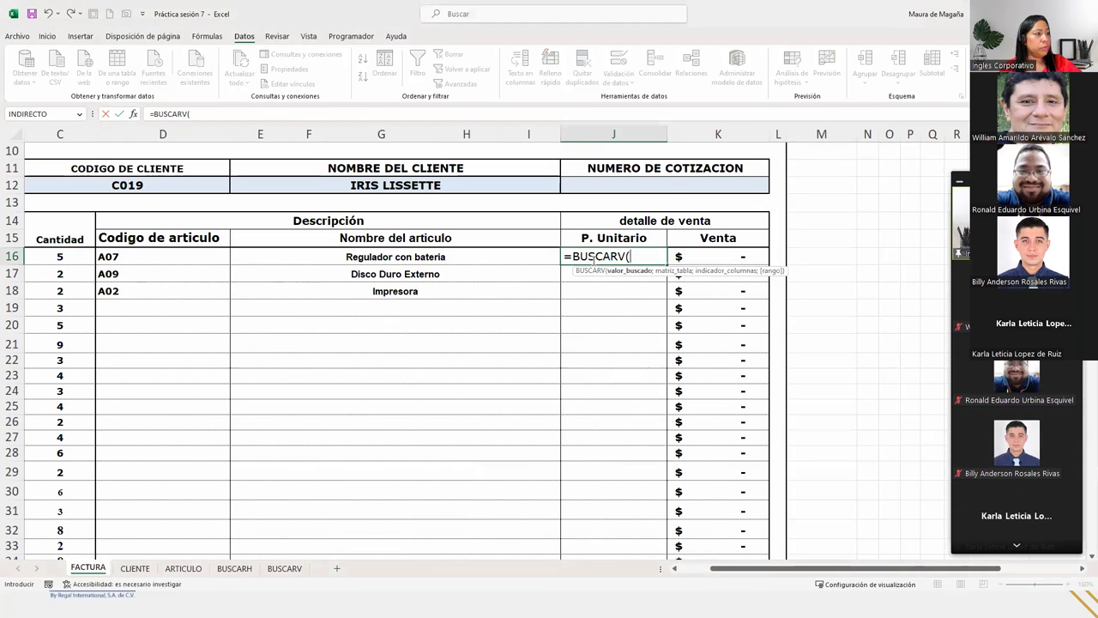
left_click(193, 261)
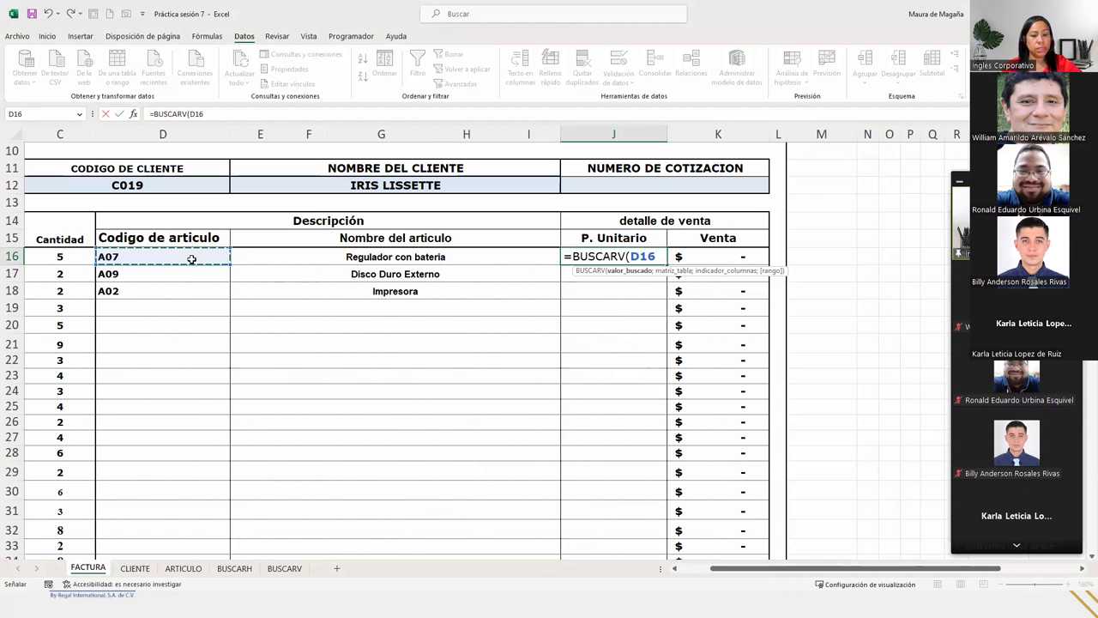
type(";")
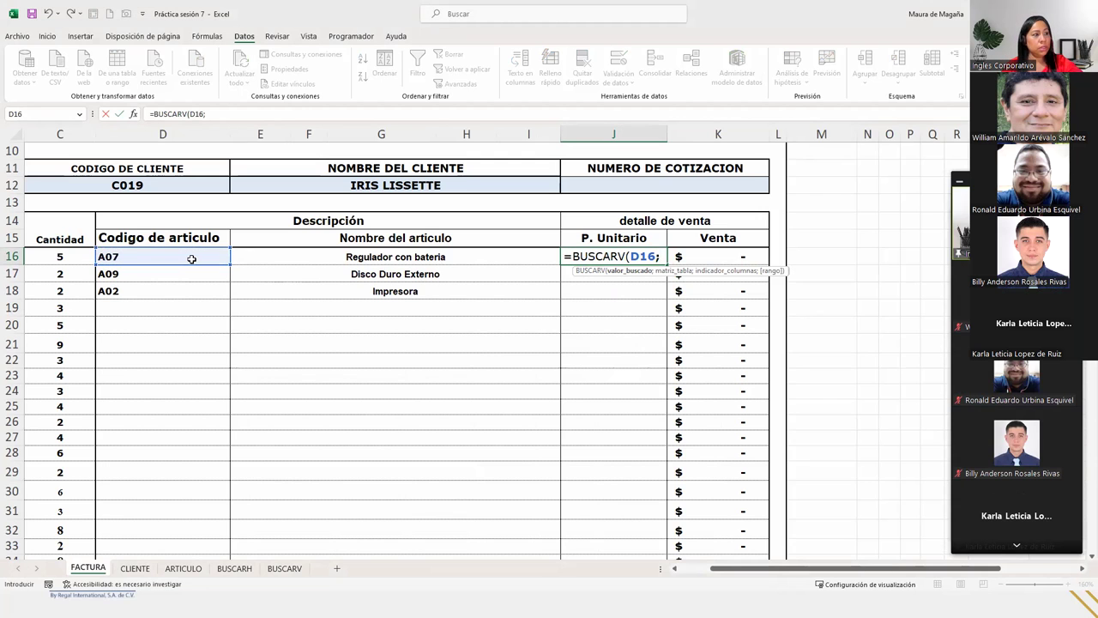
- Complete the lookup with absolute range ARTICULO!$A$1:$E$11, column 5 and exact match 0
left_click(183, 568)
left_click_drag(58, 152, 457, 318)
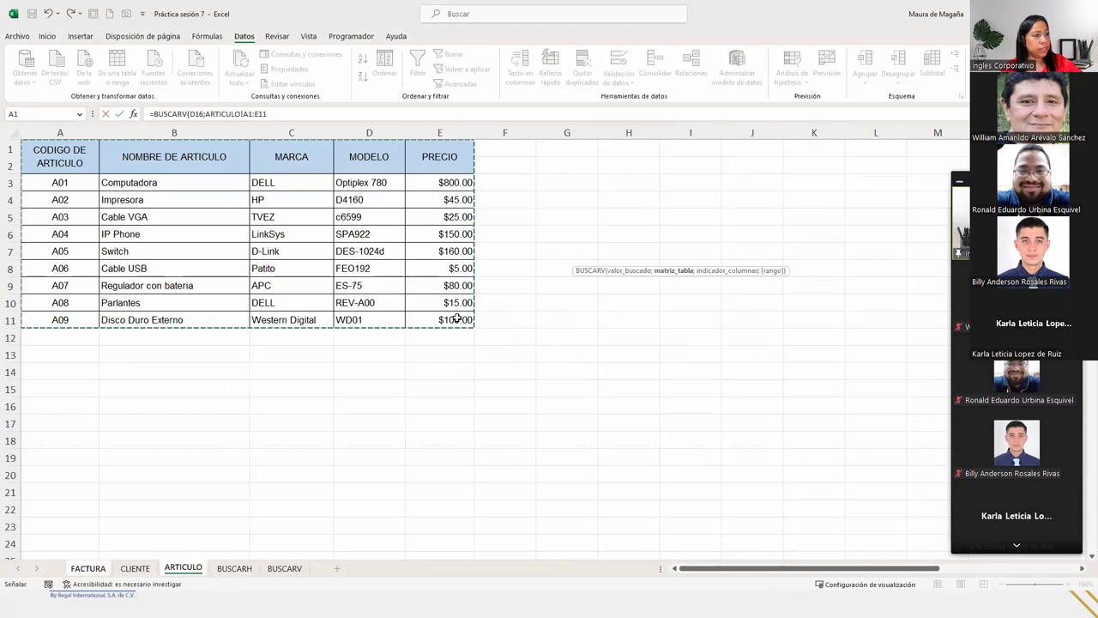
left_click(290, 111)
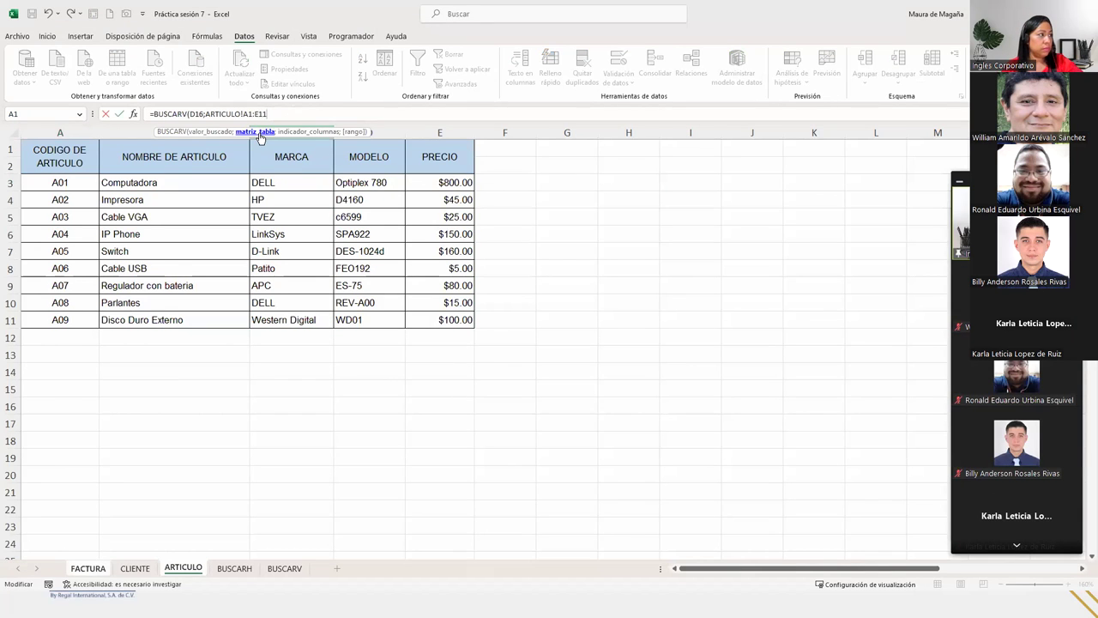
left_click(259, 133)
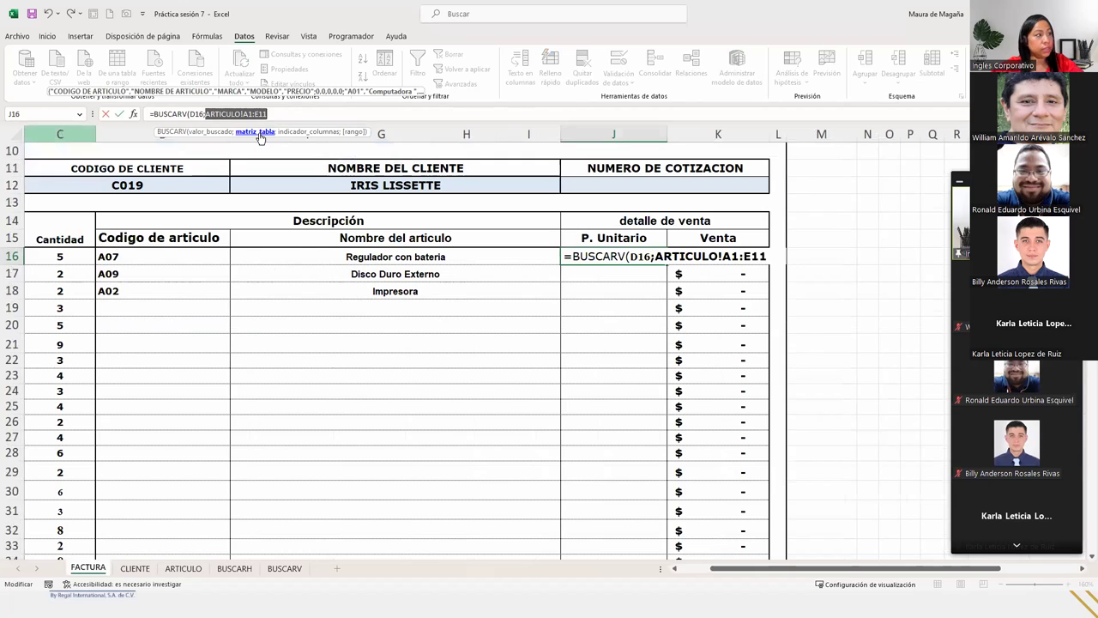
key("F4")
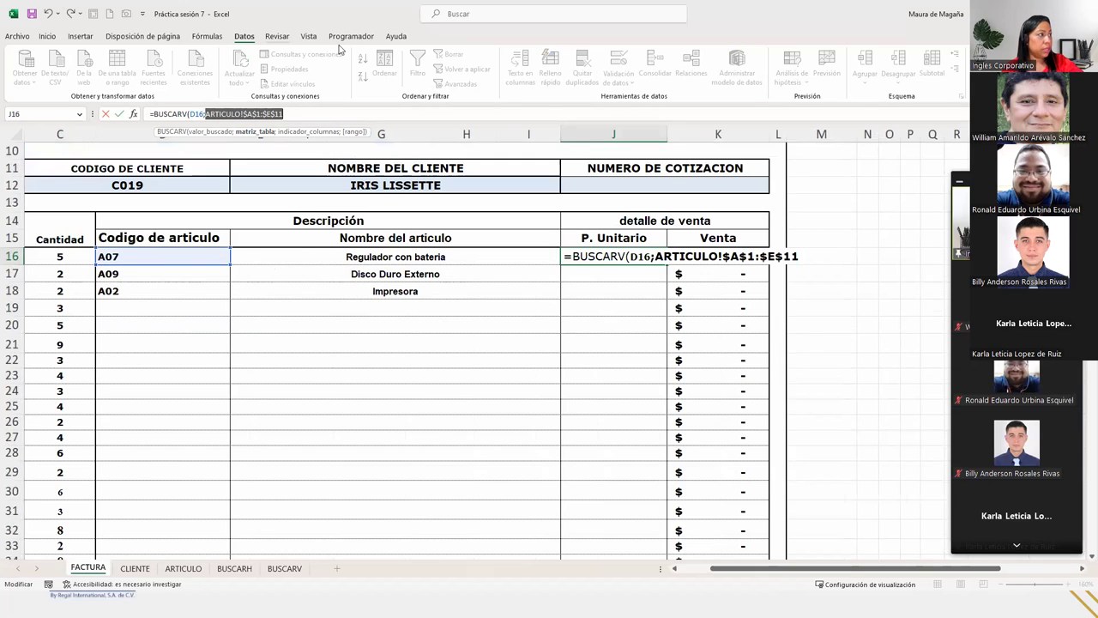
left_click(322, 109)
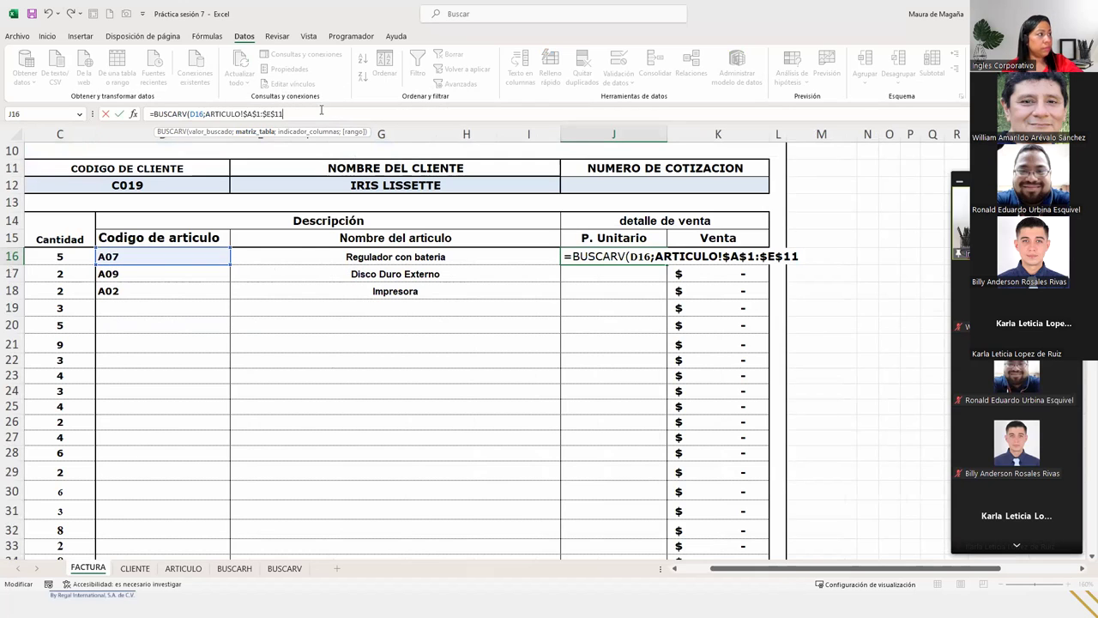
type(";5")
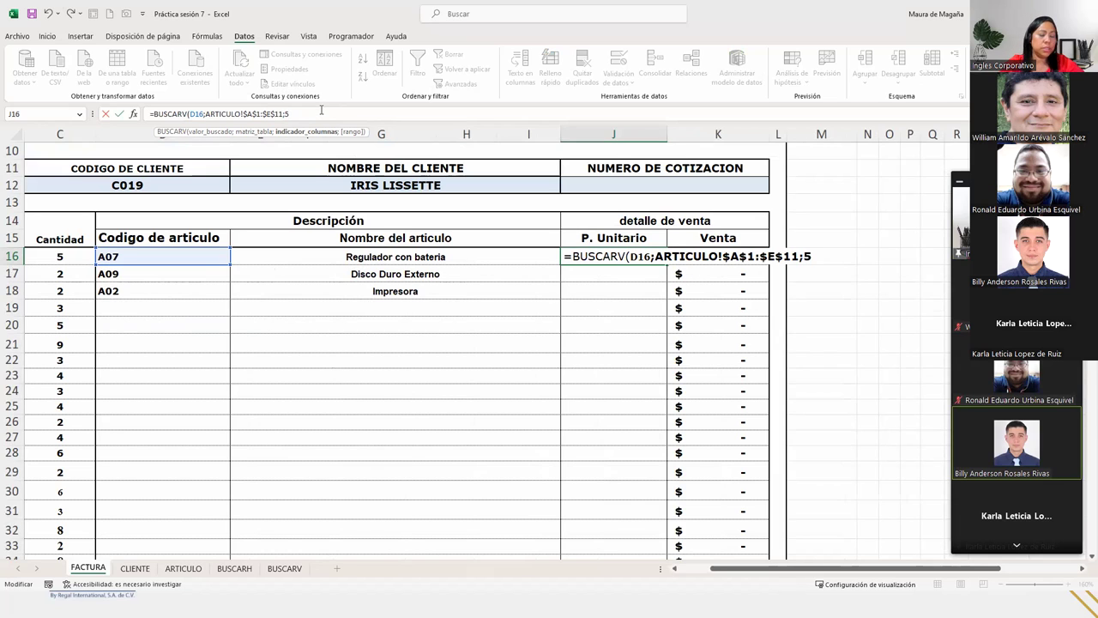
type(";0")
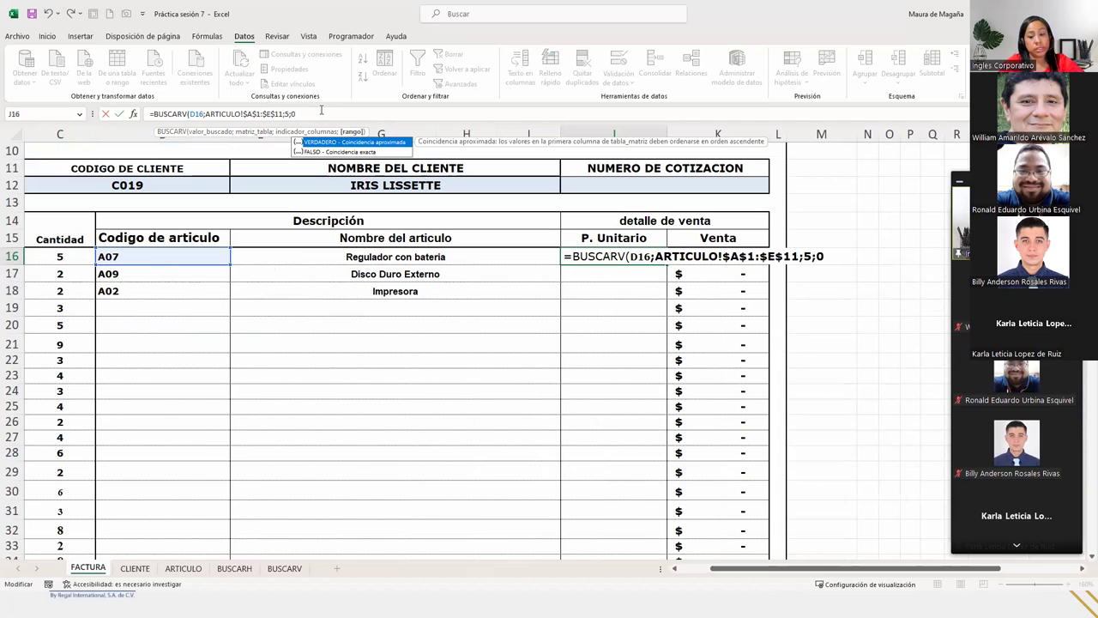
type(")")
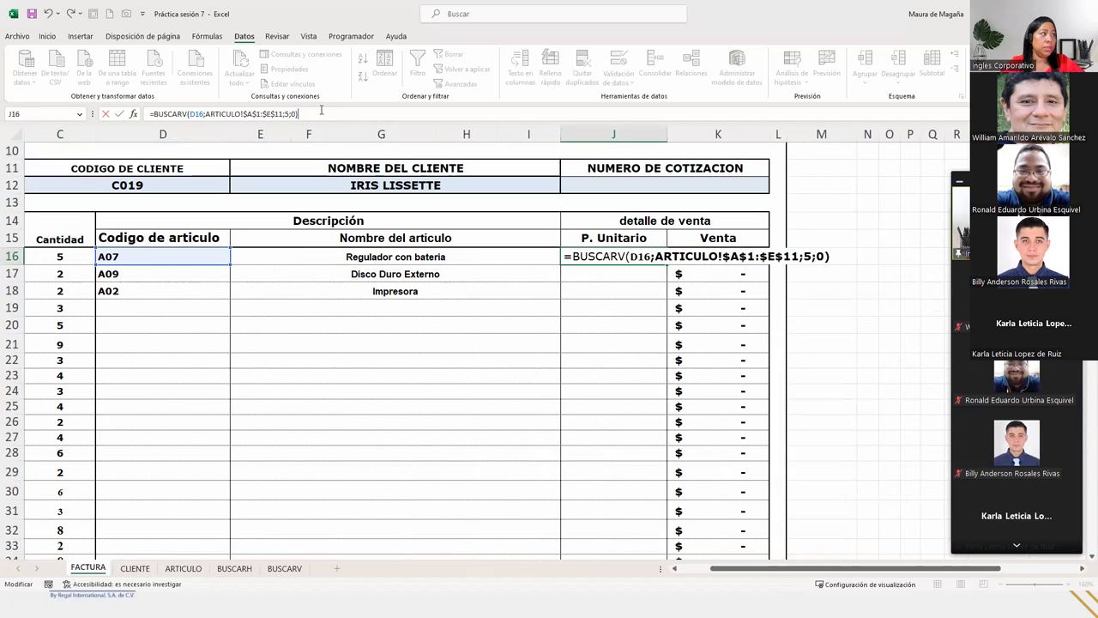
key("Return")
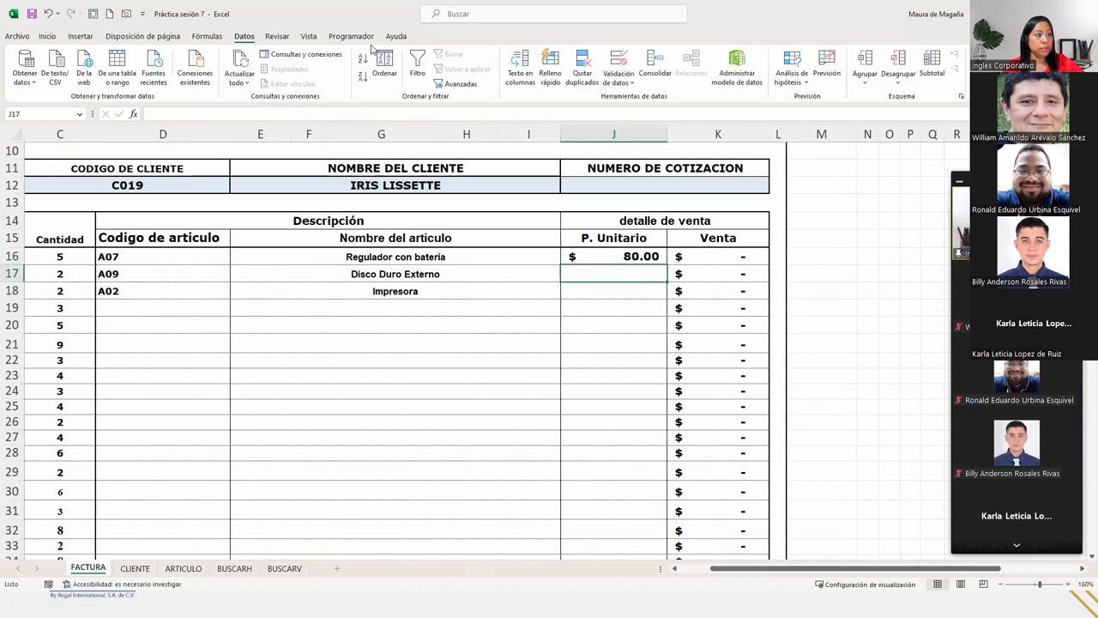
left_click(634, 253)
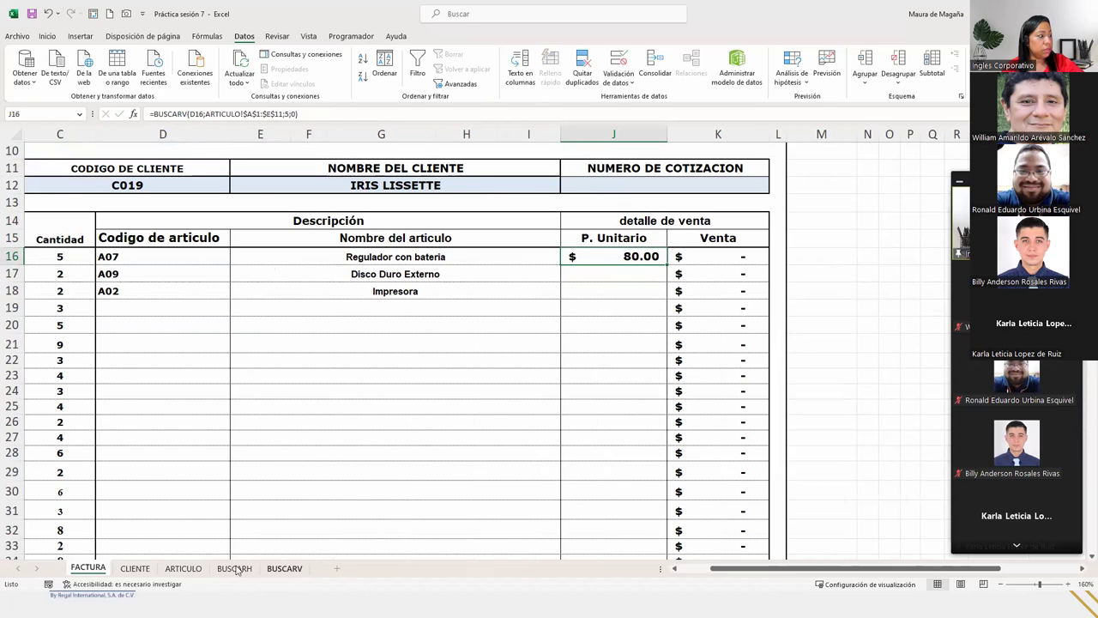
left_click(180, 570)
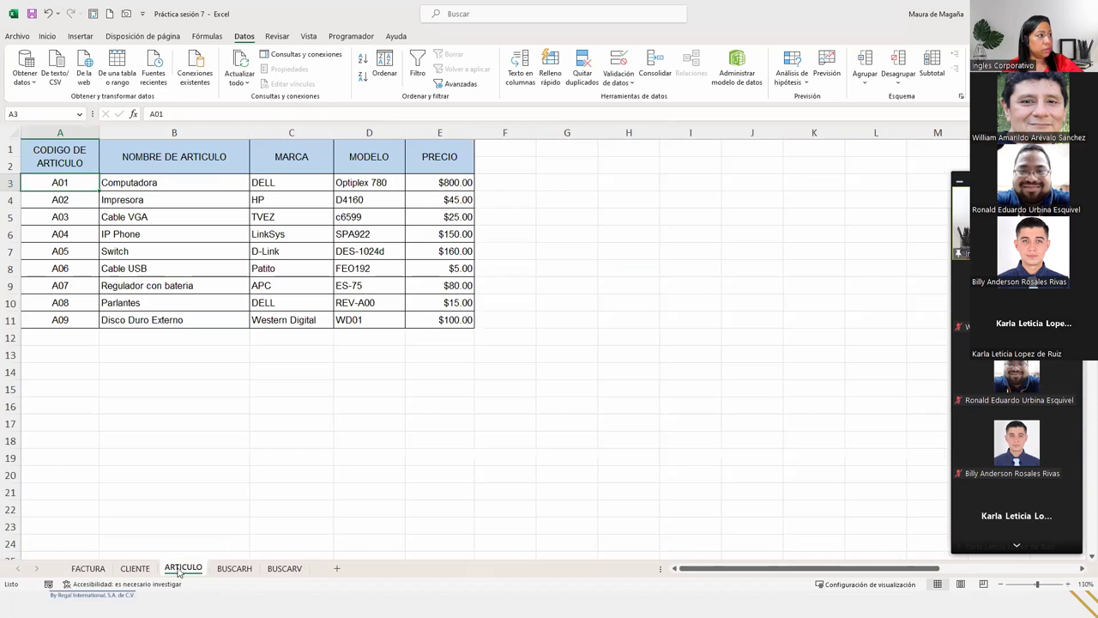
left_click(135, 569)
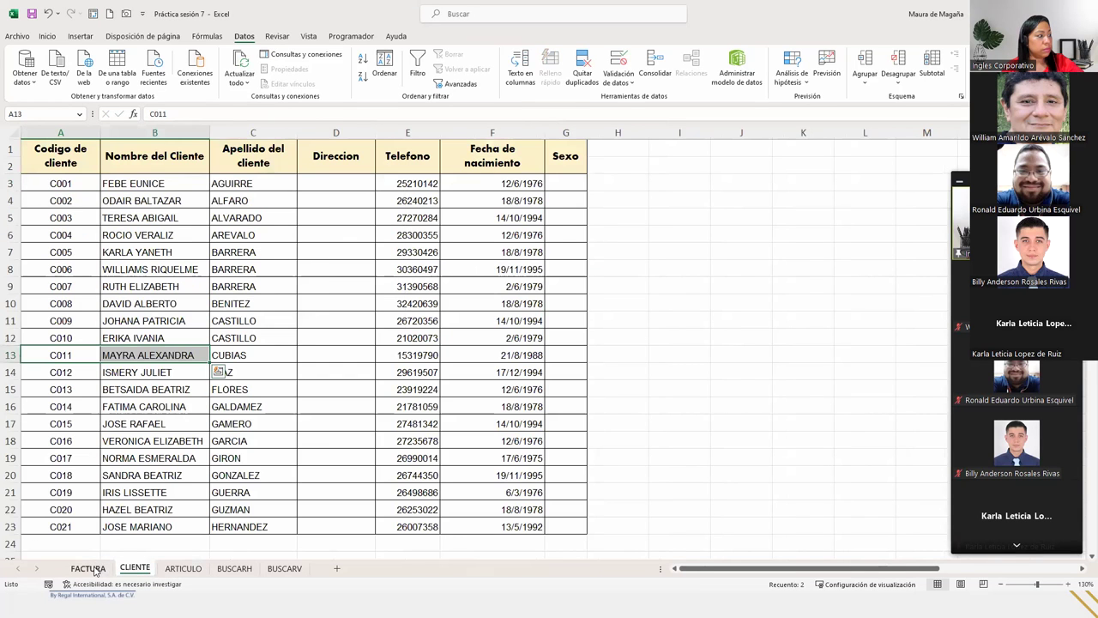
left_click(89, 569)
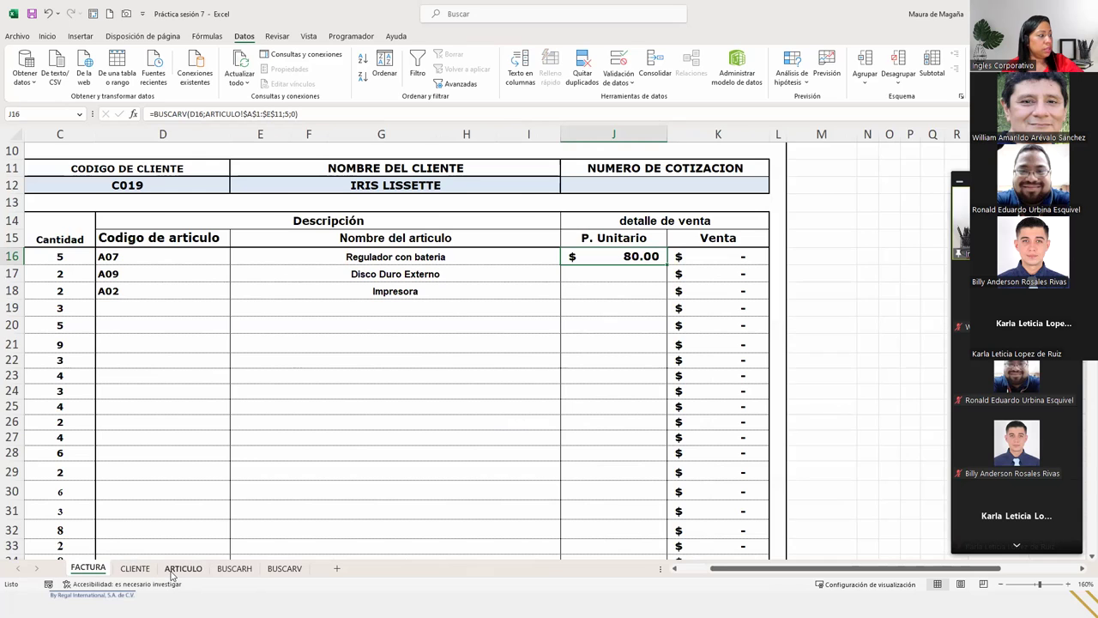
left_click(180, 569)
left_click(67, 283)
left_click(461, 290)
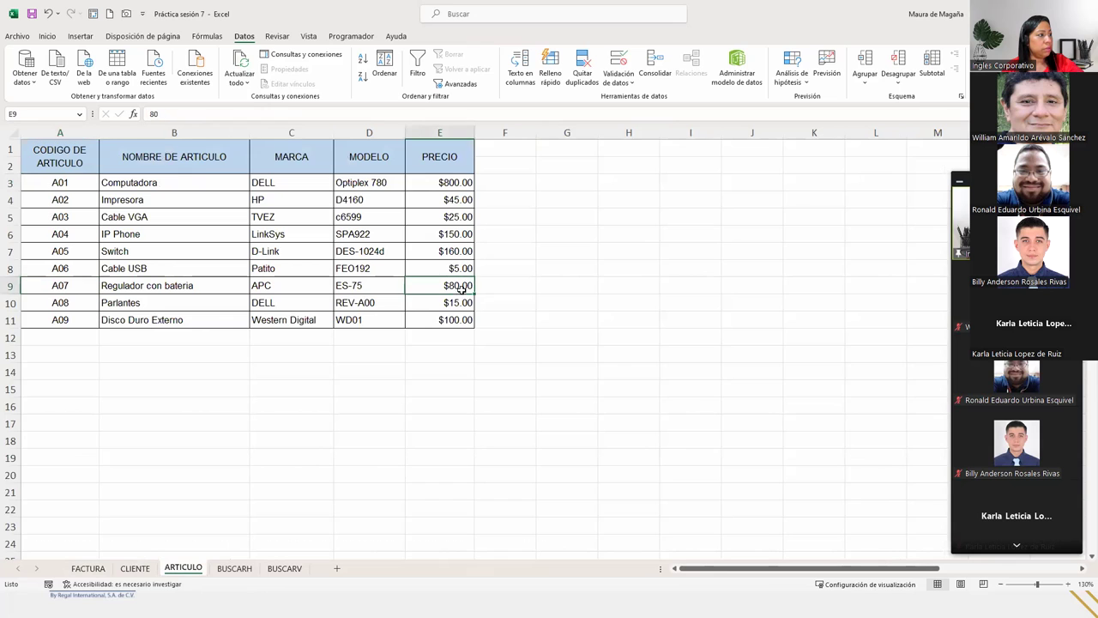
left_click(81, 568)
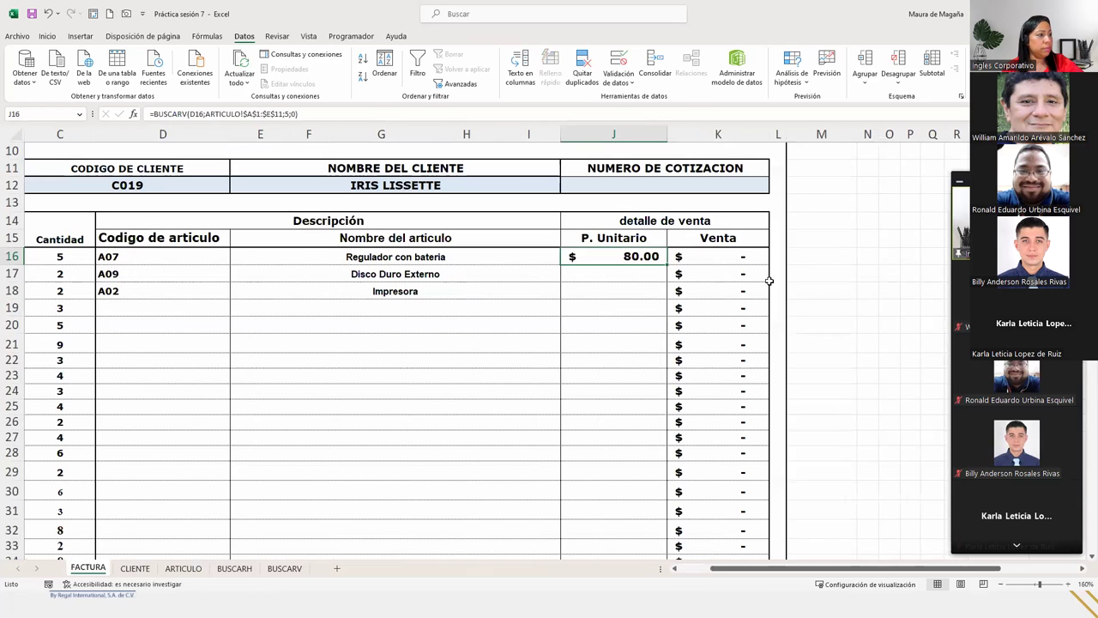
left_click(731, 256)
type("0")
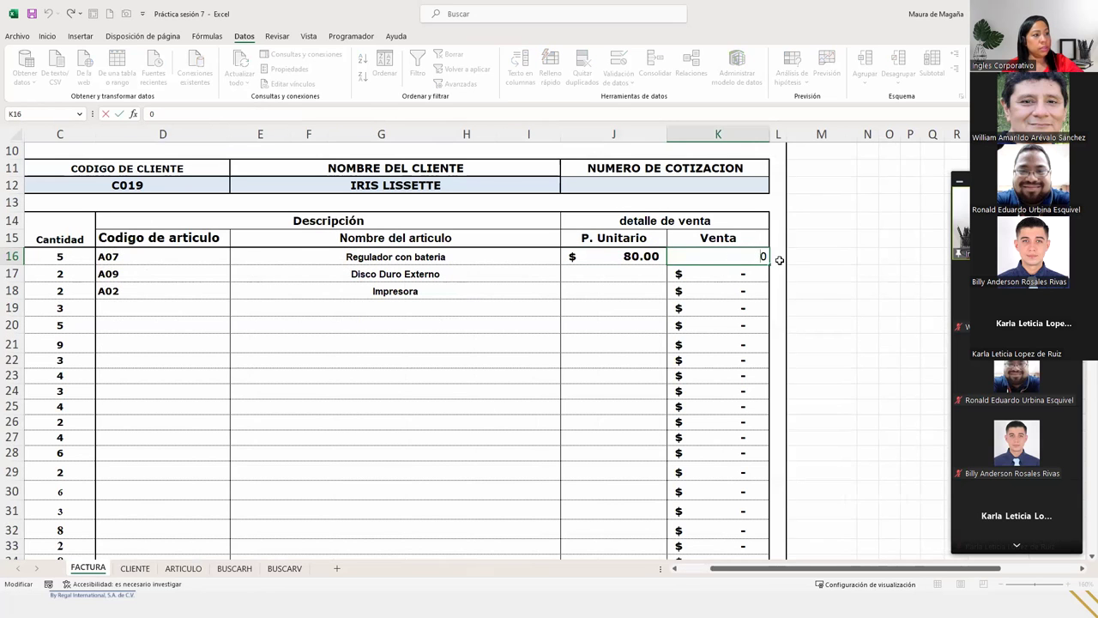
- Enter =C16*J16 in K16 so the Venta shows $400.00
key("Return")
key("Down")
key("Up")
key("Up")
type("0")
key("BackSpace")
type("=")
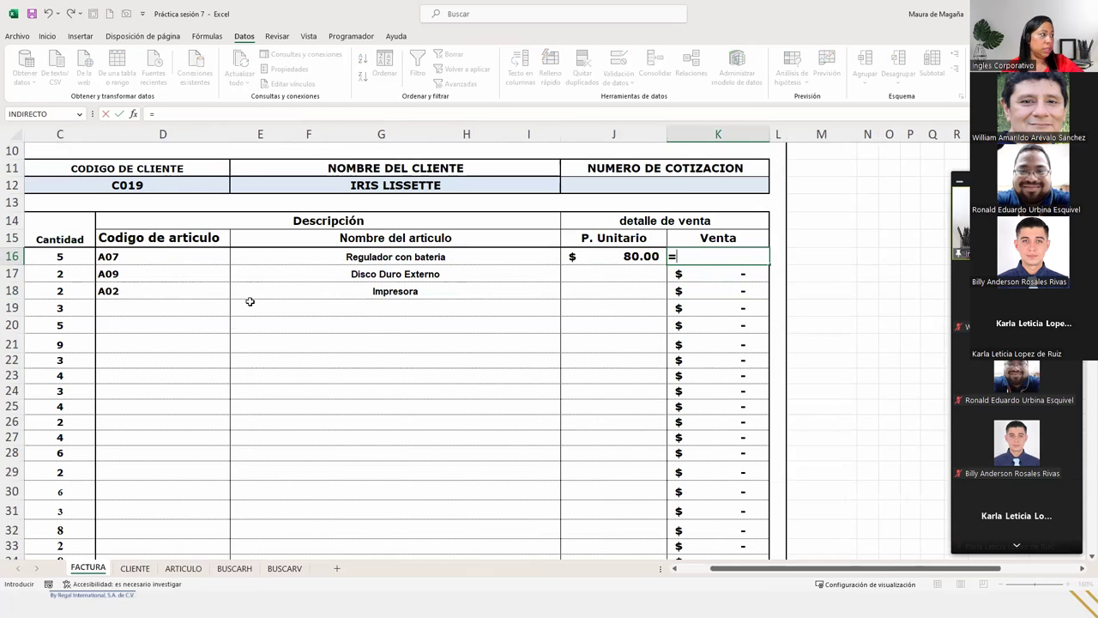
left_click(87, 256)
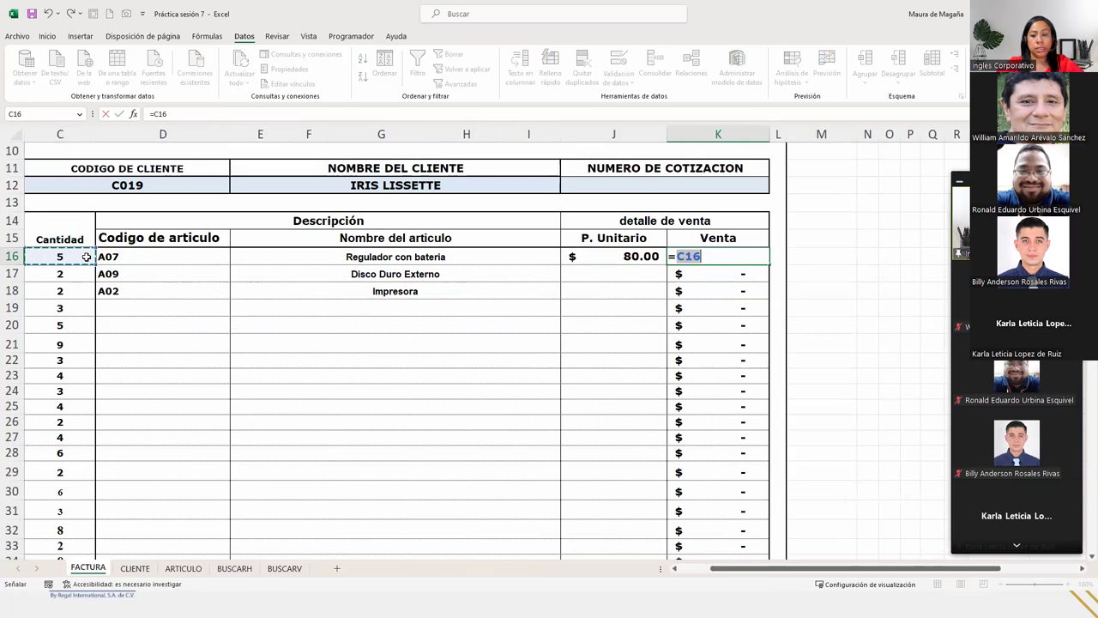
type("*")
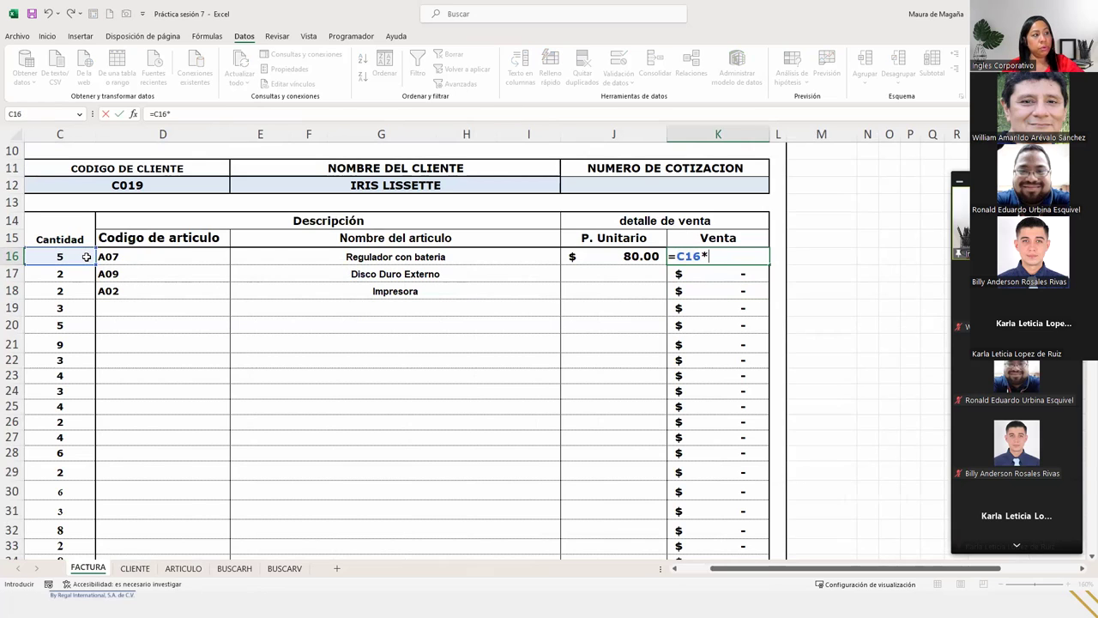
left_click(584, 255)
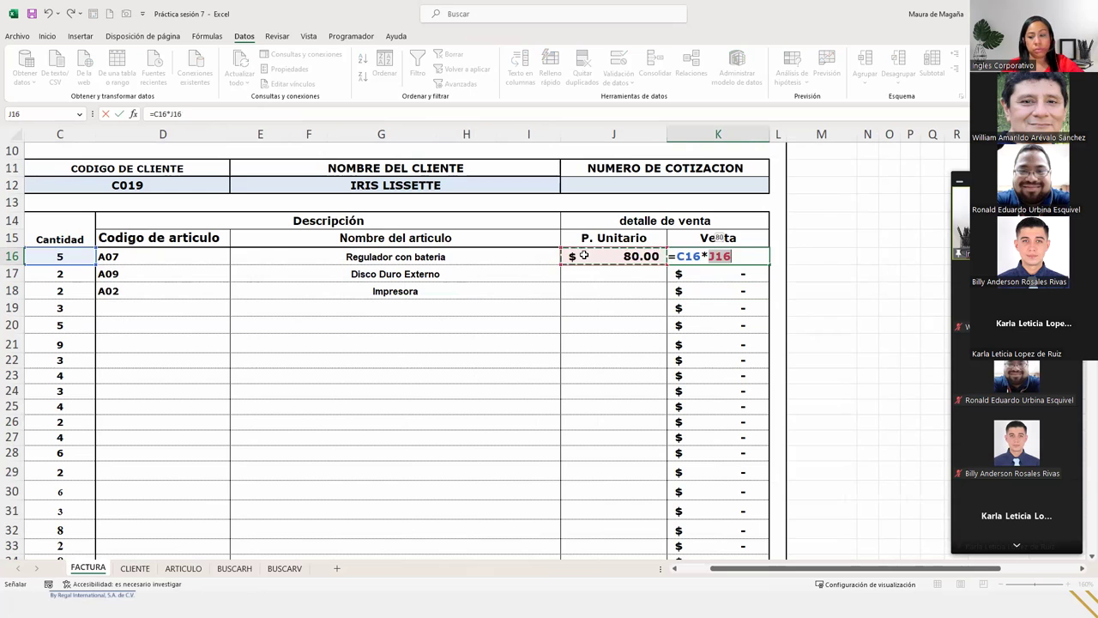
key("Return")
- Fill the Venta formula down to K38 using Rellenar sin formato
left_click(760, 263)
mouse_move(766, 265)
left_mouse_down()
mouse_move(763, 562)
mouse_move(765, 515)
left_mouse_up()
left_click(777, 530)
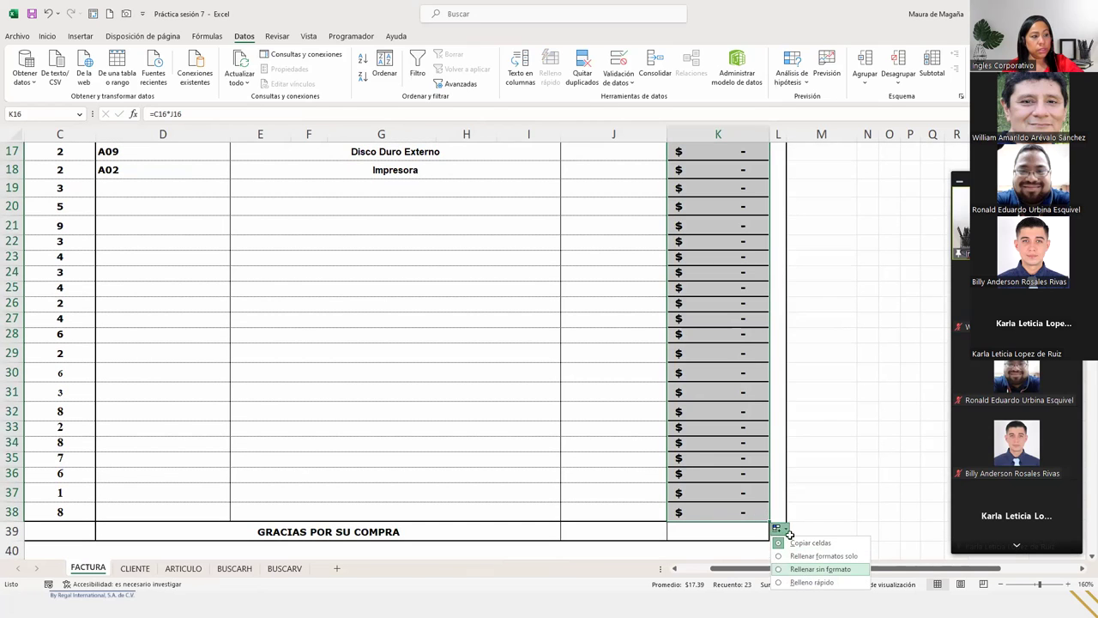
left_click(807, 571)
left_click(714, 300)
scroll(677, 296, "up", 2)
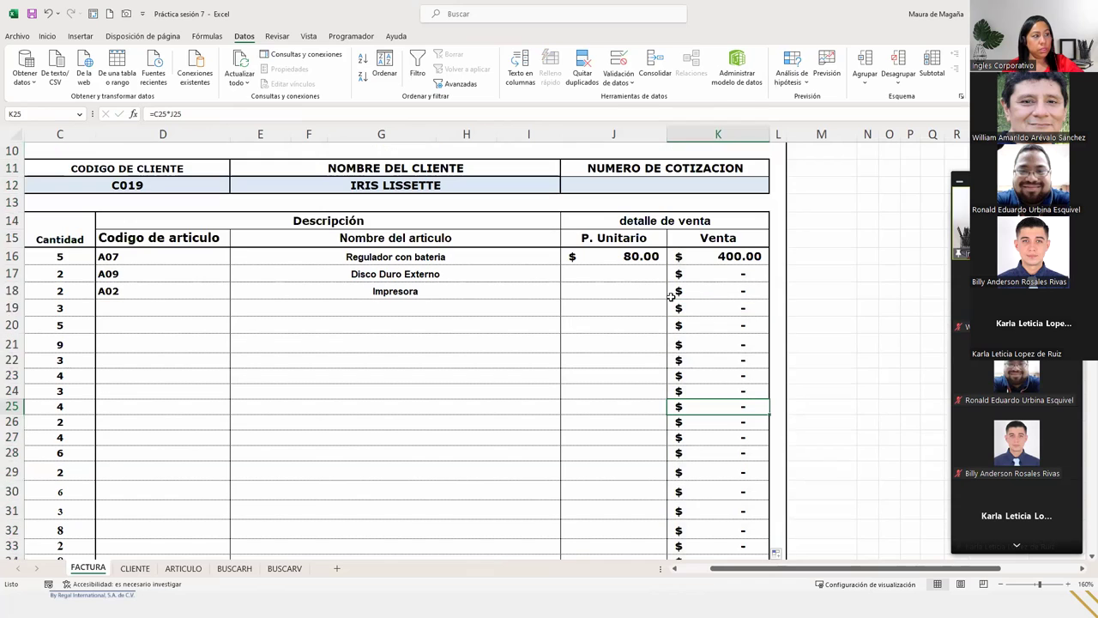
- Fill J16's price lookup down the P. Unitario column with Rellenar sin formato
left_click(588, 273)
left_click(635, 254)
mouse_move(666, 265)
left_mouse_down()
mouse_move(658, 499)
mouse_move(645, 519)
left_mouse_up()
left_click(675, 523)
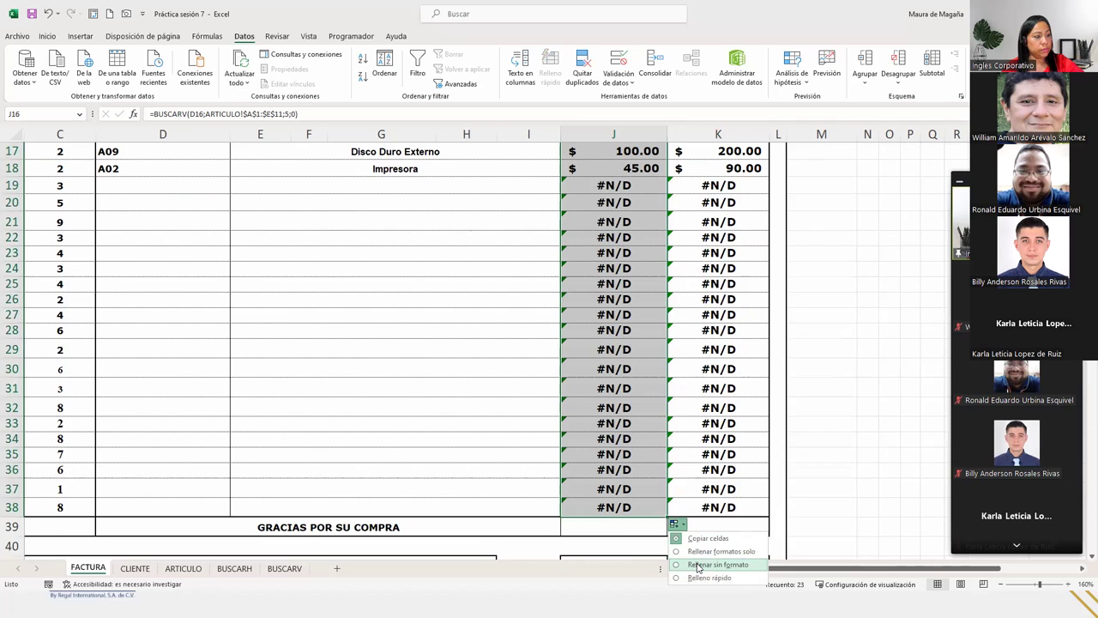
left_click(698, 565)
scroll(689, 311, "up", 2)
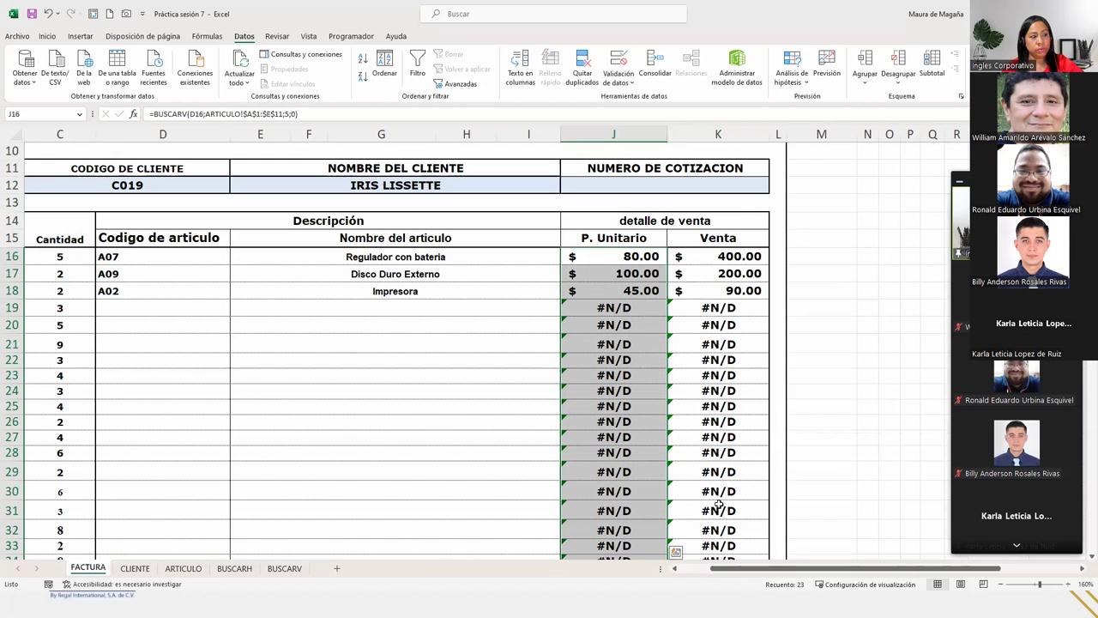
- Inspect the #N/D in J19 against its blank code D19, then reopen J16's formula
left_click(587, 306)
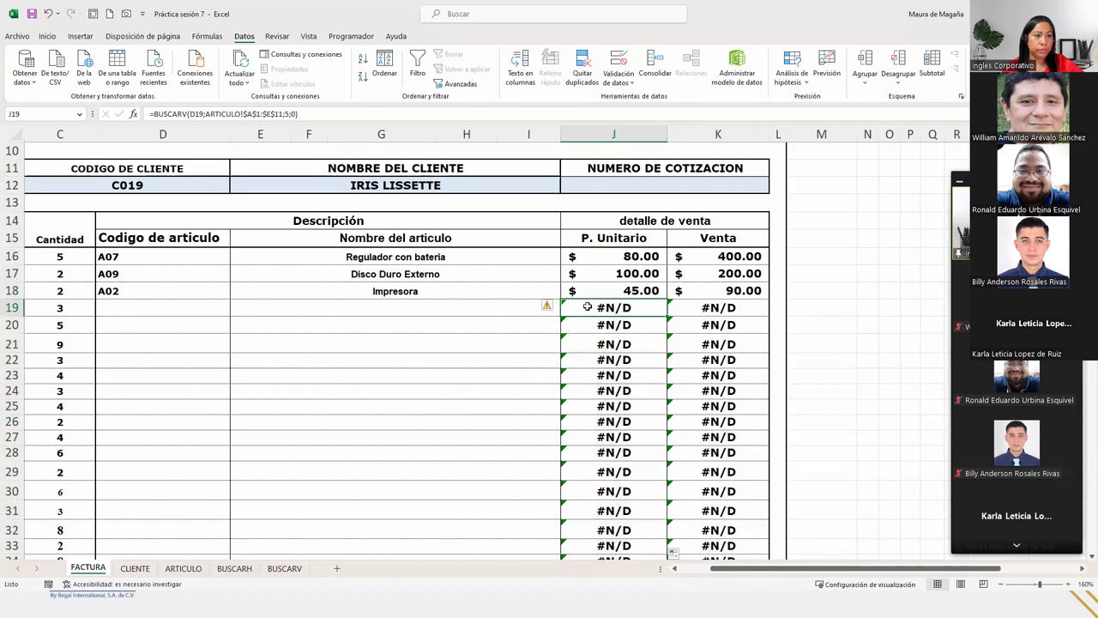
left_click(128, 307)
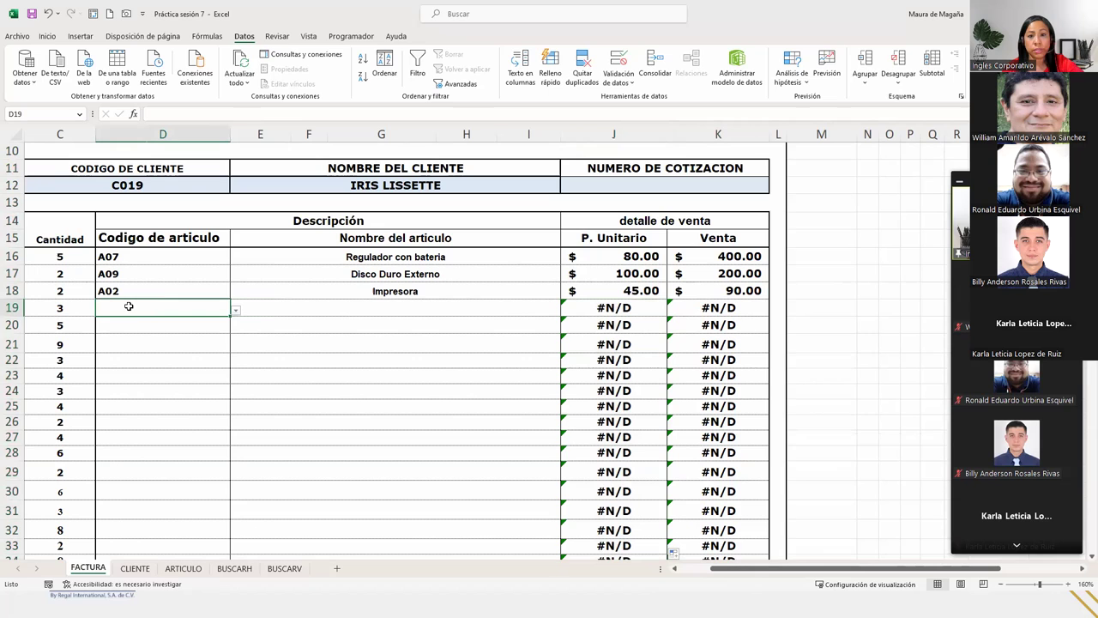
left_click(639, 305)
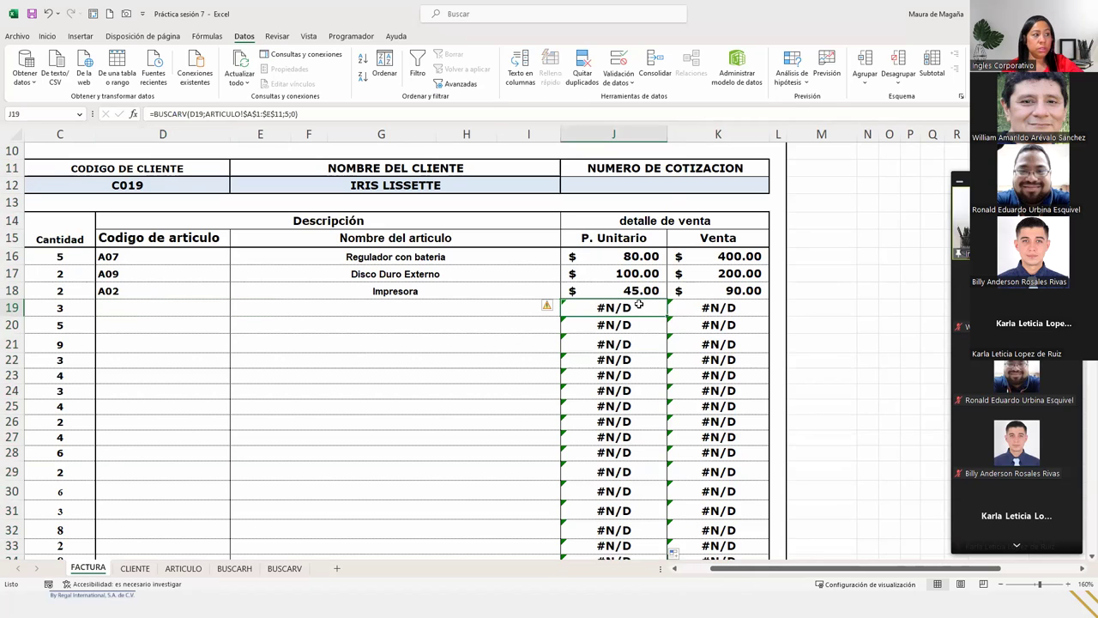
left_click(626, 259)
double_click(606, 255)
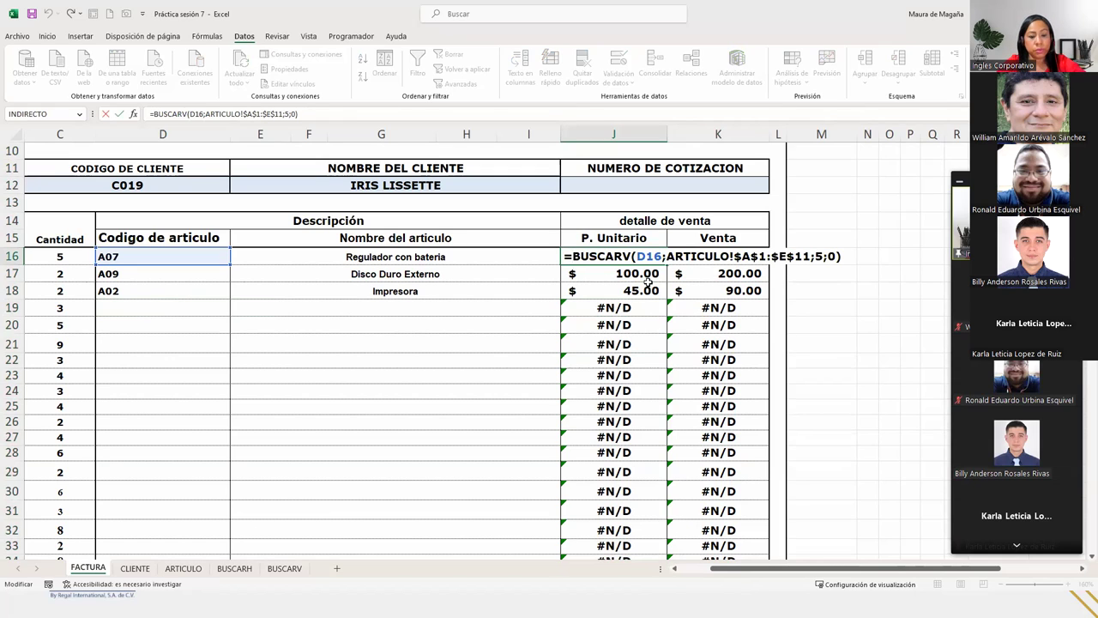
- Wrap J16's BUSCARV lookup in SI.ERROR with 0 as the fallback value
type("si.")
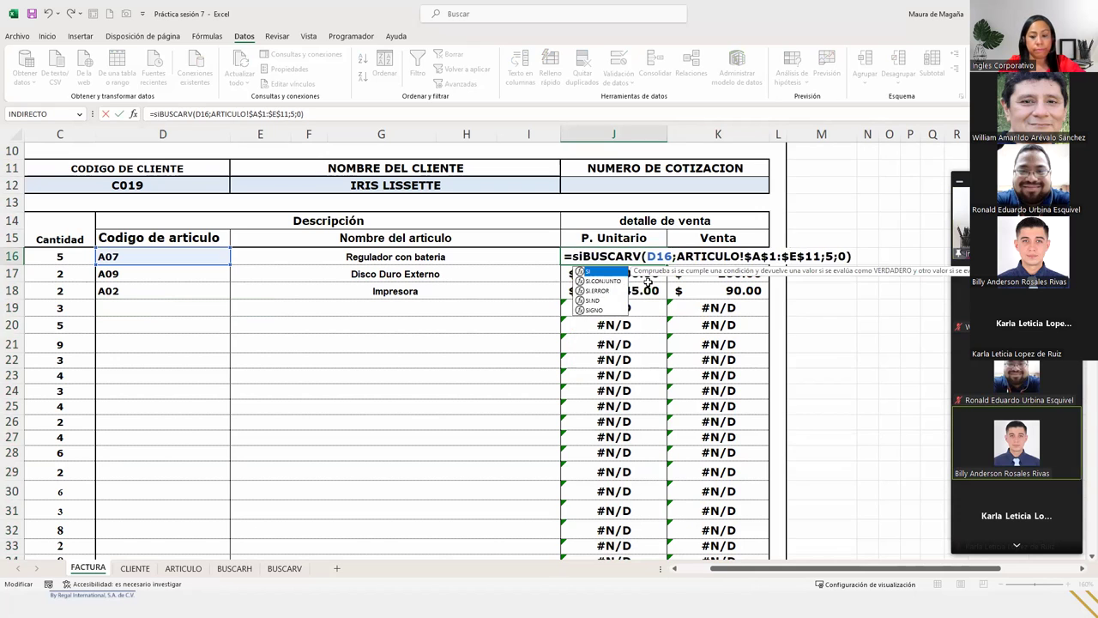
type("err")
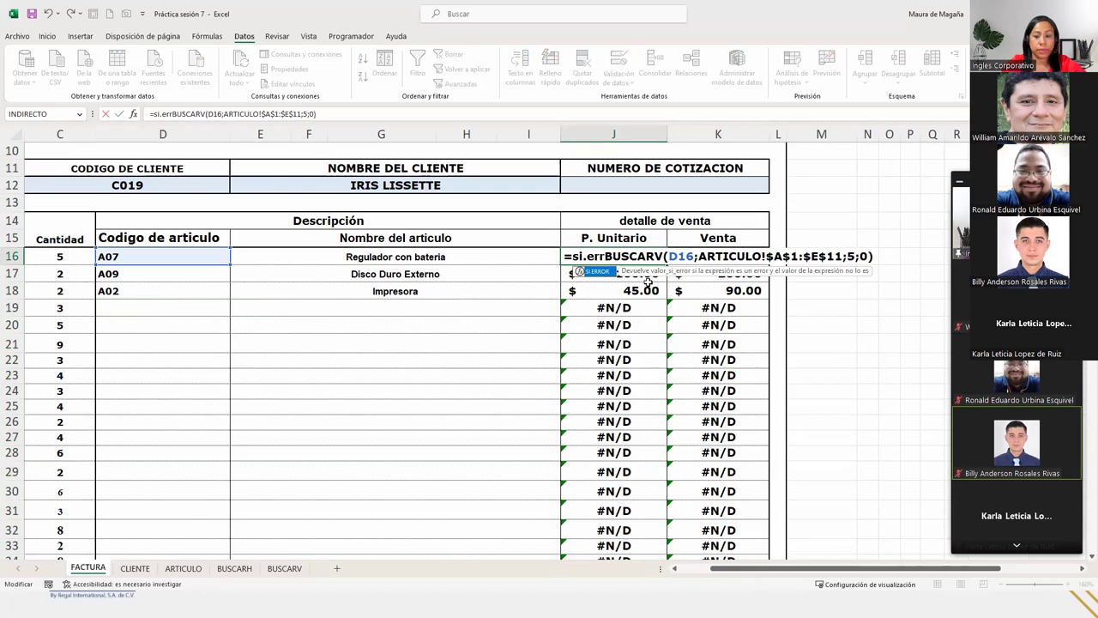
type("or")
key("Tab")
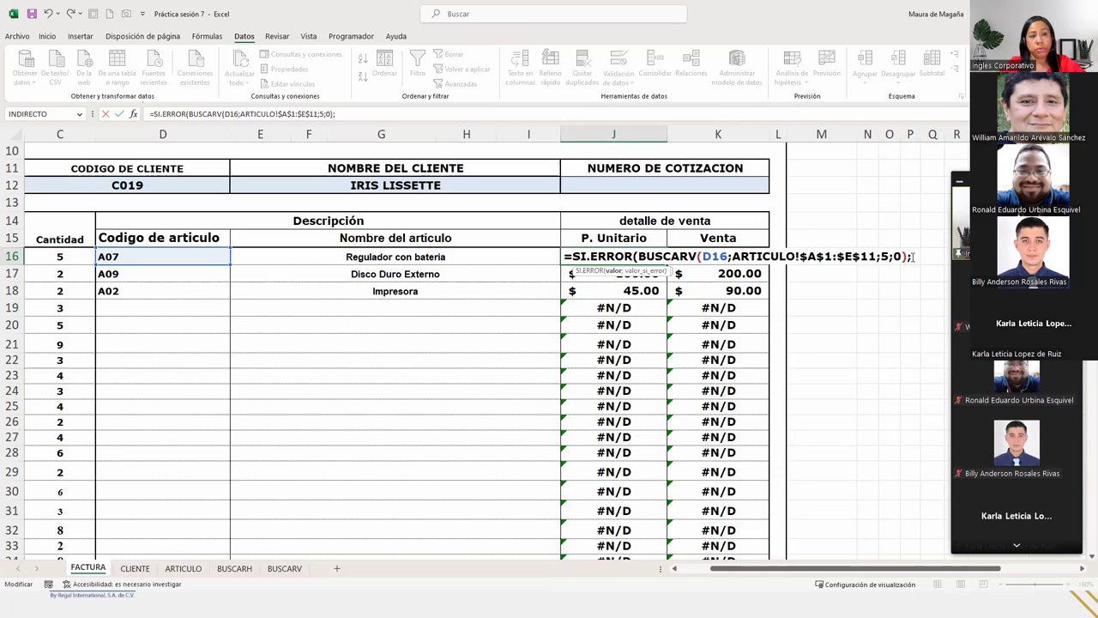
type("0)")
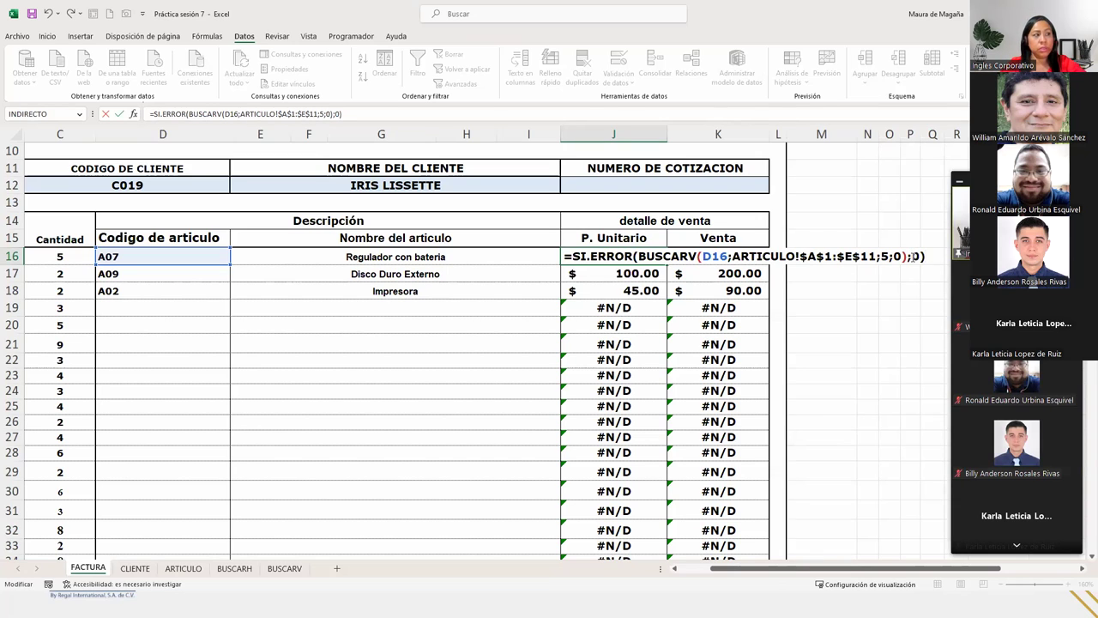
key("Return")
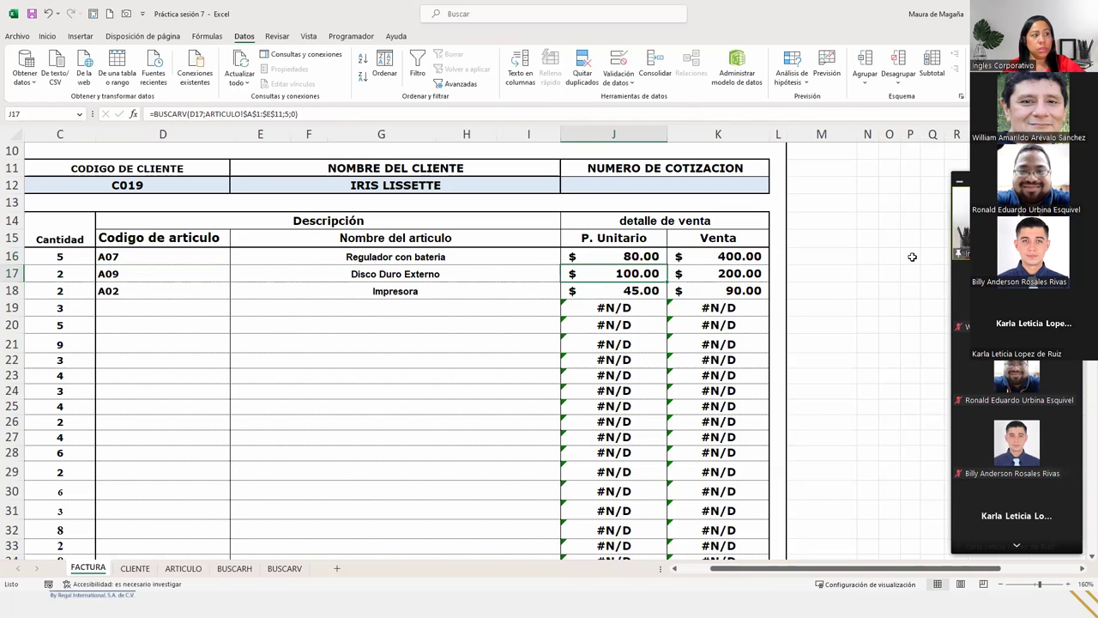
- Fill J16's error-proof price formula down to J38 so blank rows show zero
left_click(645, 257)
mouse_move(667, 265)
left_mouse_down()
mouse_move(667, 414)
mouse_move(648, 516)
left_mouse_up()
left_click(675, 525)
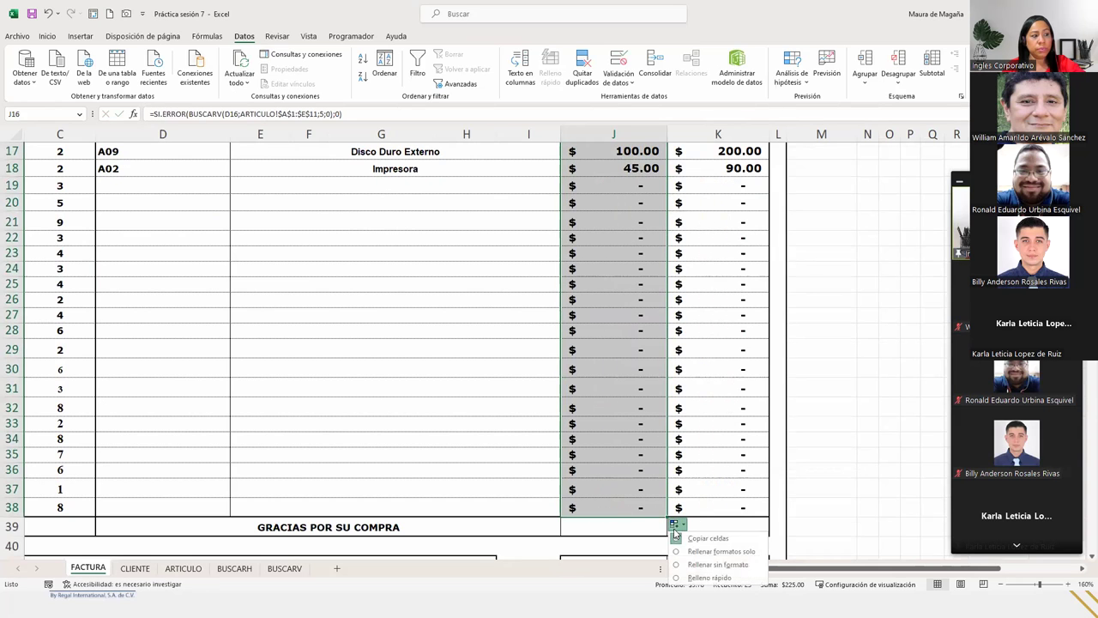
left_click(717, 579)
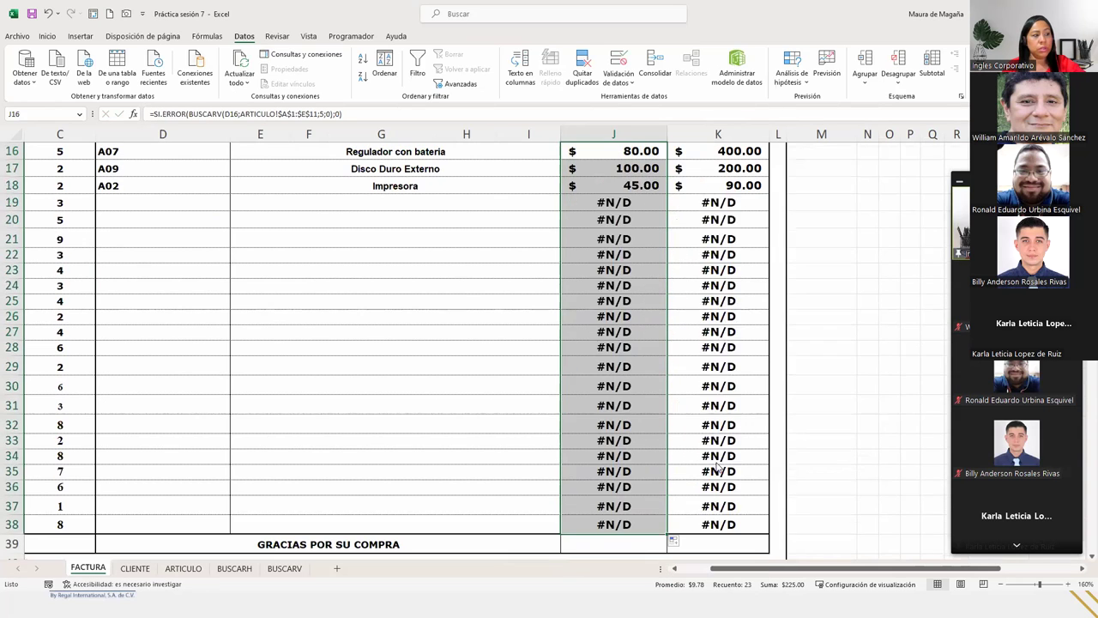
left_click(723, 201)
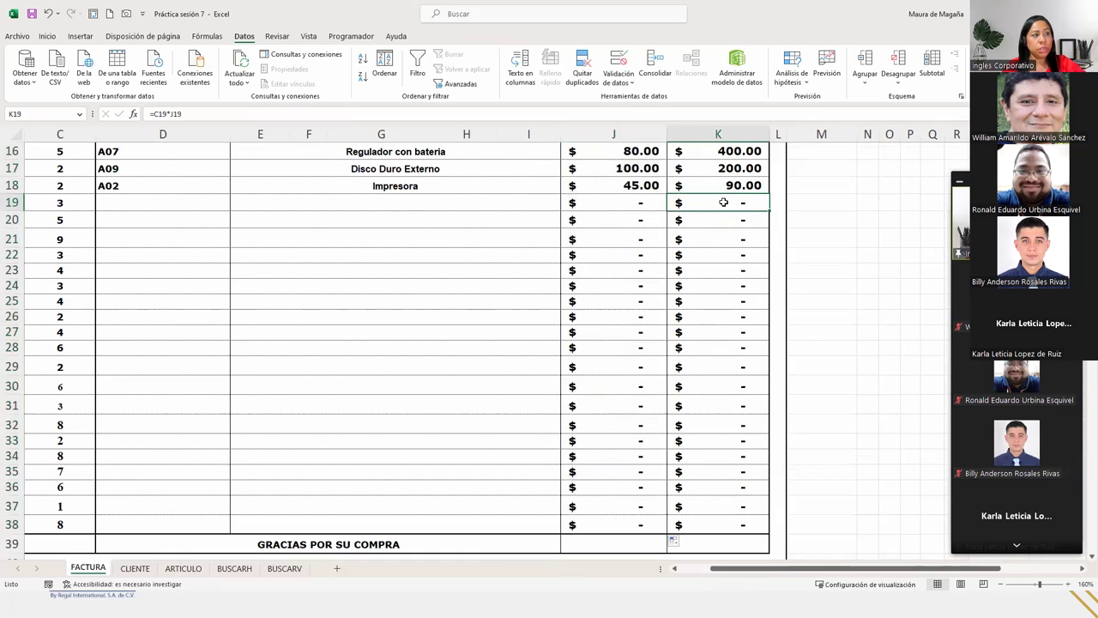
scroll(723, 202, "up", 1)
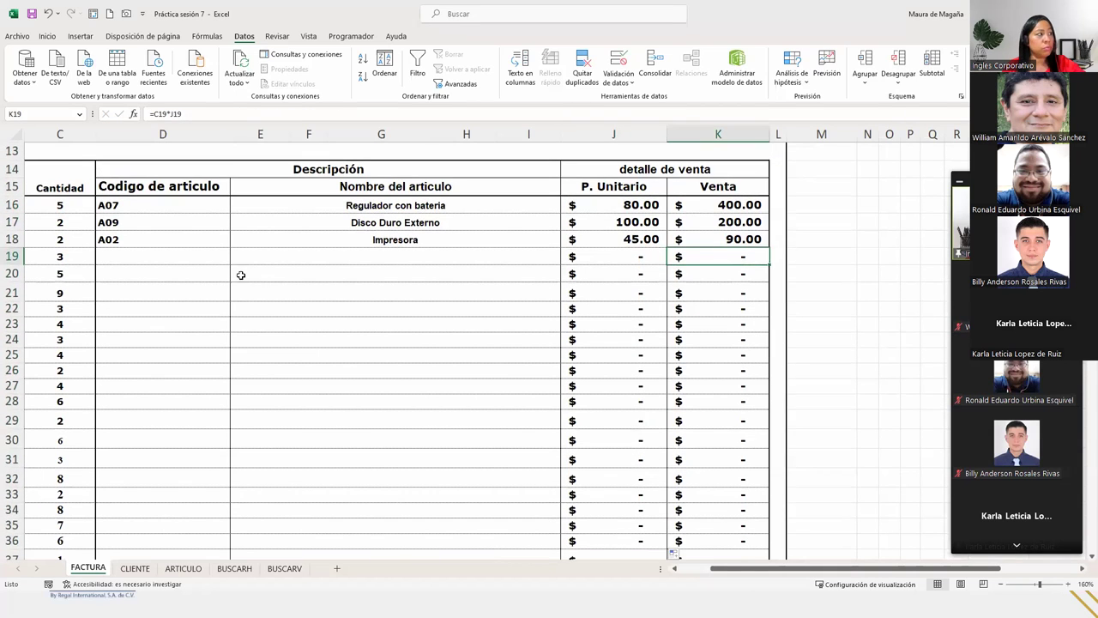
- Set D19's item code to A05, giving Switch at $160.00 and $480.00
left_click(203, 254)
left_click(236, 258)
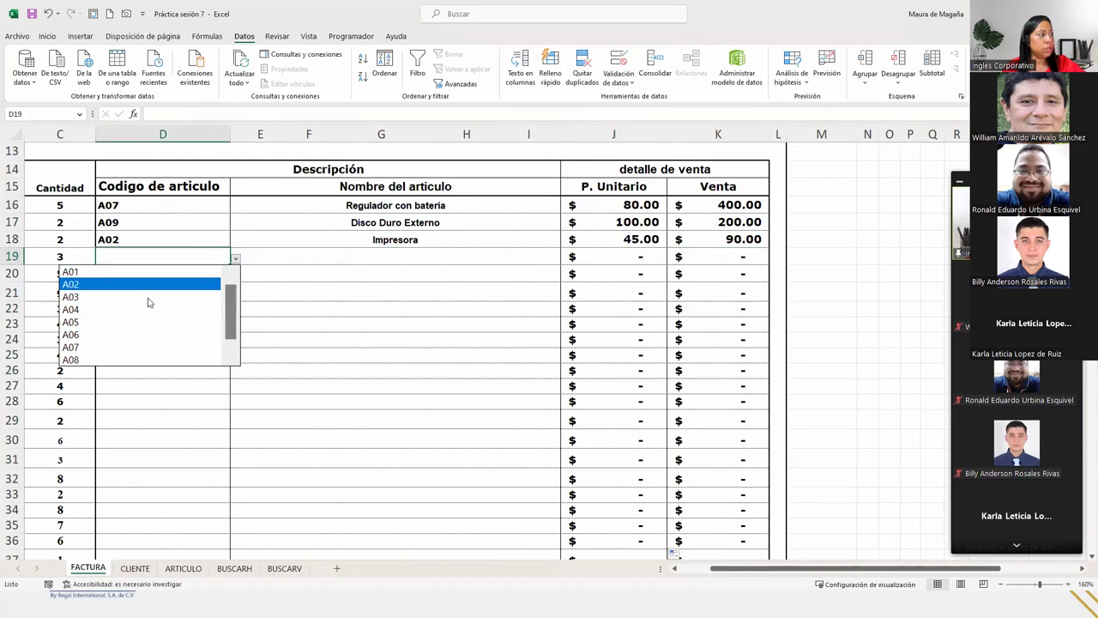
left_click(133, 322)
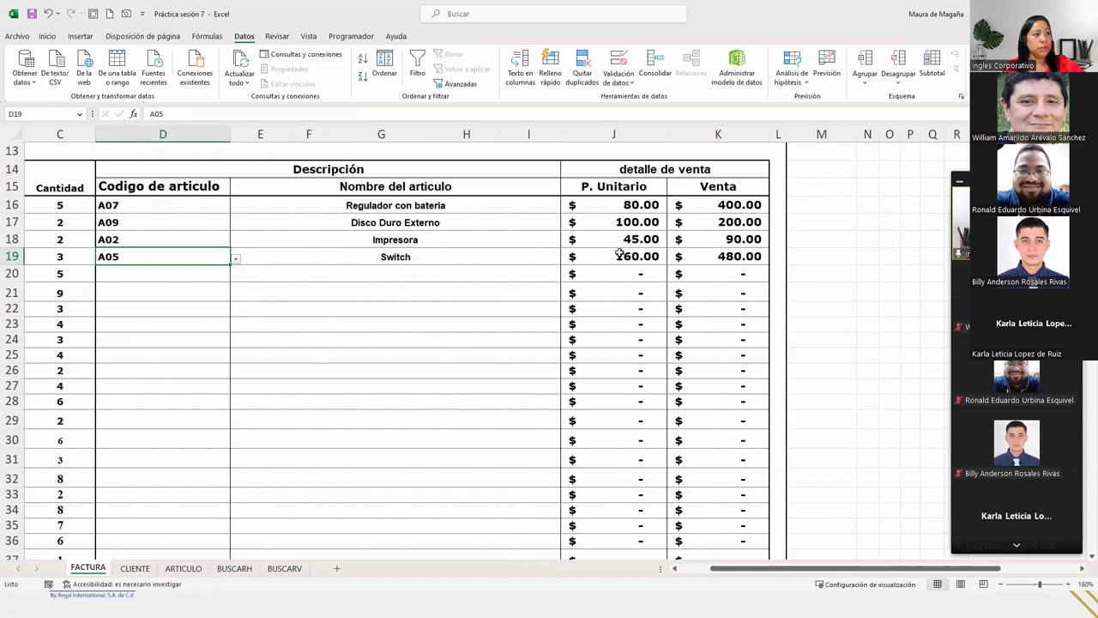
left_click(712, 258)
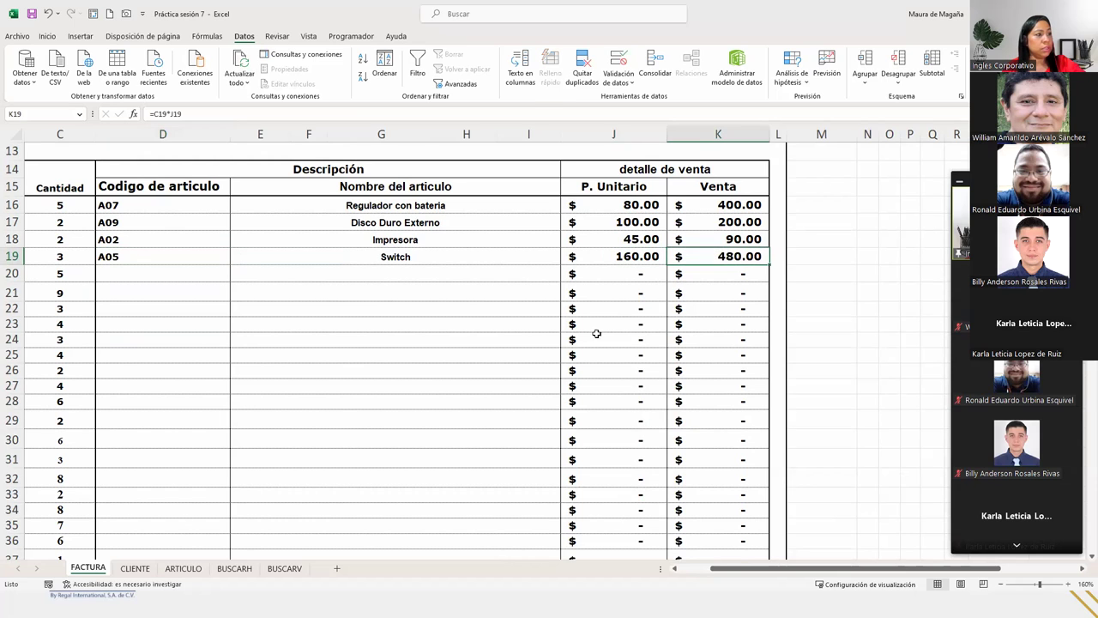
double_click(612, 257)
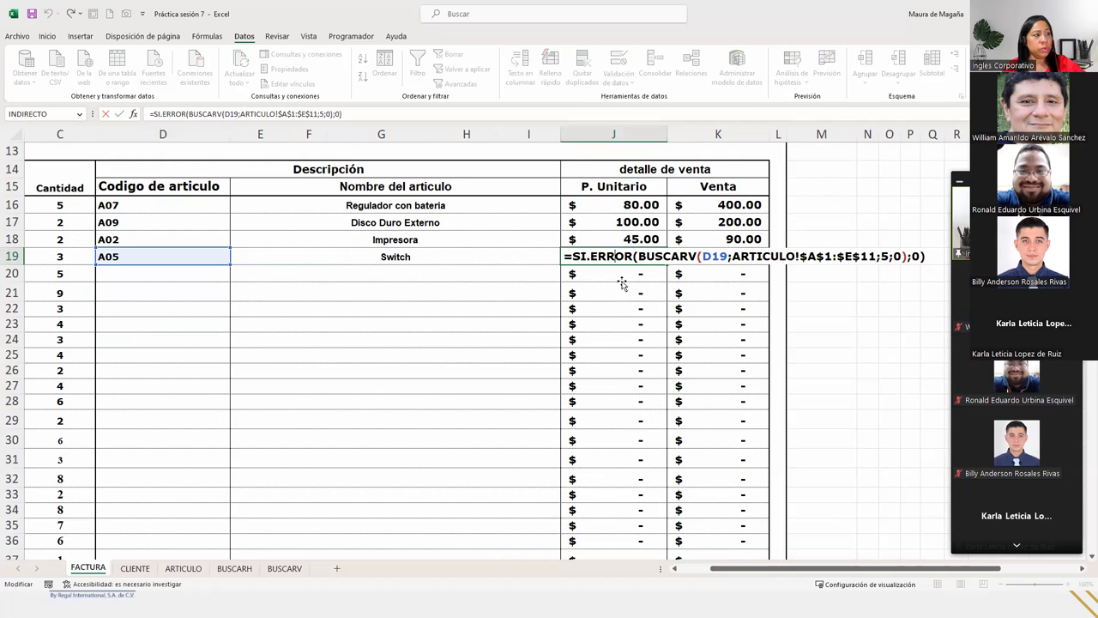
left_click(618, 269)
double_click(618, 269)
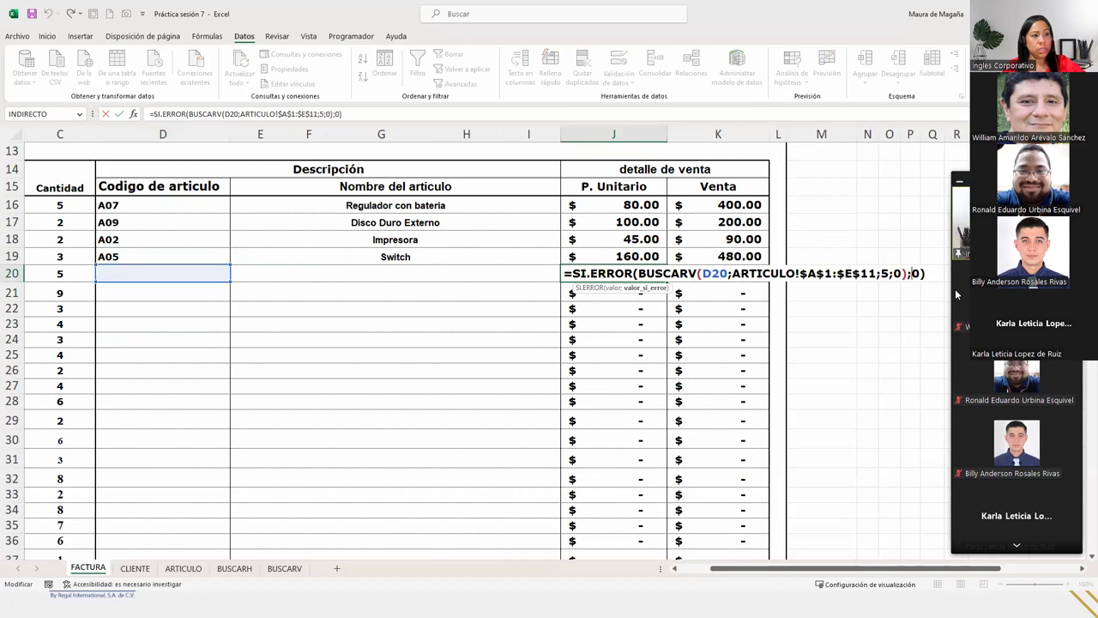
key("BackSpace")
type("\" ")
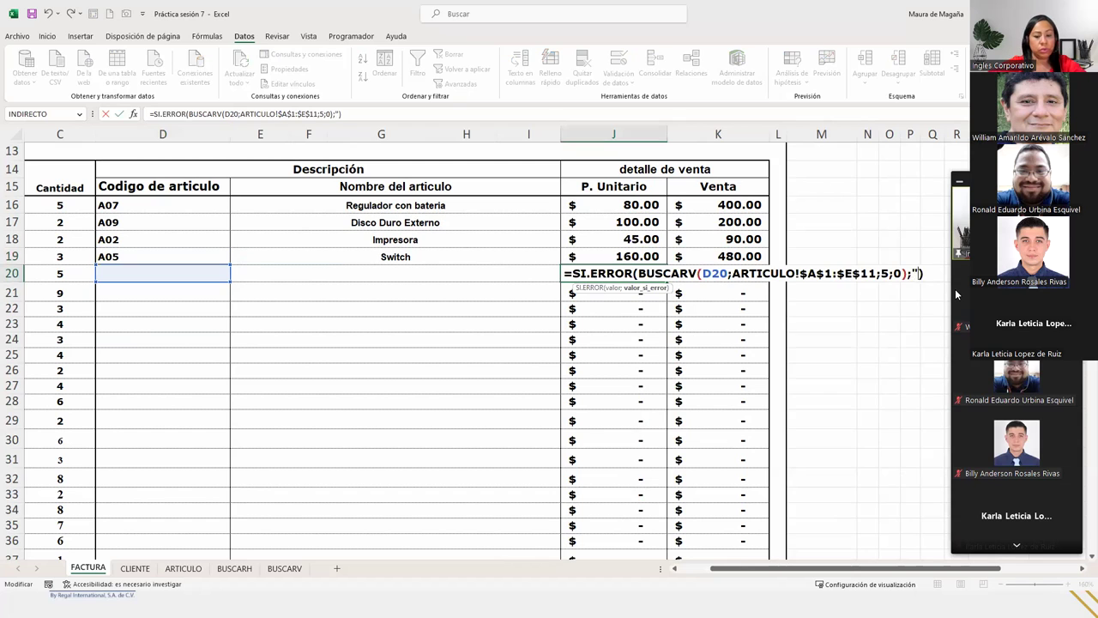
type("\"")
key("Return")
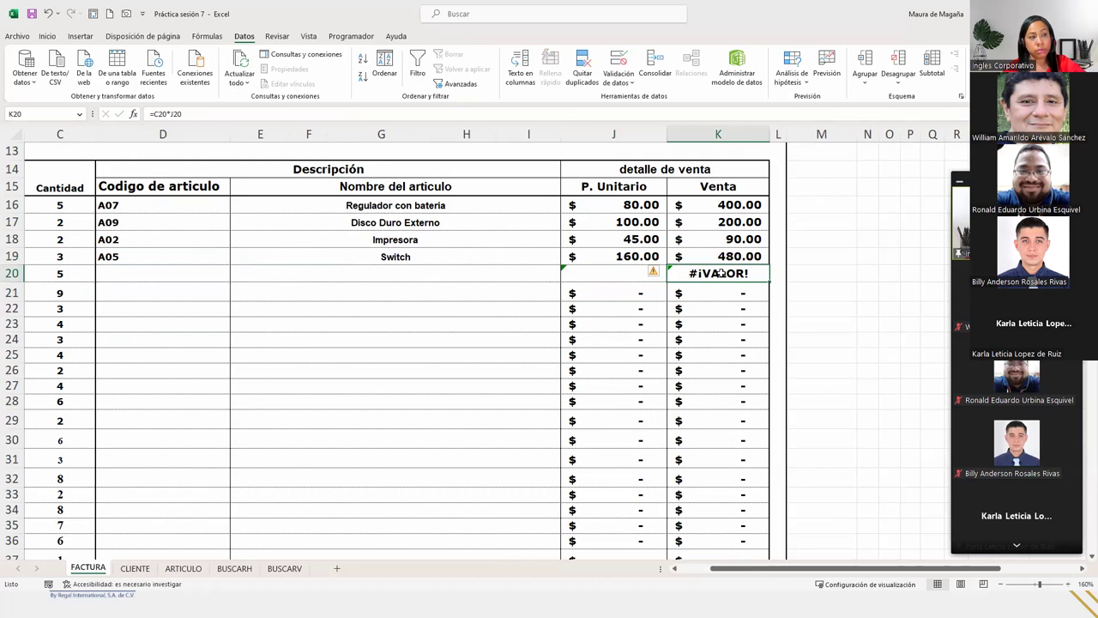
left_click(607, 269)
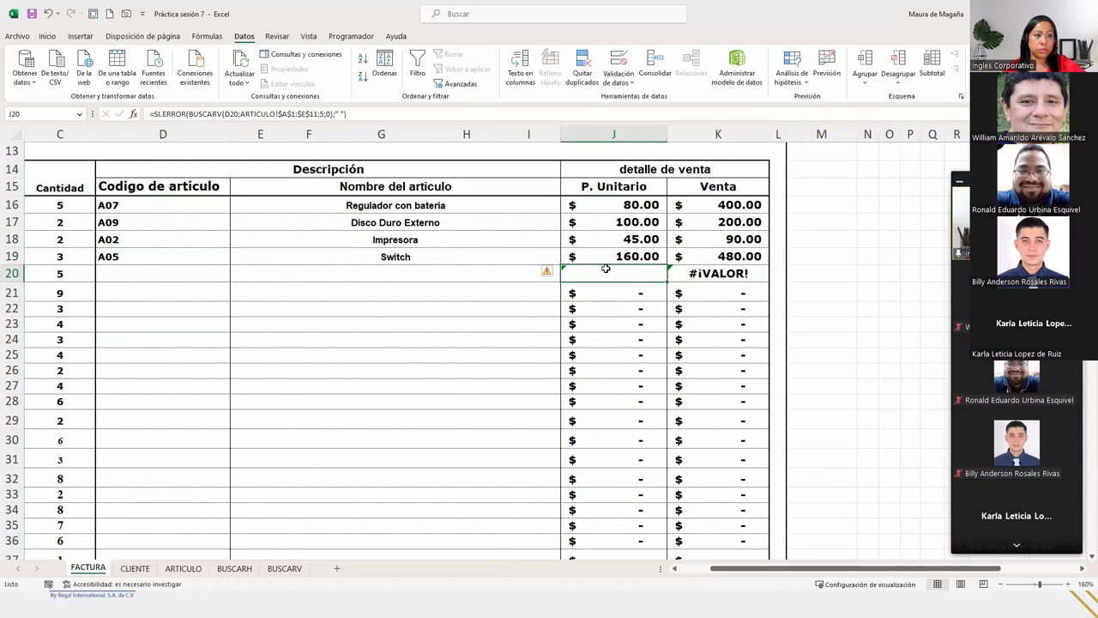
double_click(605, 269)
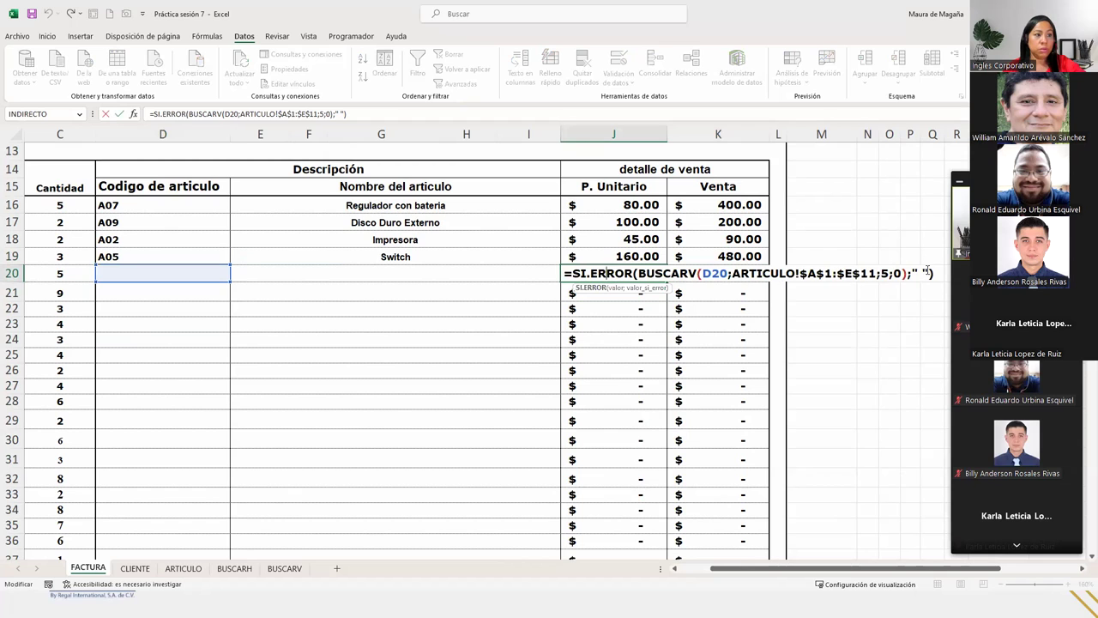
double_click(917, 271)
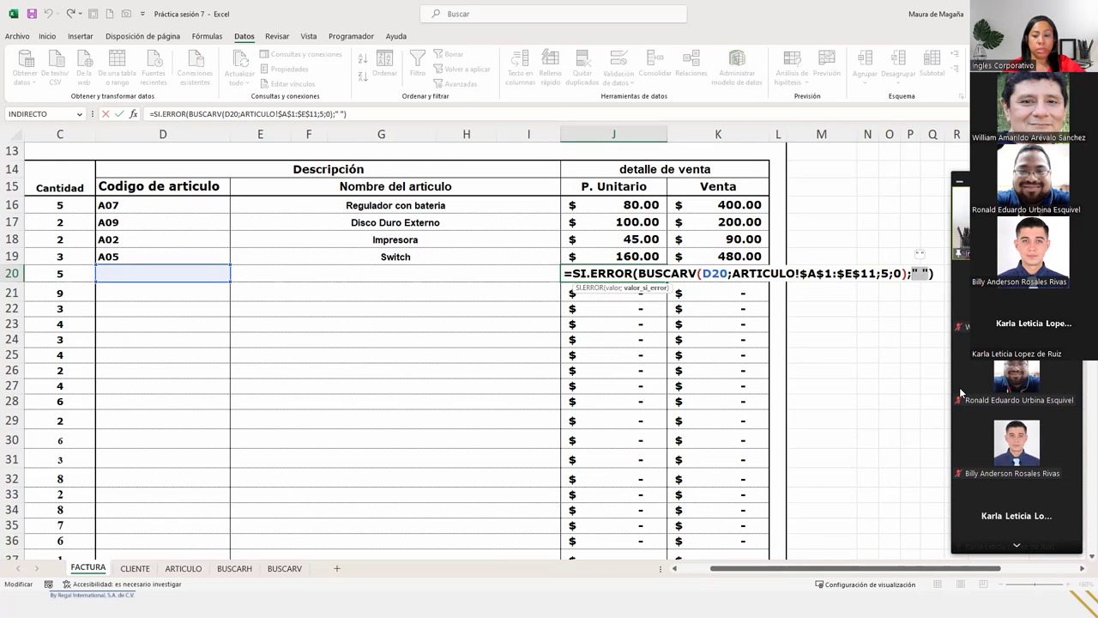
type("0")
key("Return")
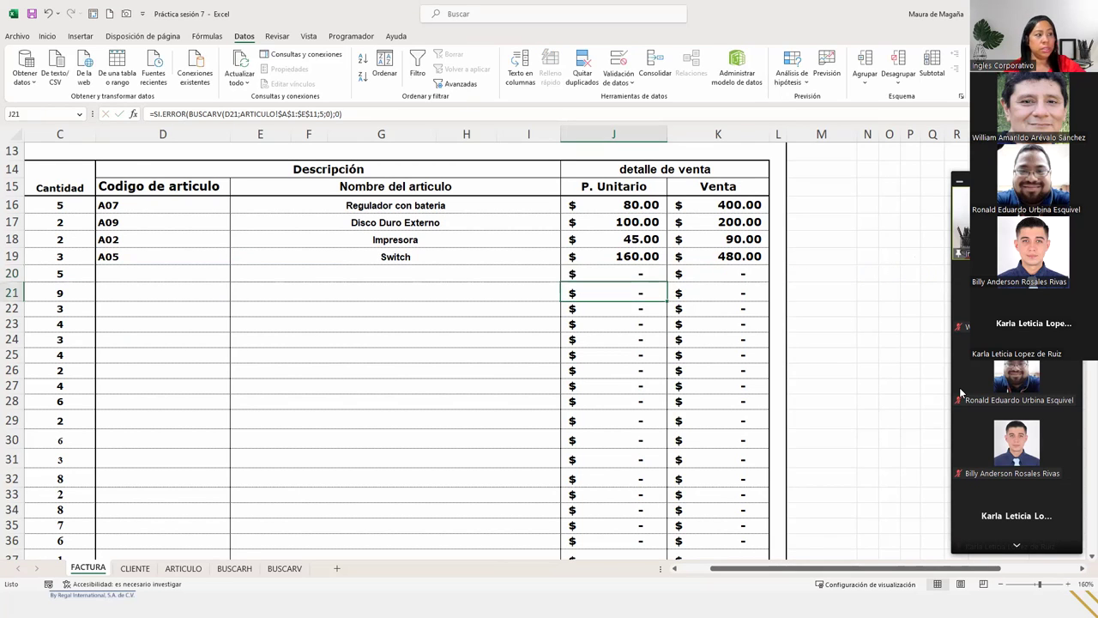
left_click_drag(609, 272, 640, 512)
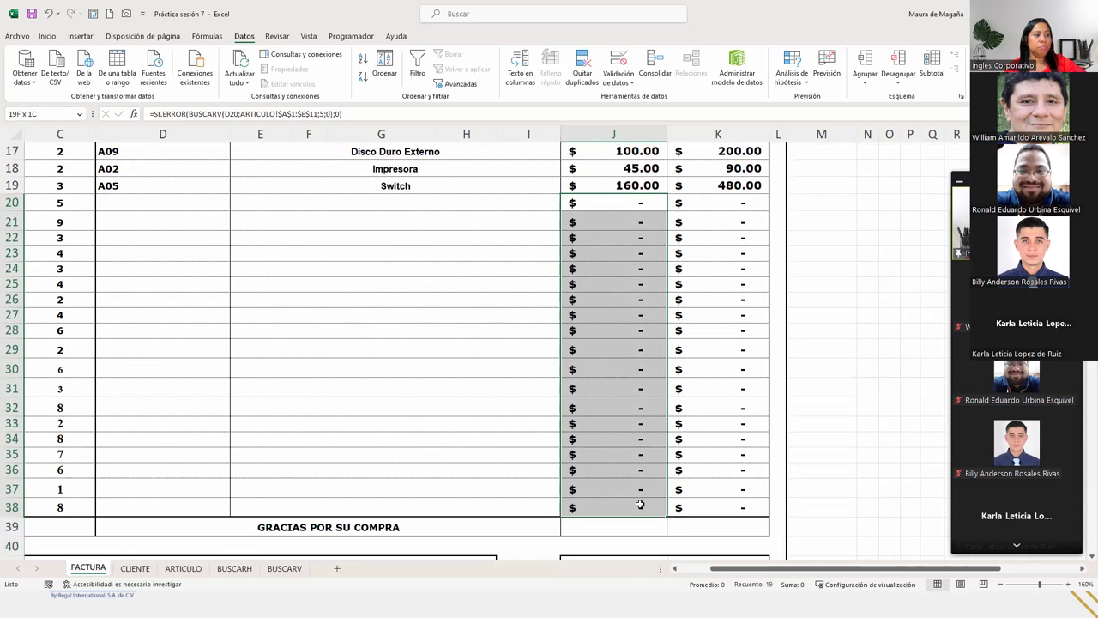
- Try the Número number format on the price cells, then undo it
scroll(611, 438, "up", 5)
scroll(441, 143, "down", 1)
scroll(440, 144, "down", 1)
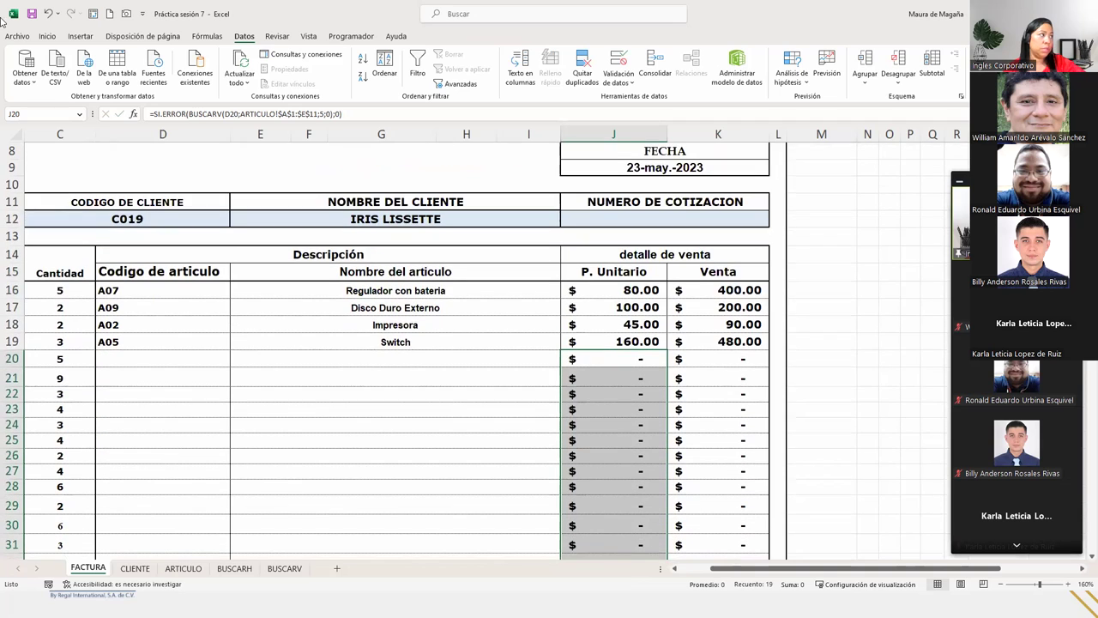
left_click(48, 37)
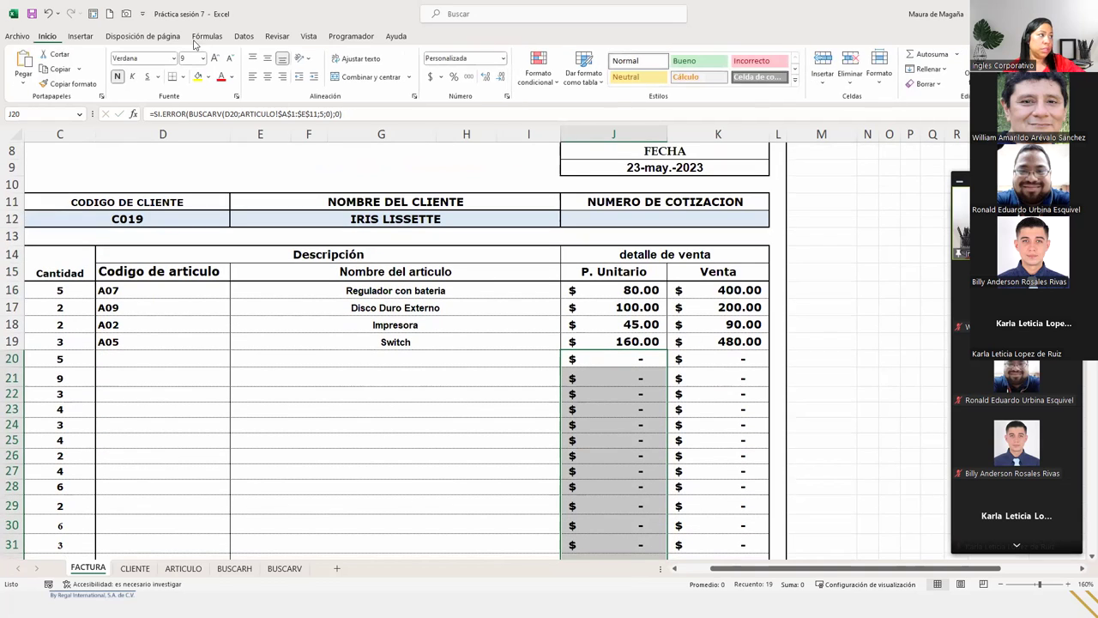
left_click(504, 58)
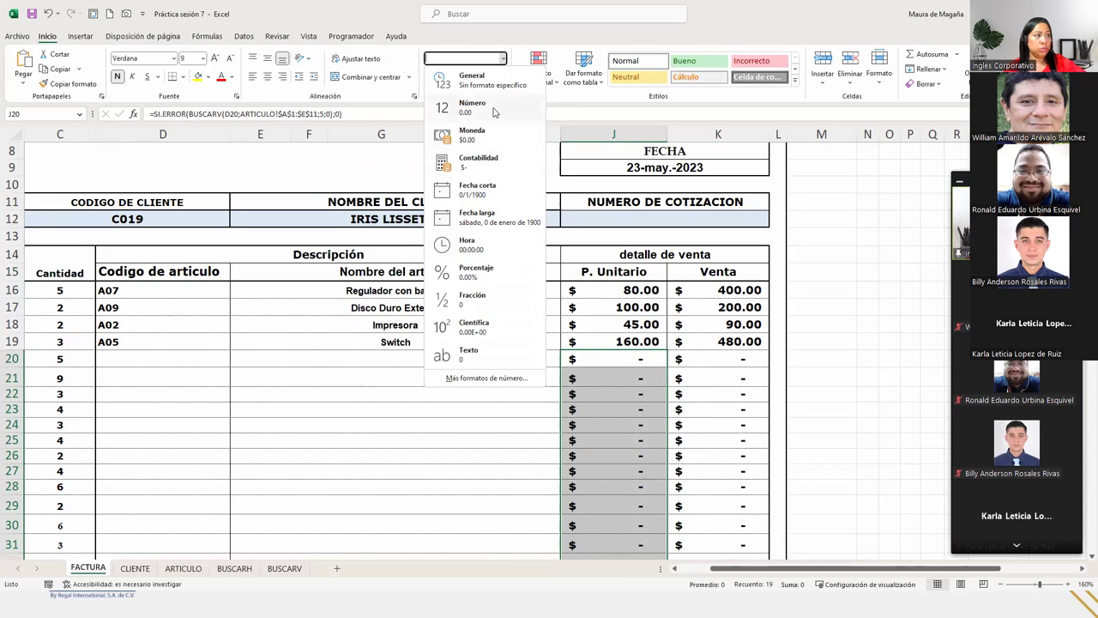
left_click(494, 112)
left_click(639, 471)
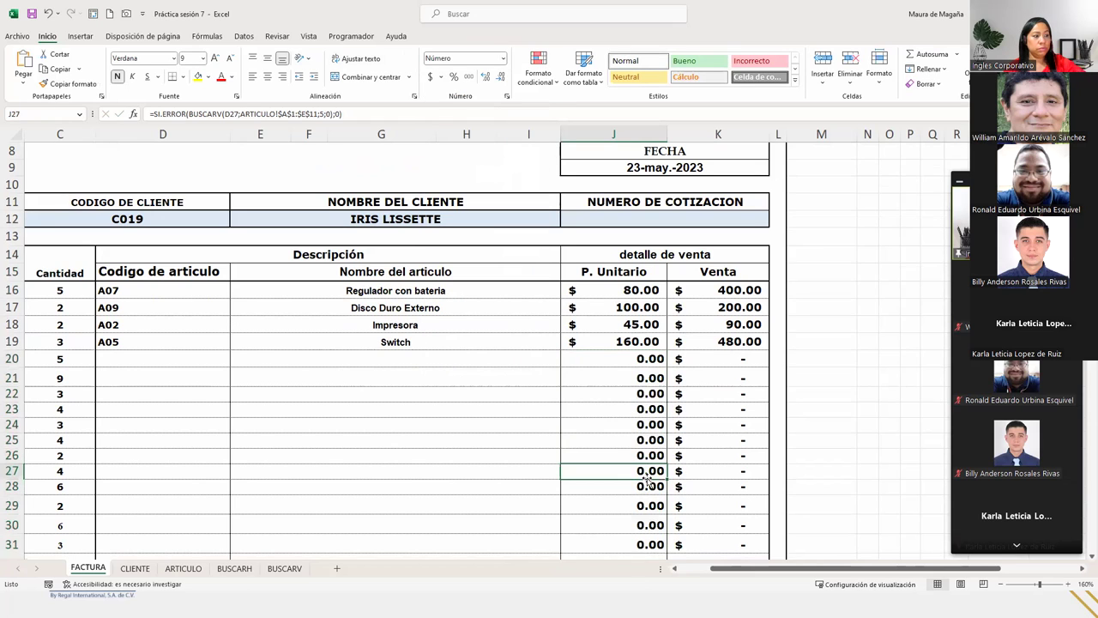
key("ctrl+z")
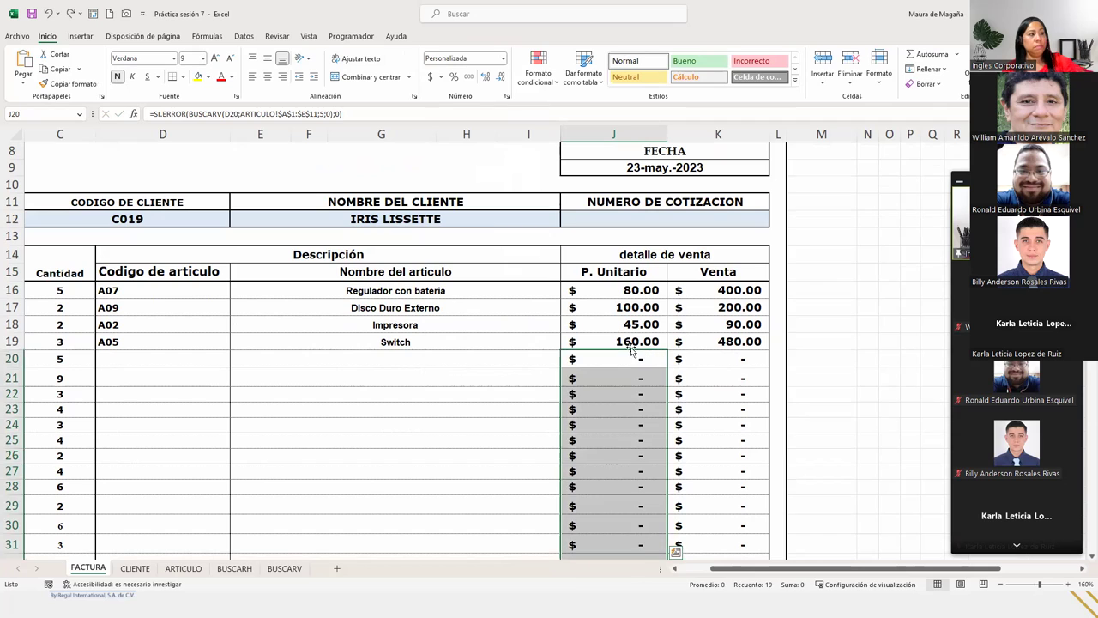
- Choose article code A03 in D20, filling in Cable VGA at 25.00 and 125.00
left_click(598, 364)
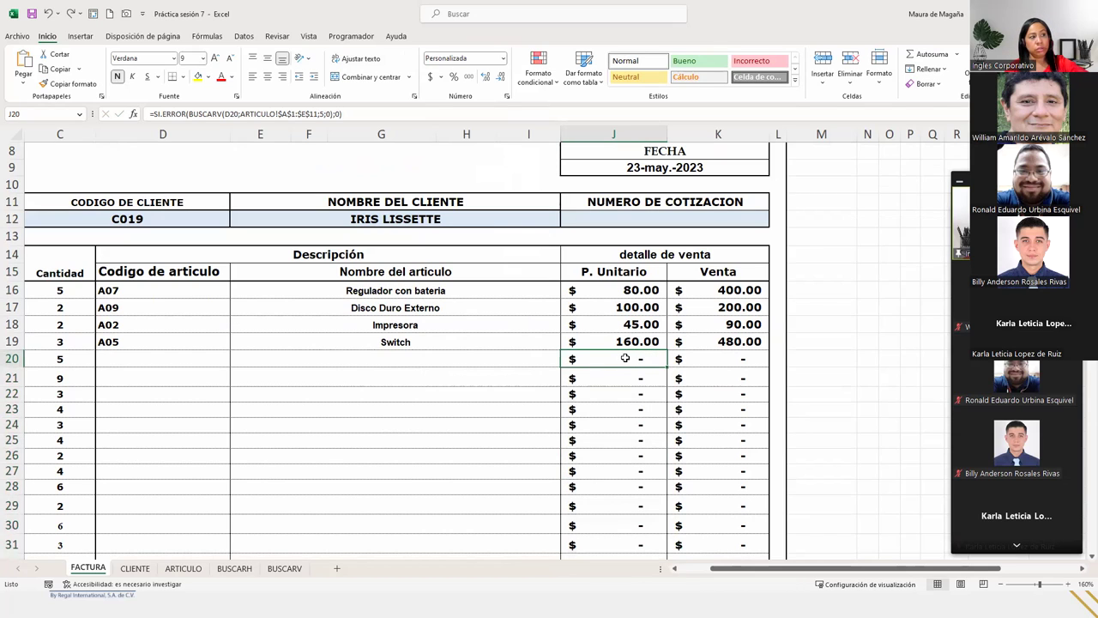
scroll(623, 357, "down", 1)
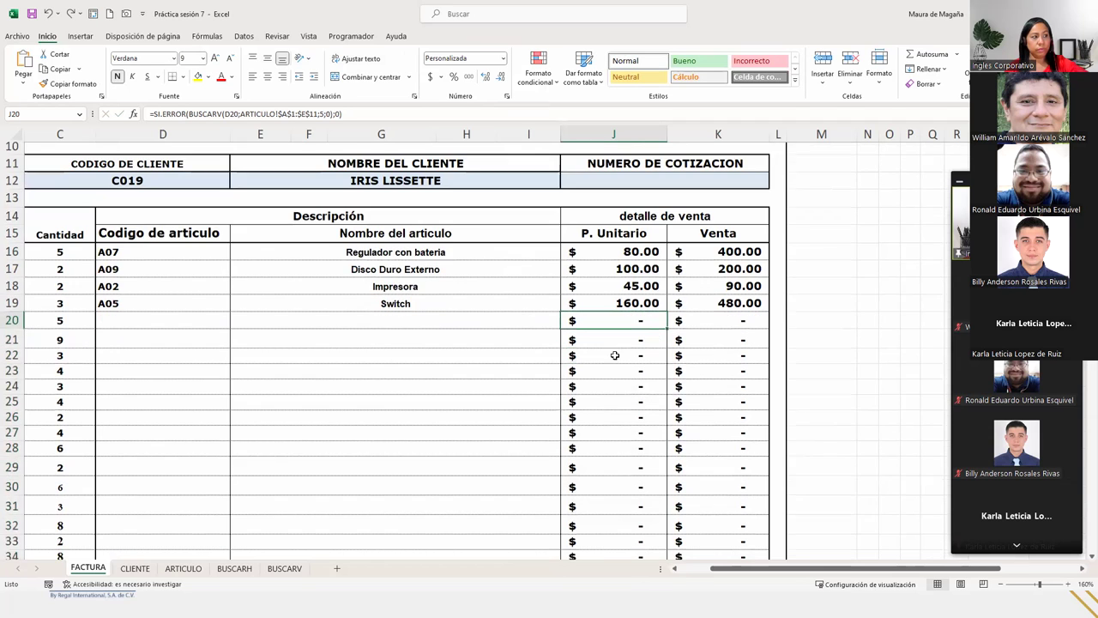
scroll(610, 356, "down", 5)
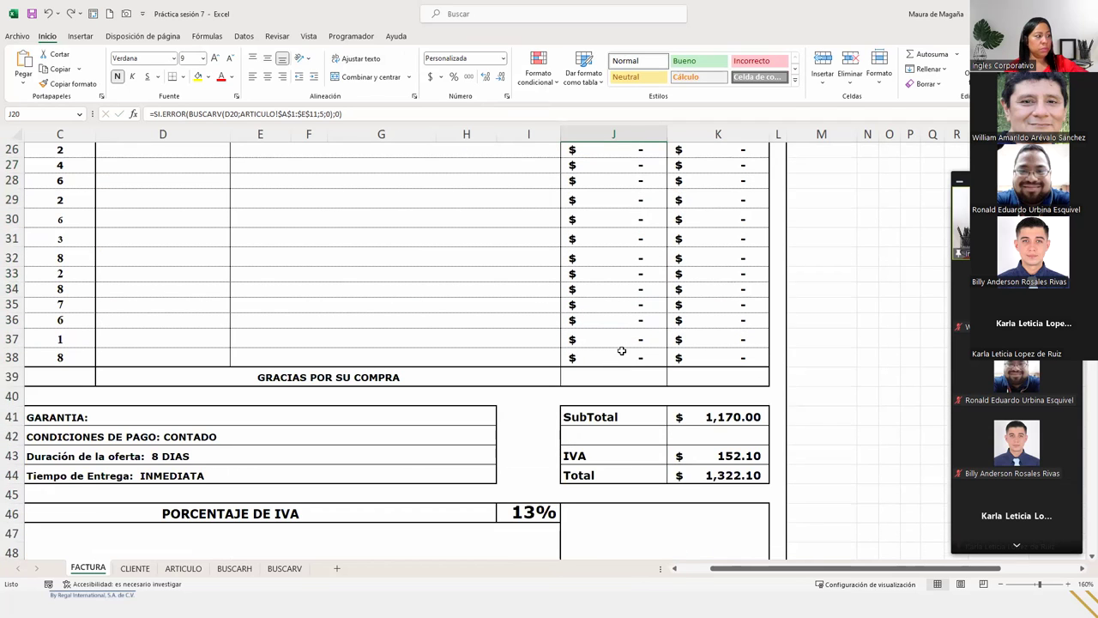
scroll(622, 351, "up", 2)
scroll(621, 351, "up", 2)
scroll(621, 351, "down", 1)
scroll(622, 350, "up", 1)
scroll(514, 334, "up", 1)
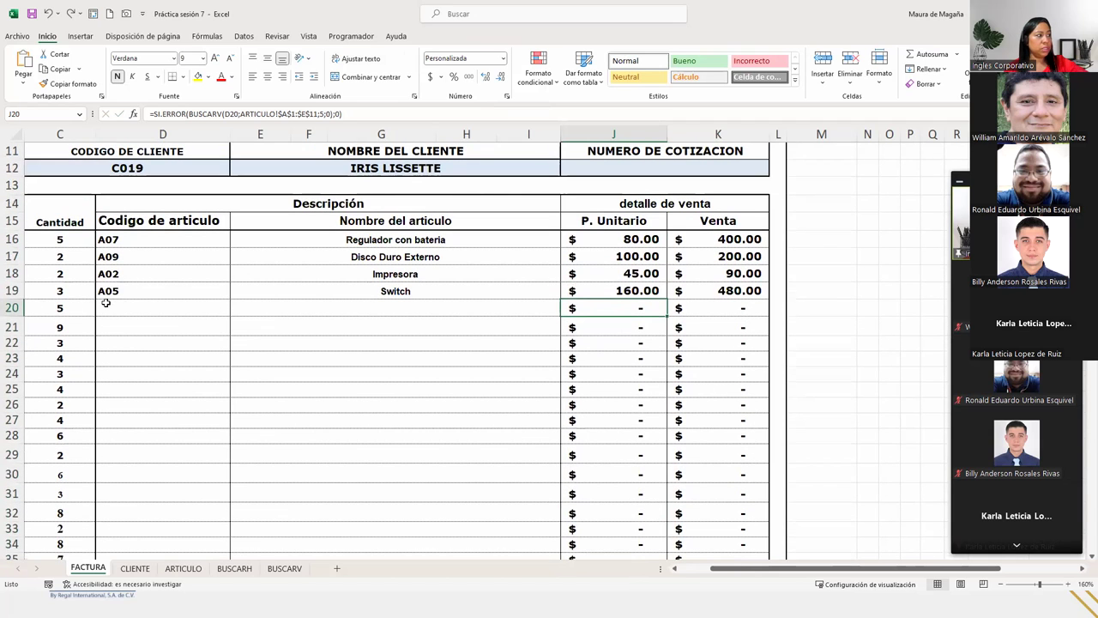
left_click(153, 313)
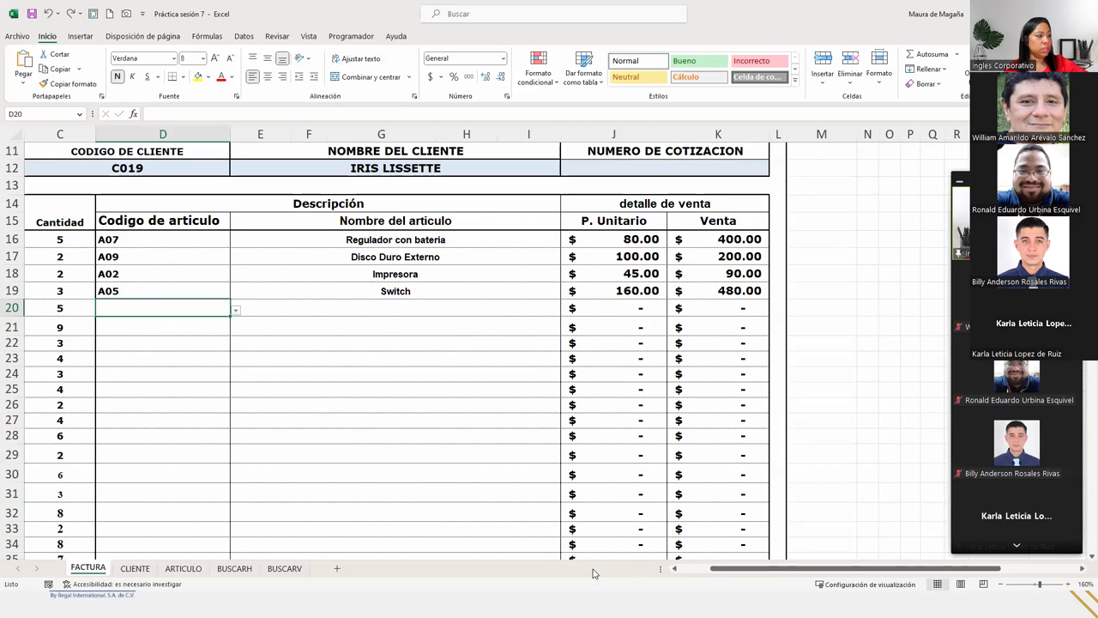
left_click_drag(741, 569, 708, 570)
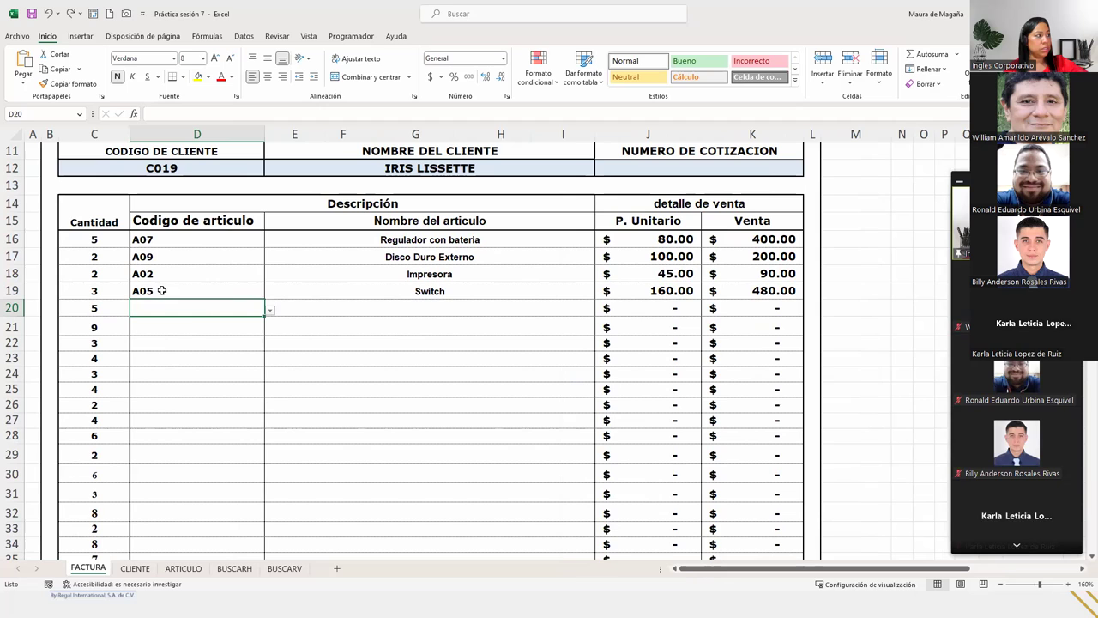
left_click(269, 312)
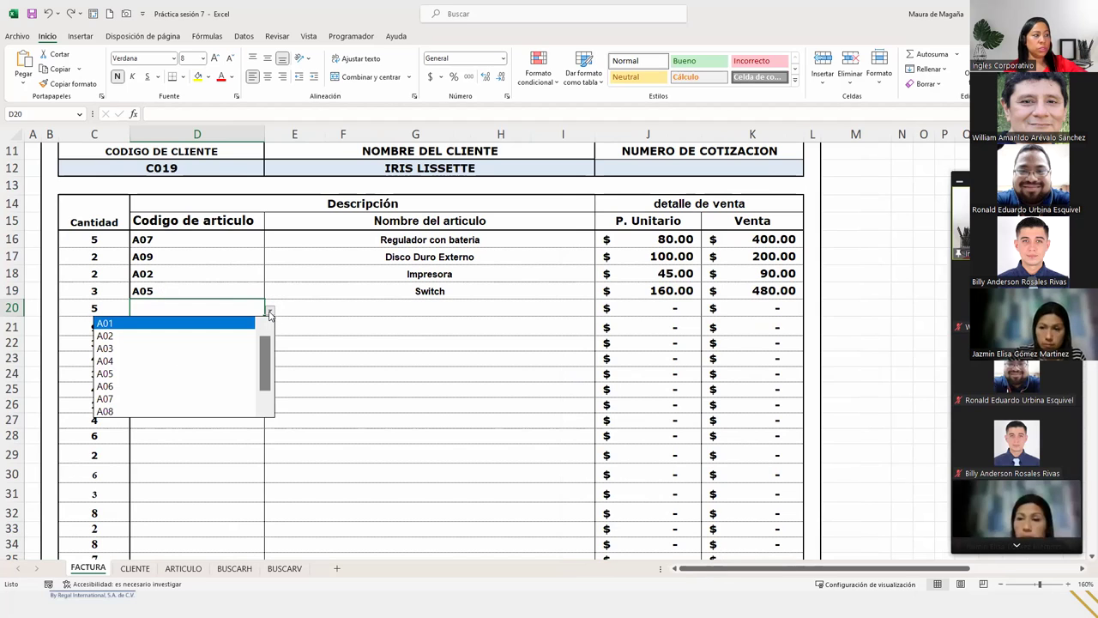
left_click(128, 350)
left_click(211, 326)
- Choose article code A07 for row 21, bringing in Regulador con bateria at 80.00
left_click(269, 330)
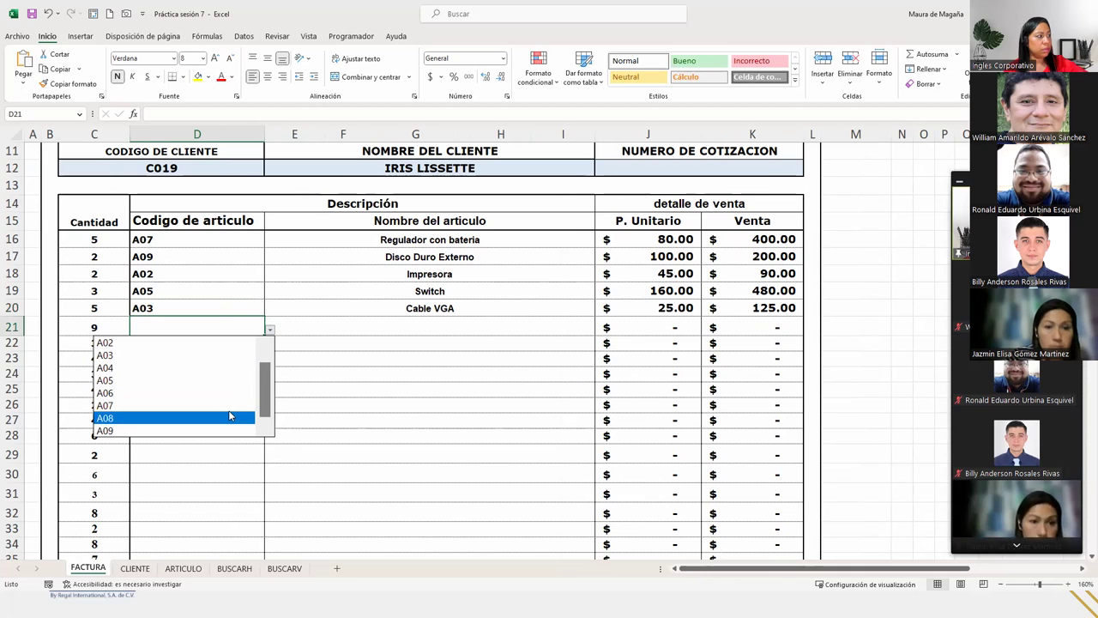
left_click(219, 418)
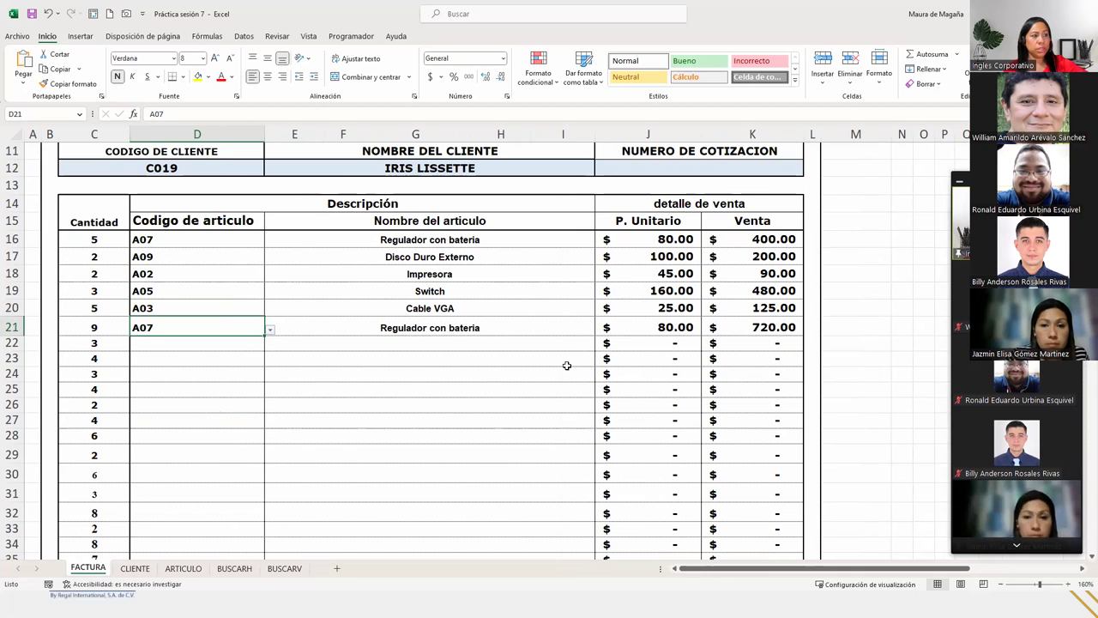
left_click(352, 349)
scroll(351, 350, "up", 1)
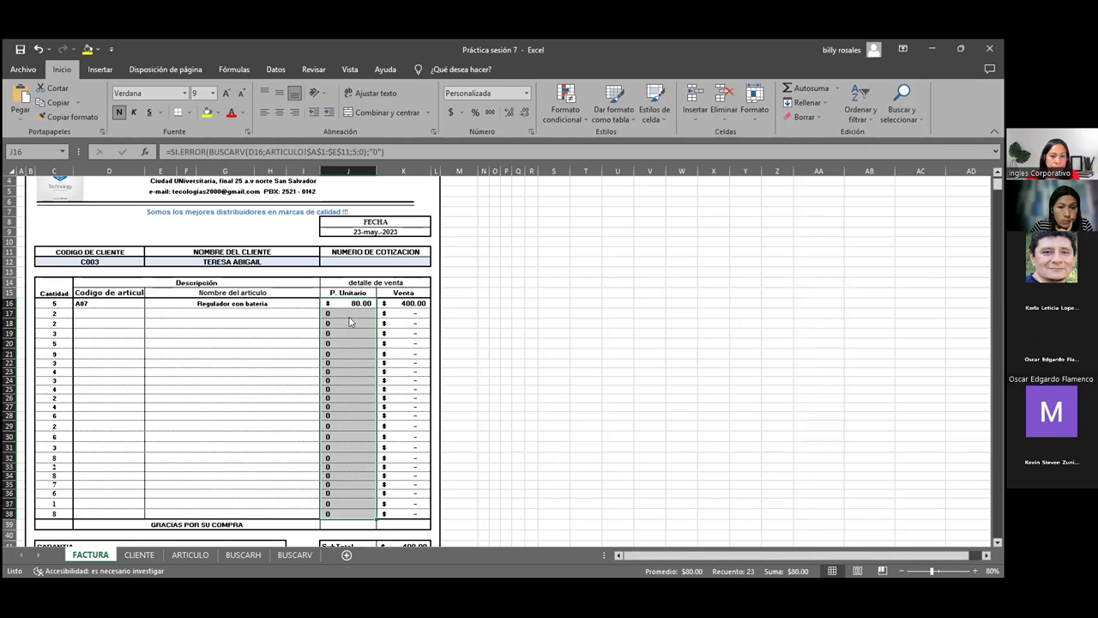
- Apply the Accounting number format with the $ symbol to the unit-price cells from J17 down
left_click_drag(350, 313, 343, 519)
right_click(343, 433)
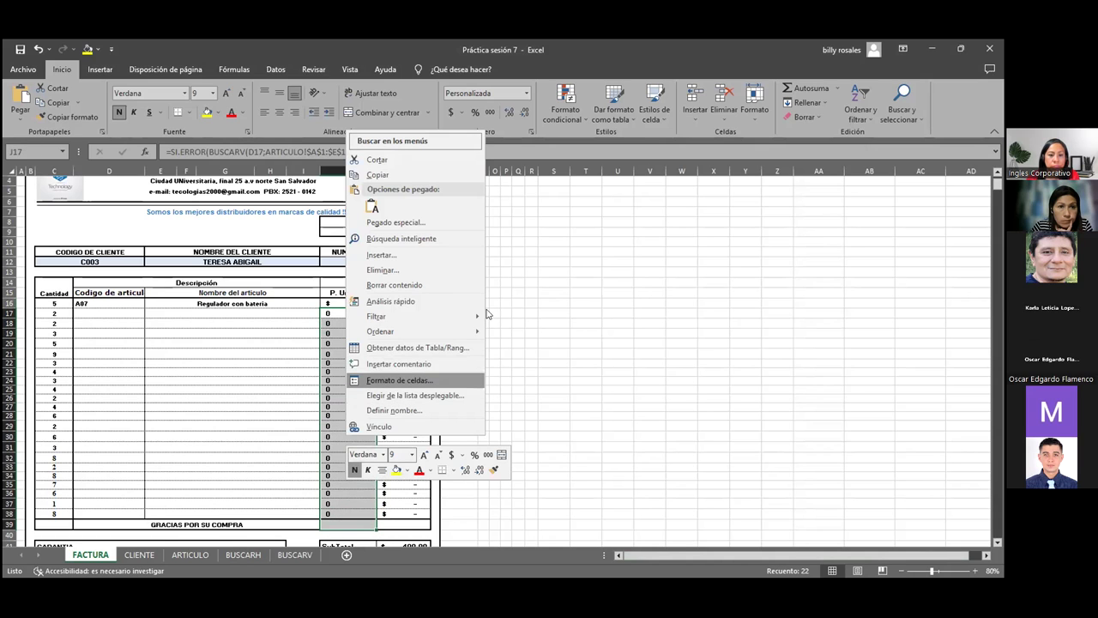
left_click(308, 305)
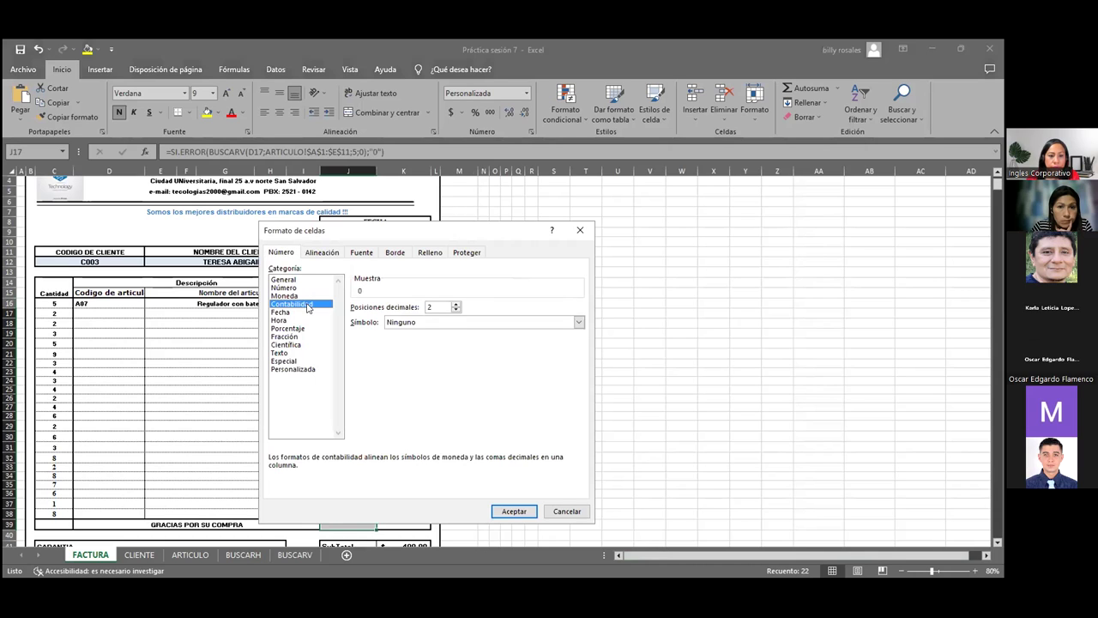
left_click(448, 323)
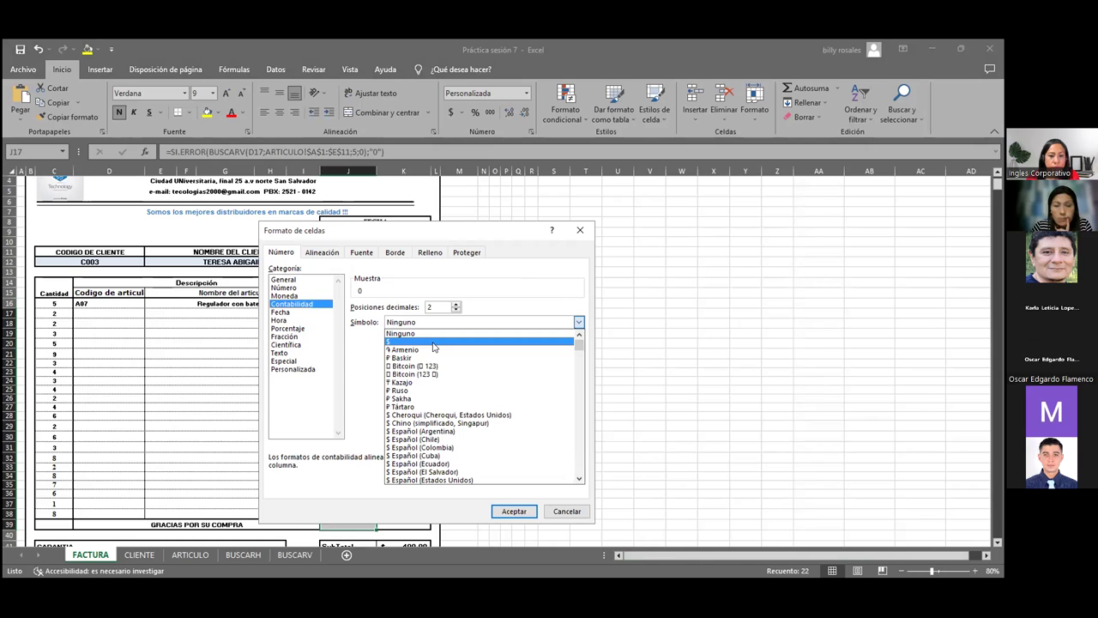
left_click(433, 342)
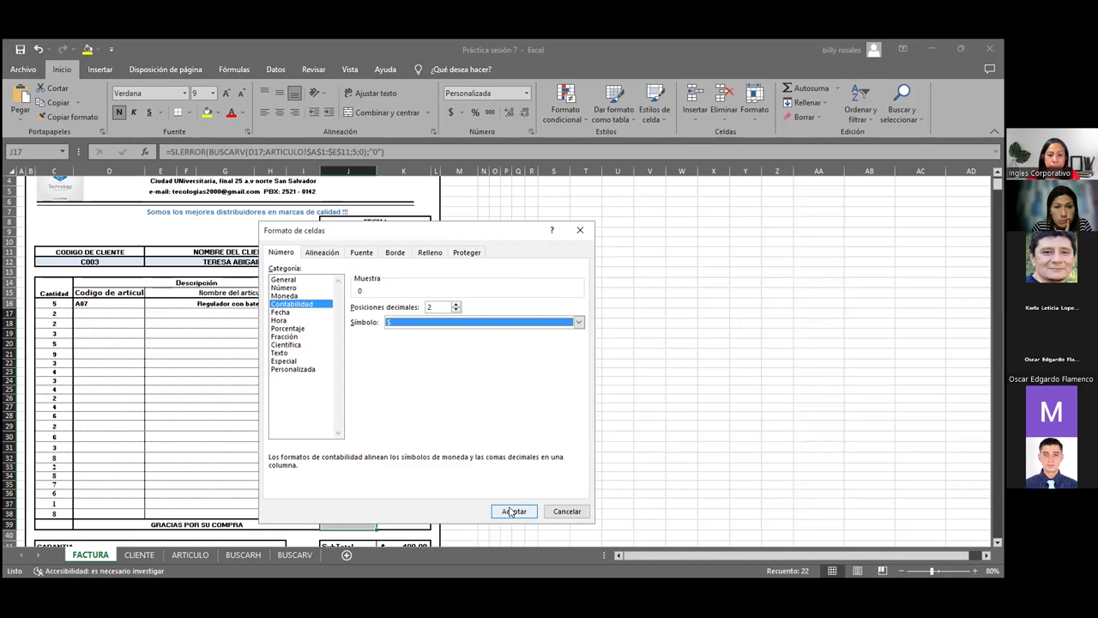
left_click(510, 507)
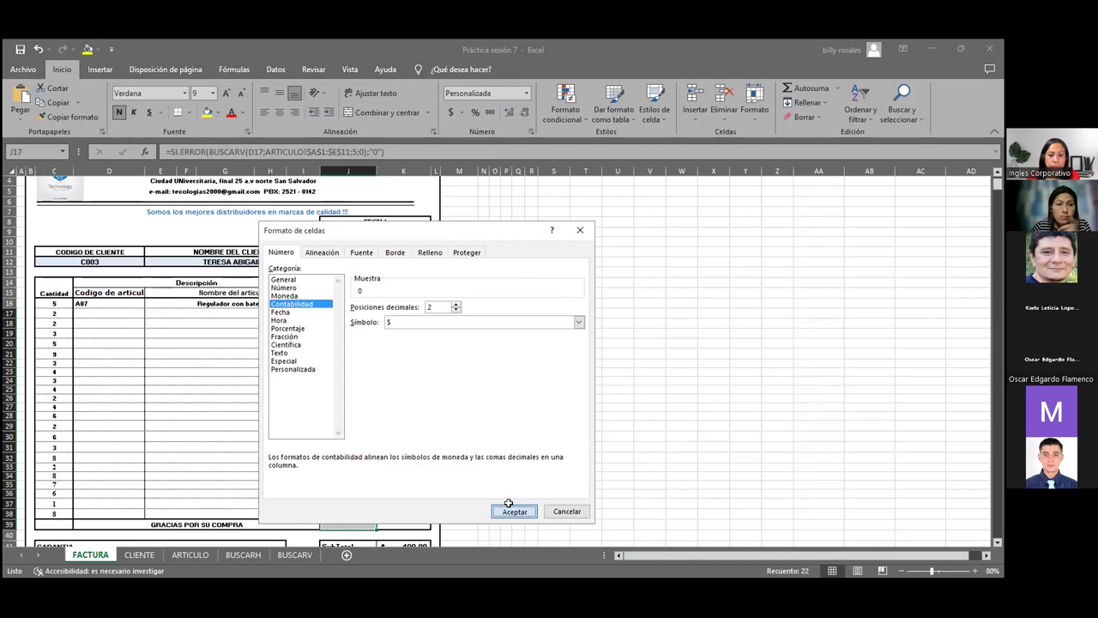
left_click(511, 508)
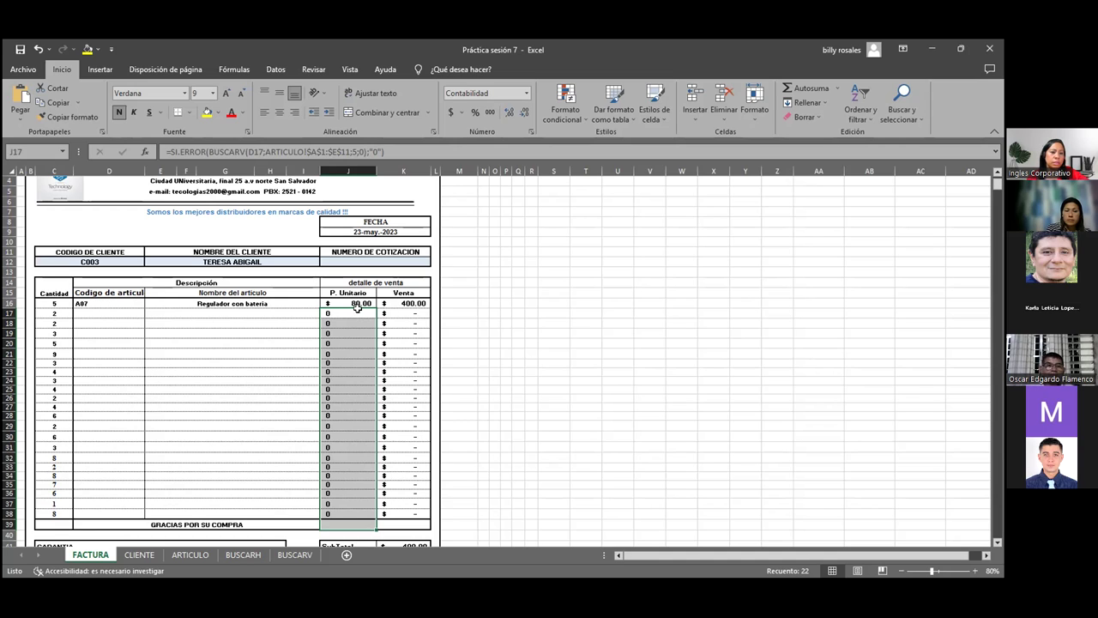
- Remove the quotes around 0 in J16's SI.ERROR formula so errors return a numeric 0
left_click(348, 301)
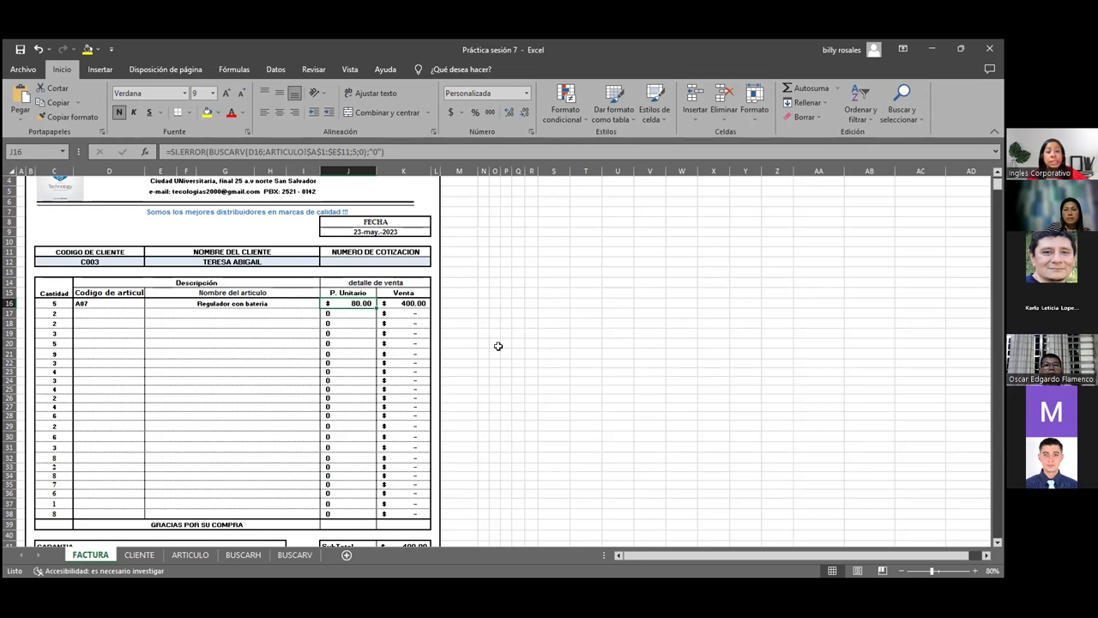
left_click(380, 151)
key("BackSpace")
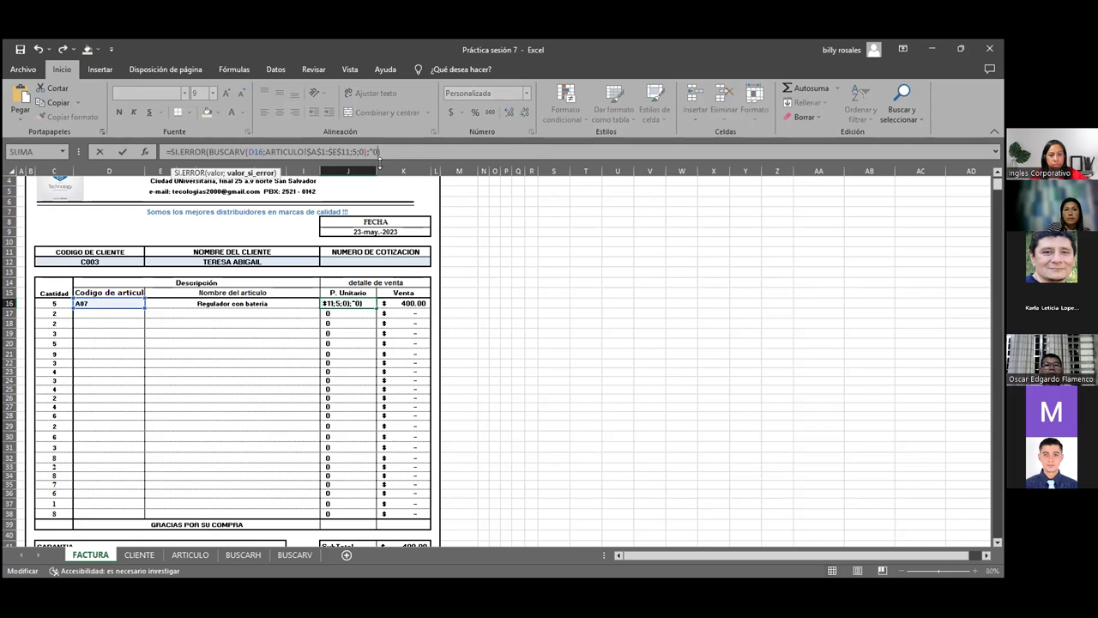
key("BackSpace")
left_click(369, 304)
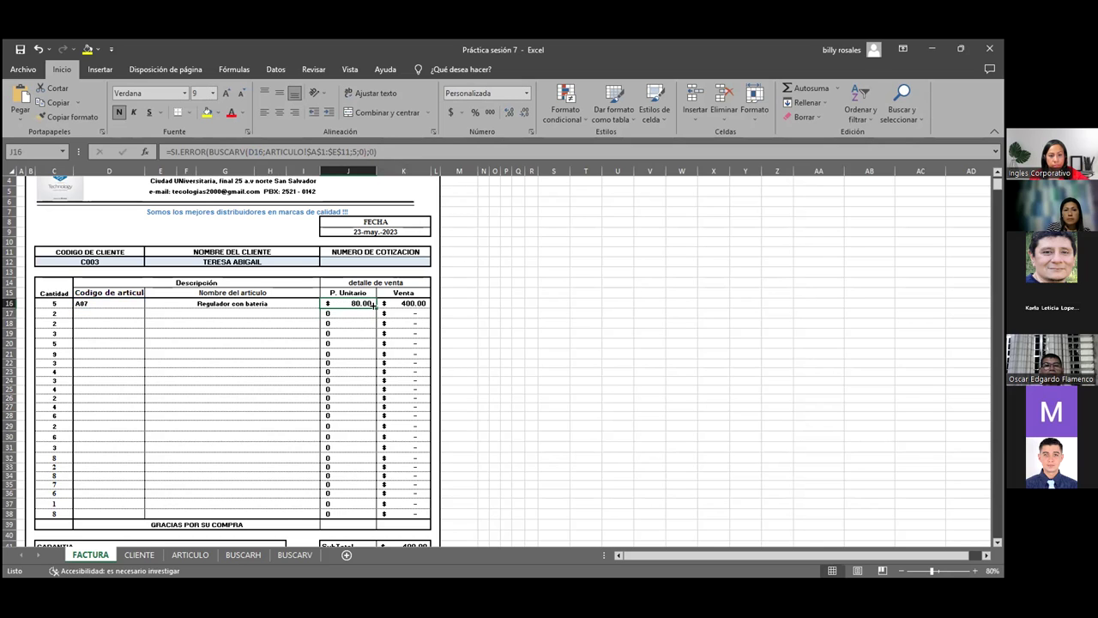
- Fill the J16 formula down to J38 without copying formatting
left_click_drag(374, 304, 363, 510)
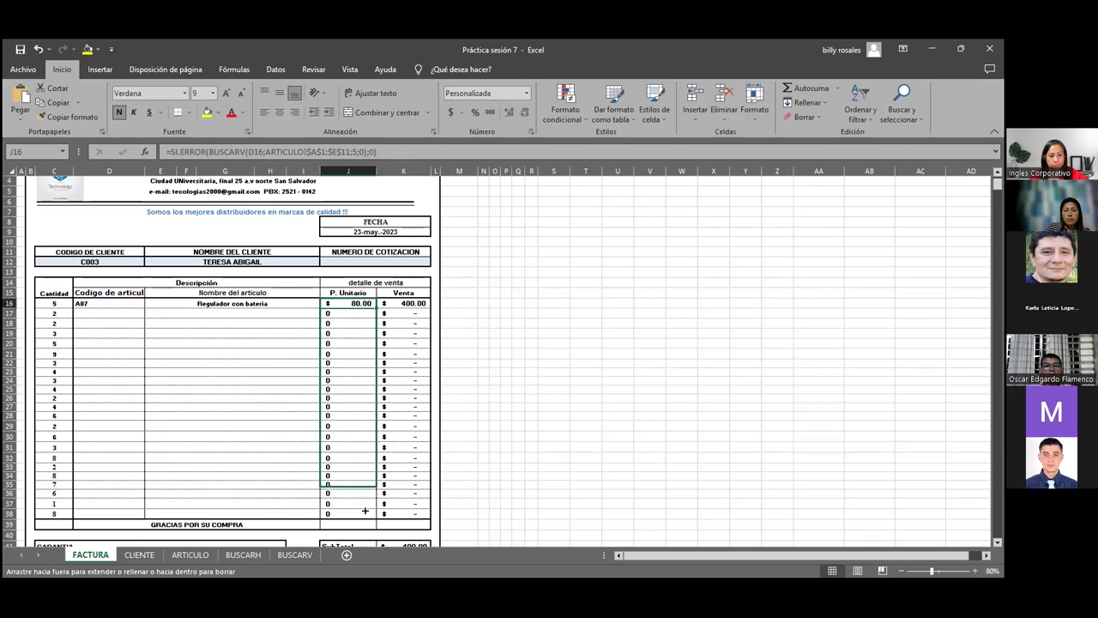
left_click_drag(362, 511, 364, 513)
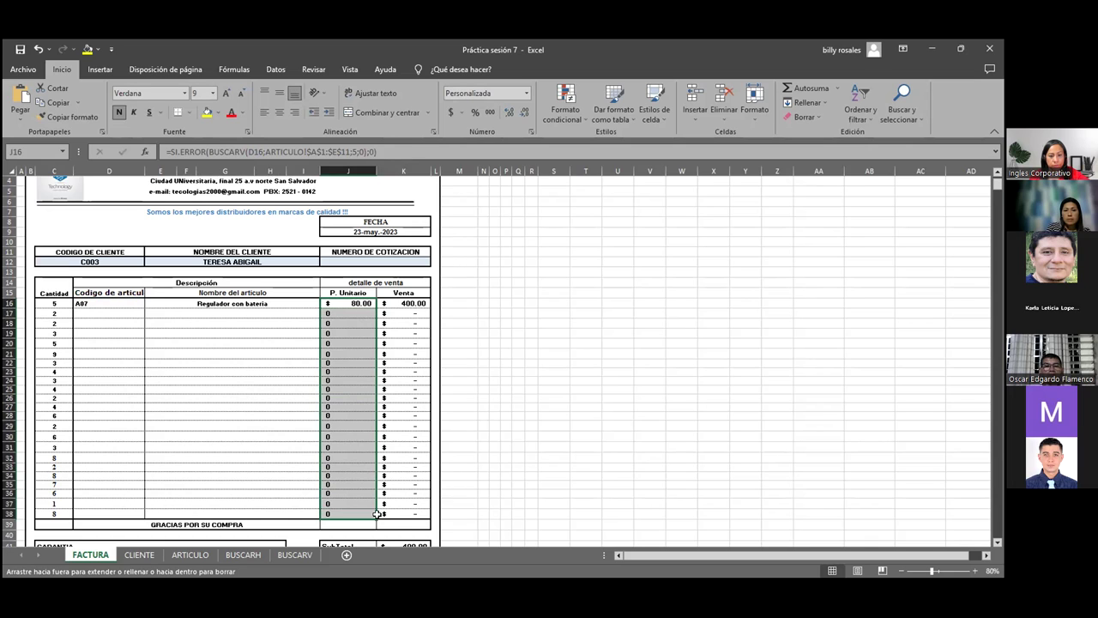
left_click(384, 525)
left_click(401, 498)
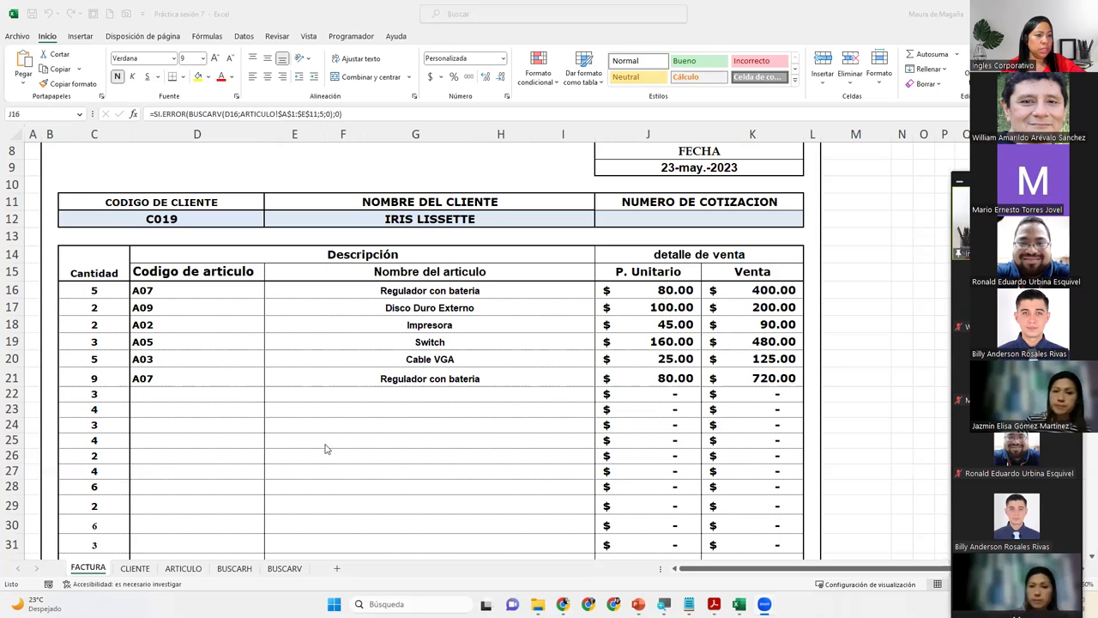
- Choose article A01 in D22 so row 22 shows Computadora at $800.00 with a $2,400.00 sale
left_click(652, 395)
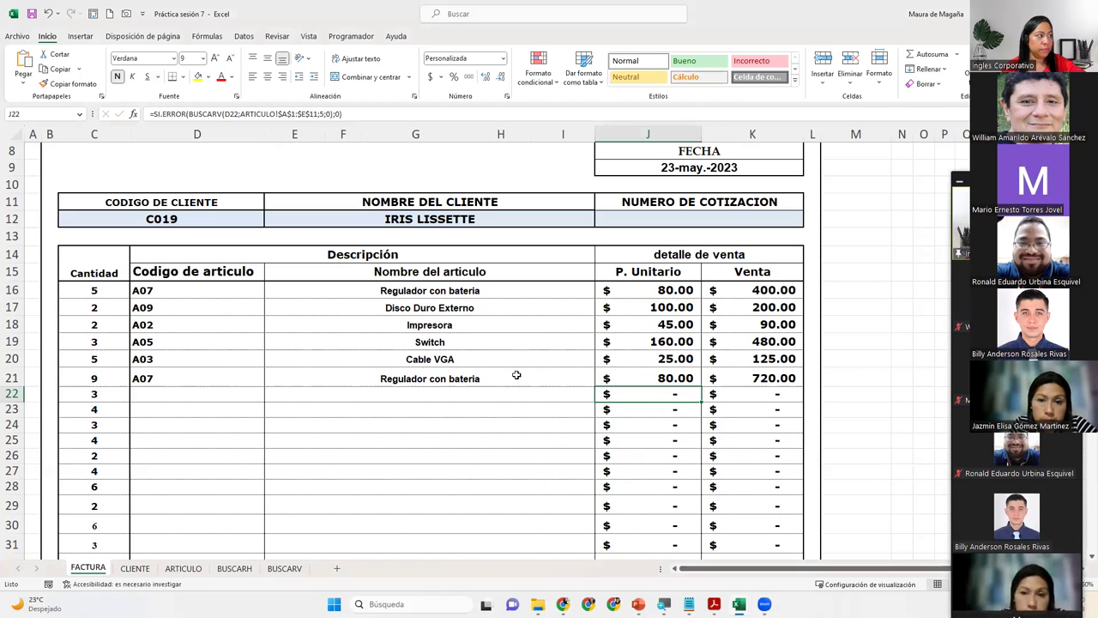
scroll(511, 389, "down", 1)
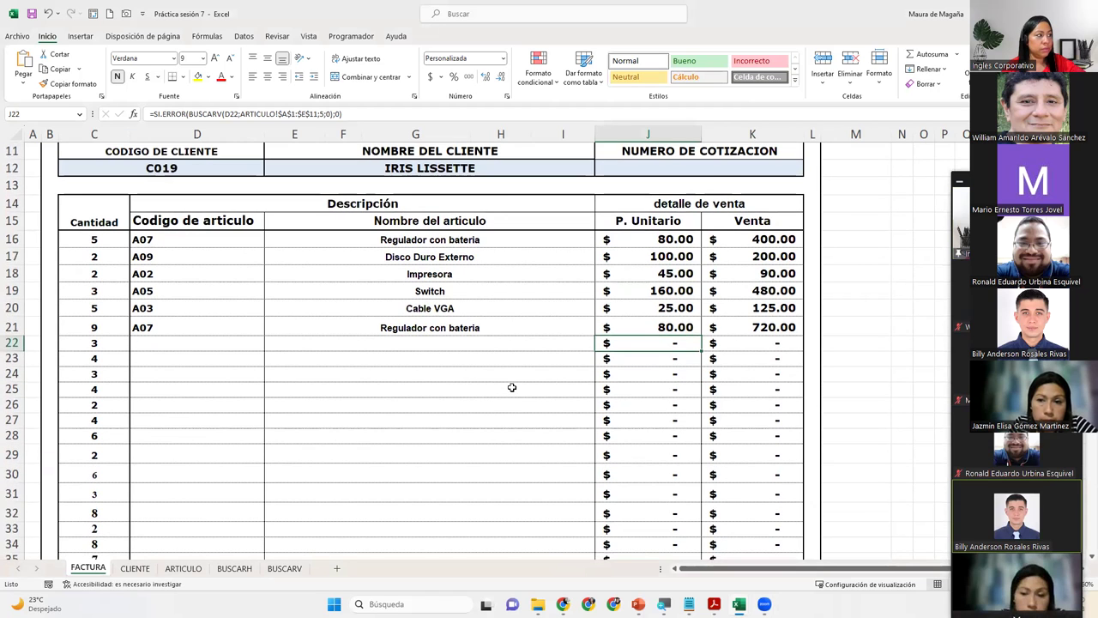
scroll(511, 388, "down", 1)
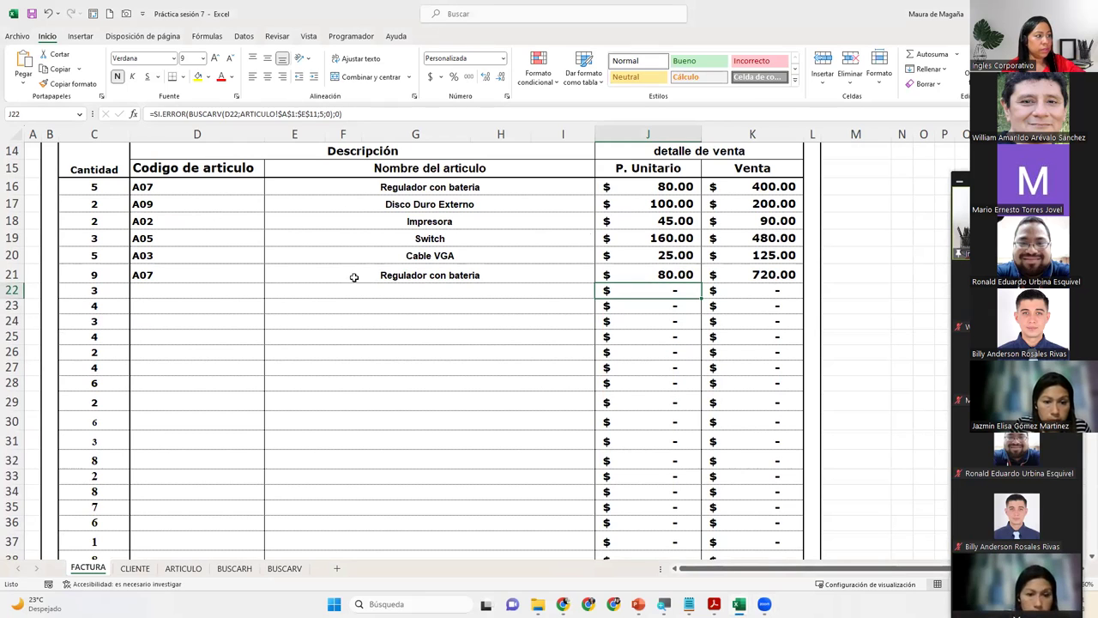
left_click(181, 290)
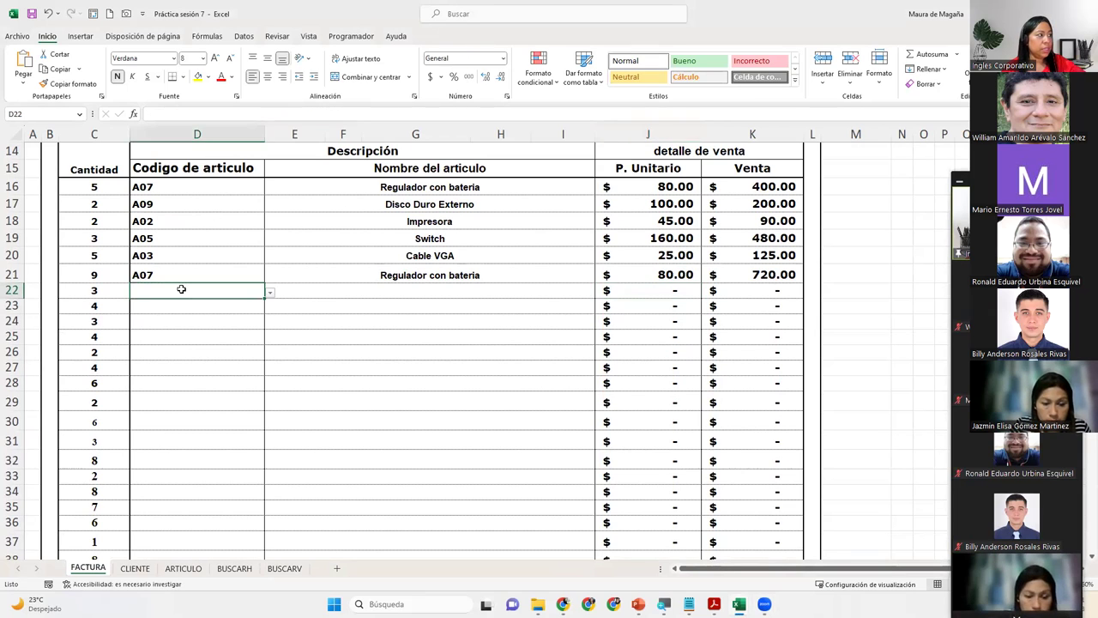
left_click(269, 292)
left_click(205, 307)
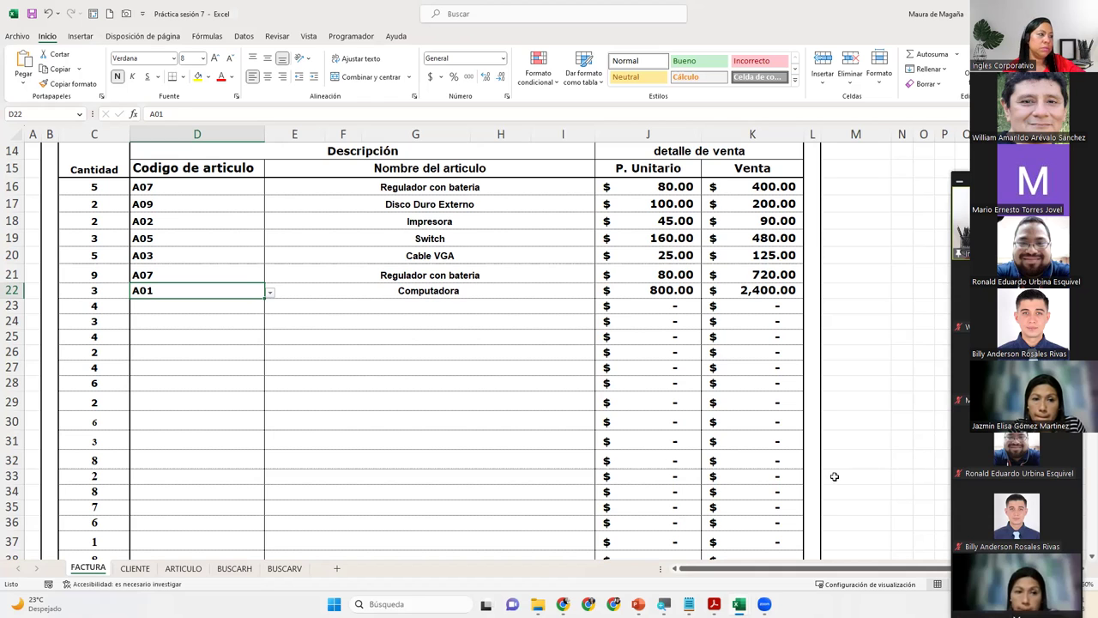
scroll(785, 352, "down", 1)
mouse_move(646, 255)
left_mouse_down()
mouse_move(758, 478)
mouse_move(760, 506)
left_mouse_up()
left_click(657, 257)
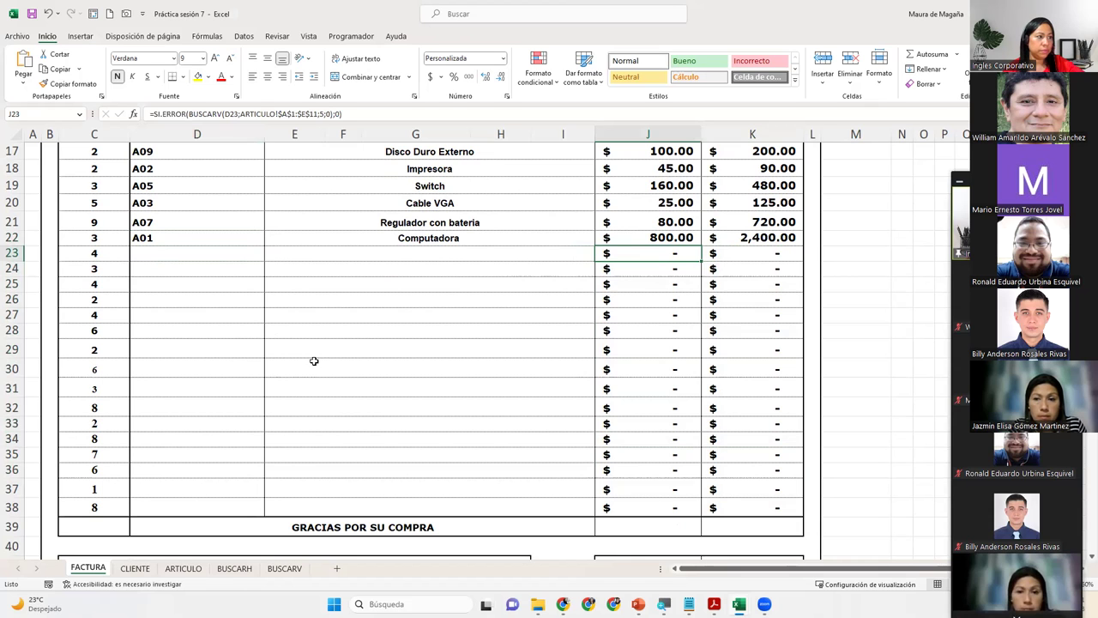
scroll(313, 361, "up", 1)
scroll(314, 360, "up", 1)
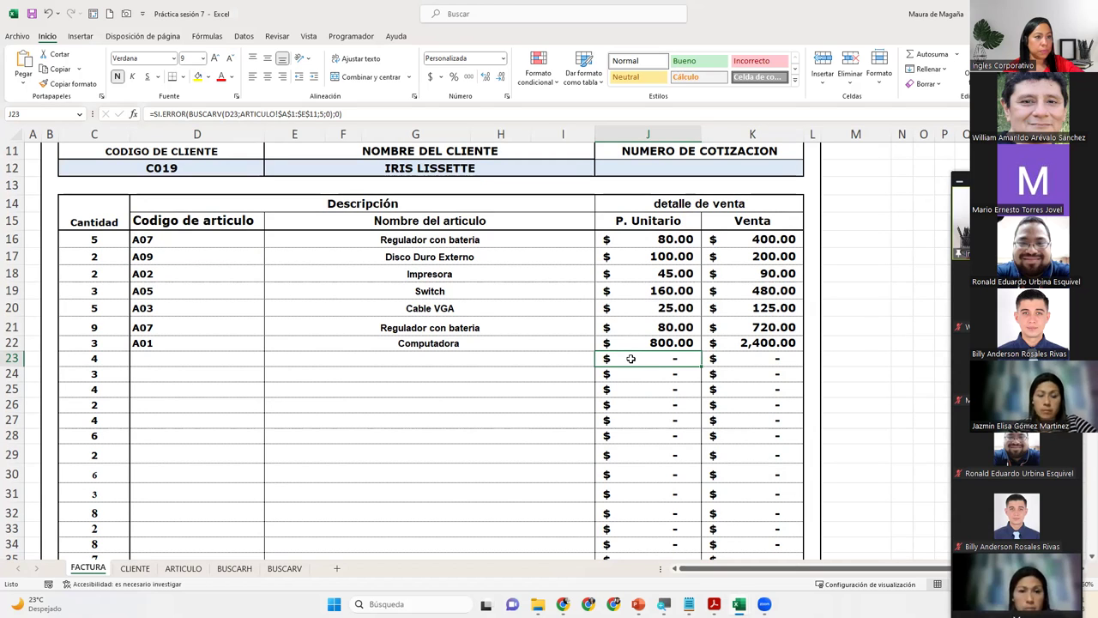
left_click(553, 360)
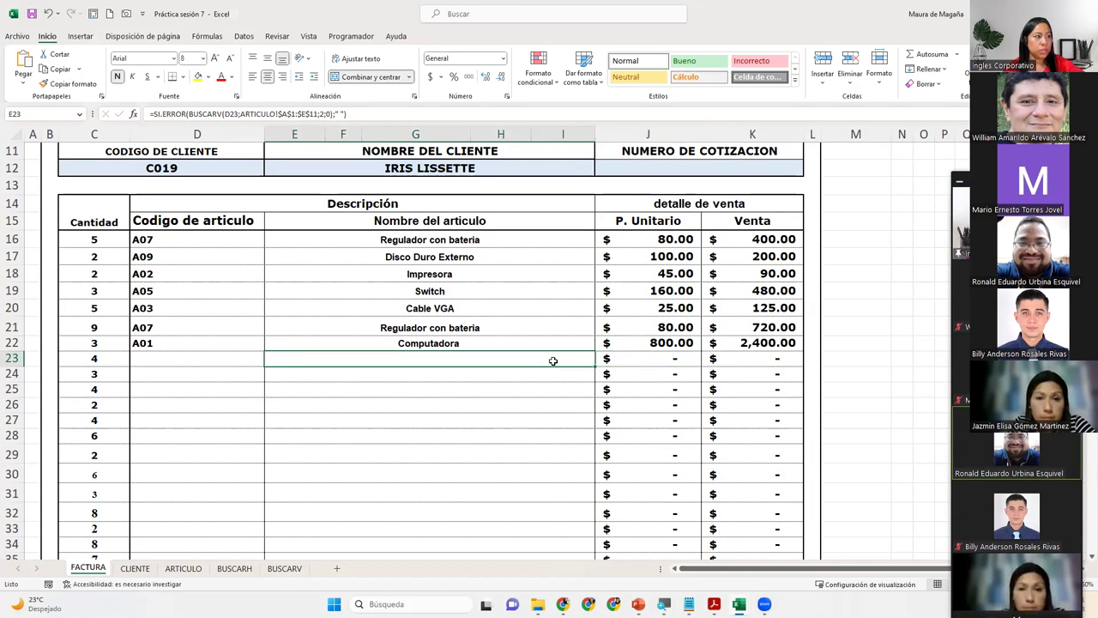
left_click(221, 366)
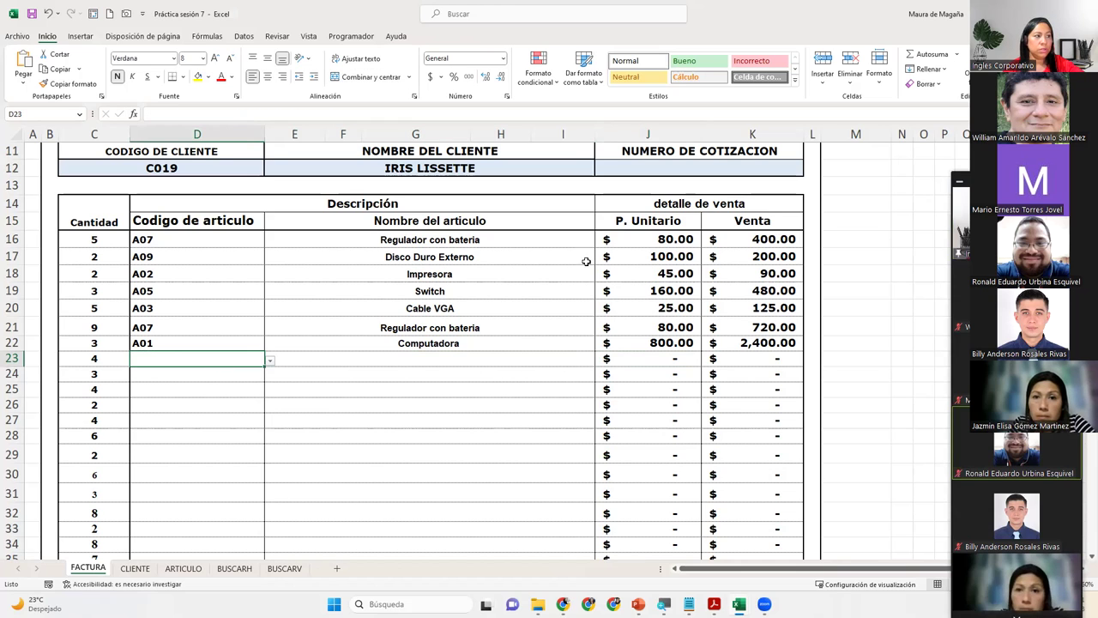
left_click(640, 237)
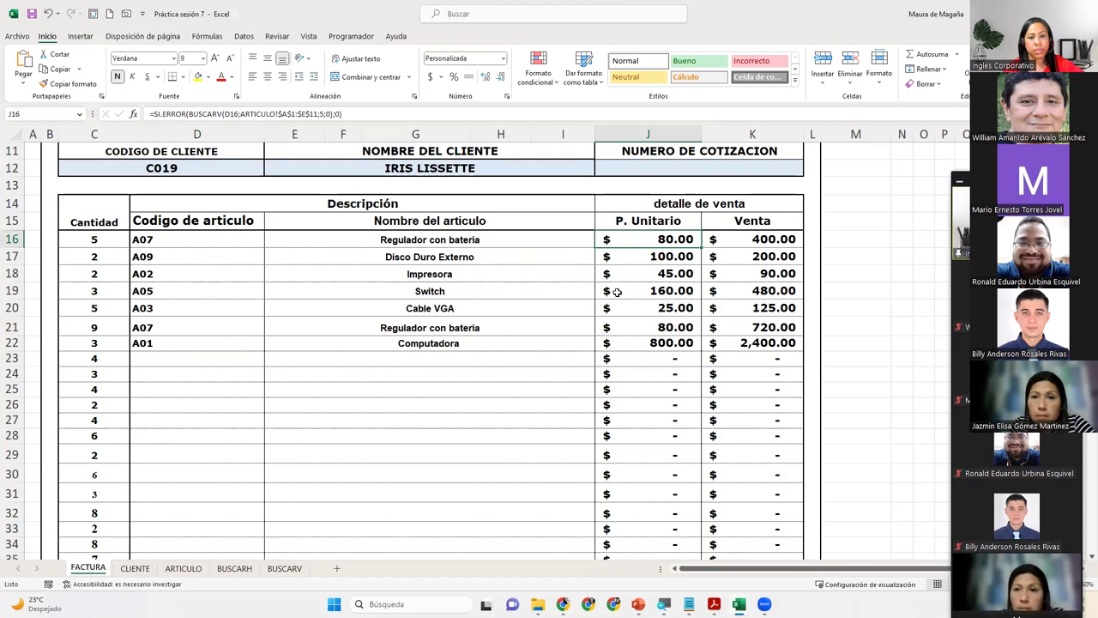
left_click(456, 368)
mouse_move(660, 365)
left_mouse_down()
mouse_move(728, 513)
mouse_move(726, 538)
left_mouse_up()
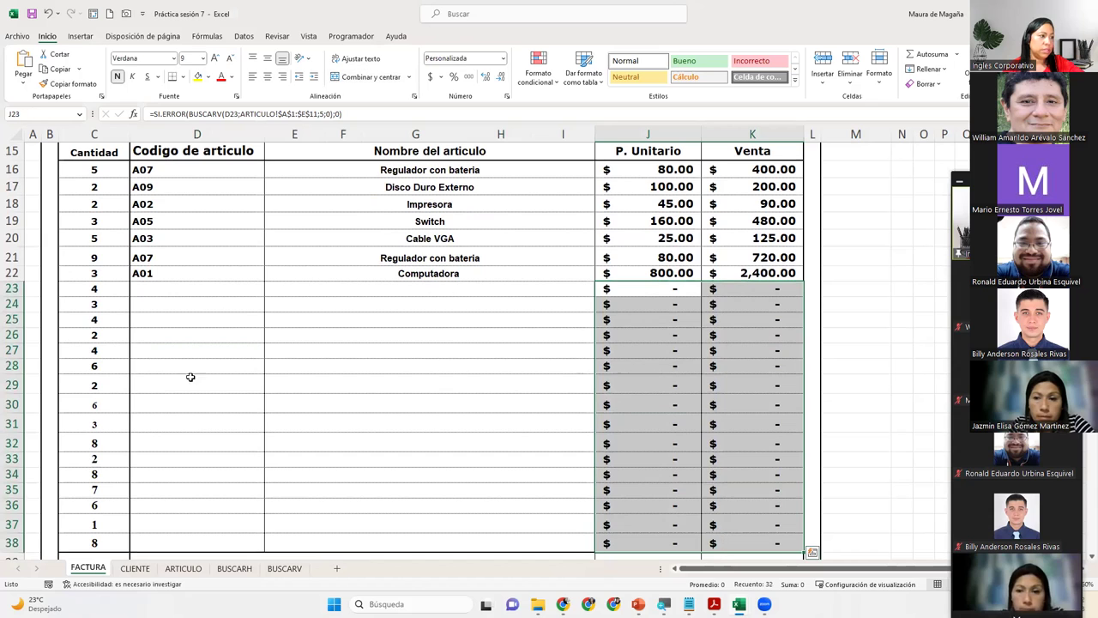
left_click_drag(112, 289, 120, 539)
key("Delete")
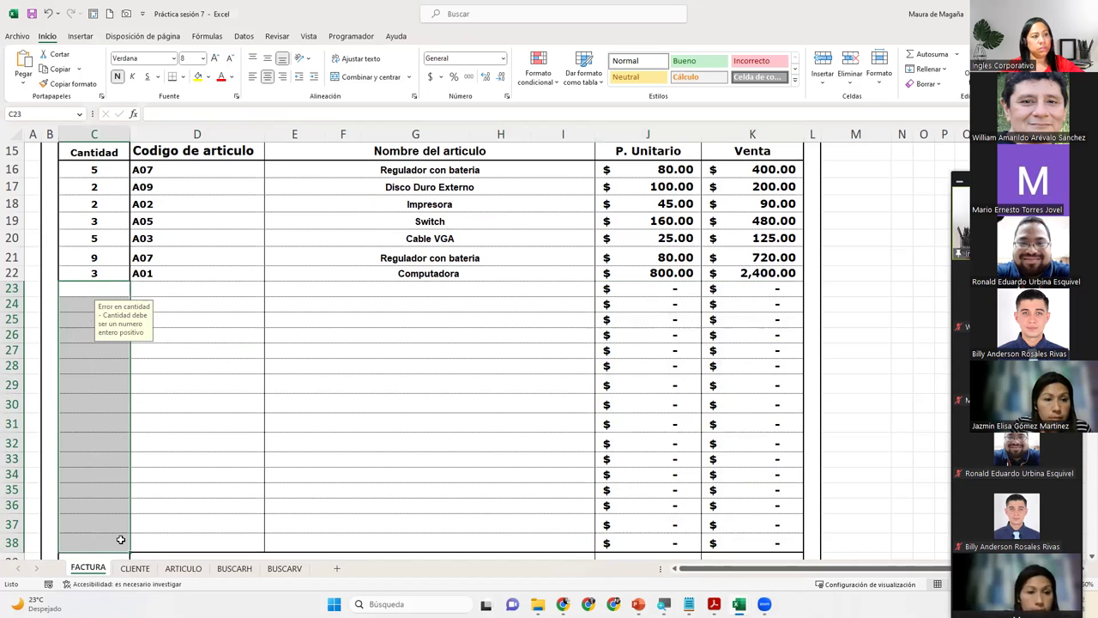
left_click(220, 401)
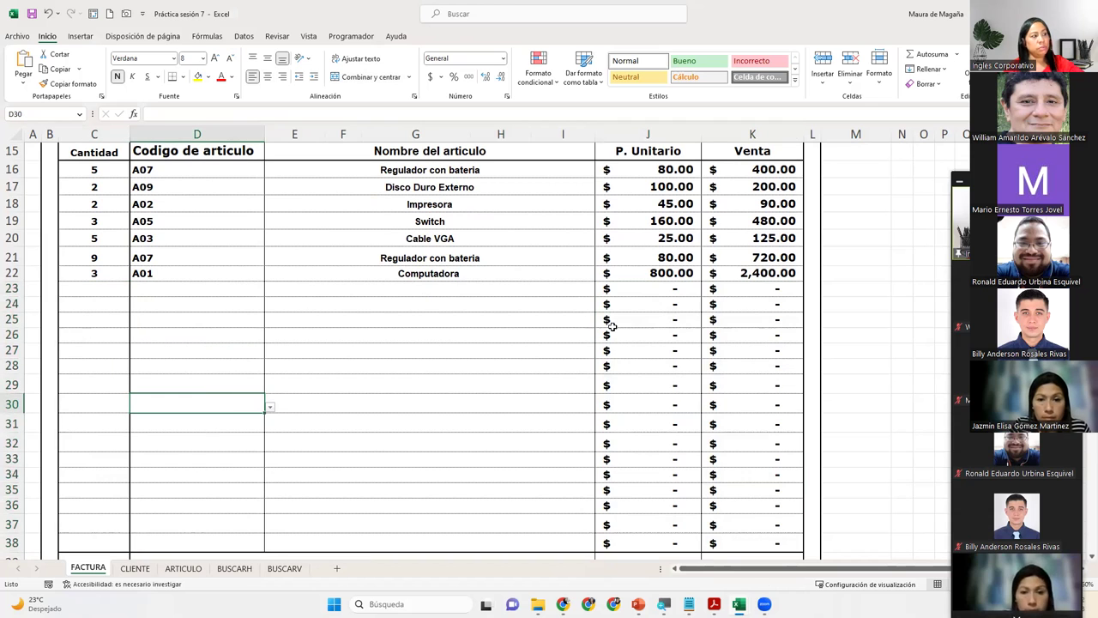
key("ctrl+z")
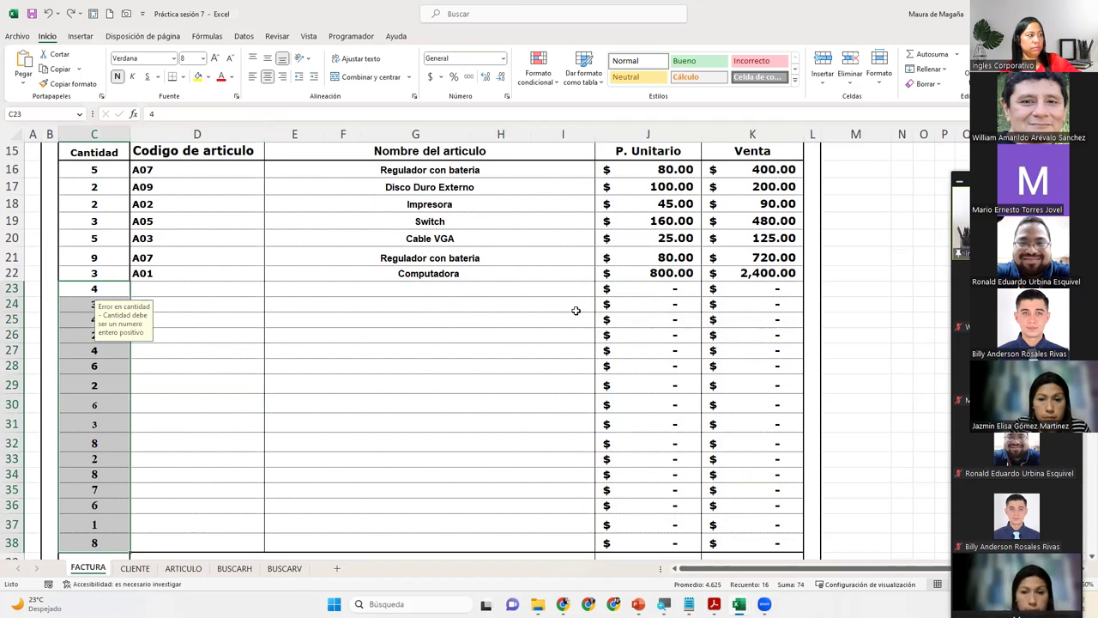
left_click(183, 289)
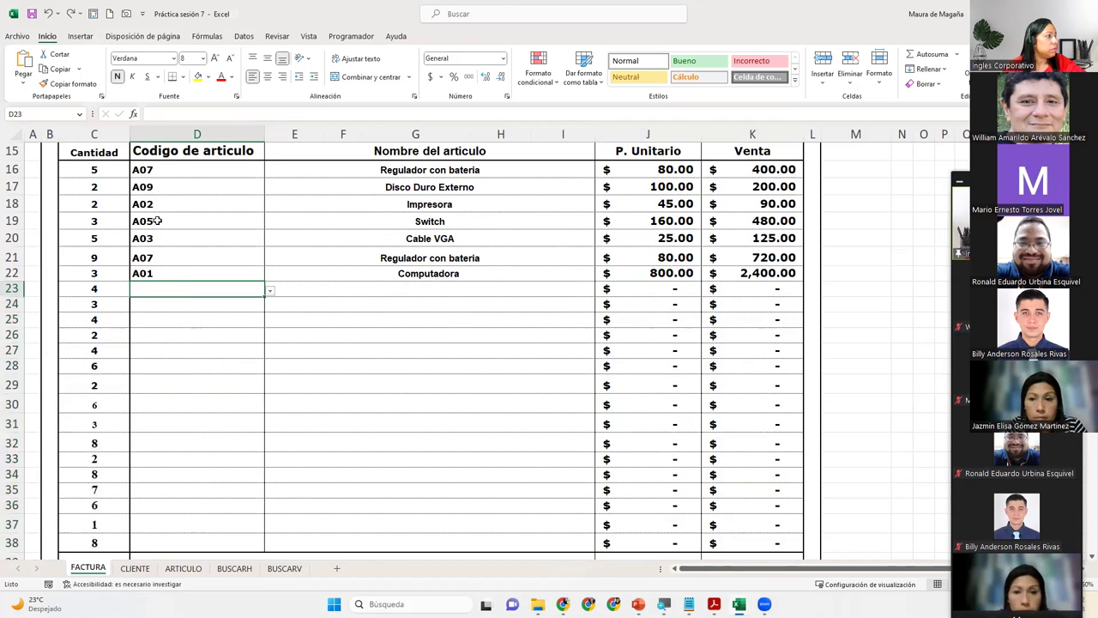
- Set item code A04 in row 23, change row 21 to A06, and set row 24 to A08
left_click(269, 291)
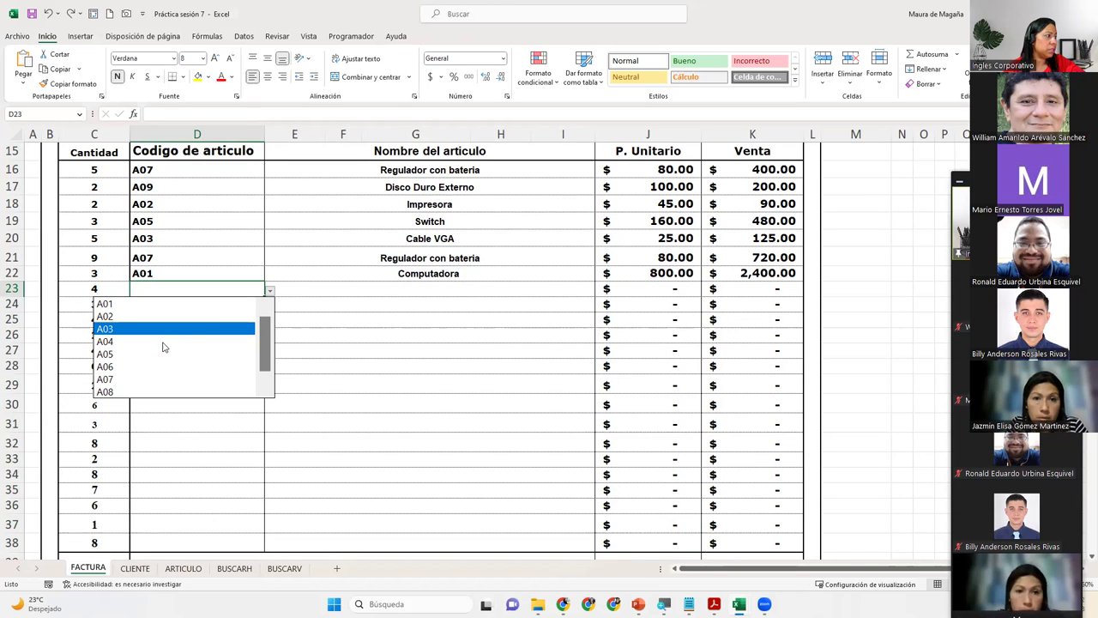
left_click(163, 348)
left_click(214, 315)
left_click(251, 305)
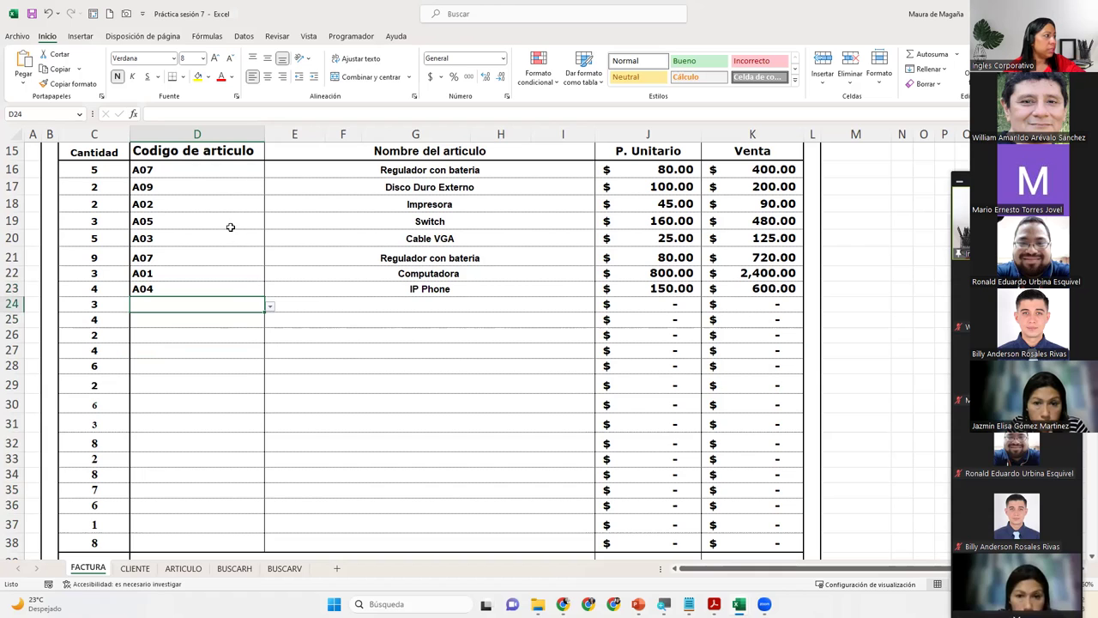
left_click(255, 252)
left_click(269, 261)
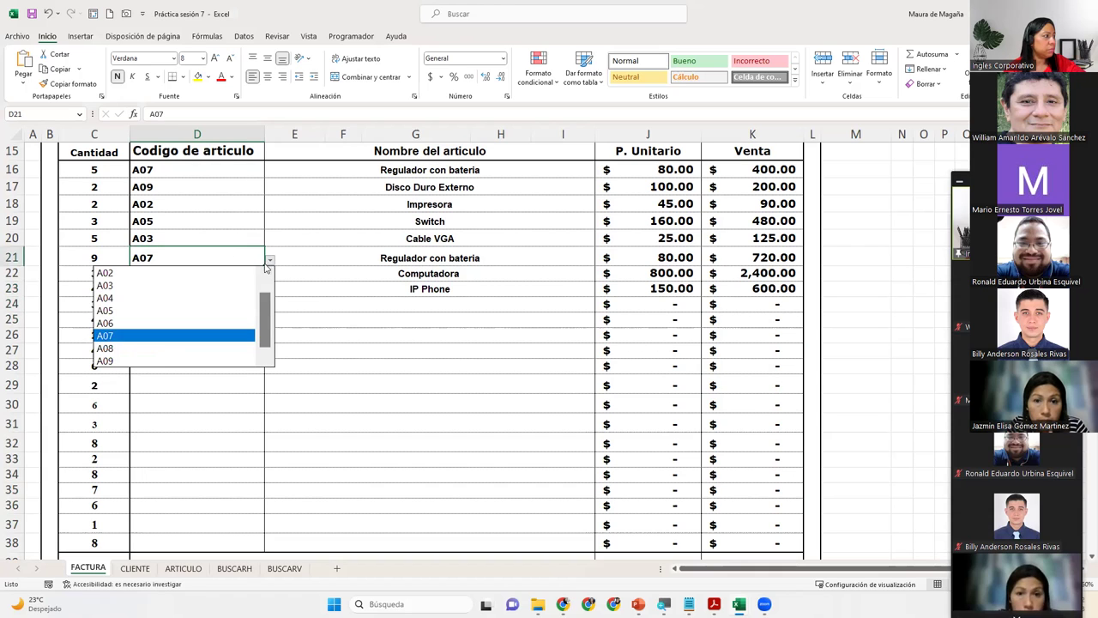
left_click(171, 320)
left_click(195, 294)
left_click(206, 300)
left_click(269, 306)
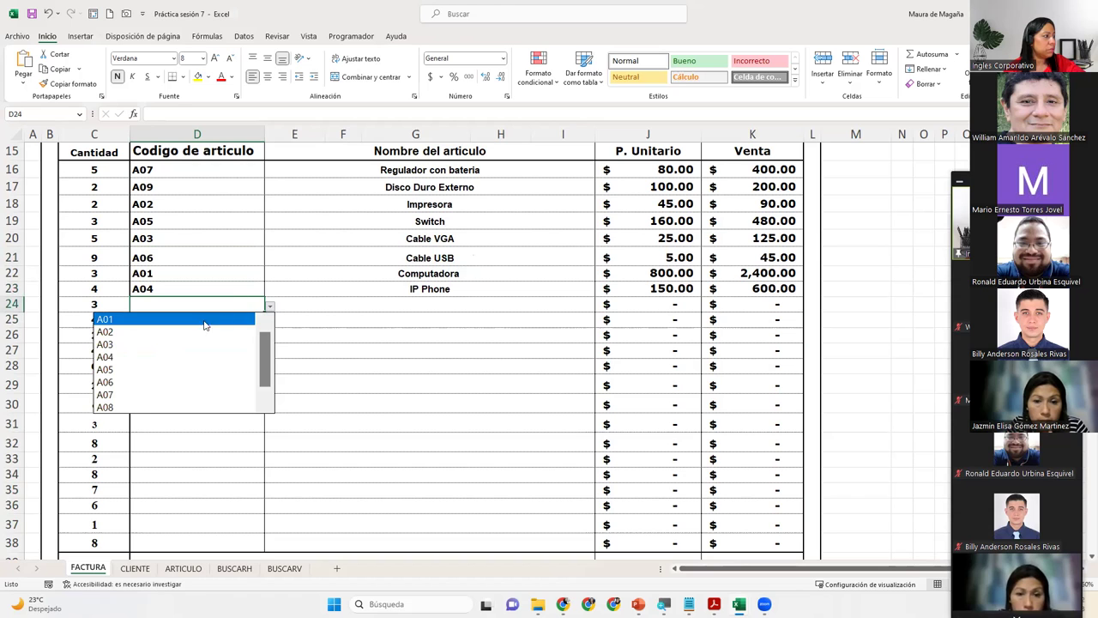
left_click(157, 407)
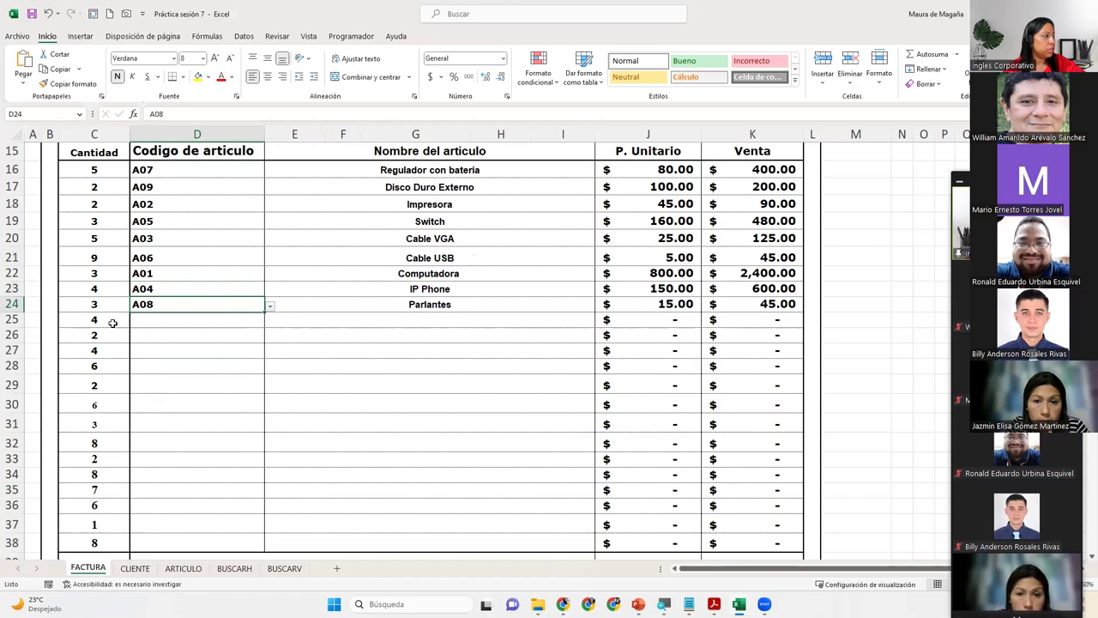
- Clear the leftover quantities in C25:C38
left_click_drag(111, 319, 112, 539)
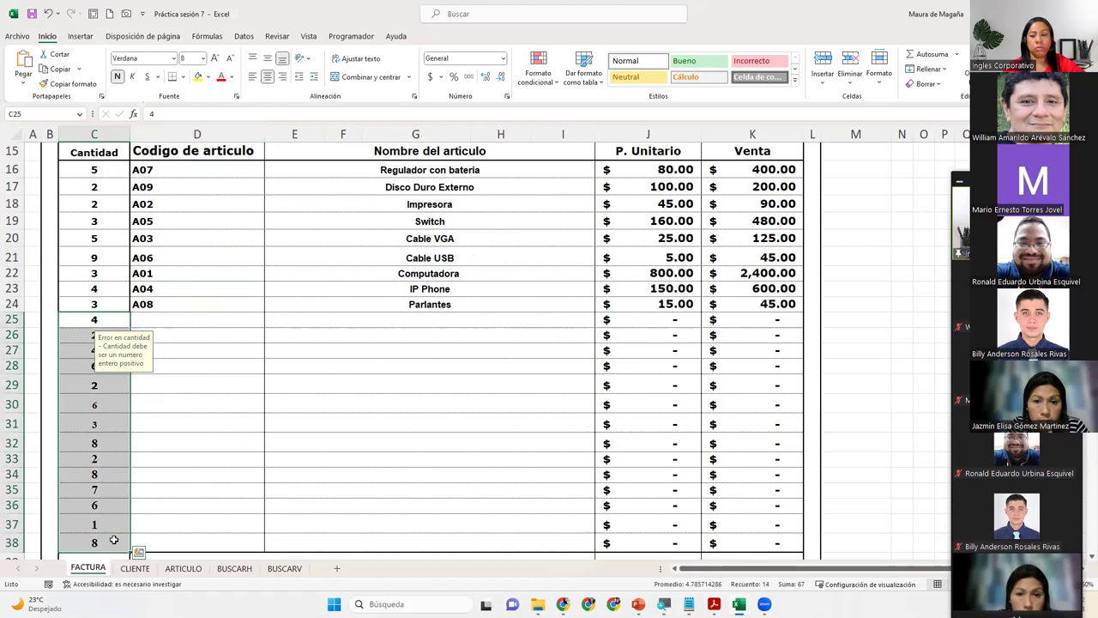
key("Delete")
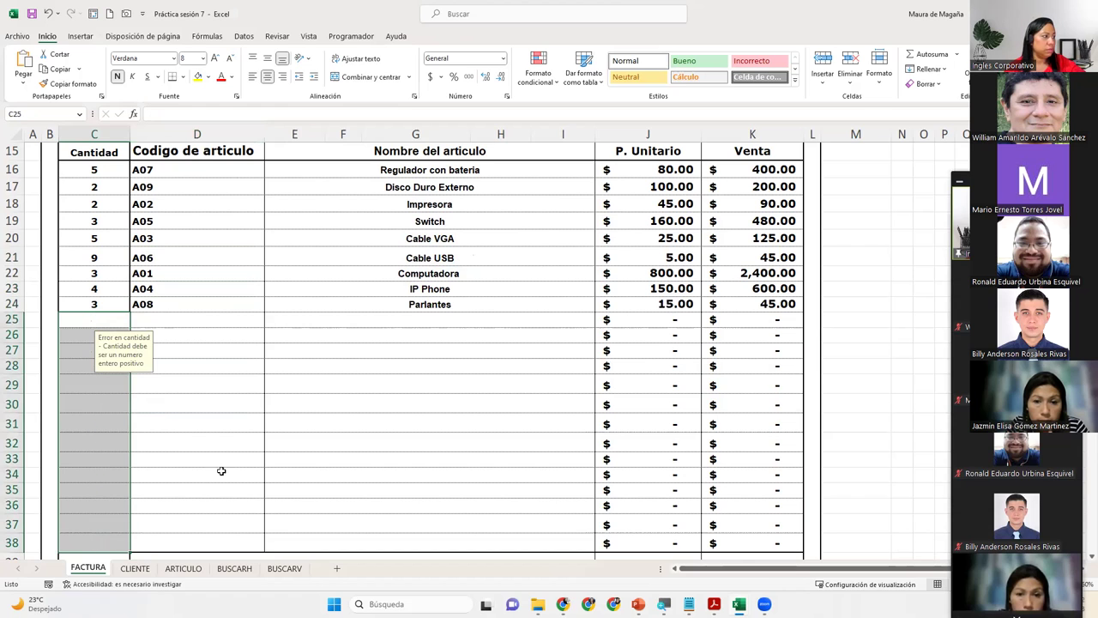
left_click(237, 351)
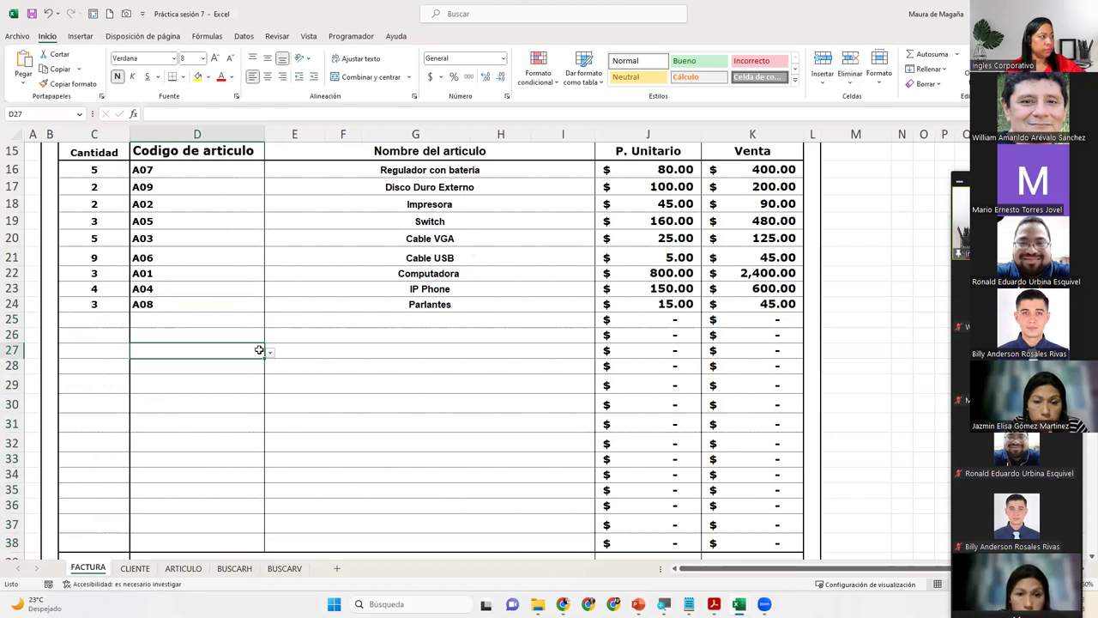
left_click(185, 318)
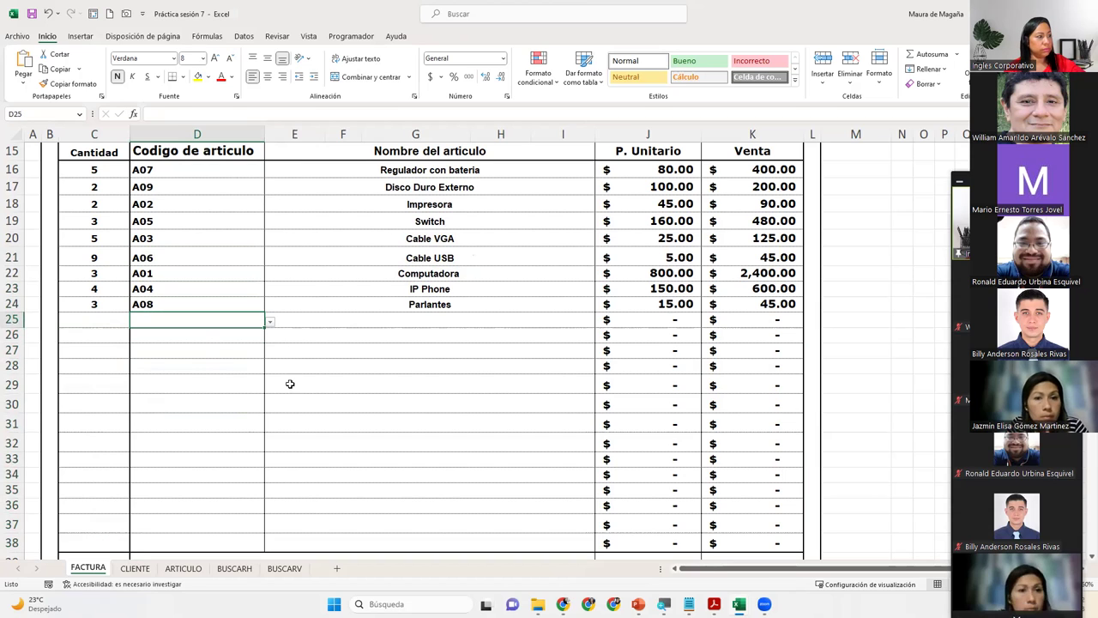
left_click(636, 318)
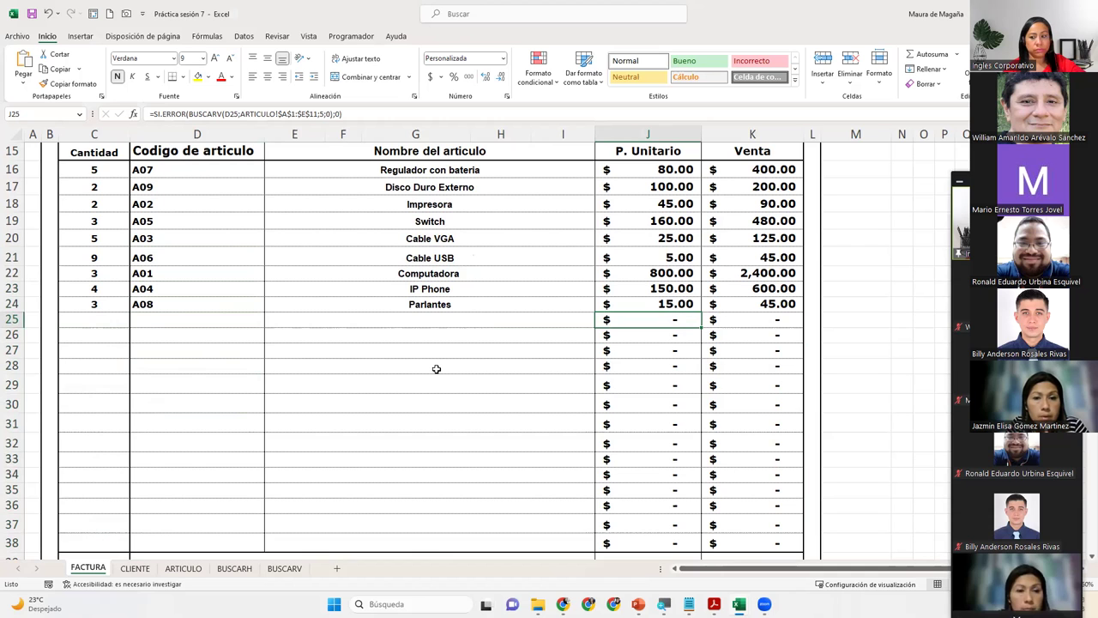
scroll(436, 368, "up", 5)
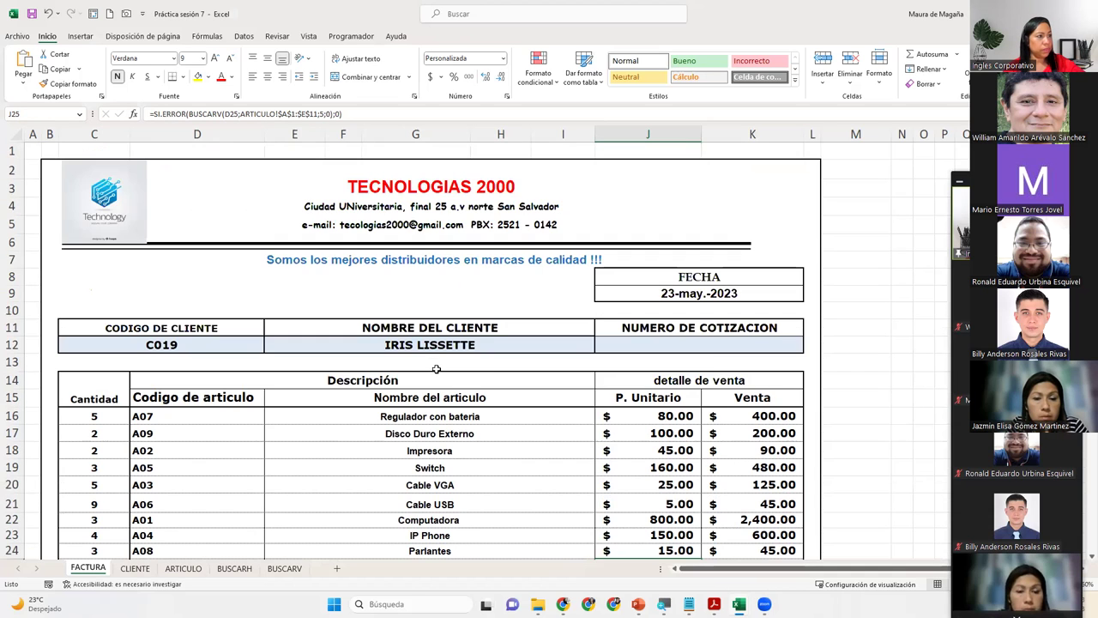
scroll(436, 369, "down", 2)
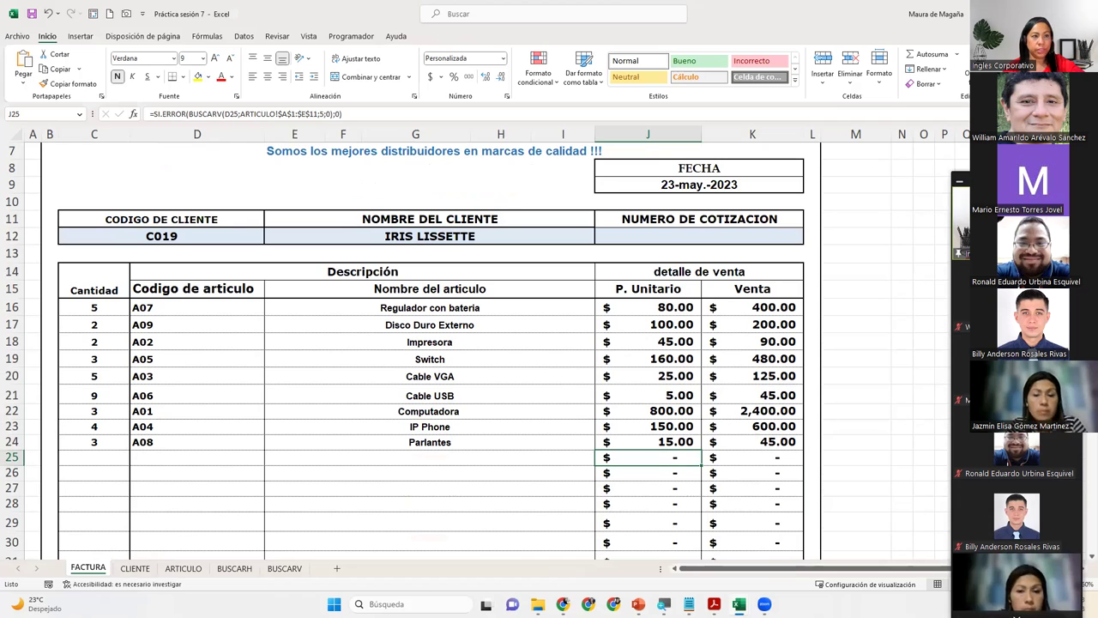
left_click(1001, 585)
left_click(1001, 584)
left_click(1001, 585)
left_click(1001, 584)
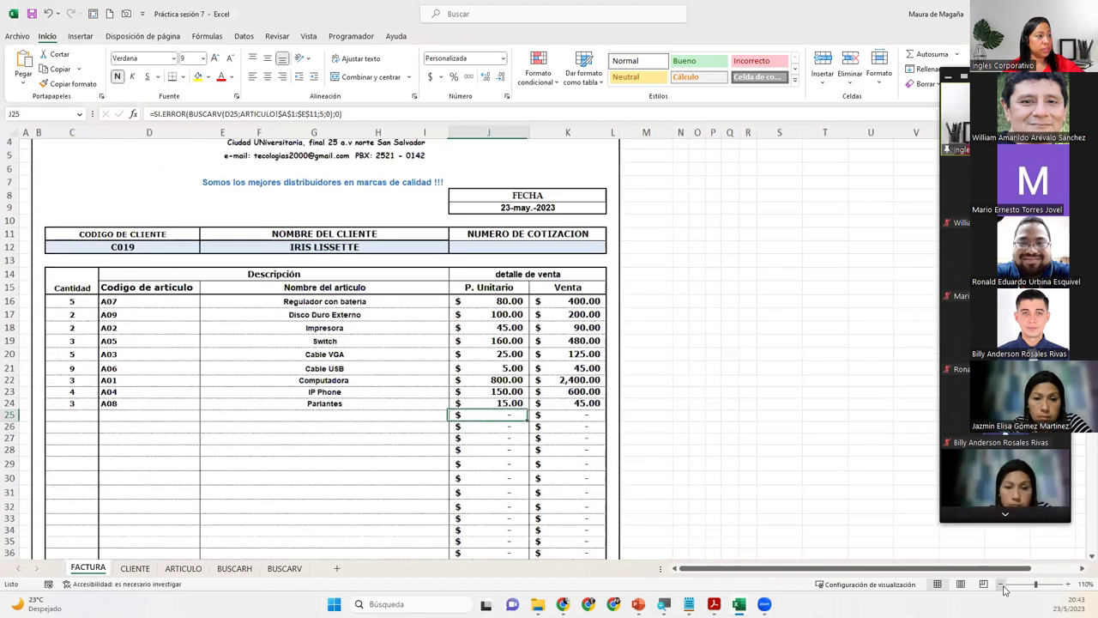
left_click(1000, 584)
left_click(1001, 584)
left_click(1001, 584)
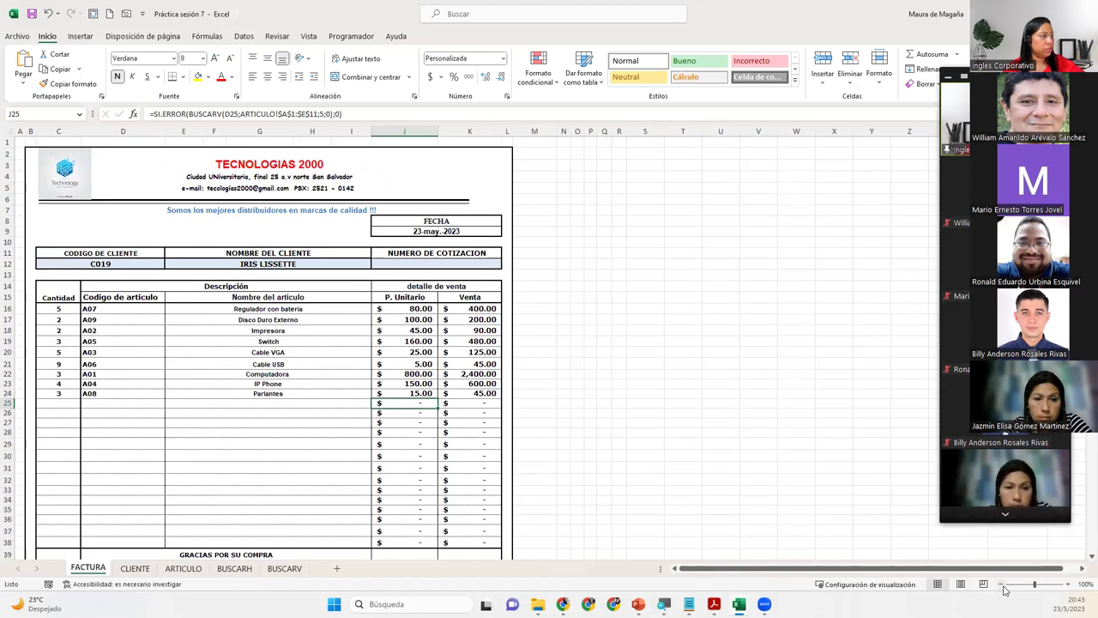
left_click(1001, 584)
left_click(1001, 584)
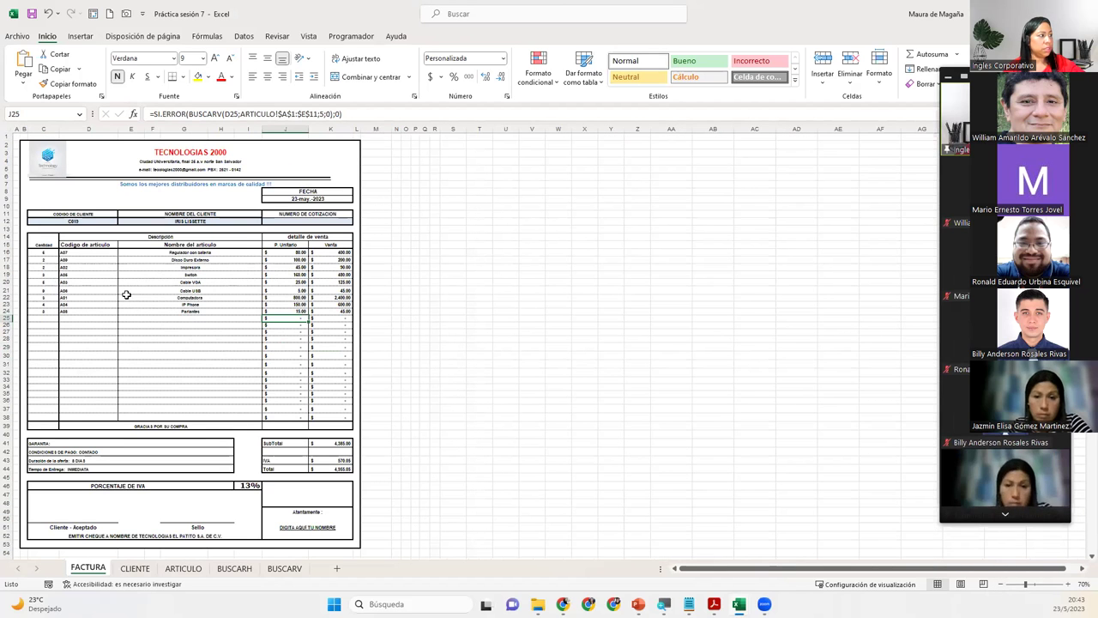
left_click(1067, 584)
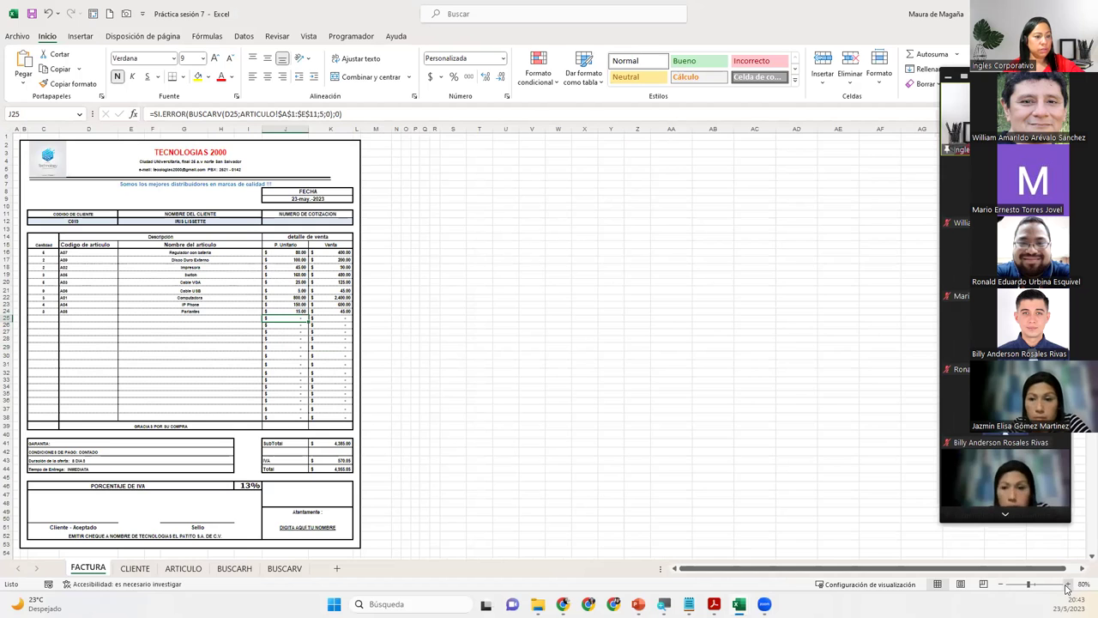
left_click(1067, 584)
- Zoom the invoice back in to 120%, return to the top, and save the Práctica sesión 7 workbook
left_click(1067, 584)
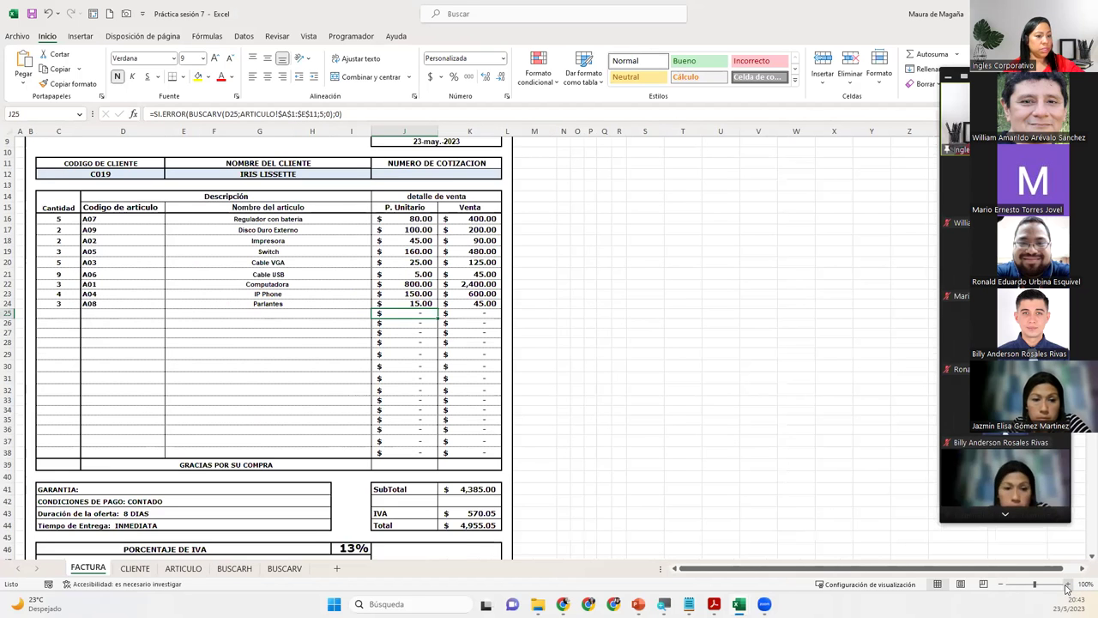
left_click(1067, 584)
left_click(1067, 584)
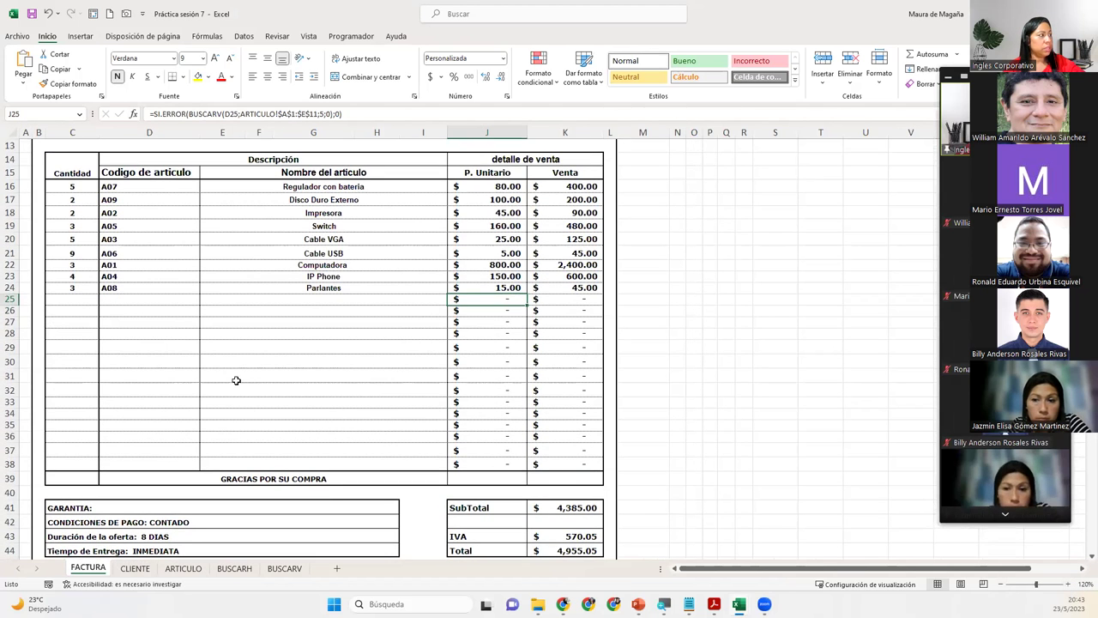
scroll(236, 380, "up", 4)
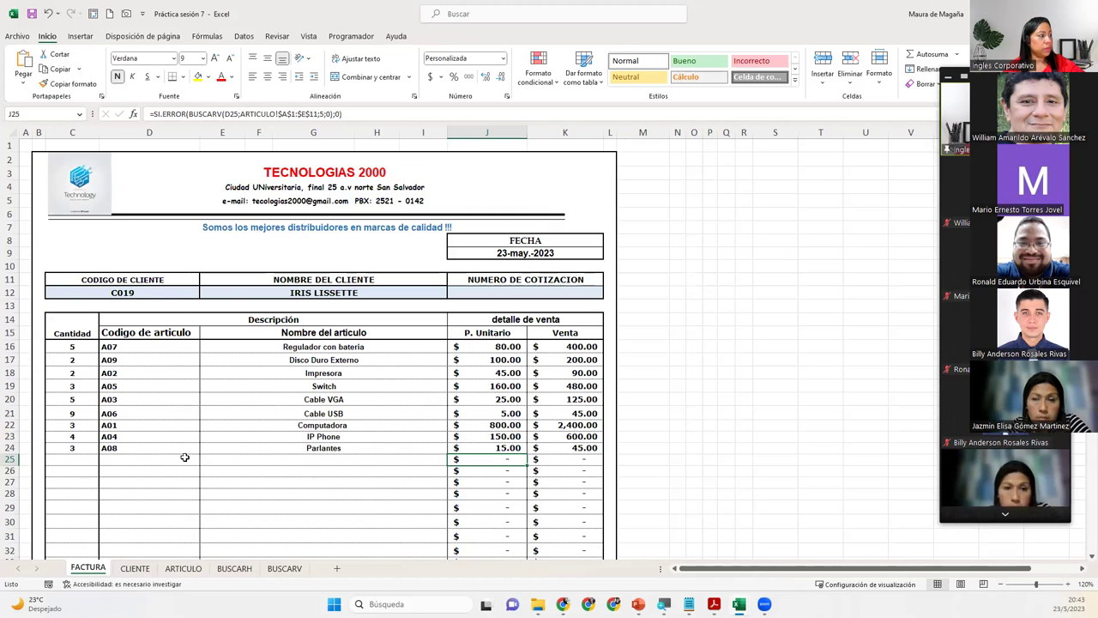
left_click(33, 15)
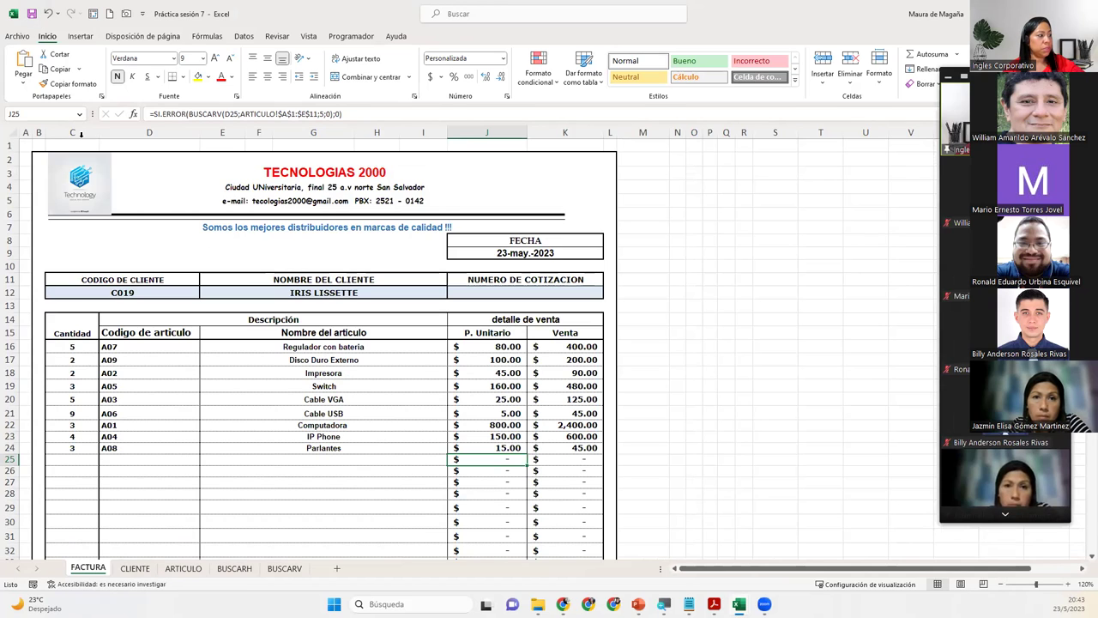
left_click(233, 568)
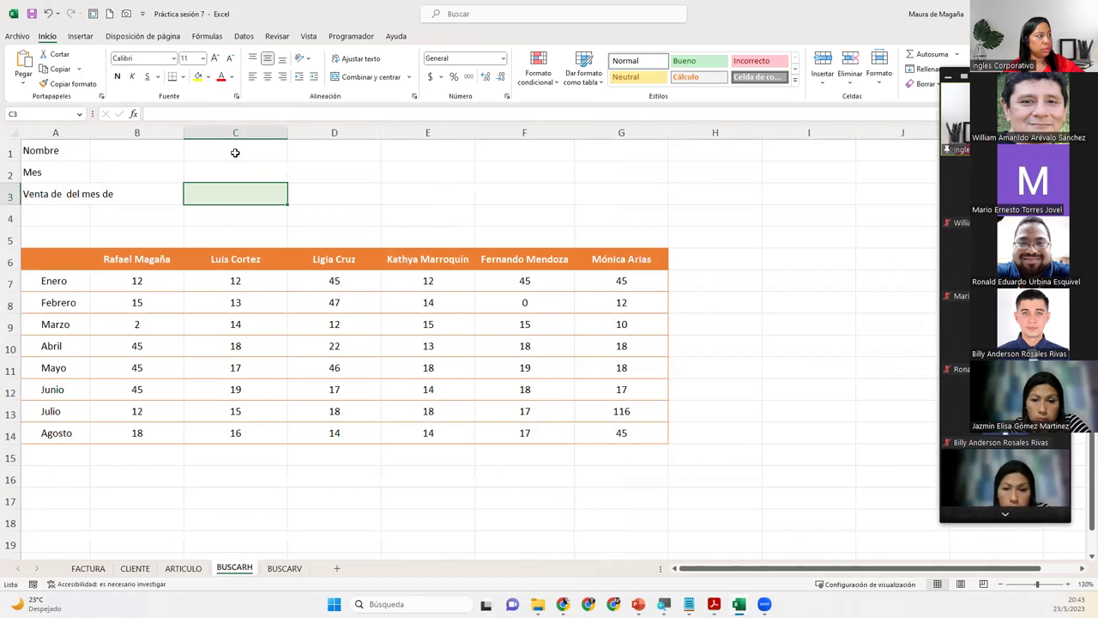
left_click(159, 149)
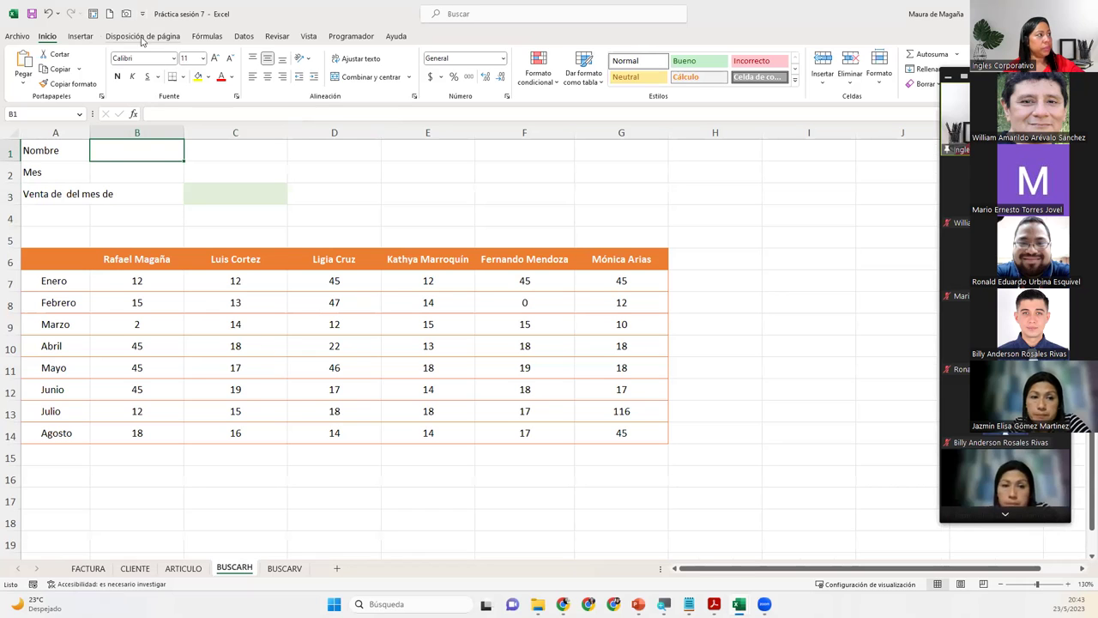
left_click(206, 36)
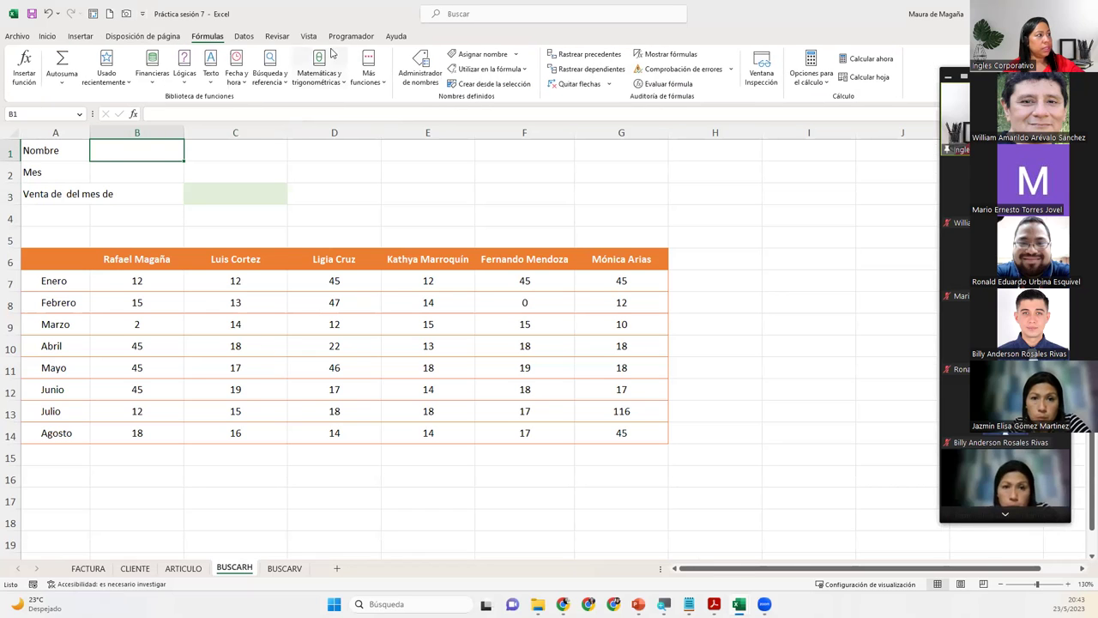
left_click(414, 62)
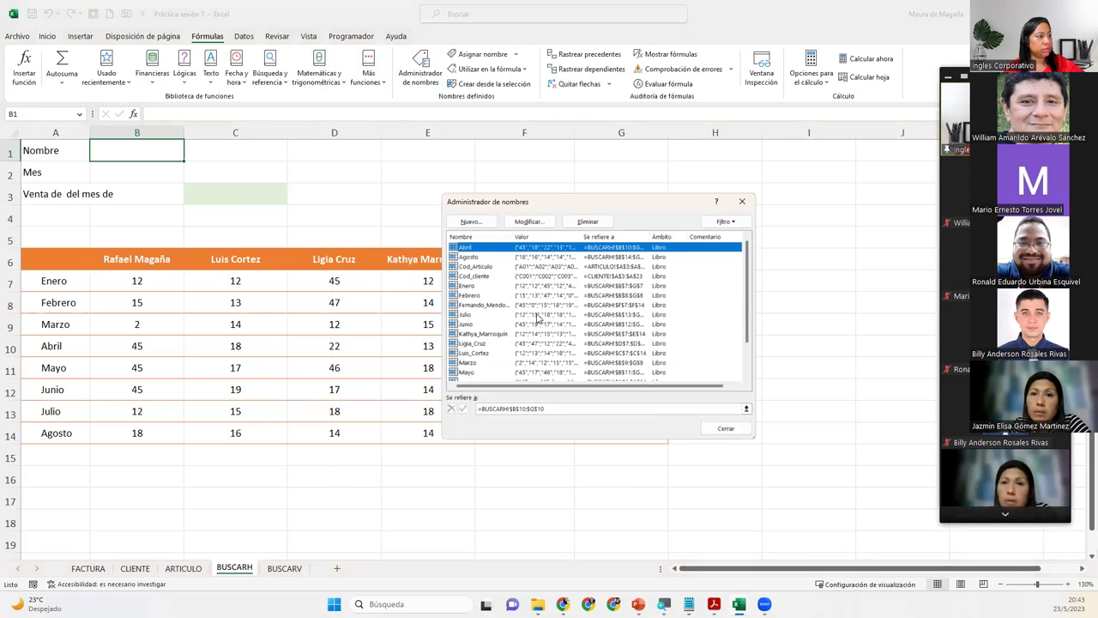
scroll(538, 313, "down", 2)
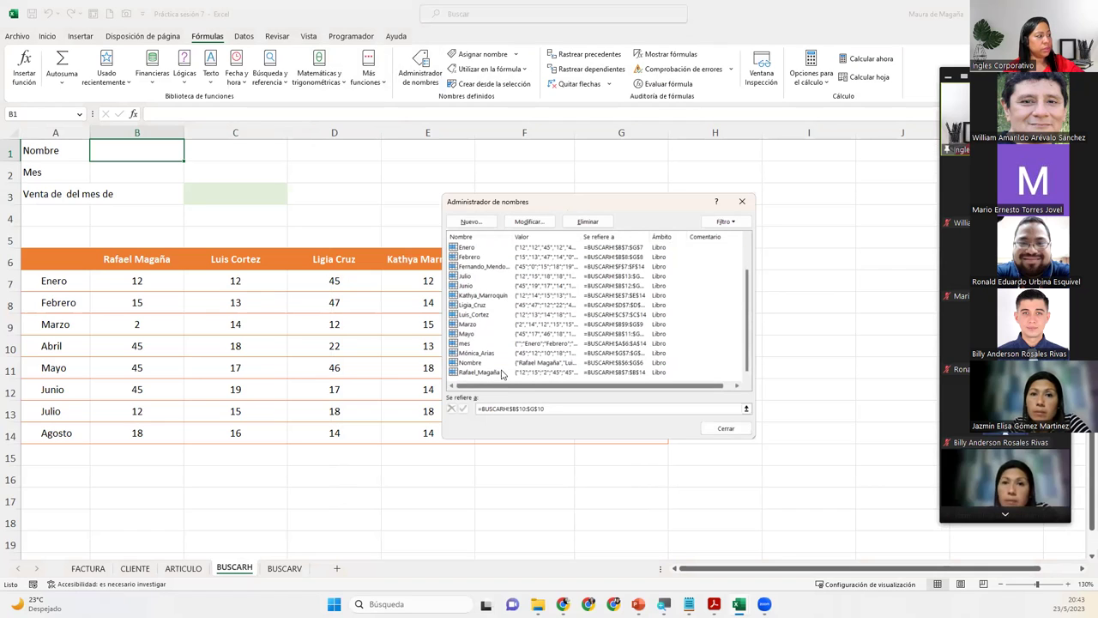
scroll(502, 364, "up", 2)
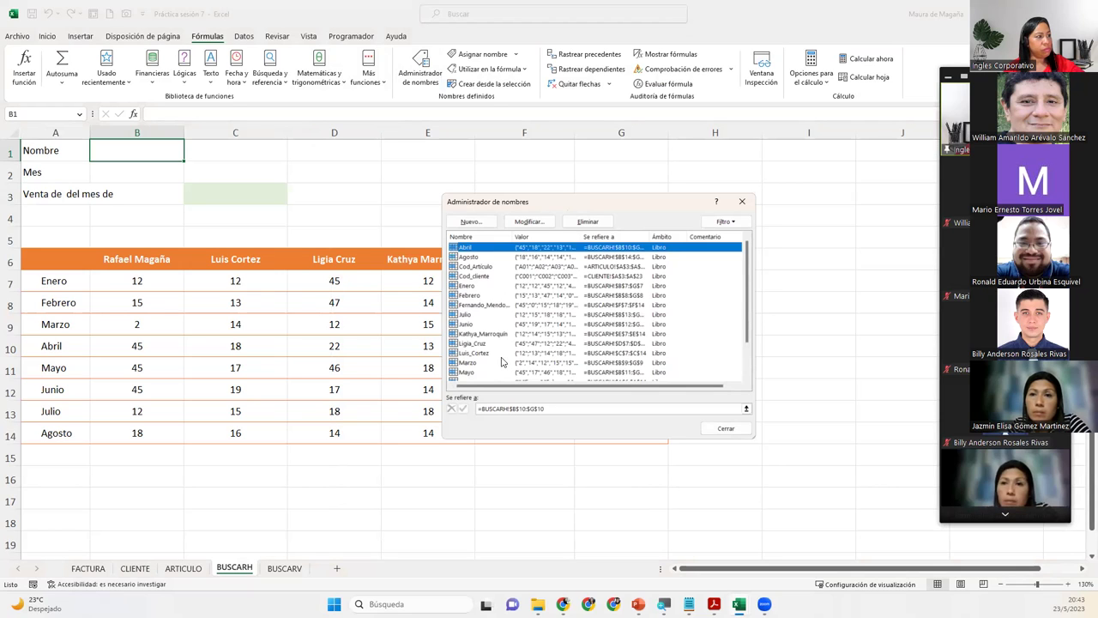
scroll(502, 361, "down", 2)
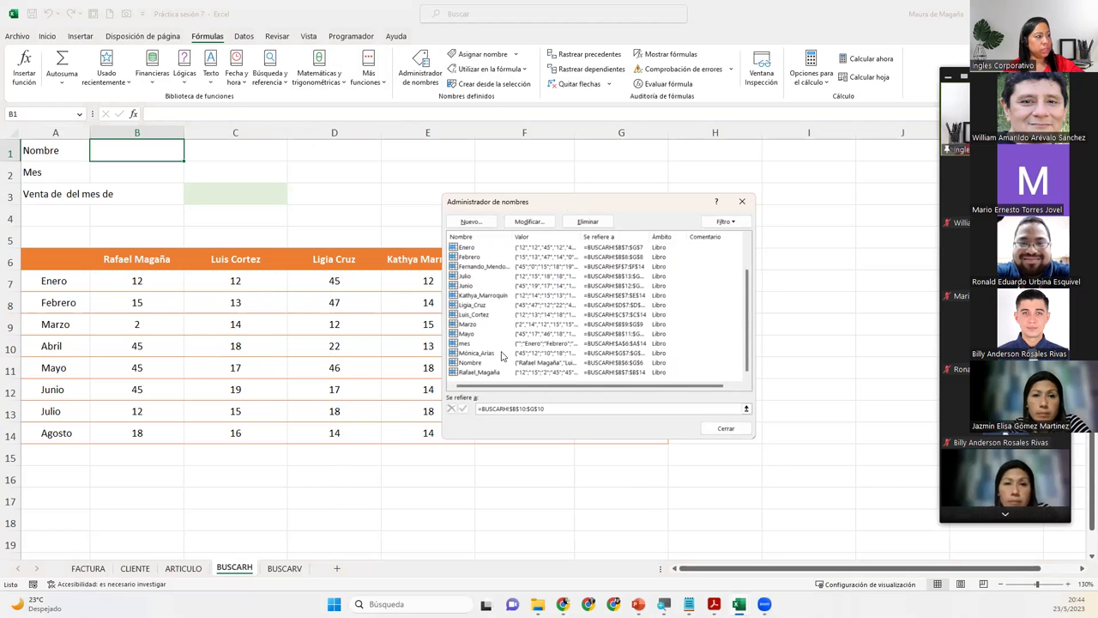
scroll(487, 360, "up", 2)
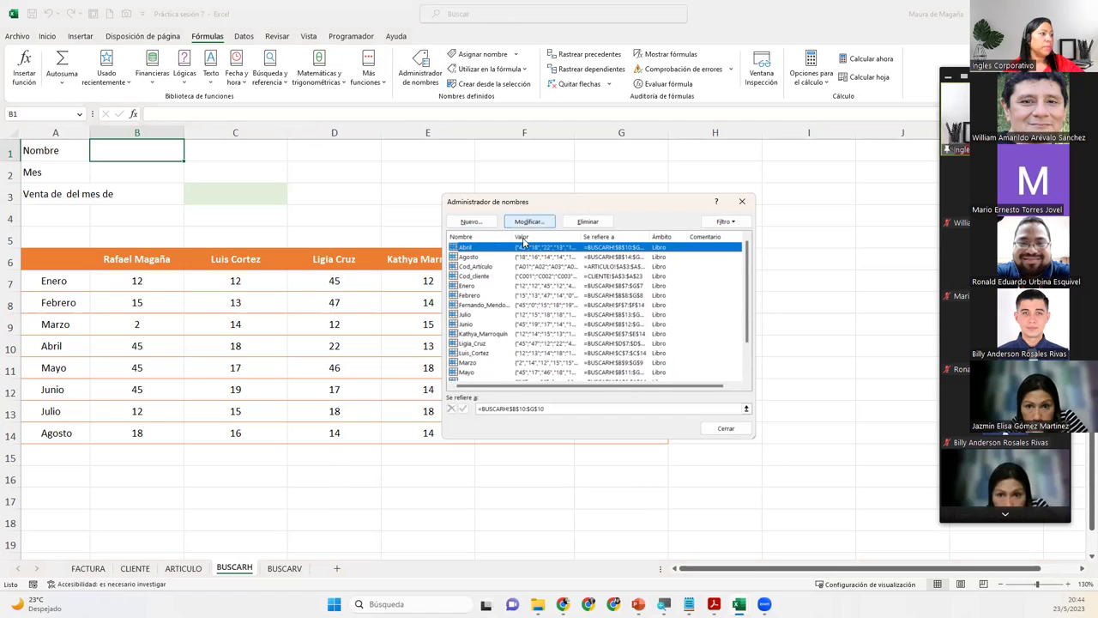
- Close Name Manager and verify B6:G6 is named Nombre and A6:A14 is named mes
left_click(741, 201)
left_click(129, 258)
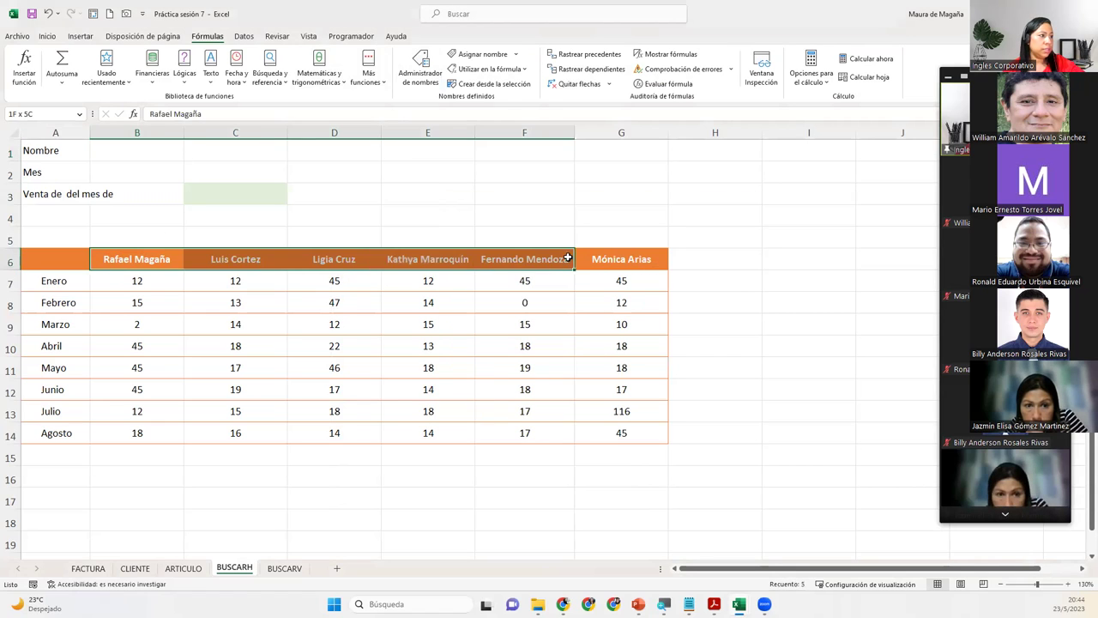
left_click_drag(211, 250, 621, 257)
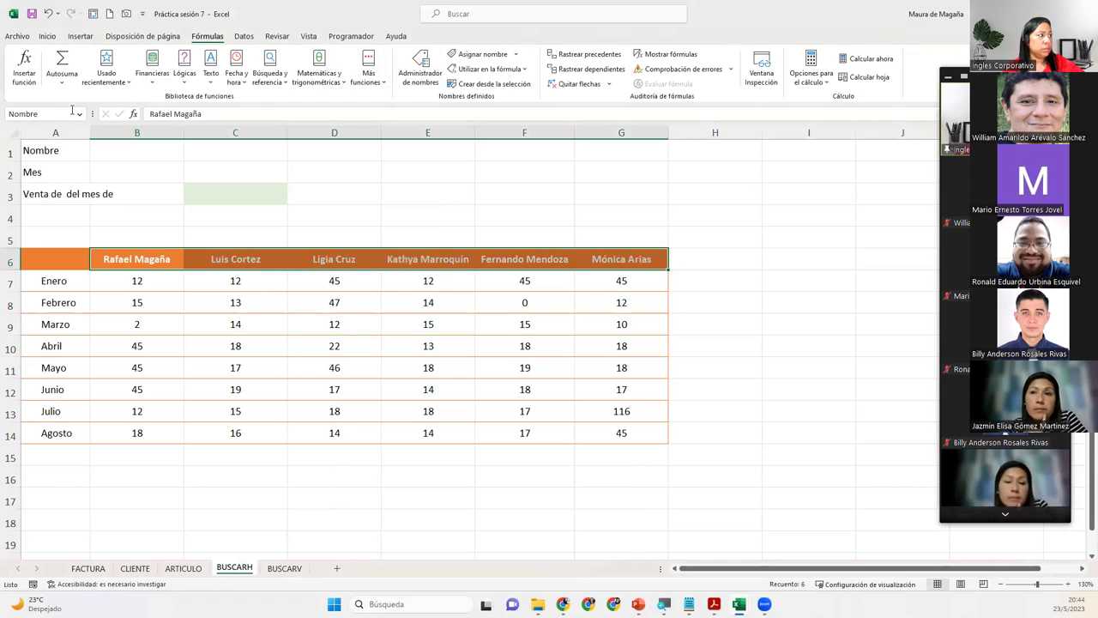
left_click_drag(72, 281, 58, 433)
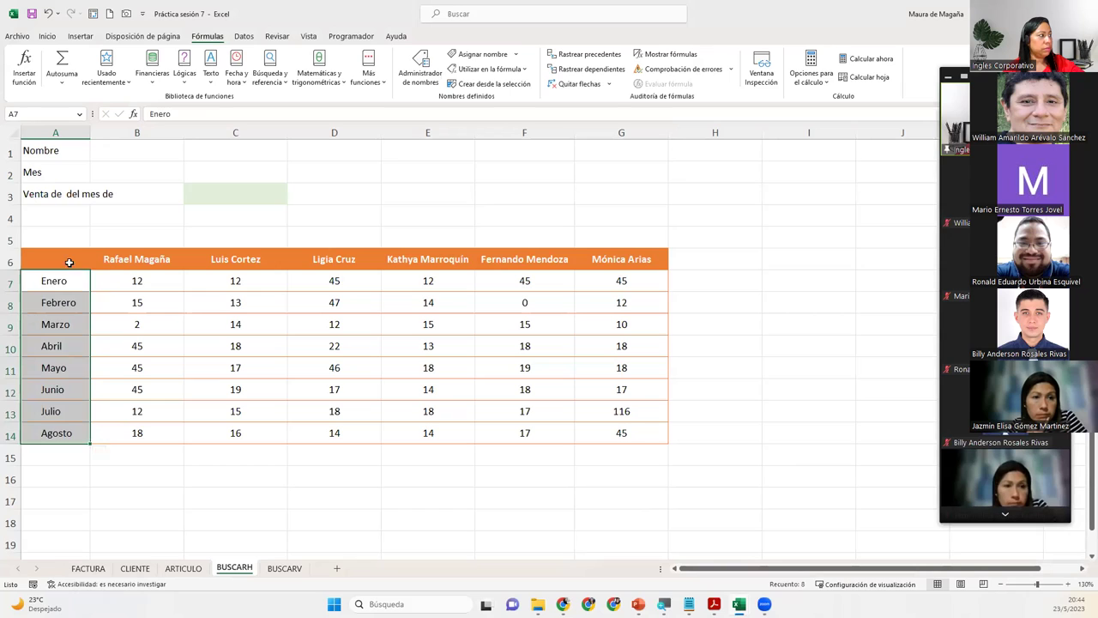
left_click_drag(69, 261, 72, 430)
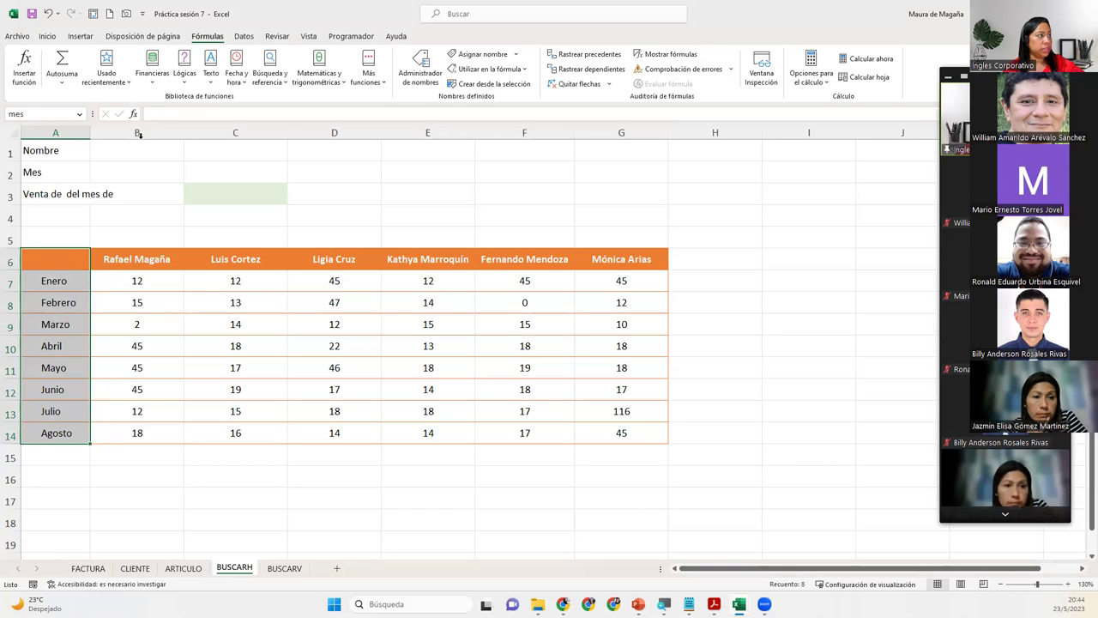
left_click(101, 149)
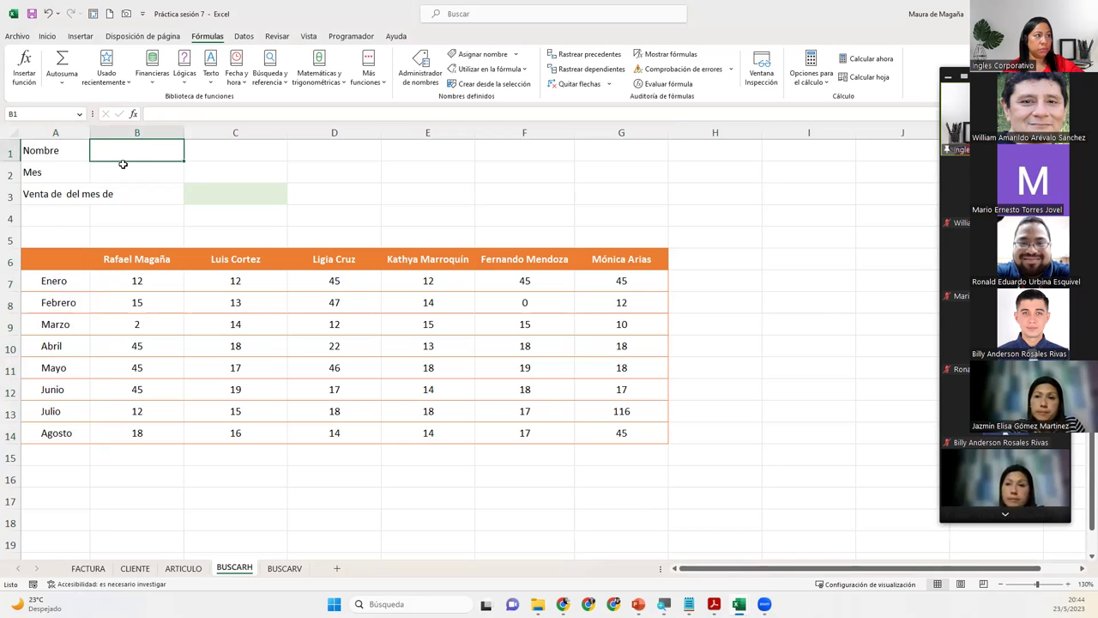
- Add list data validation to B1 with source =nombre
left_click(245, 35)
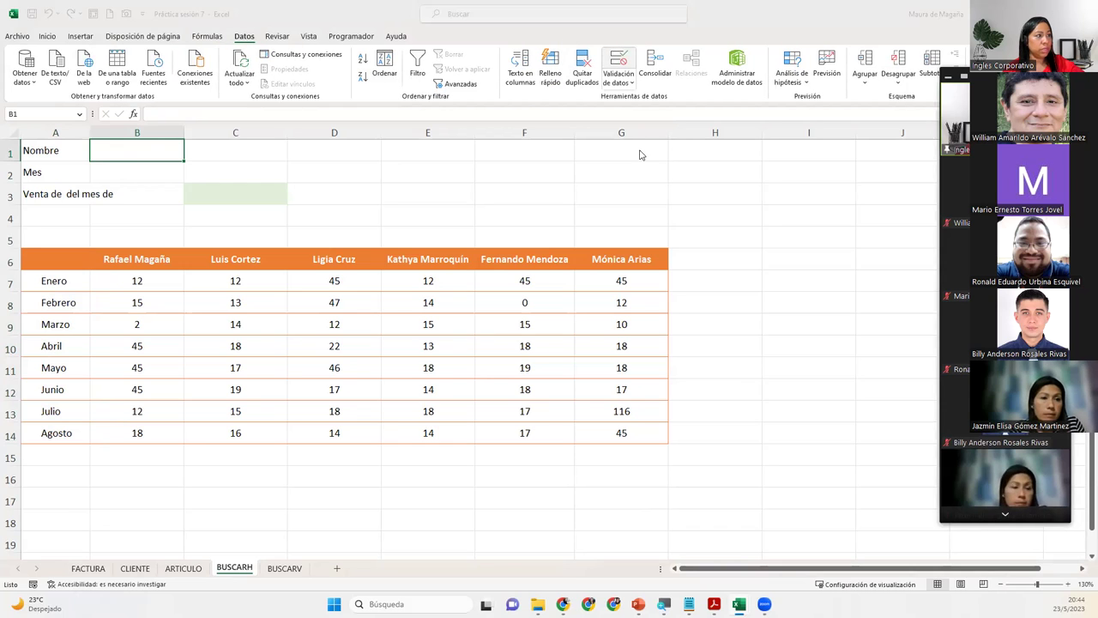
left_click(535, 291)
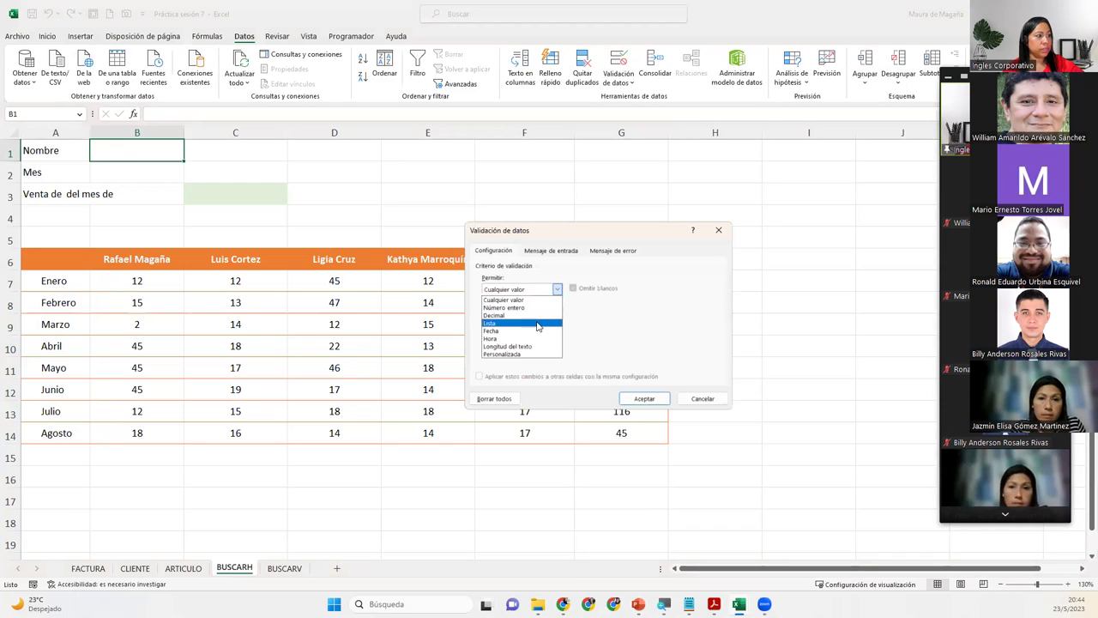
left_click(538, 324)
left_click(531, 337)
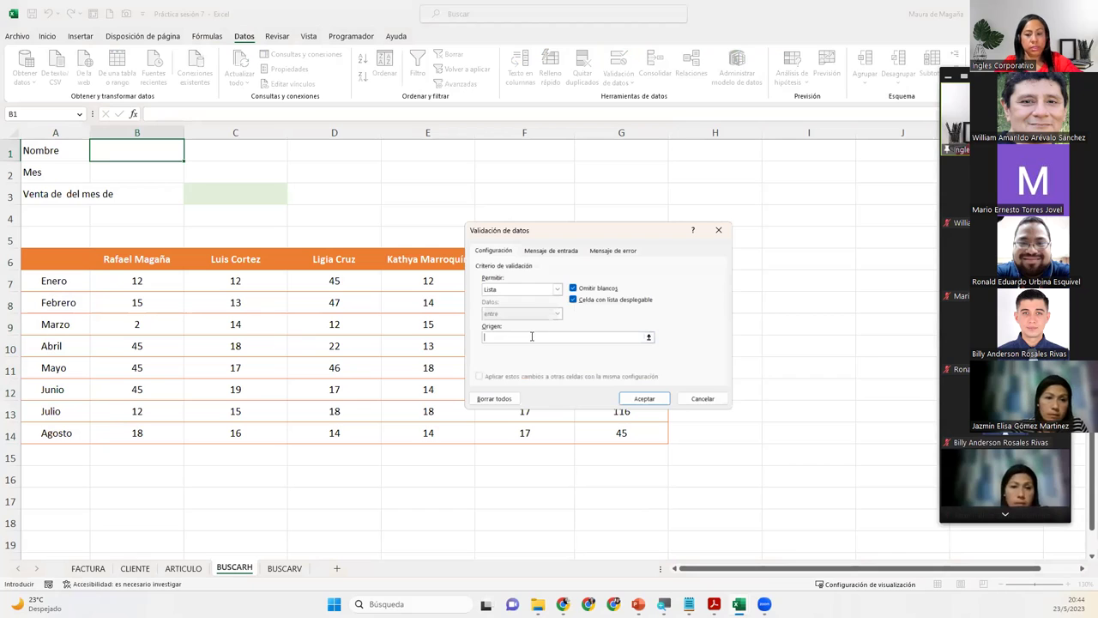
type("=n")
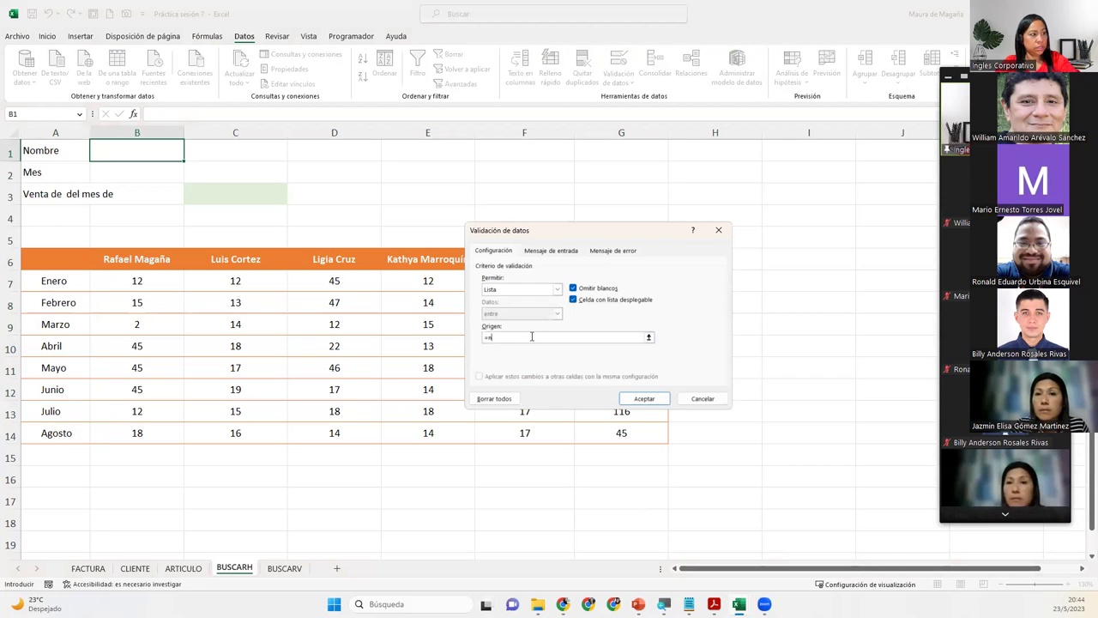
type("ombre")
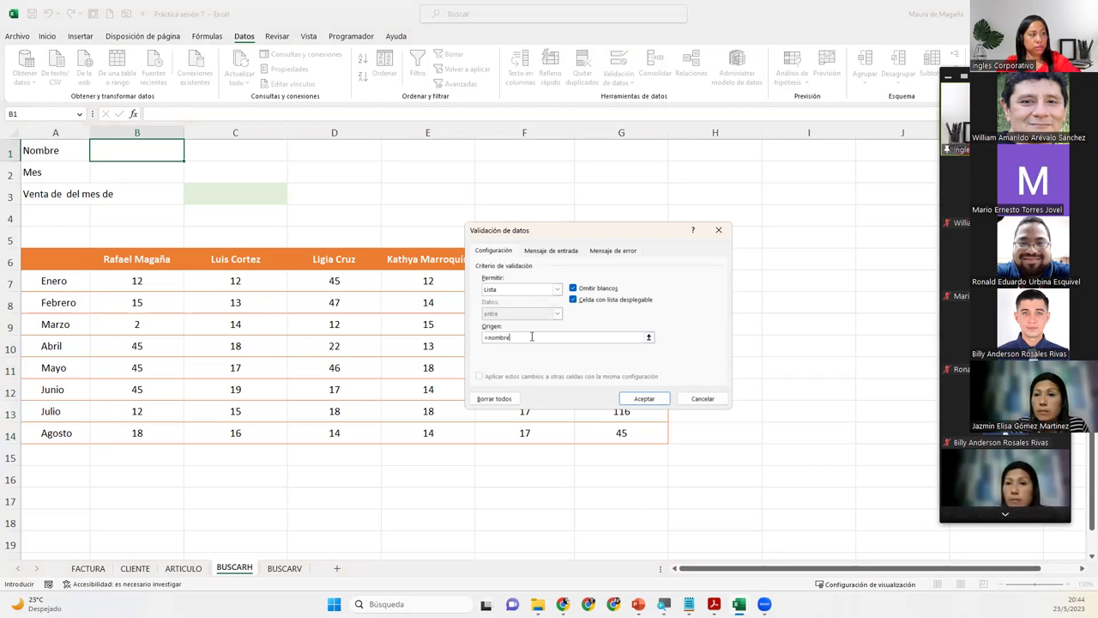
key("Return")
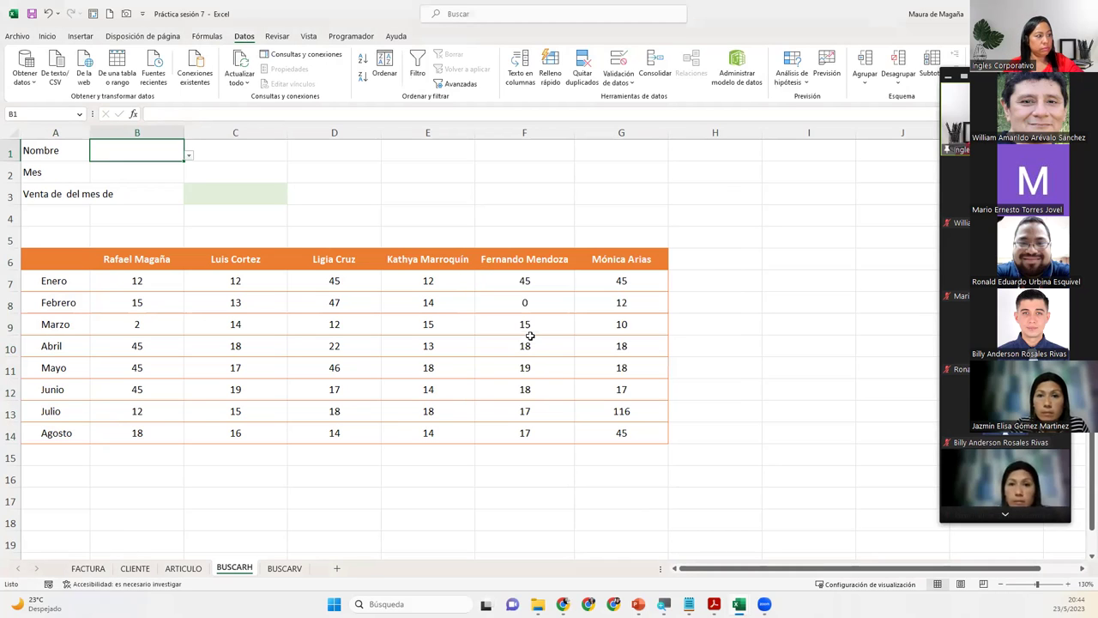
left_click(188, 158)
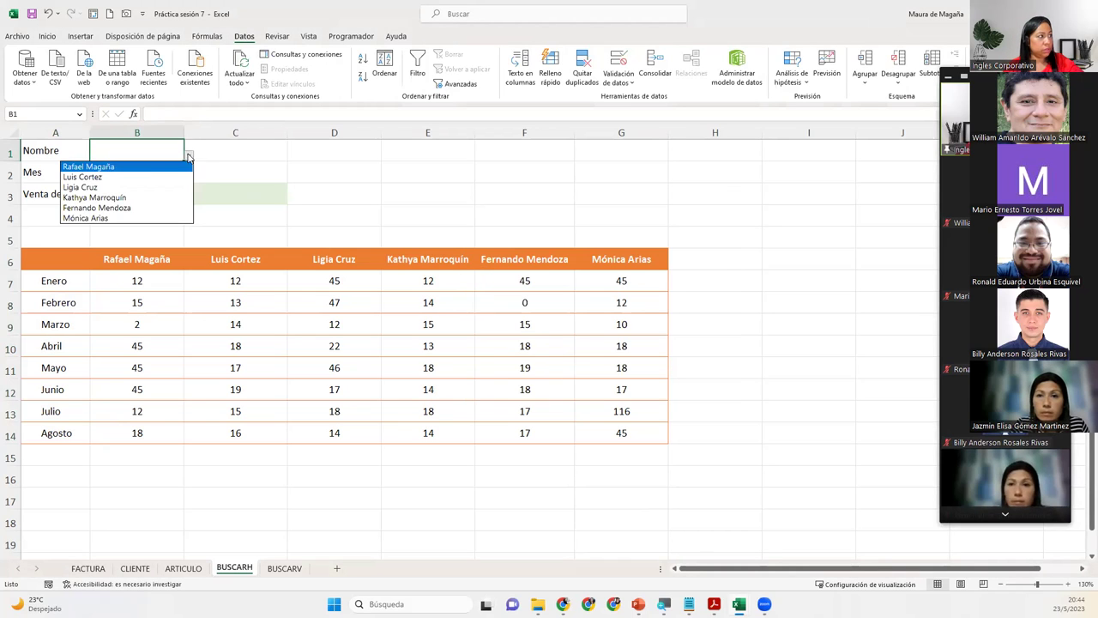
left_click(135, 185)
left_click(189, 155)
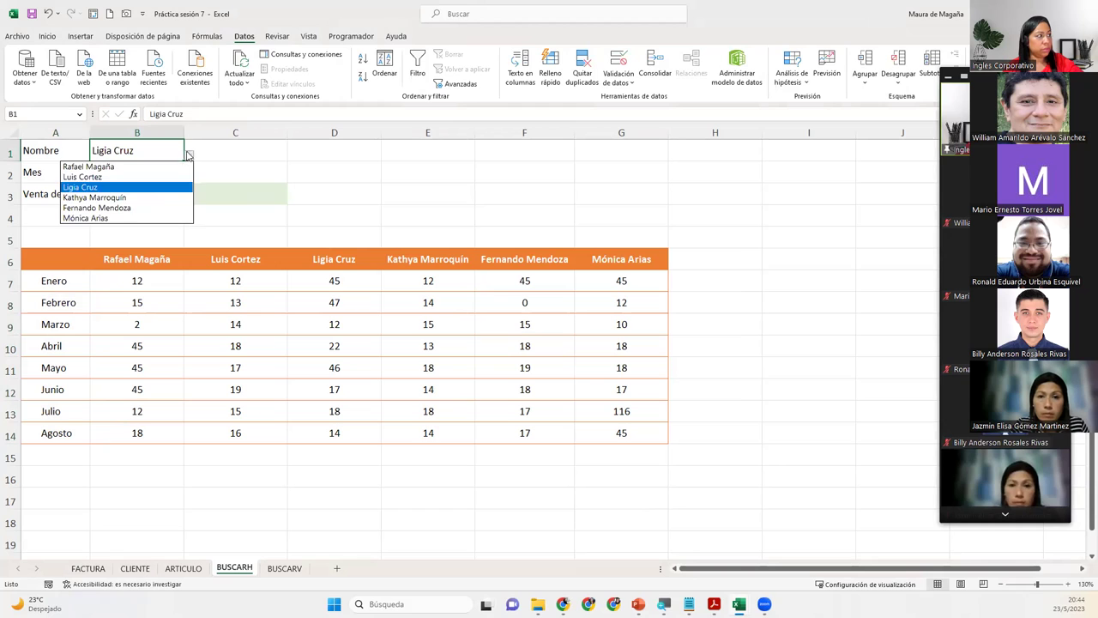
left_click(138, 168)
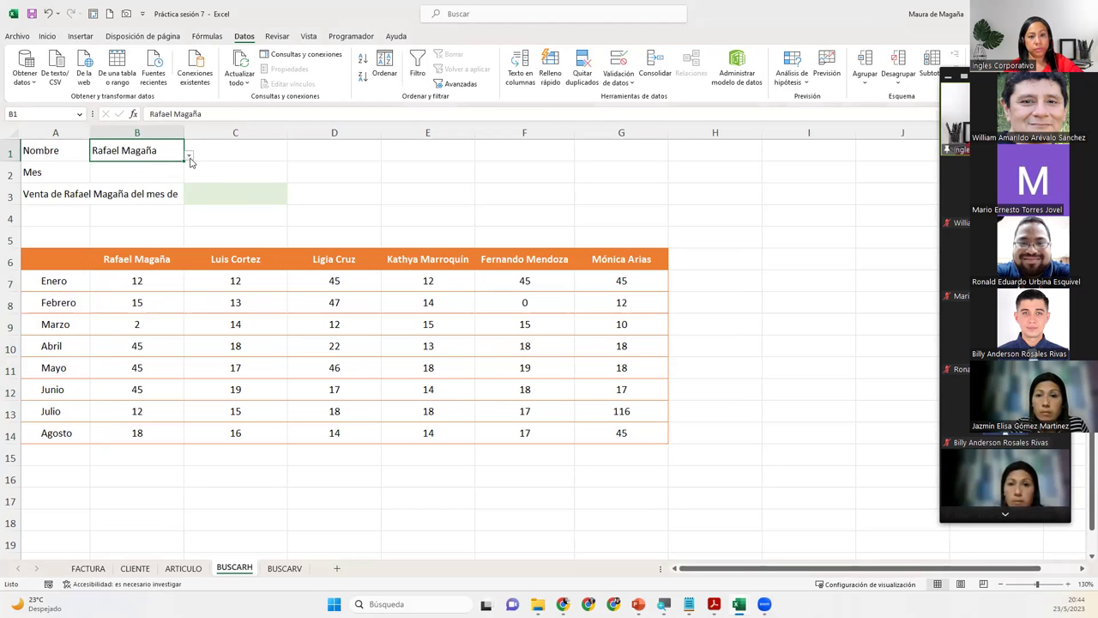
left_click(136, 169)
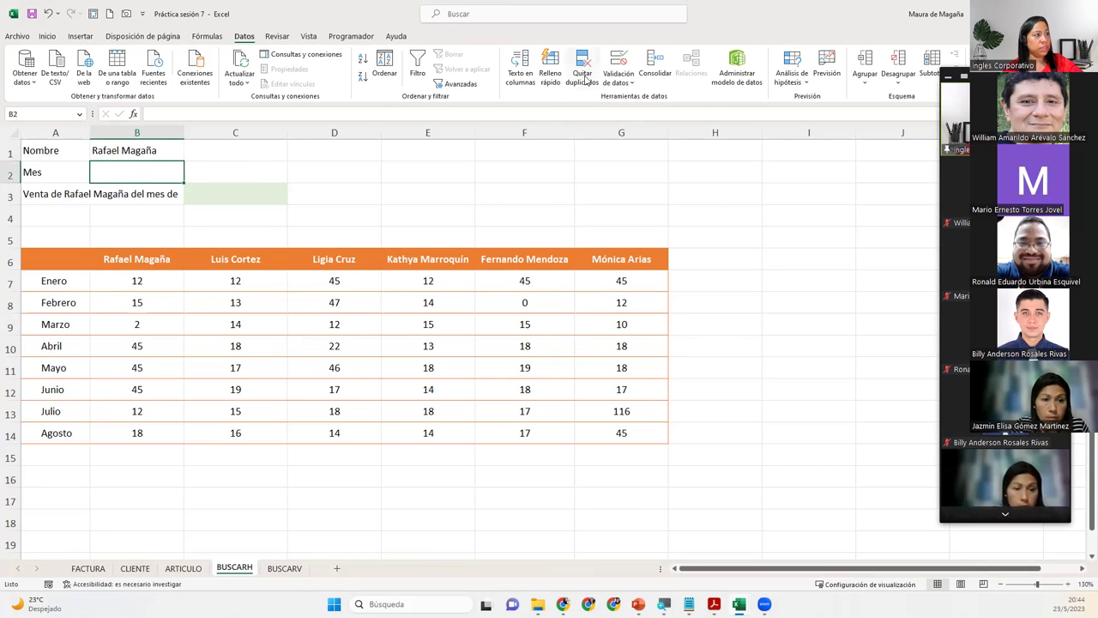
- Add list data validation to B2 with source =mes
left_click(618, 60)
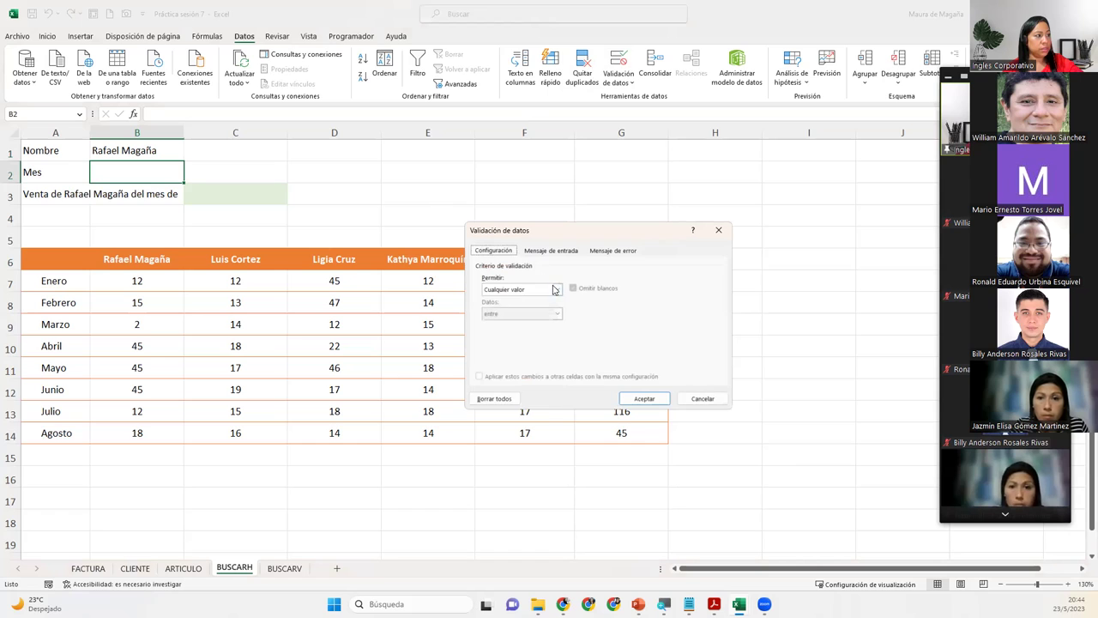
left_click(554, 289)
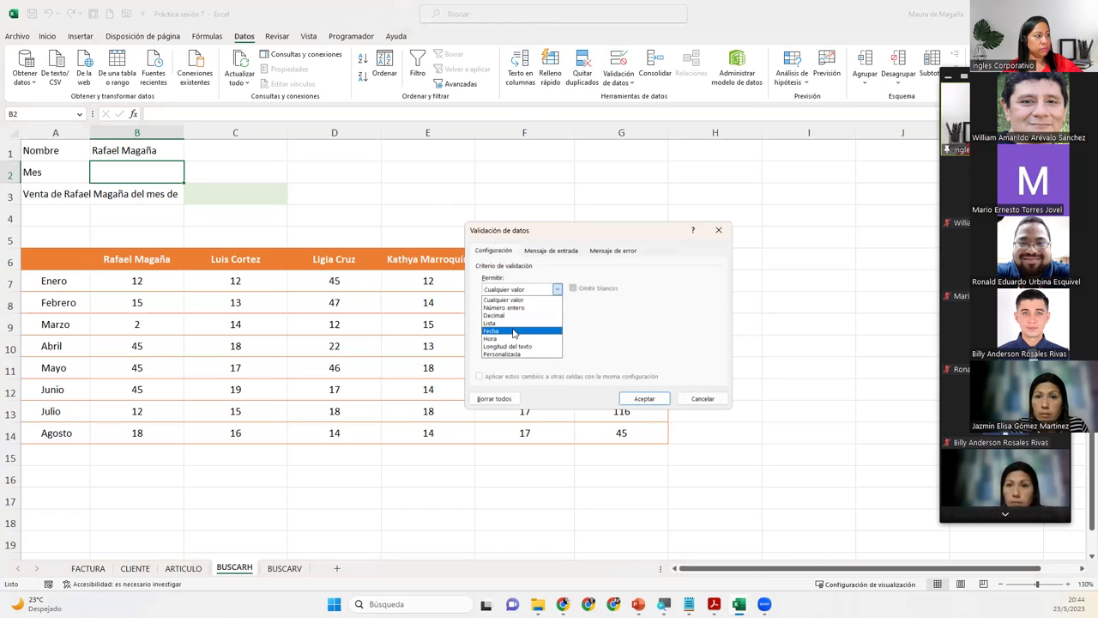
left_click(513, 323)
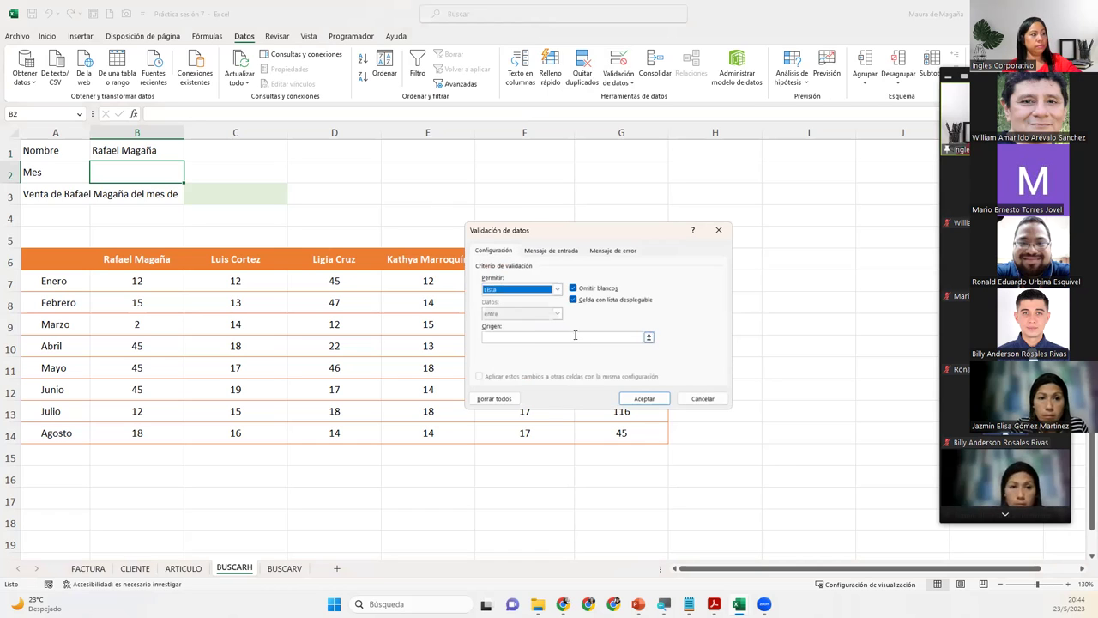
left_click(575, 335)
type("=mes")
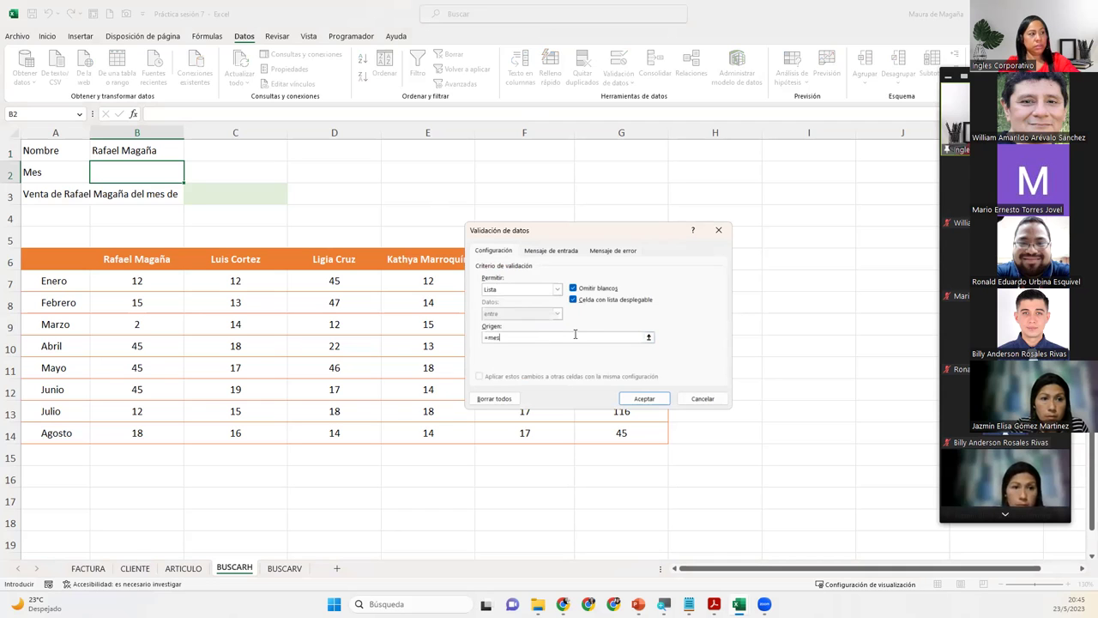
key("Return")
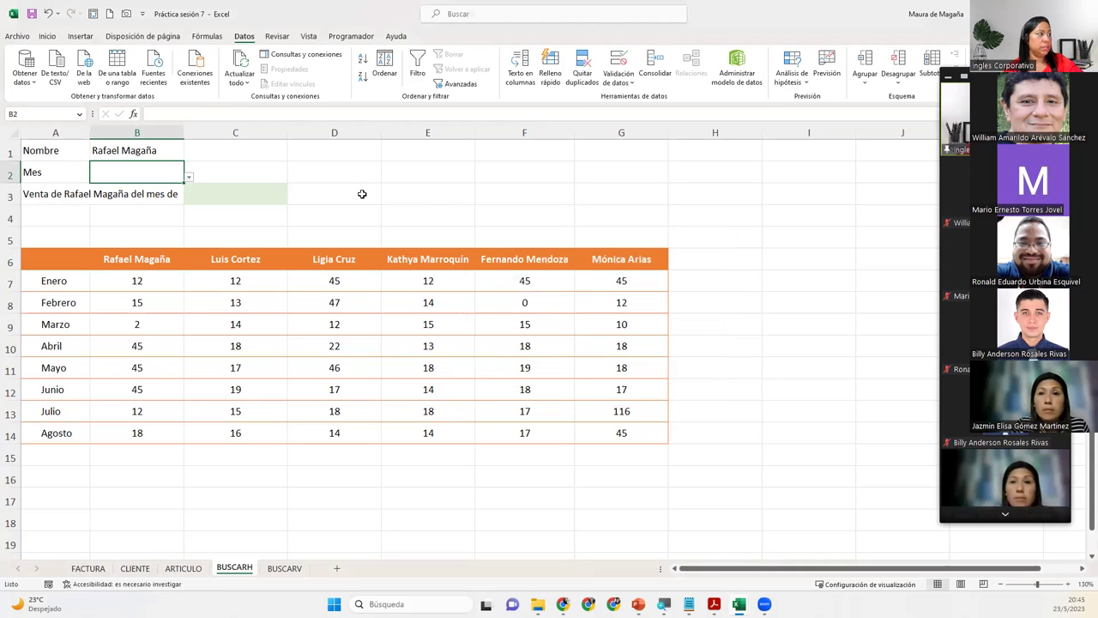
- Choose Abril in B2 and move the green-filled cell C3 down to C4
left_click(189, 177)
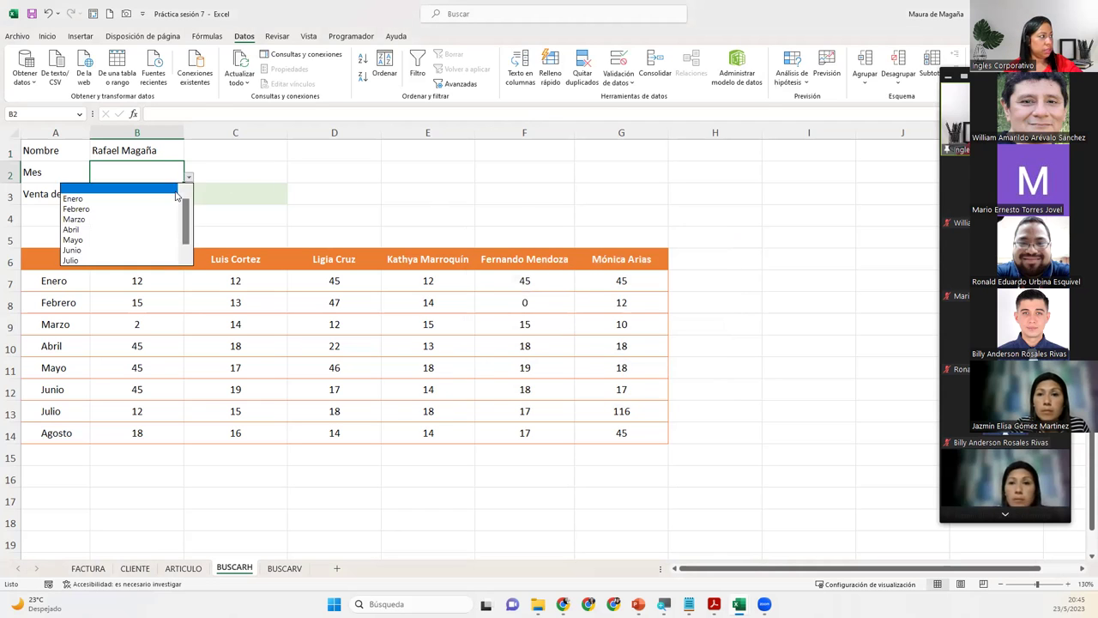
left_click(109, 228)
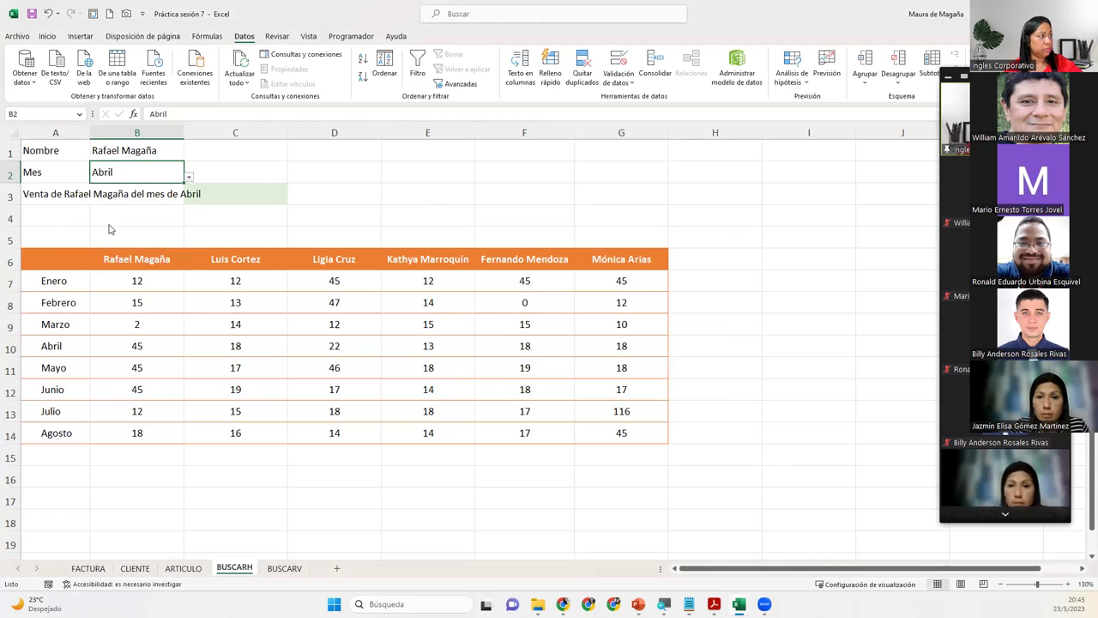
left_click(211, 195)
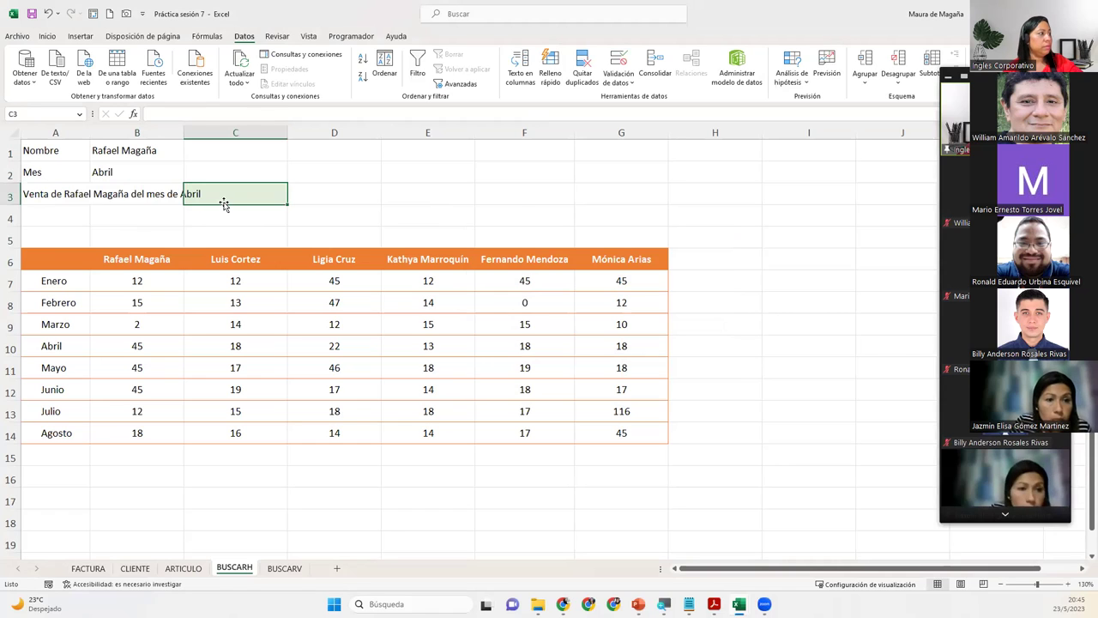
mouse_move(225, 205)
left_mouse_down()
mouse_move(286, 216)
mouse_move(80, 215)
left_mouse_up()
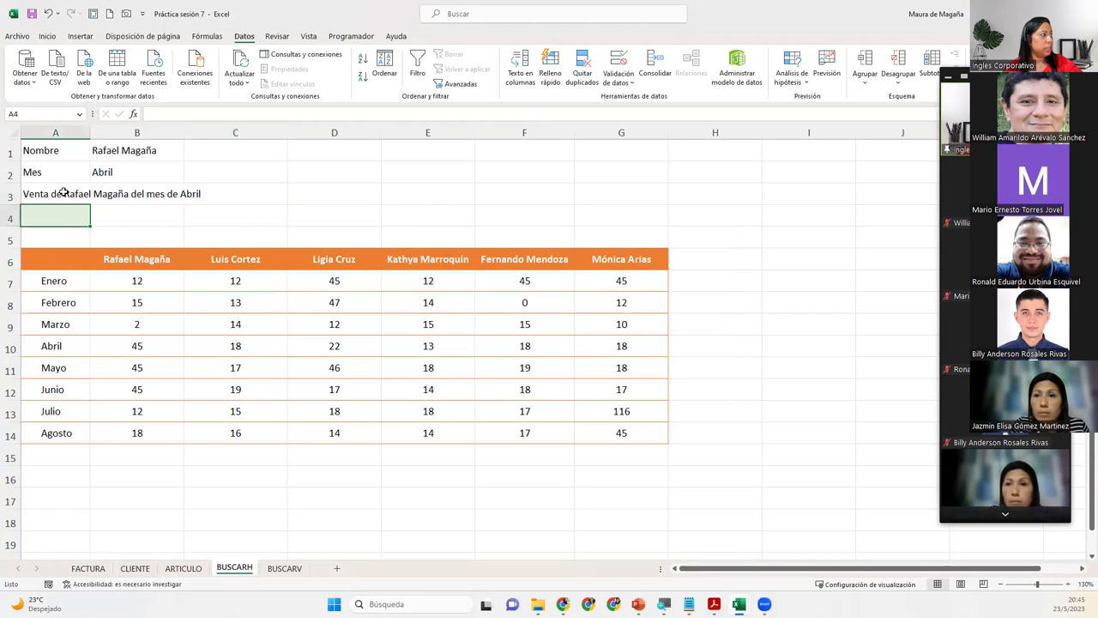
- Add a space after "del mes de" in A3's caption formula
left_click(38, 193)
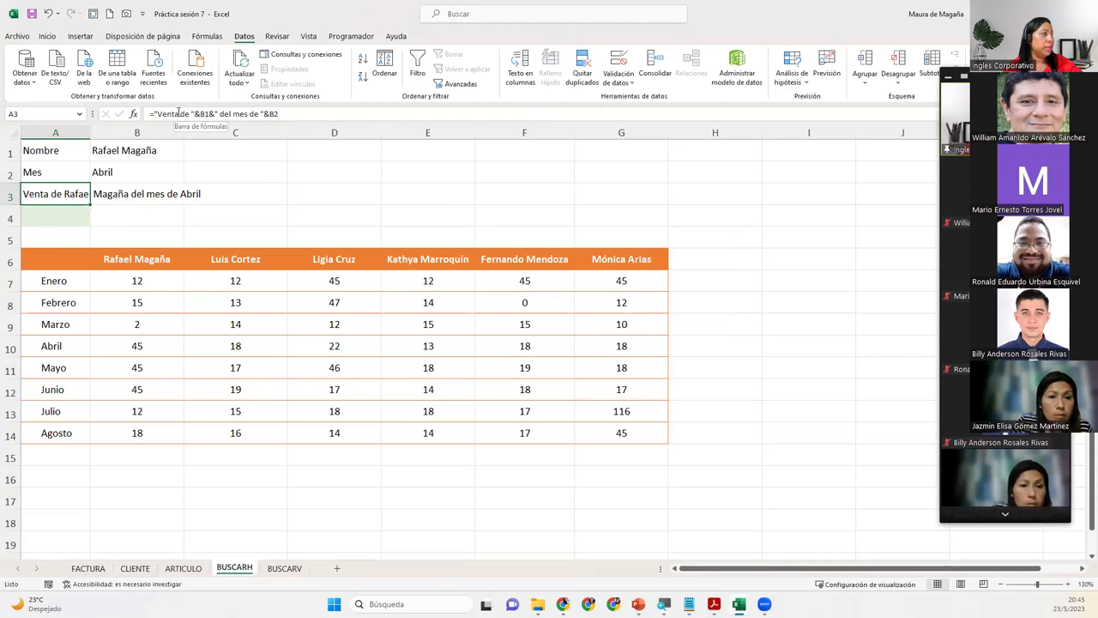
left_click(180, 114)
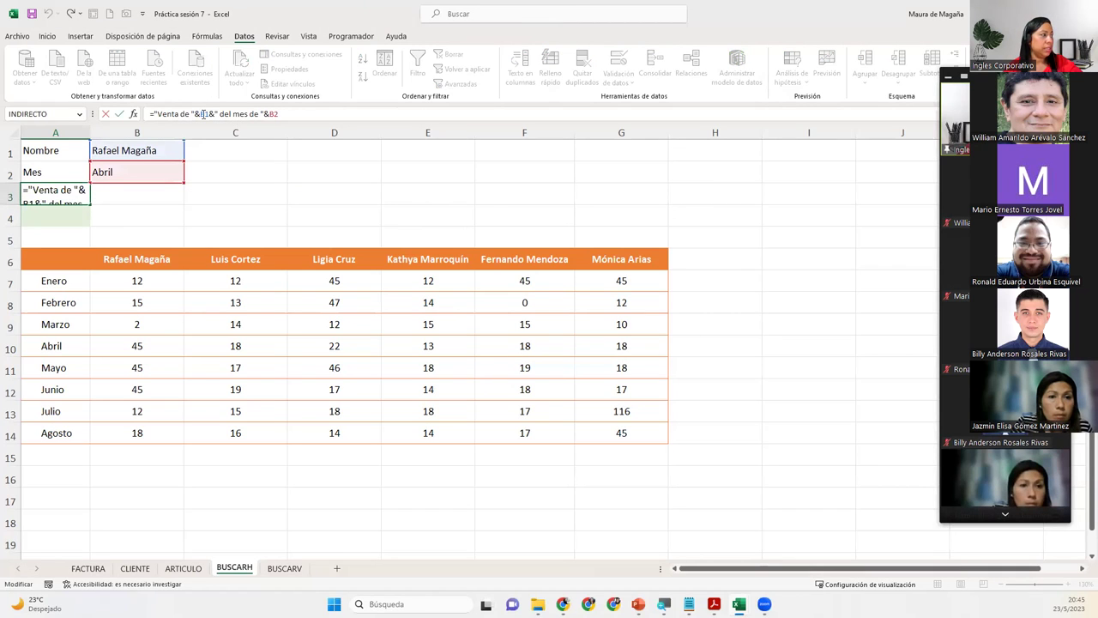
left_click(203, 114)
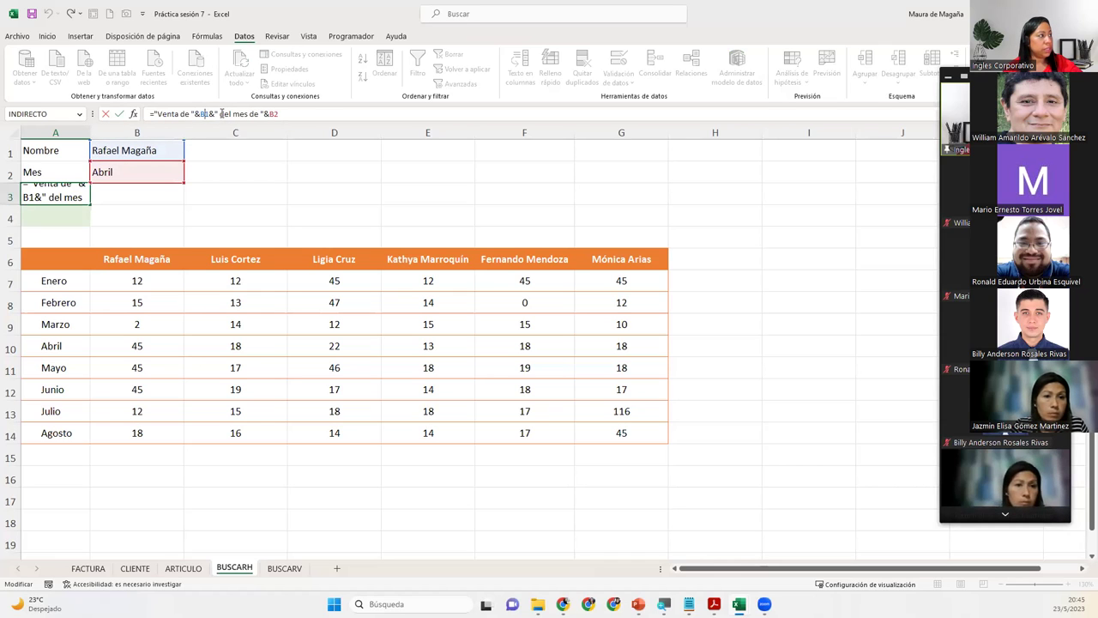
left_click(260, 114)
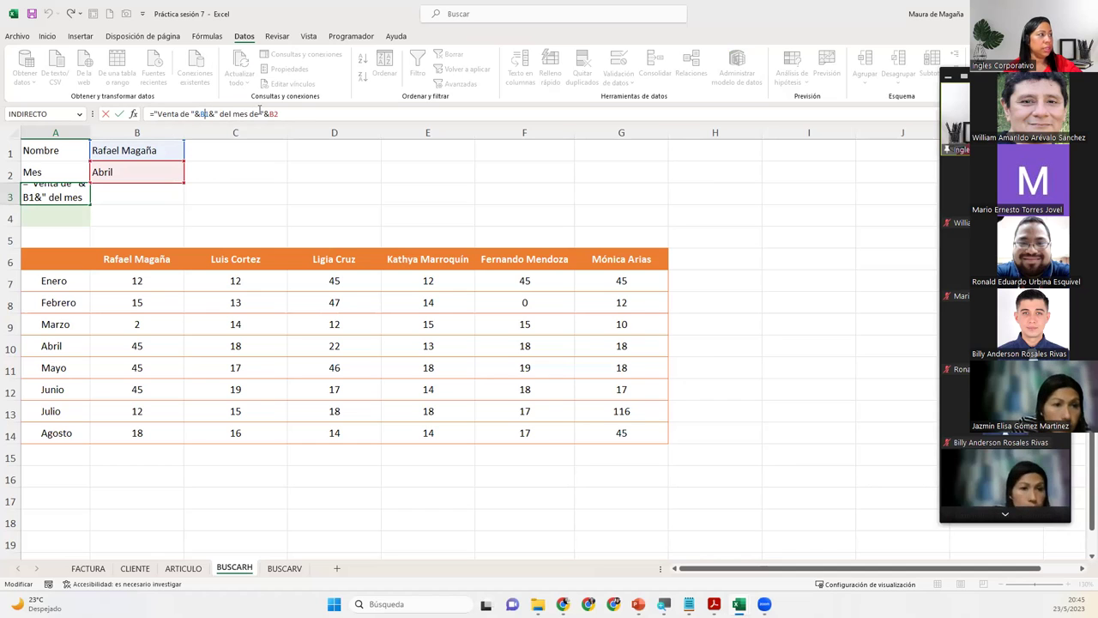
left_click(296, 113)
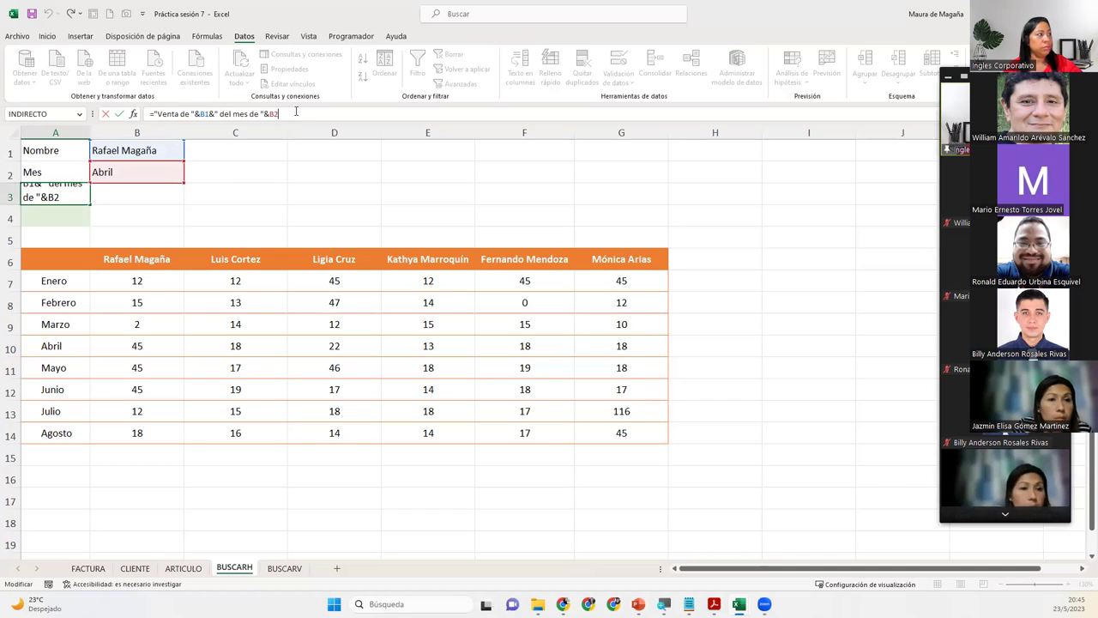
key("Return")
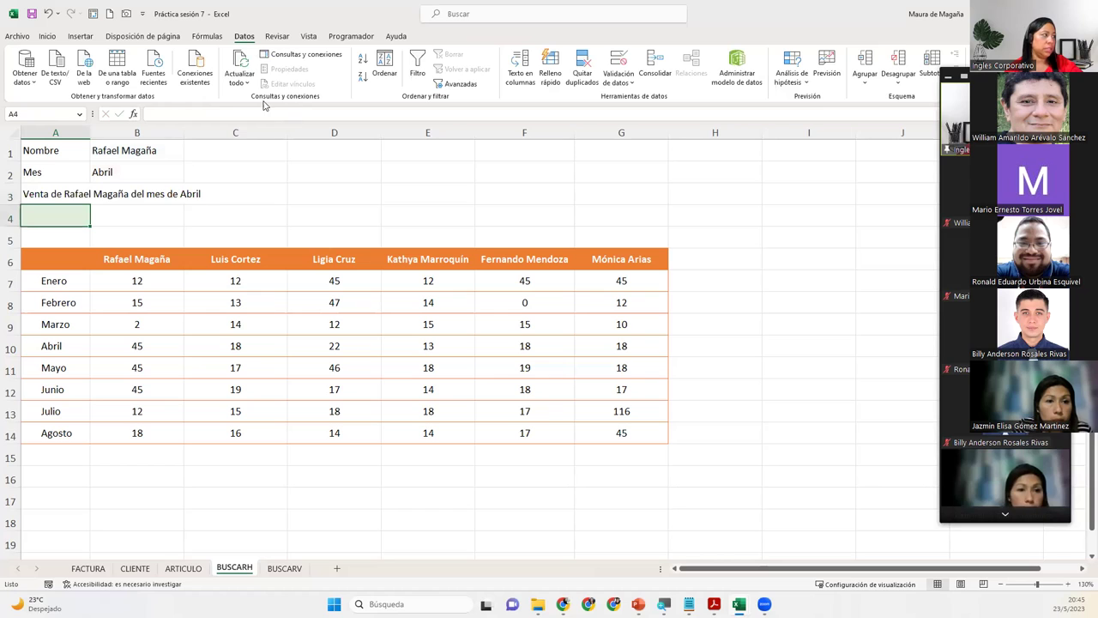
left_click(51, 192)
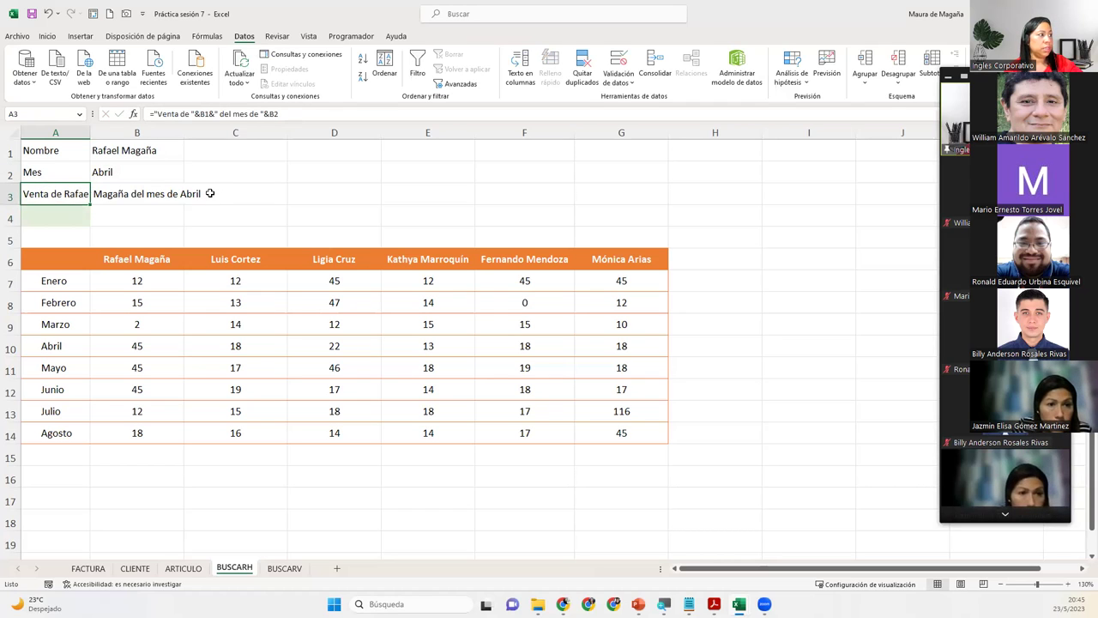
left_click(130, 151)
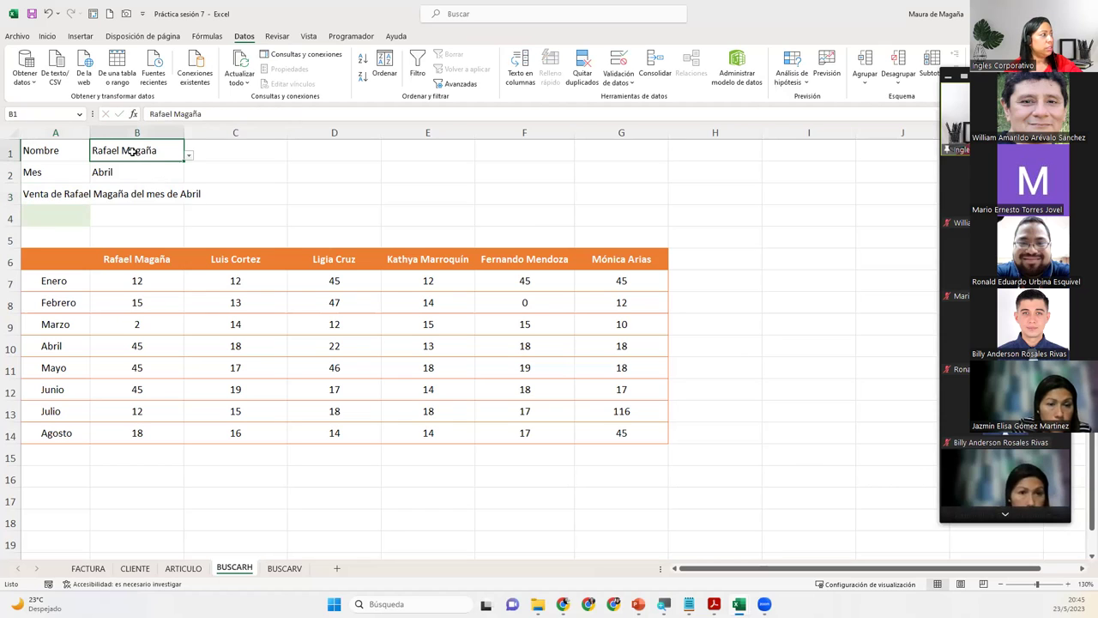
left_click(189, 156)
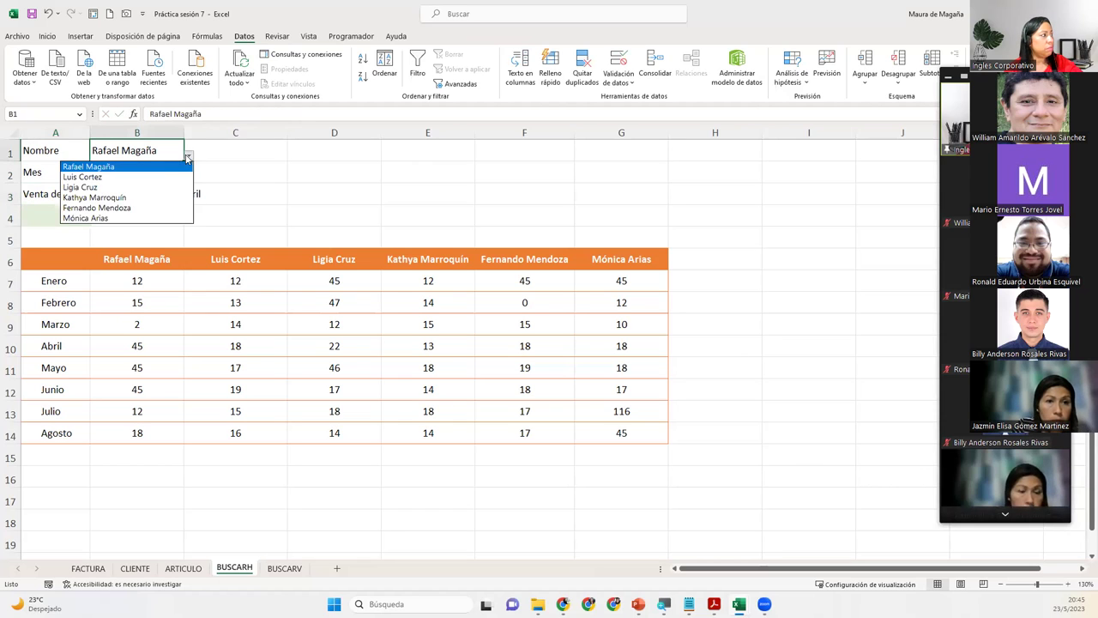
left_click(115, 190)
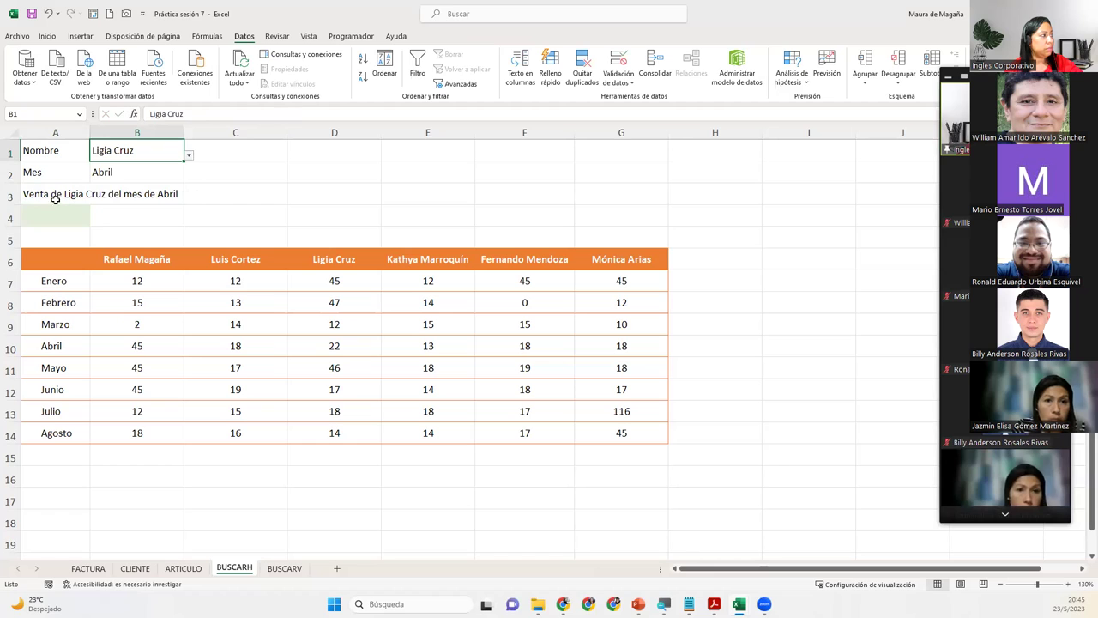
left_click(163, 175)
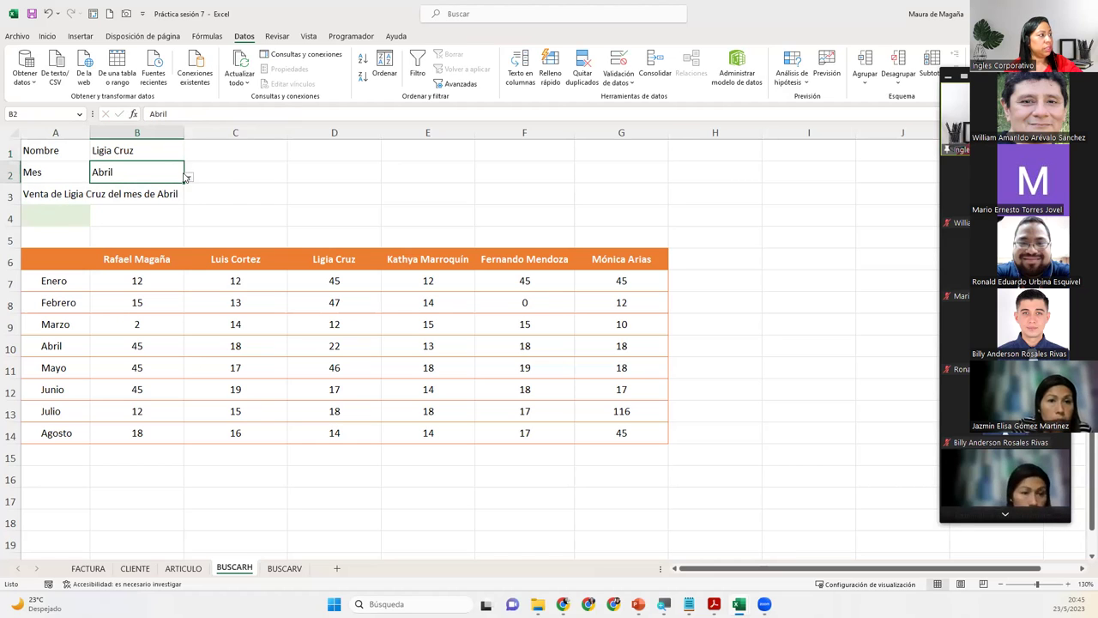
left_click(187, 177)
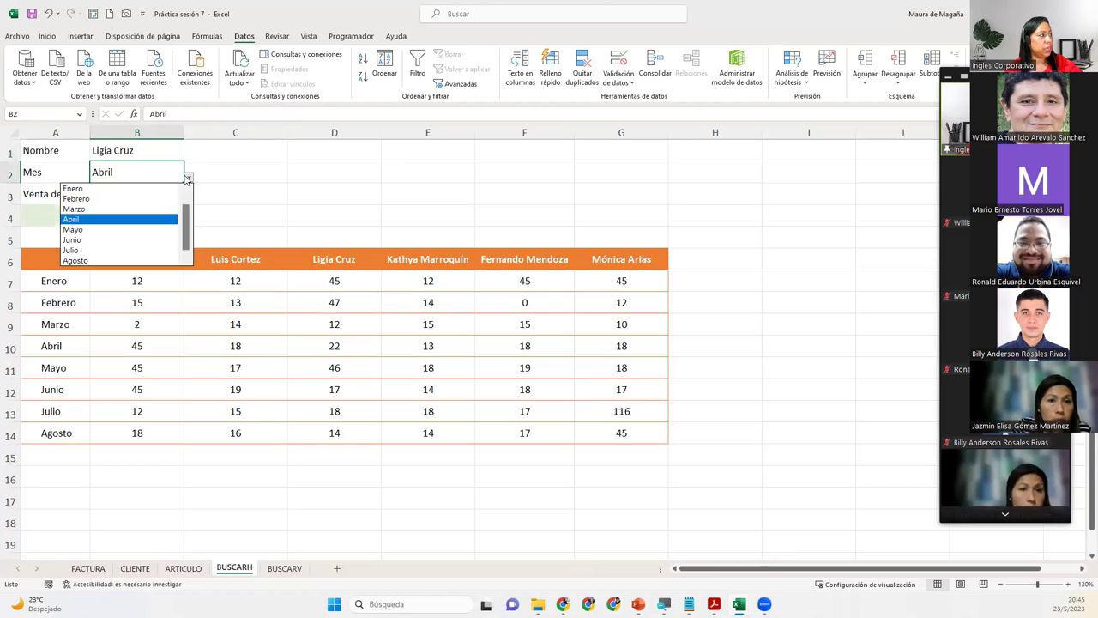
left_click(95, 250)
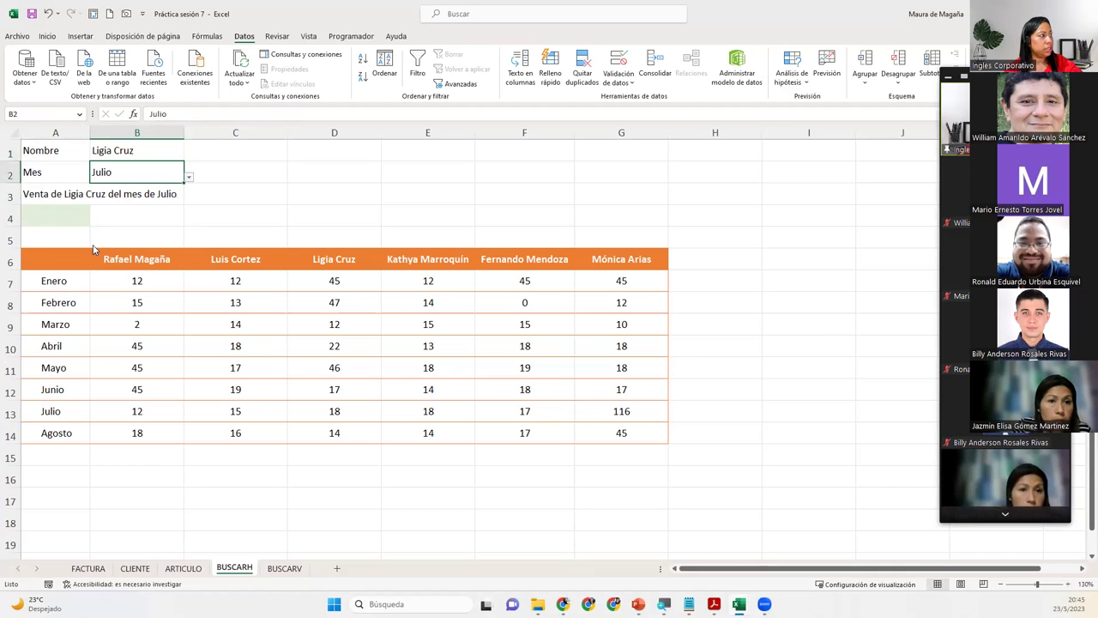
- Reopen A3's caption formula and confirm it unchanged
left_click(56, 193)
double_click(36, 193)
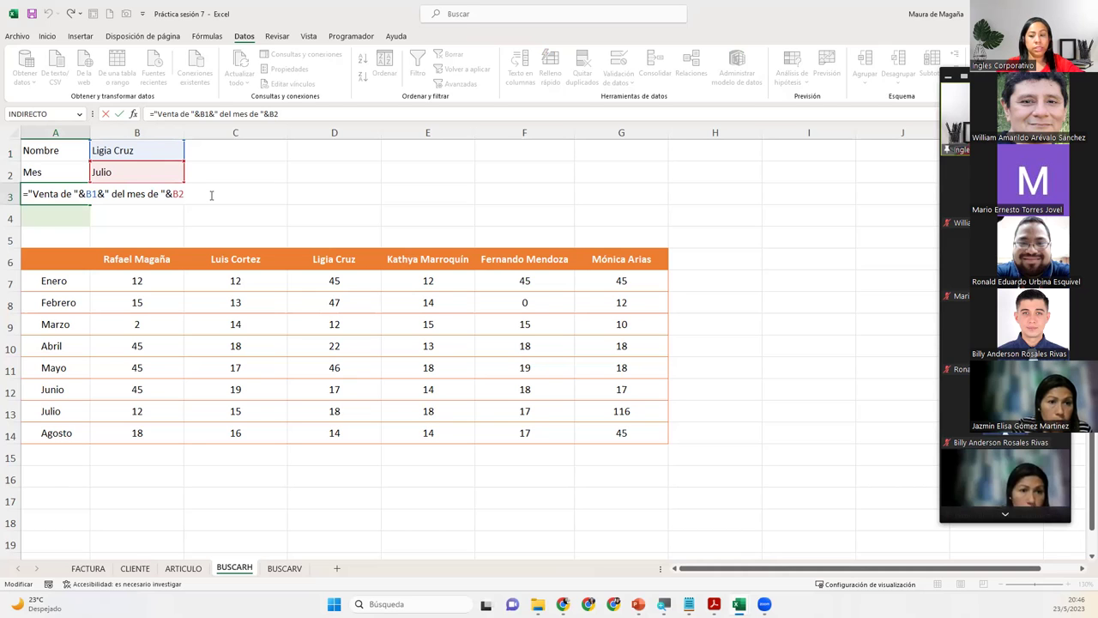
key("Return")
left_click(211, 195)
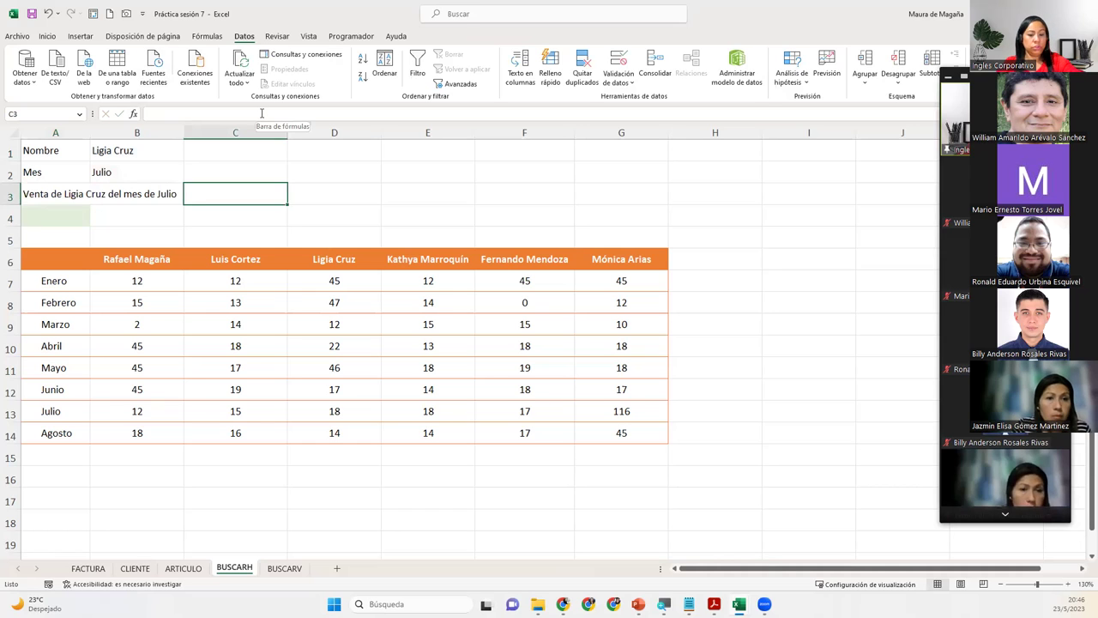
- In C3, build the caption with =CONCATENAR("Venta de ";B1;"del mes de ";B2)
type("=concat")
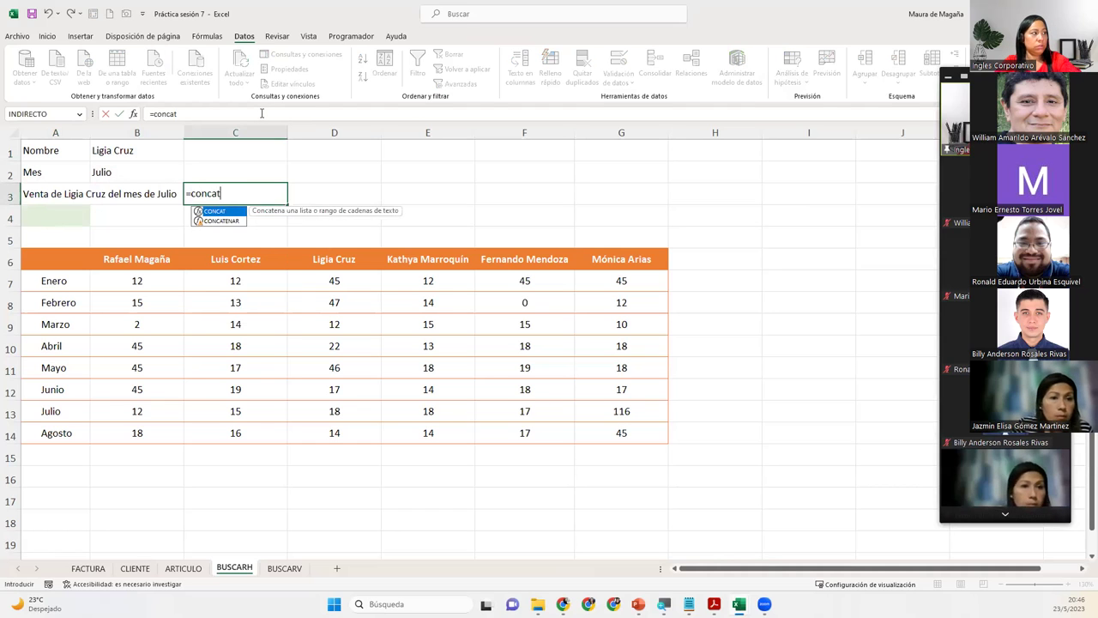
key("Down")
key("Tab")
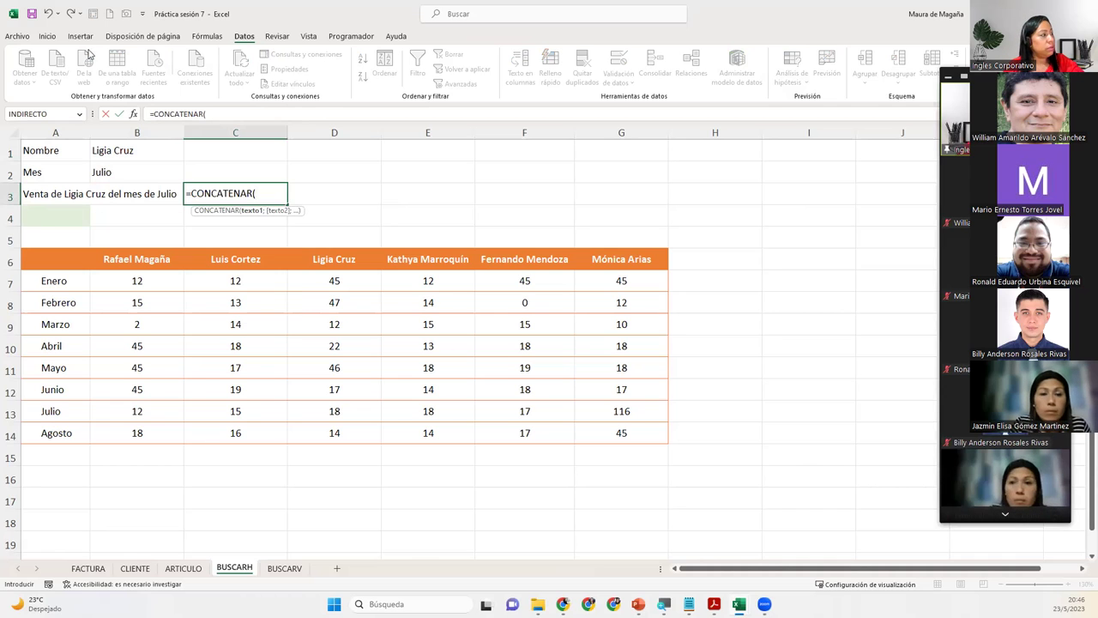
type("\"Ventas")
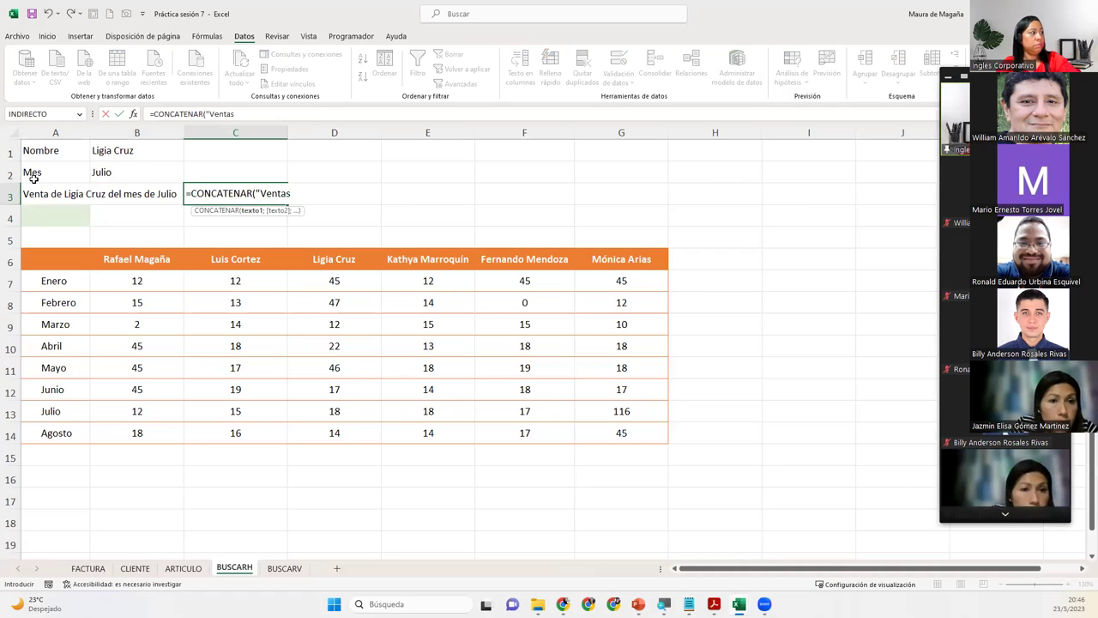
key("BackSpace")
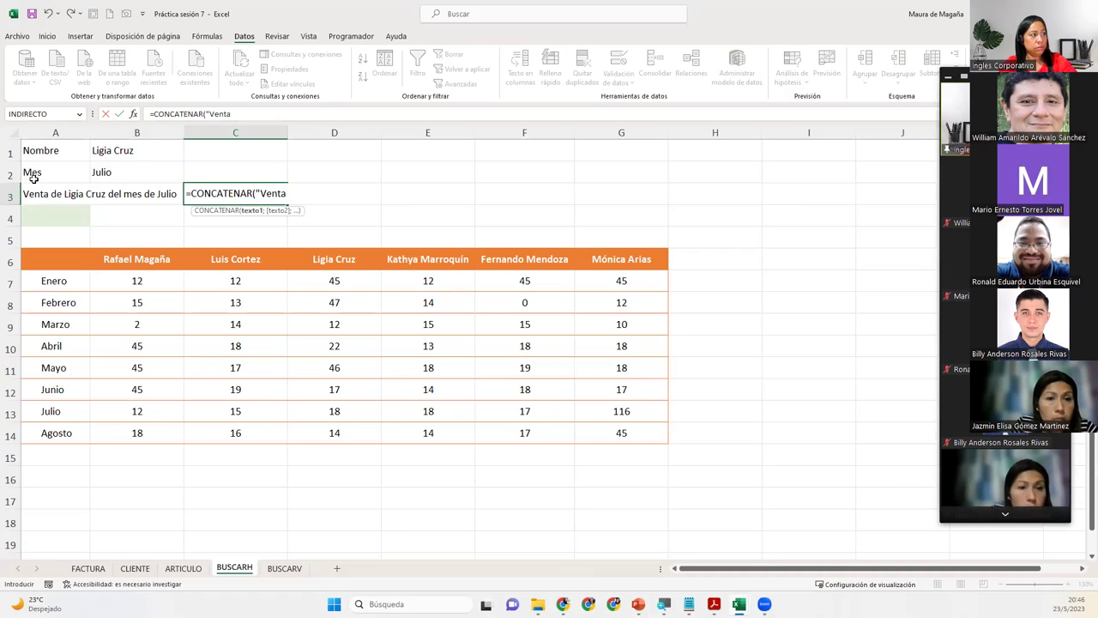
type("de")
key("BackSpace")
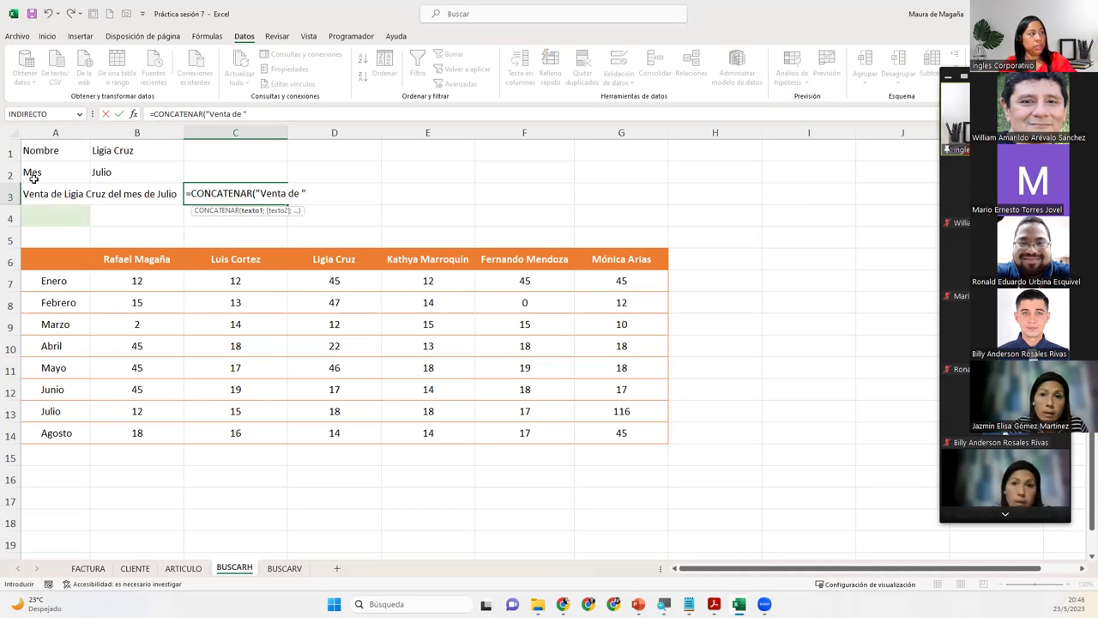
type(";")
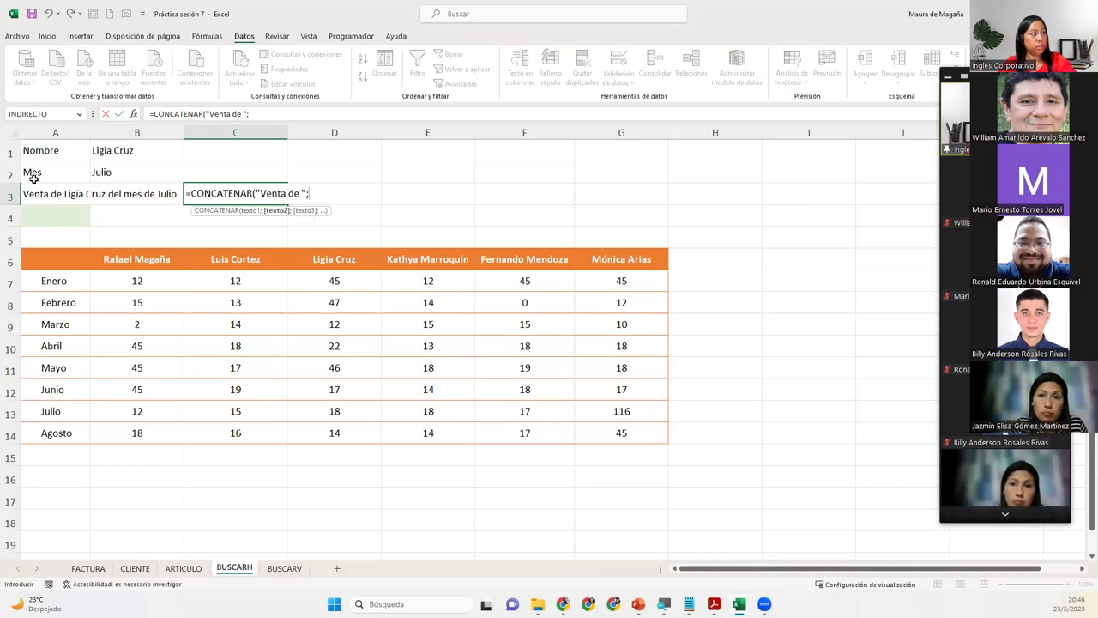
left_click(123, 144)
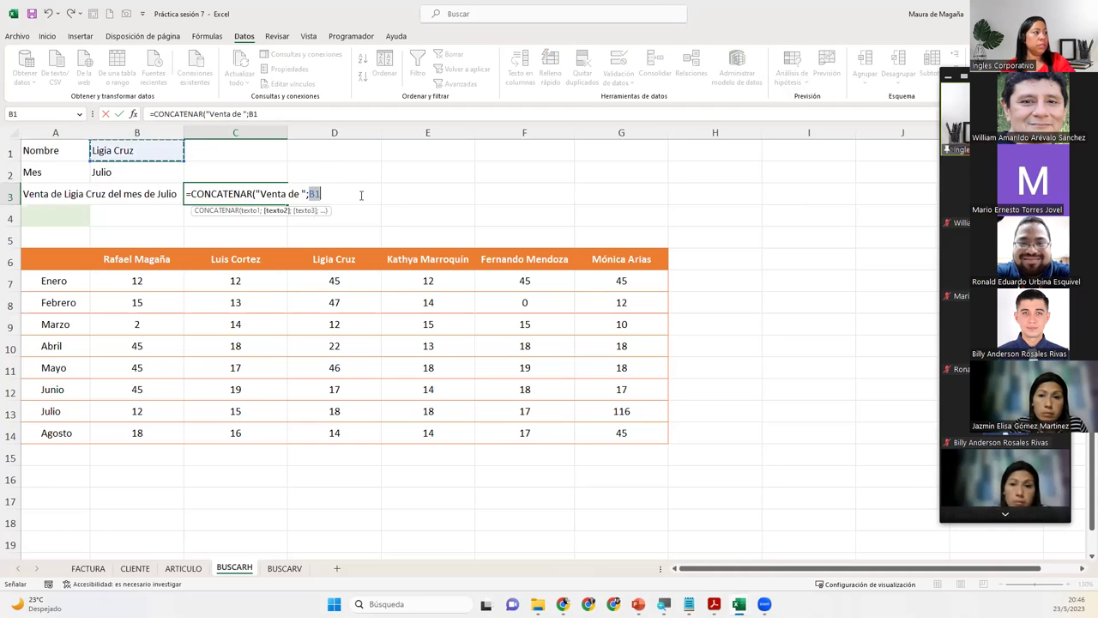
type(";")
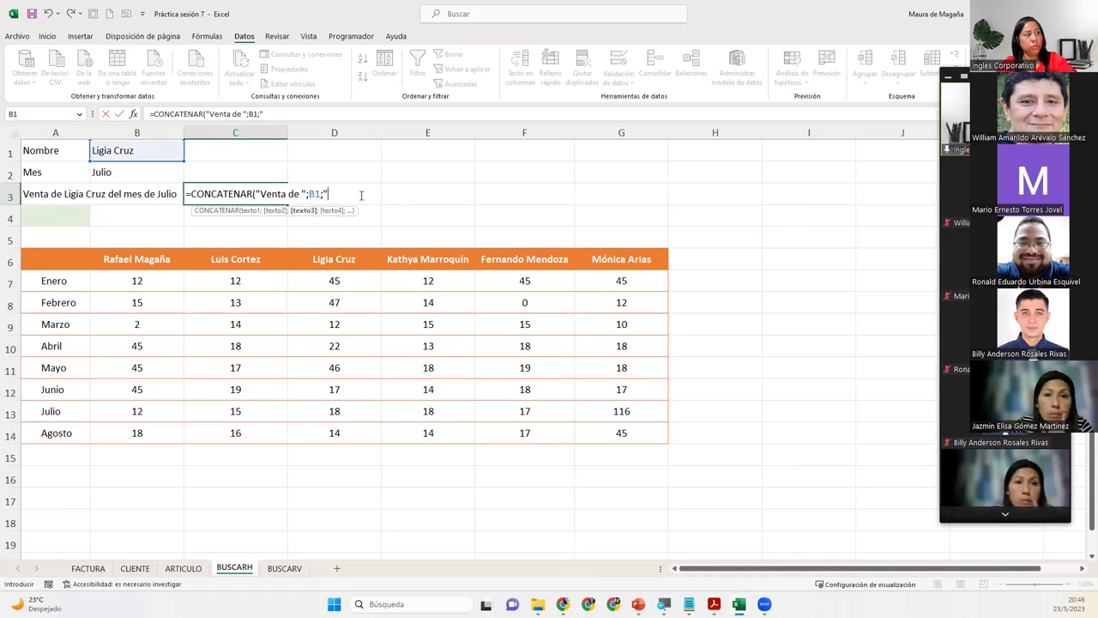
type("\"De")
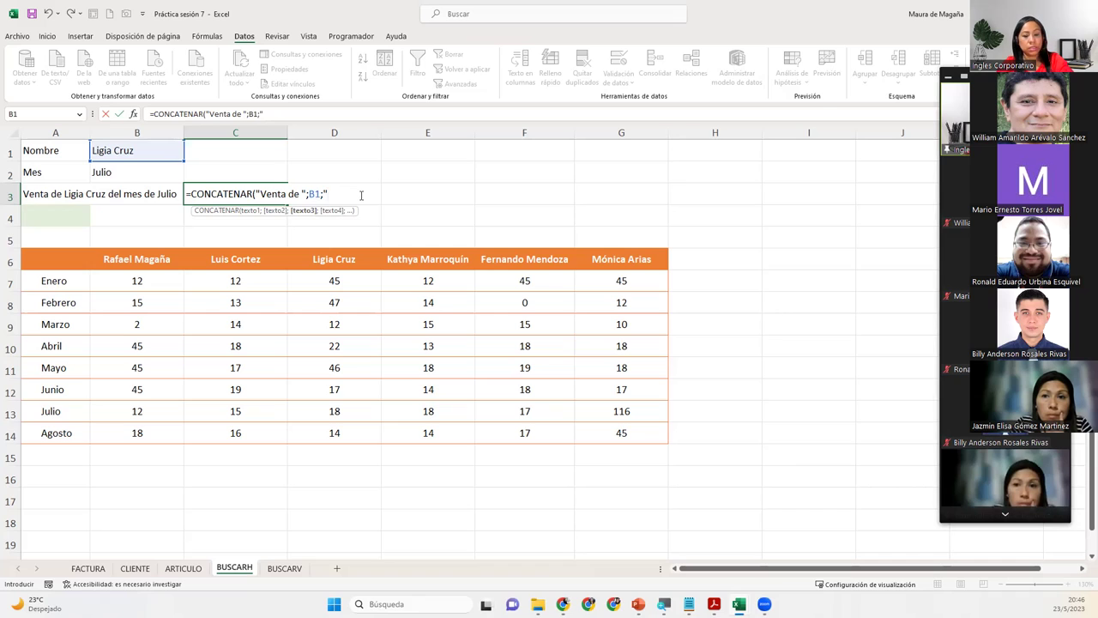
type("l mes de")
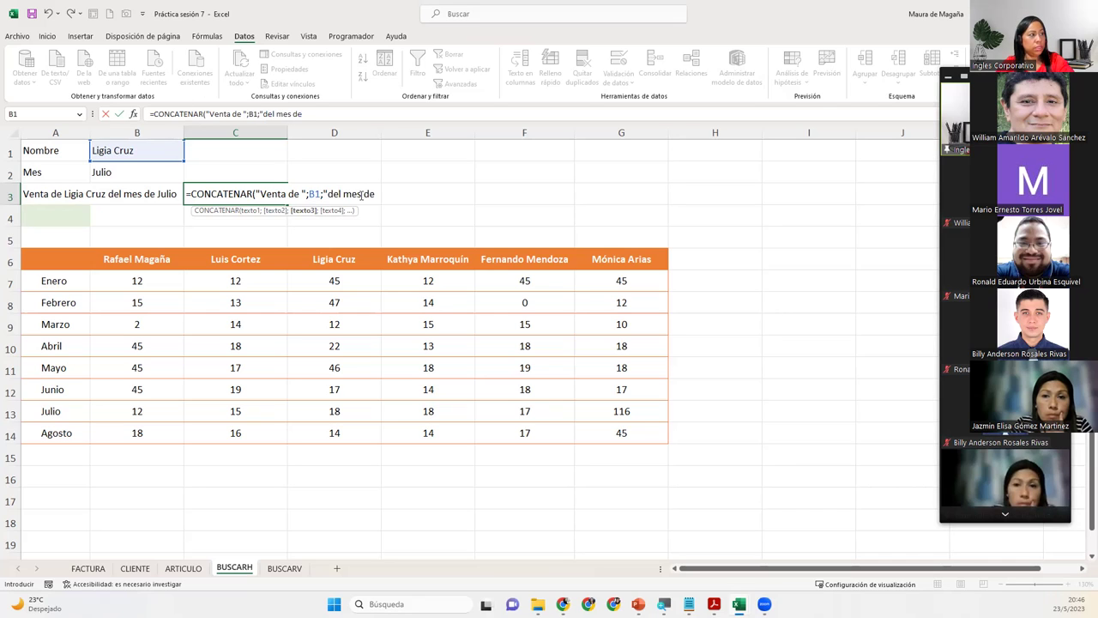
type(" \"")
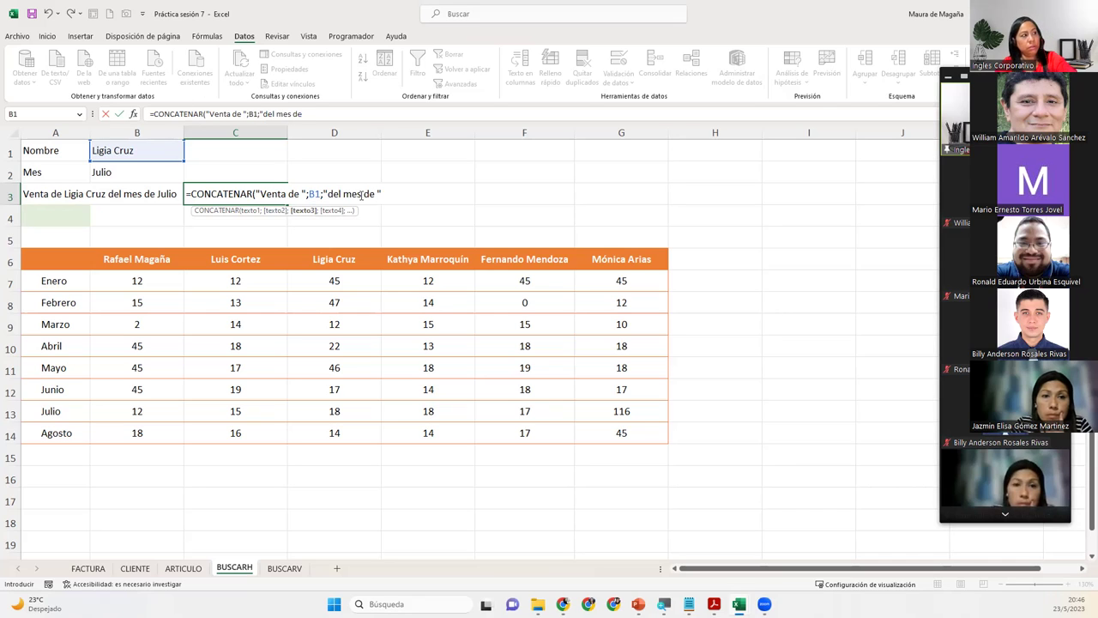
type(";")
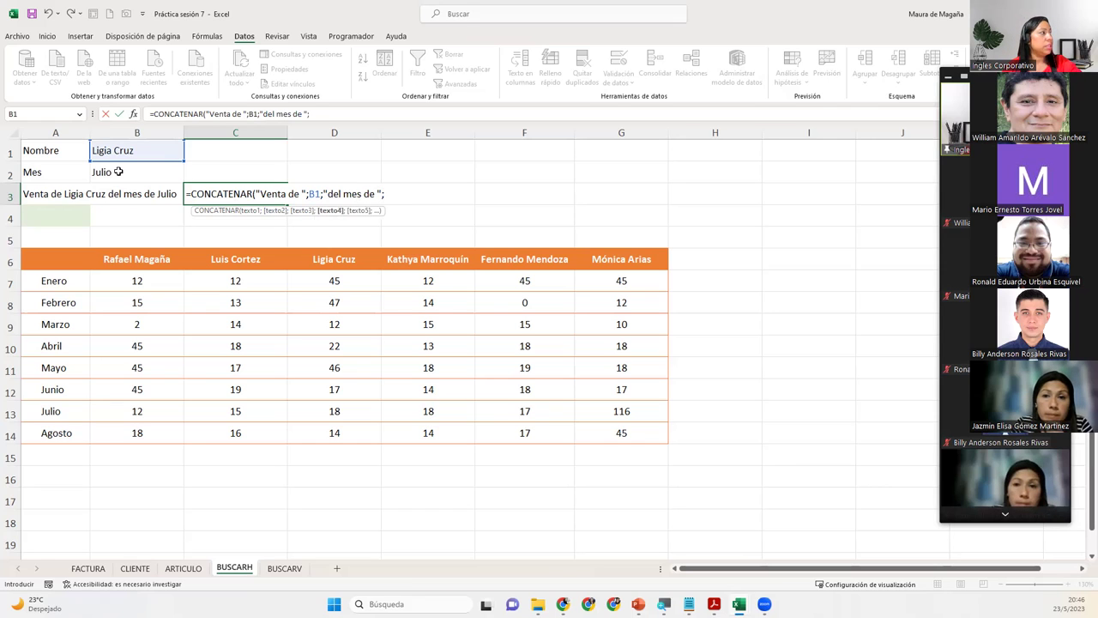
left_click(118, 172)
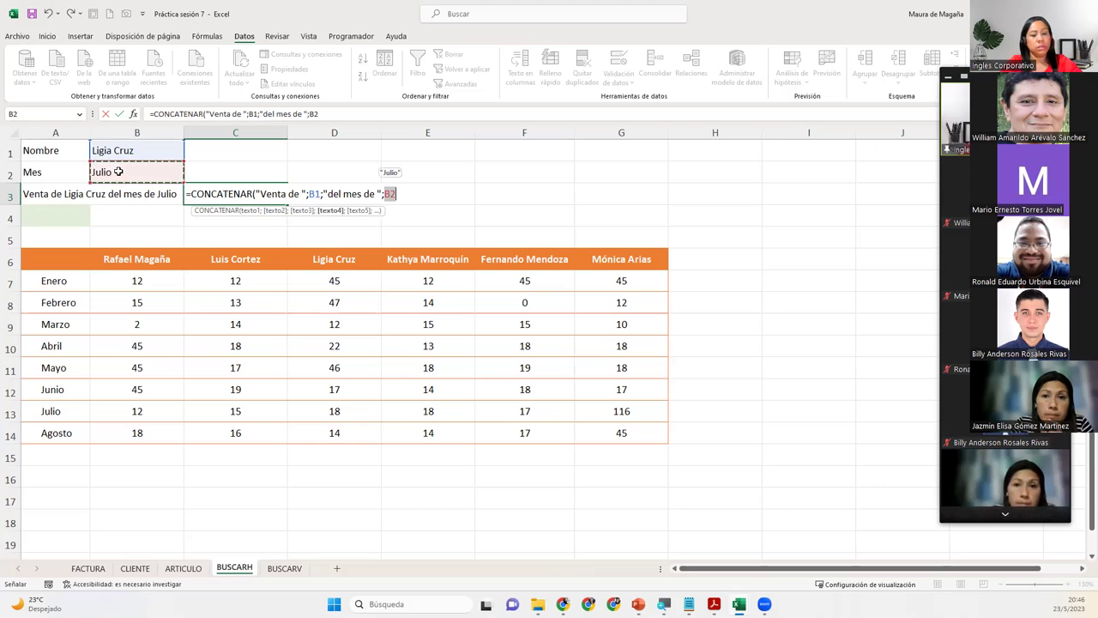
type(")")
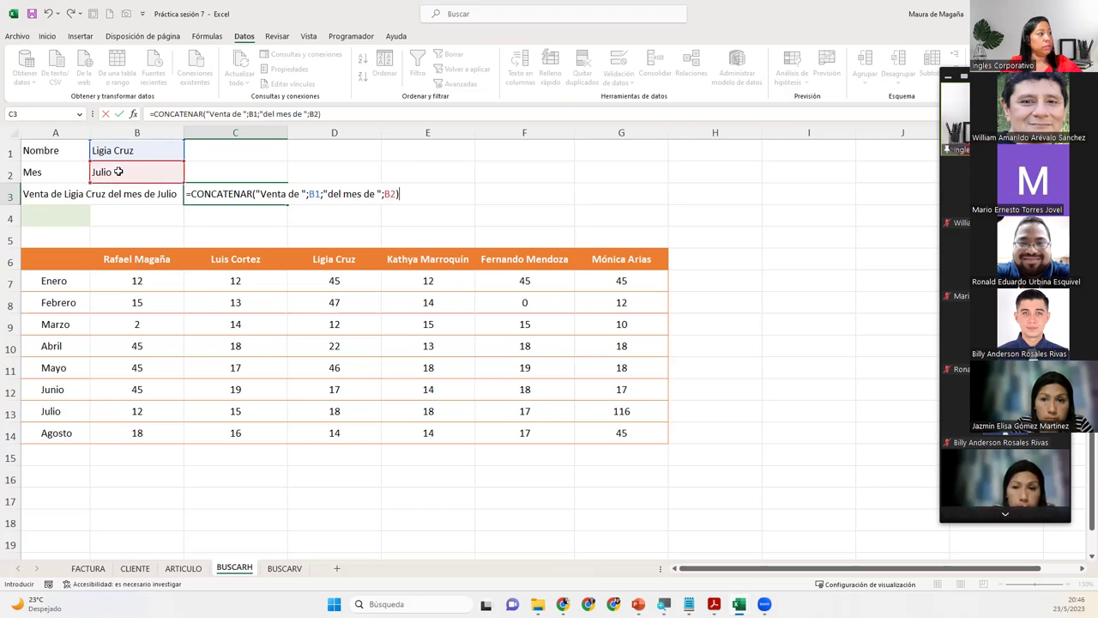
key("Return")
- Compare the caption formulas in A3 and C3
left_click(240, 190)
left_click(141, 193)
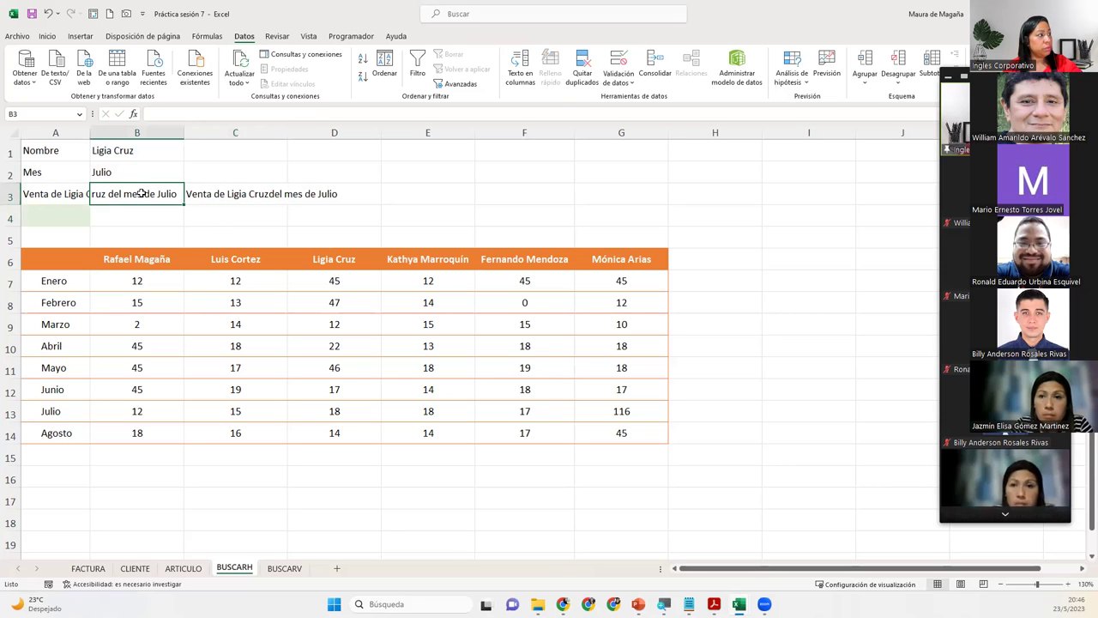
left_click(44, 190)
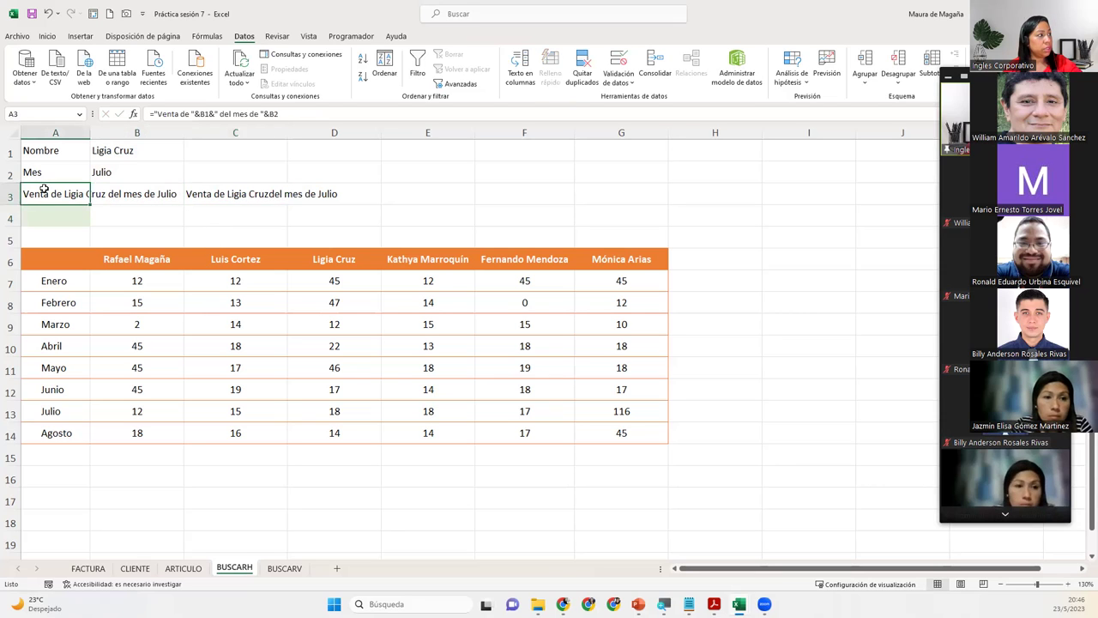
left_click(203, 195)
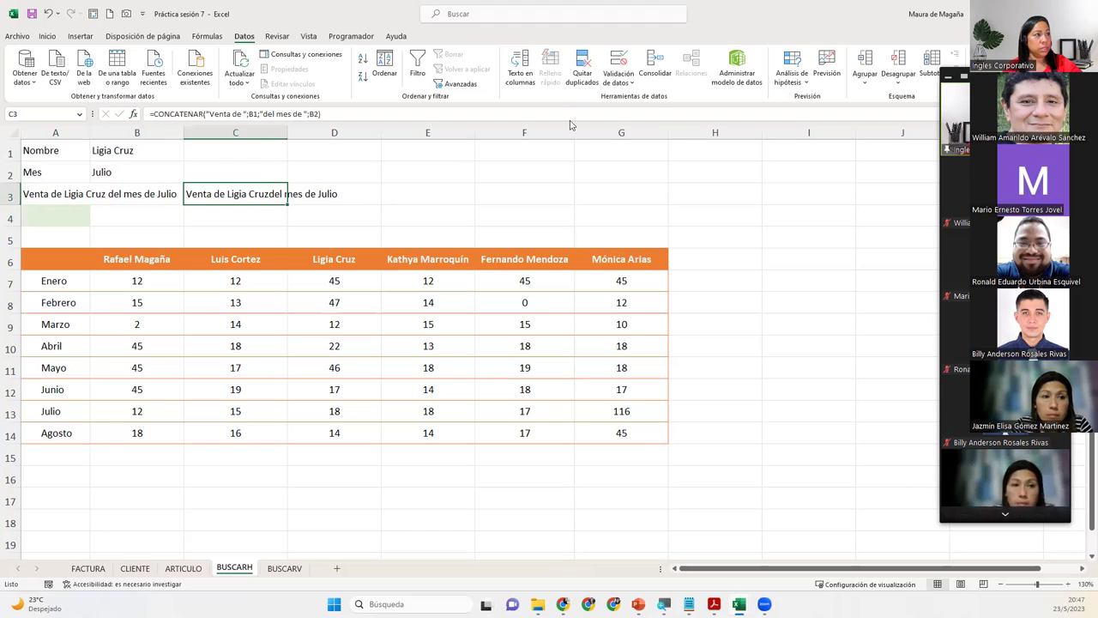
left_click(194, 38)
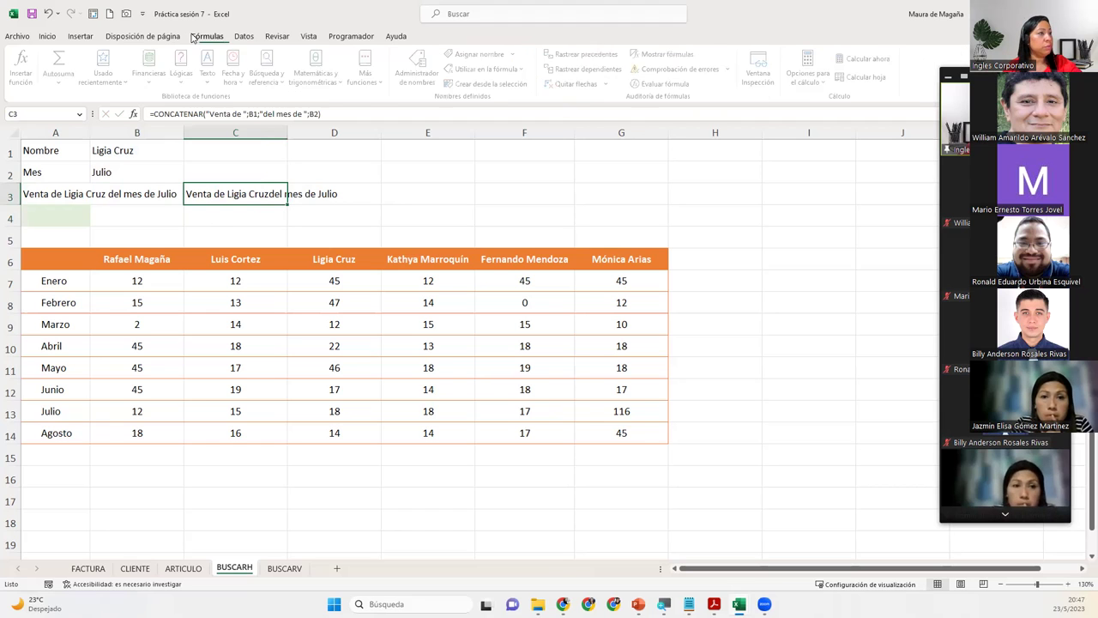
left_click(663, 83)
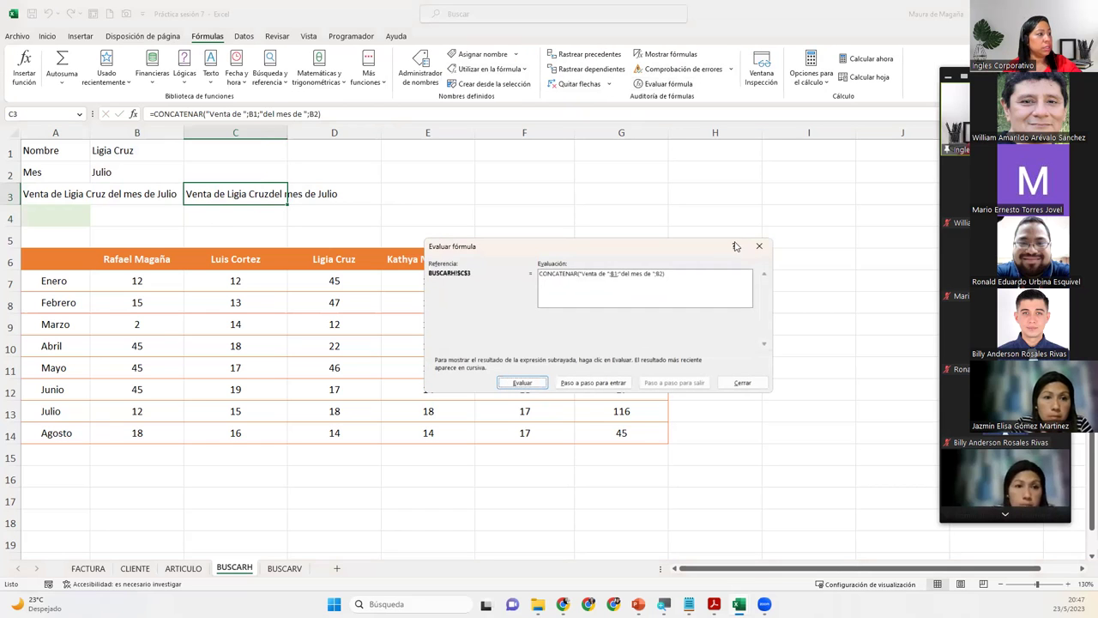
left_click(758, 246)
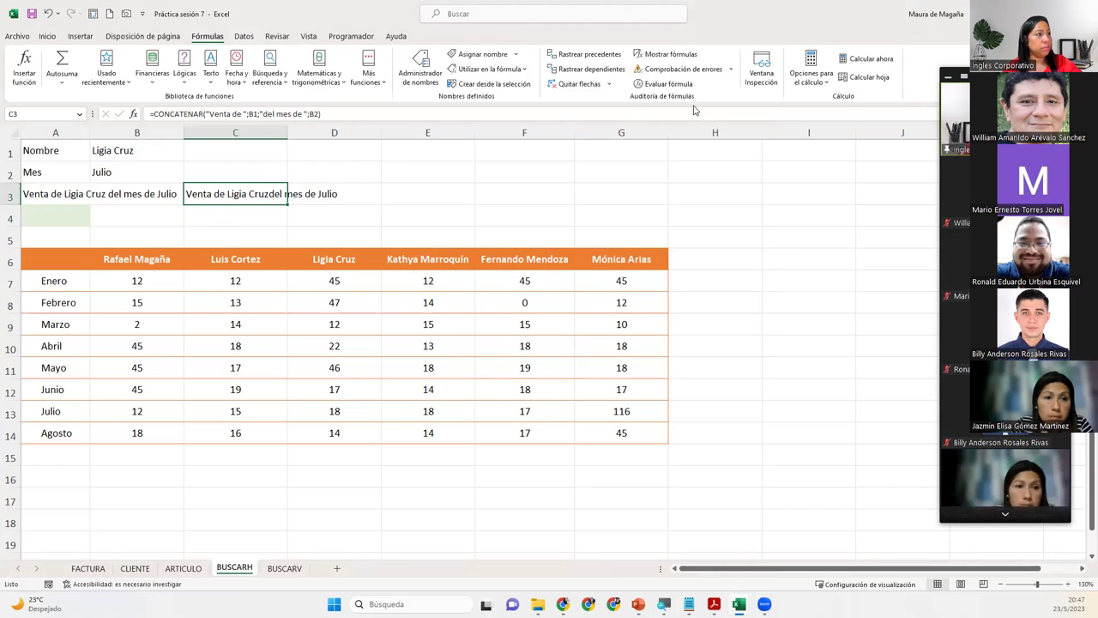
left_click(665, 54)
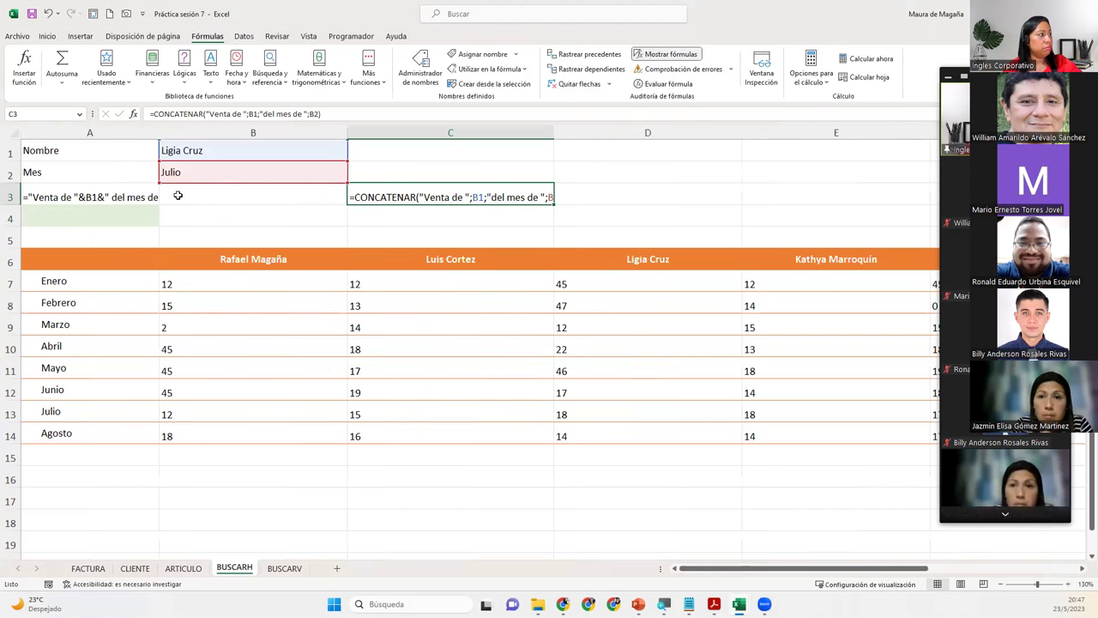
left_click(123, 195)
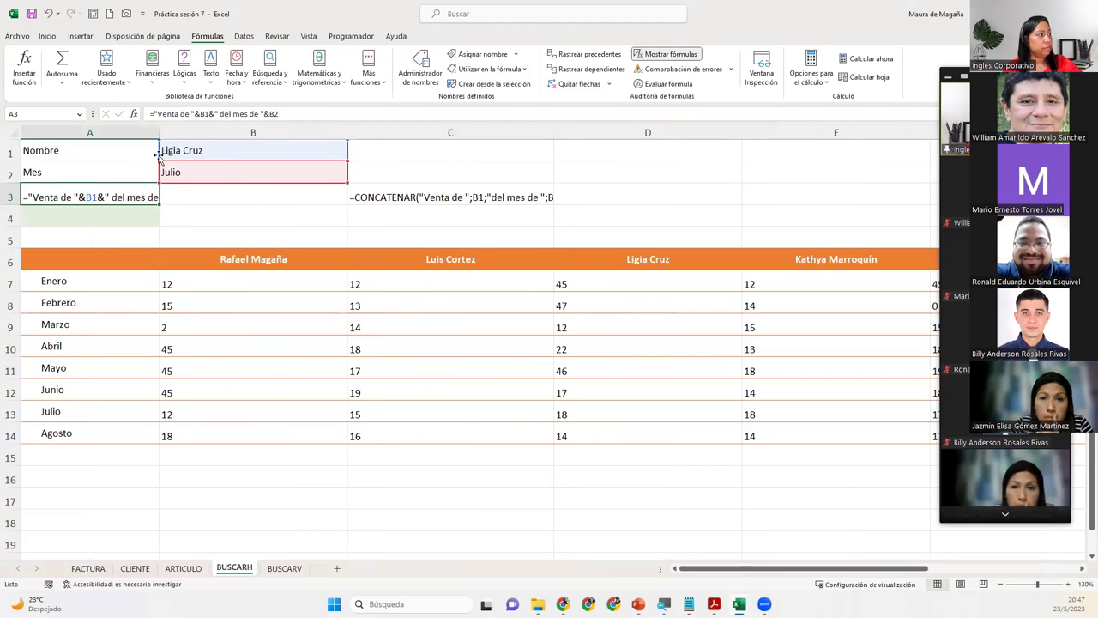
left_click(294, 113)
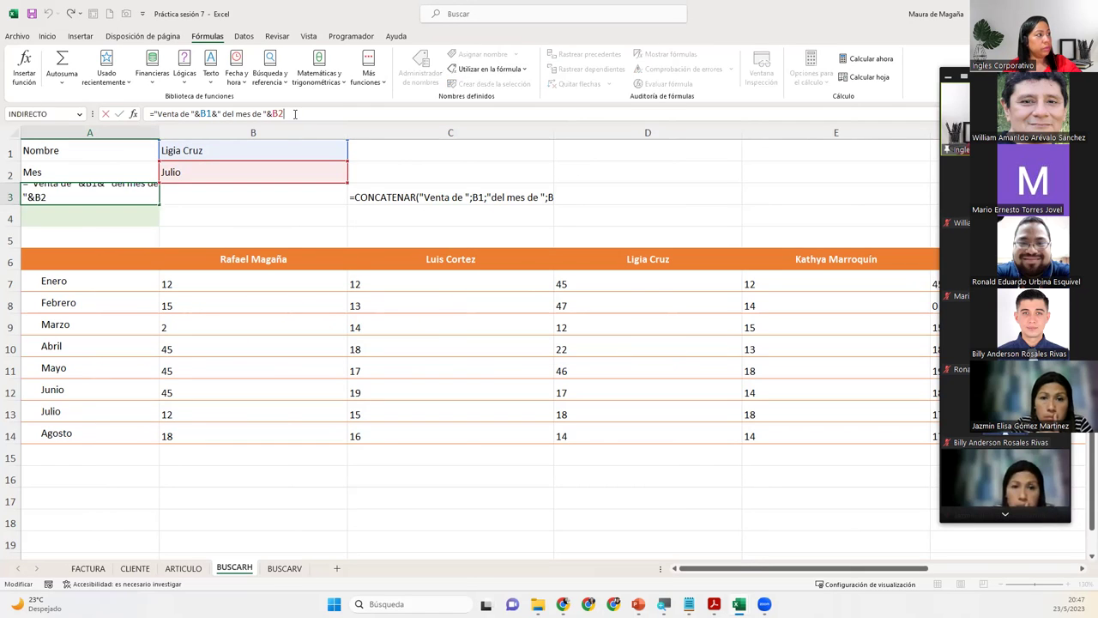
left_click(510, 200)
left_click(387, 118)
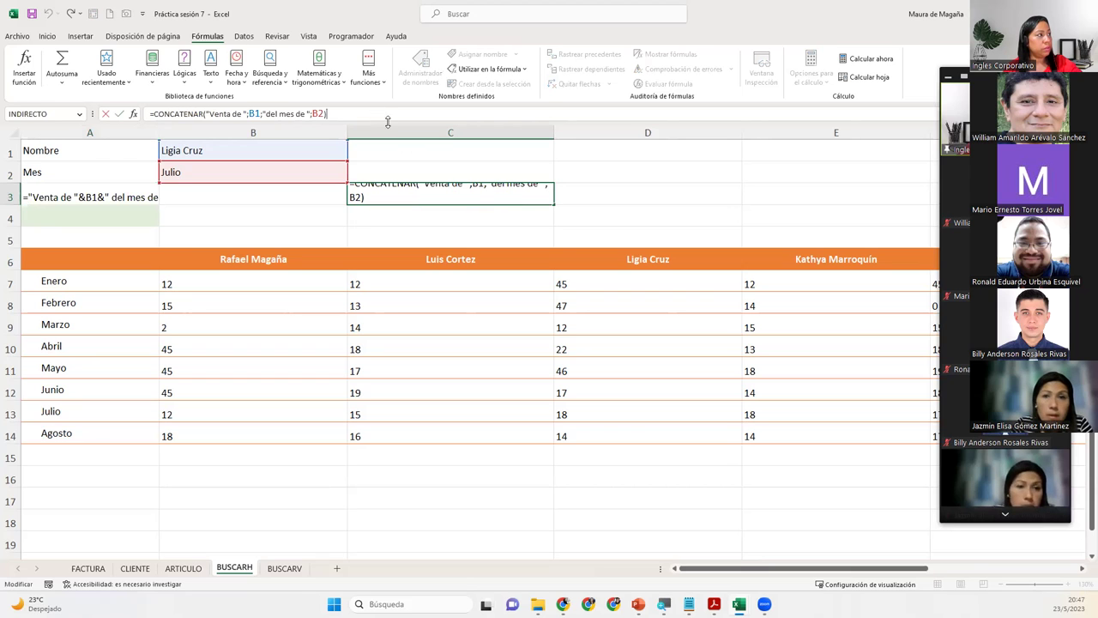
key("Return")
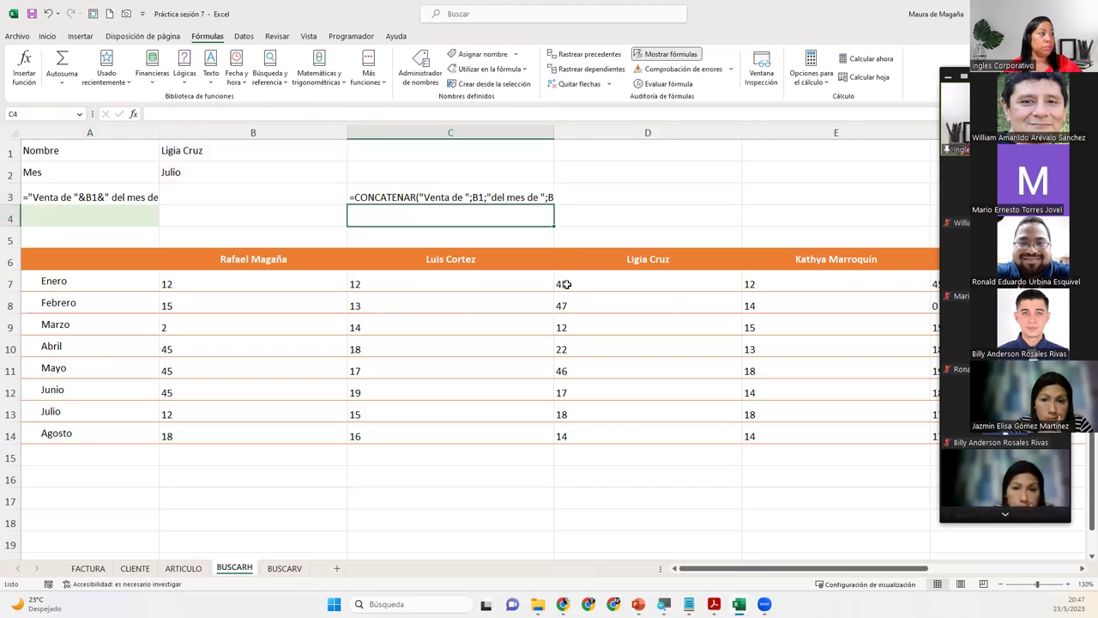
left_click(130, 197)
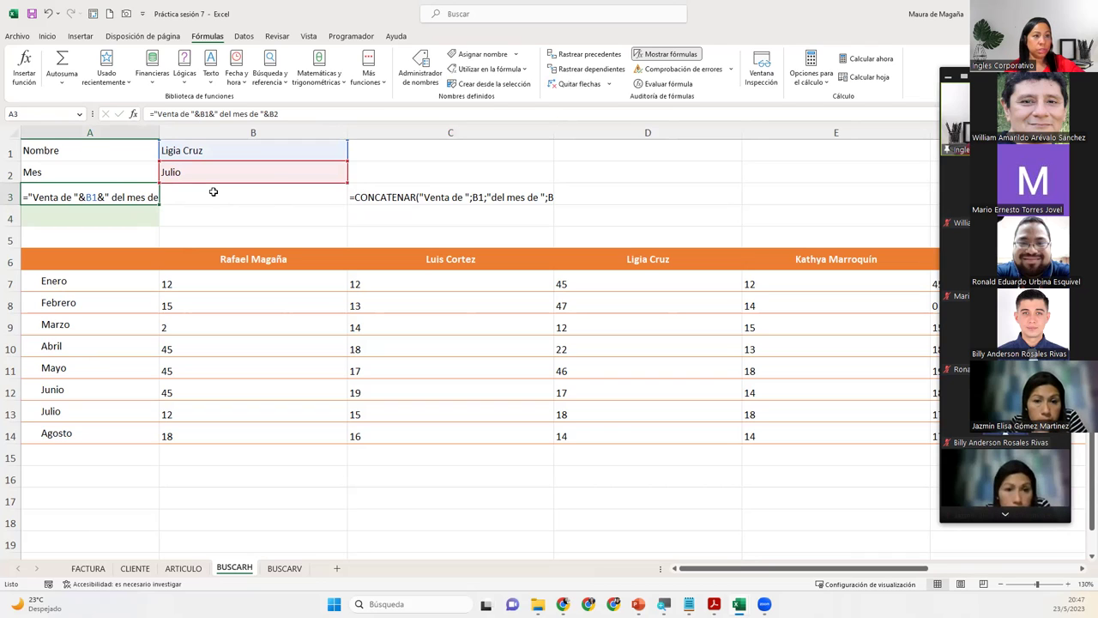
left_click(637, 57)
left_click(242, 194)
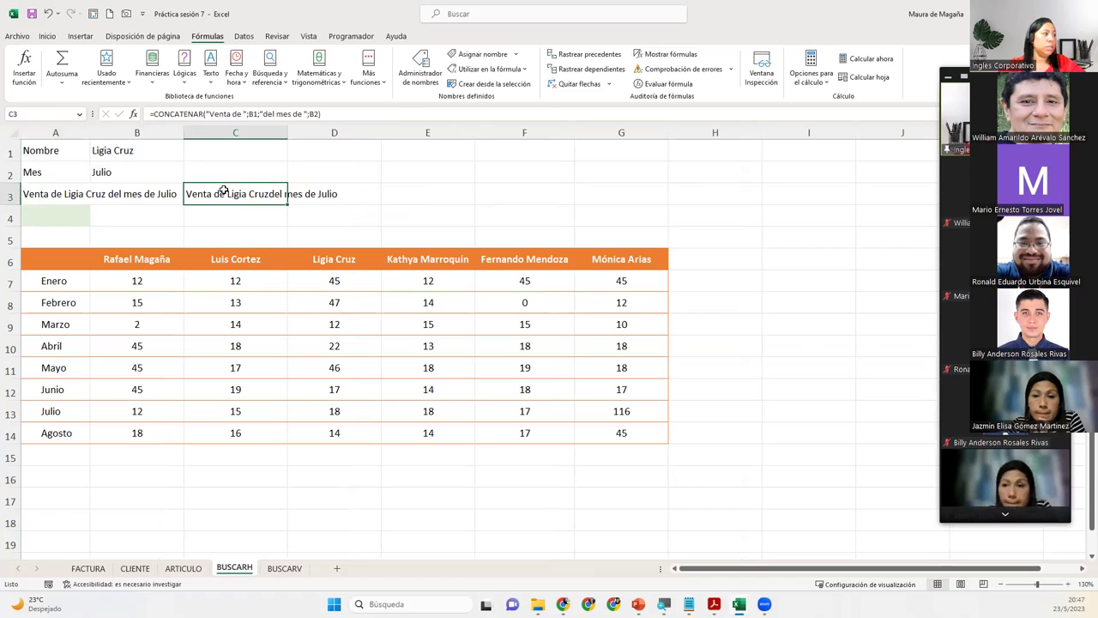
- Clear the CONCATENAR caption from C3 and move to the empty cell A4
key("Delete")
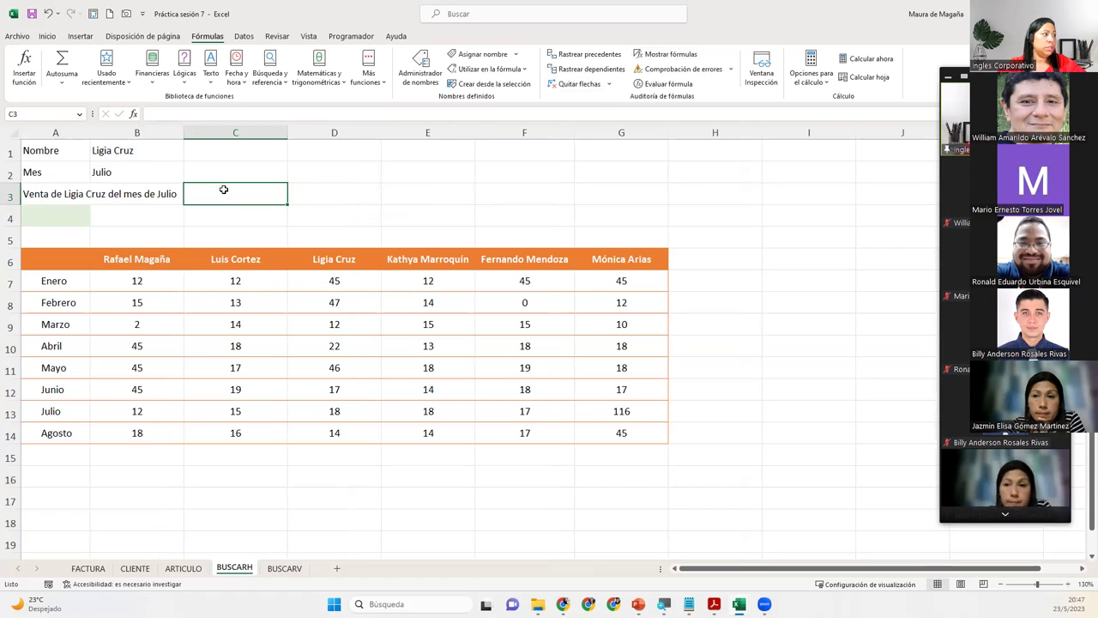
left_click(73, 219)
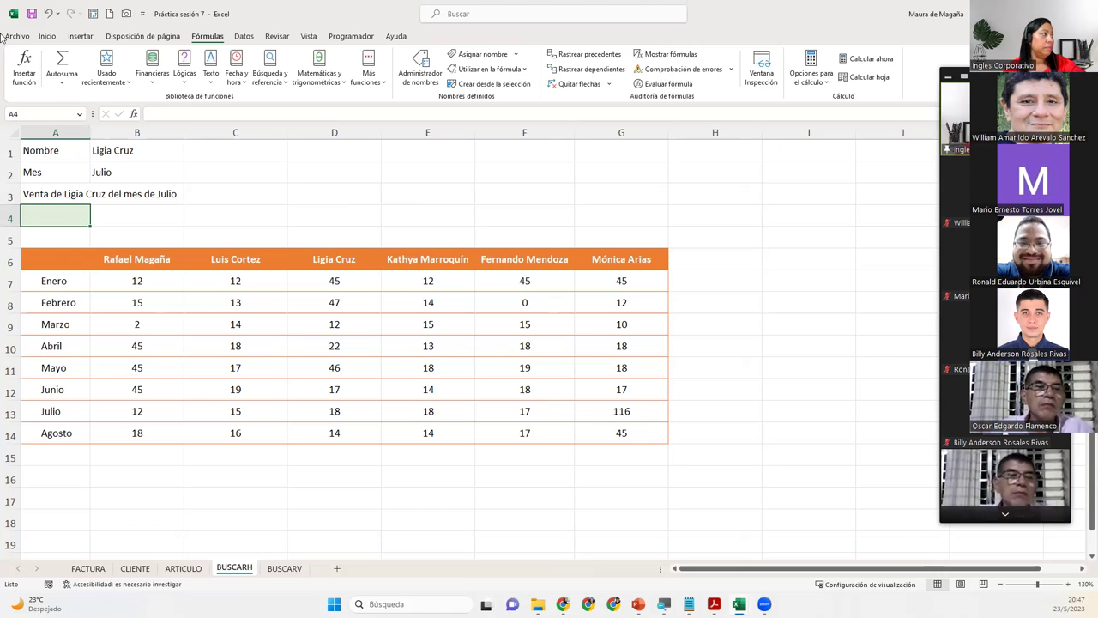
left_click(47, 36)
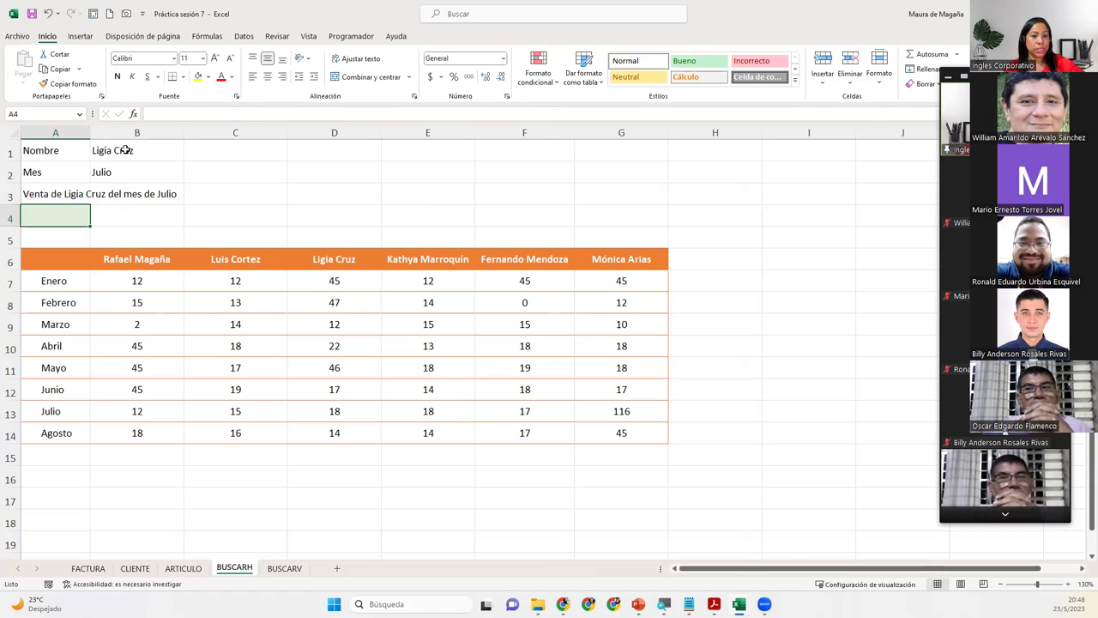
- Select the month names Enero through Agosto, then return to cell A4 without changing it
left_click_drag(37, 259, 44, 432)
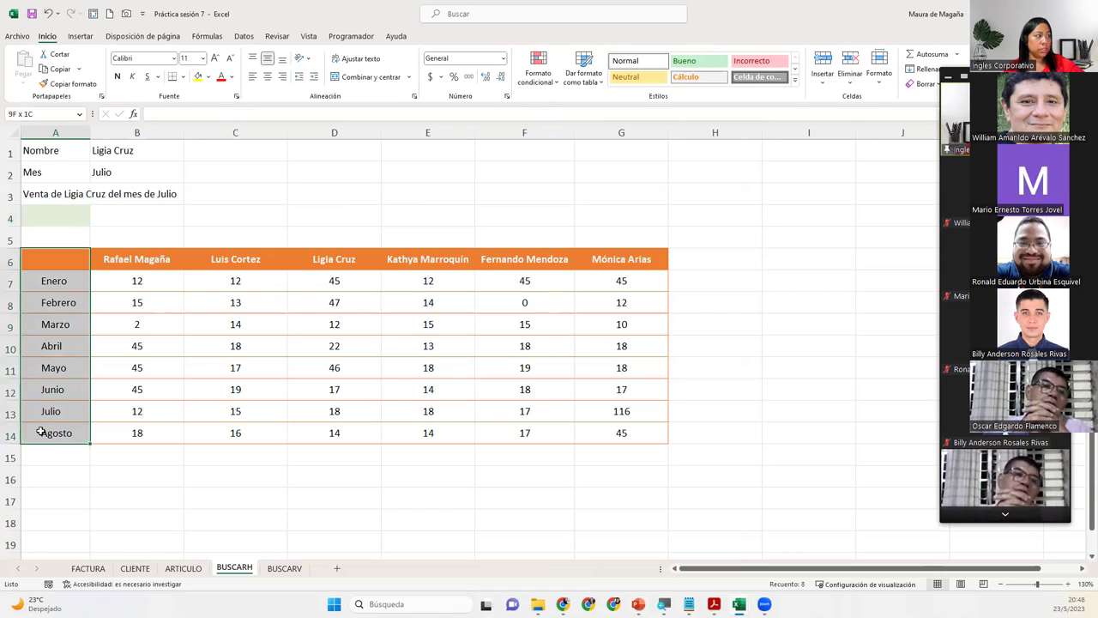
left_click(79, 222)
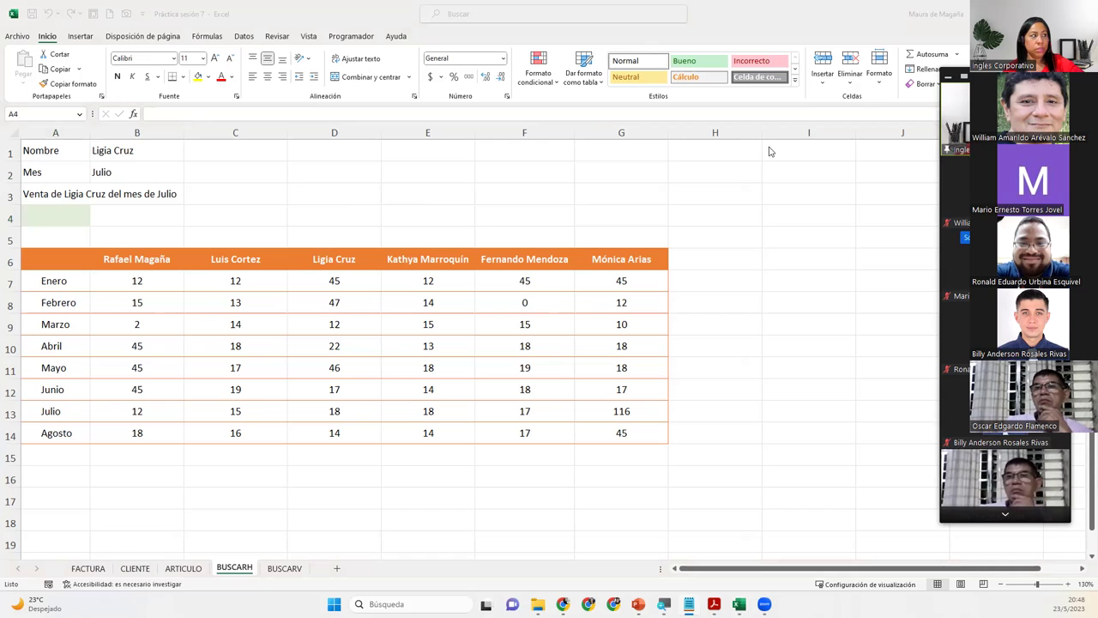
double_click(58, 216)
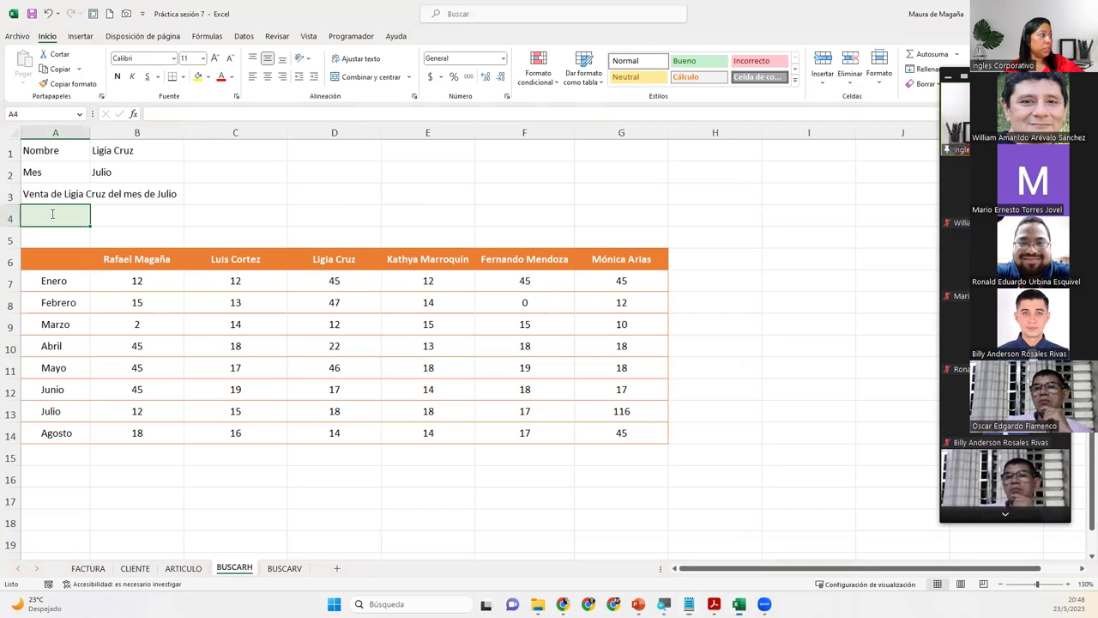
left_click(124, 300)
left_click(72, 212)
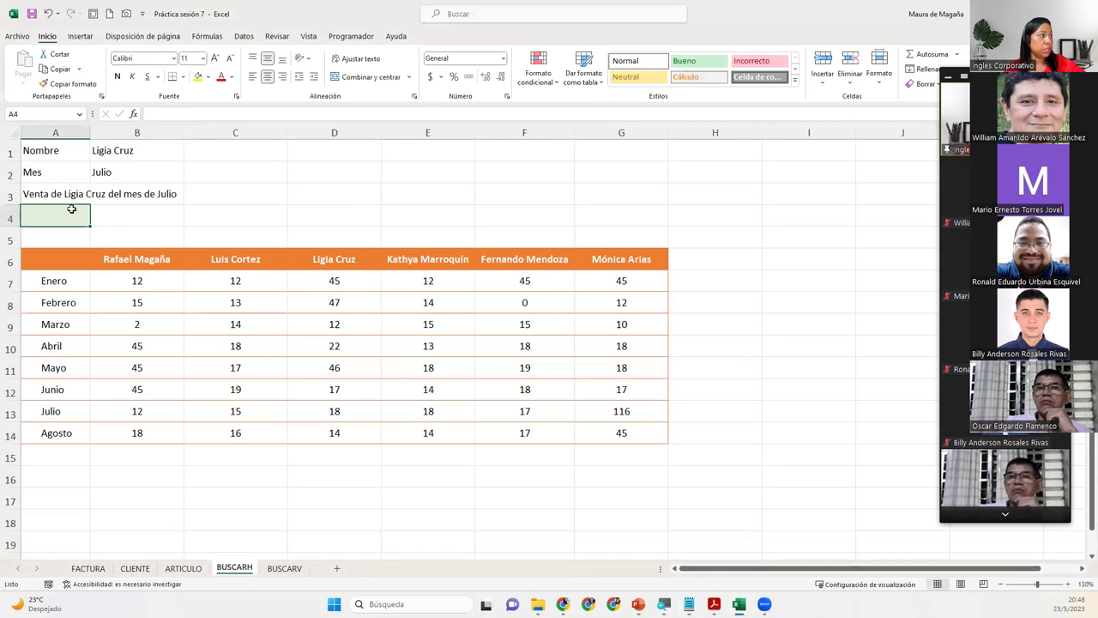
left_click(355, 127)
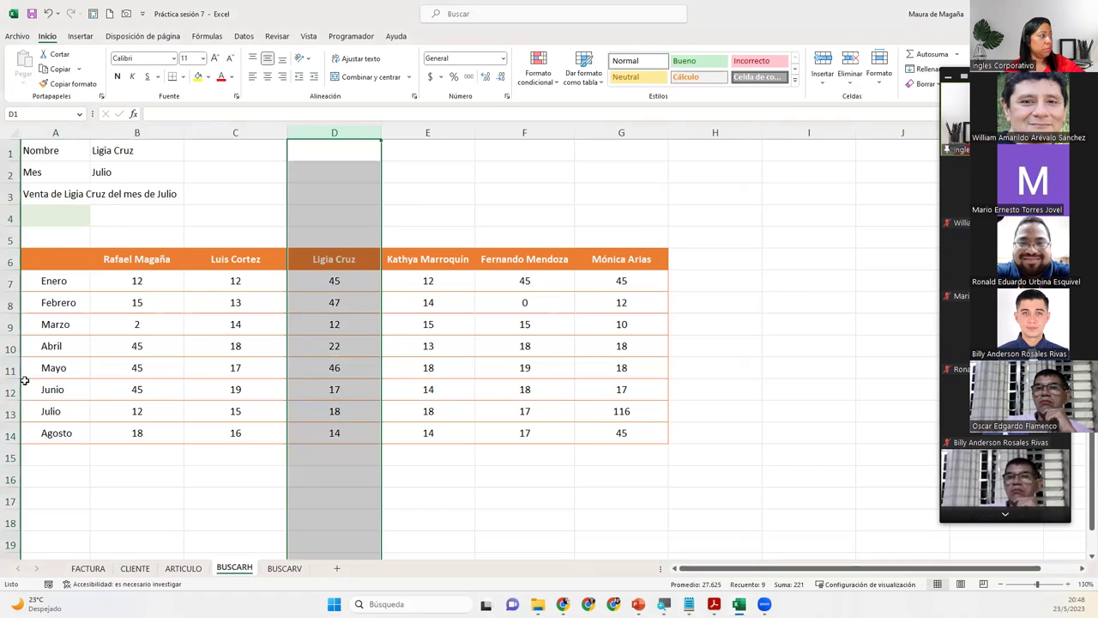
left_click(8, 411, "ctrl")
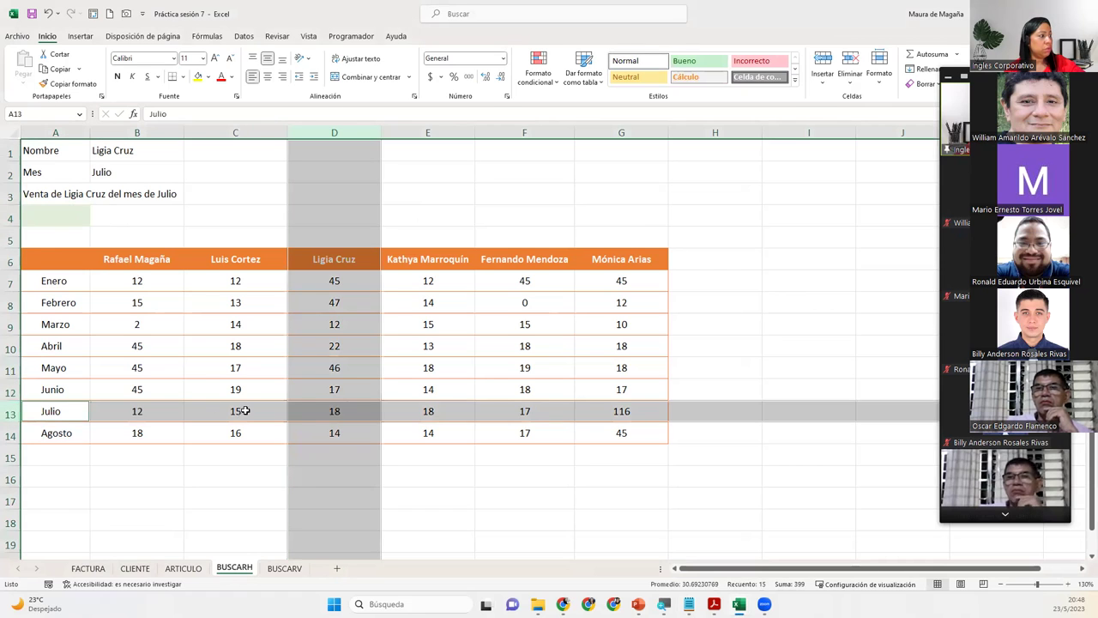
left_click(310, 407, "ctrl")
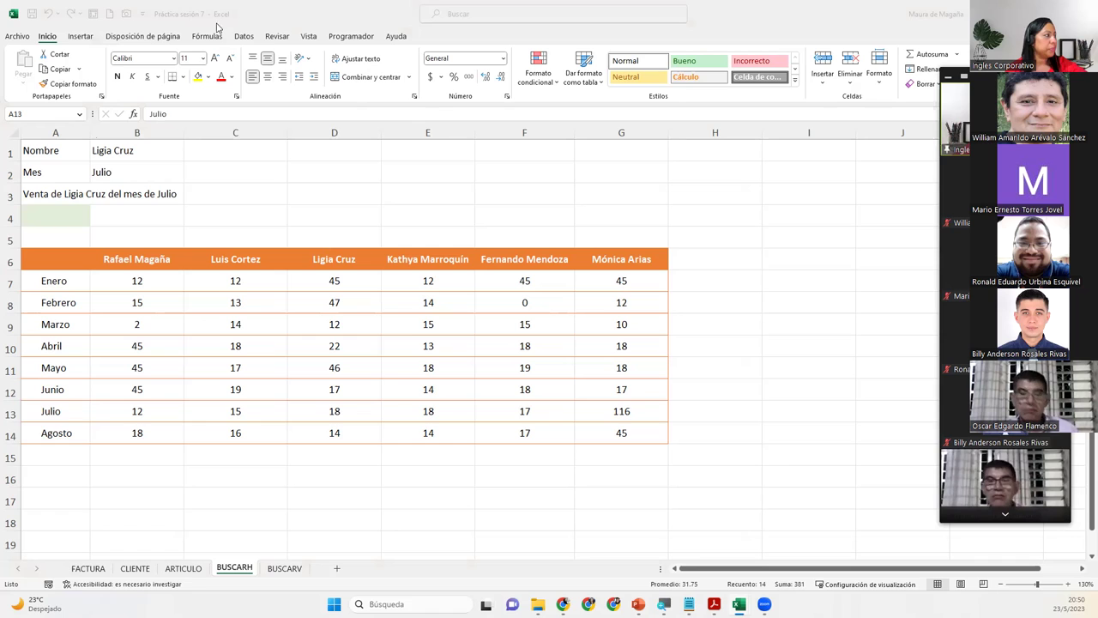
left_click(67, 211)
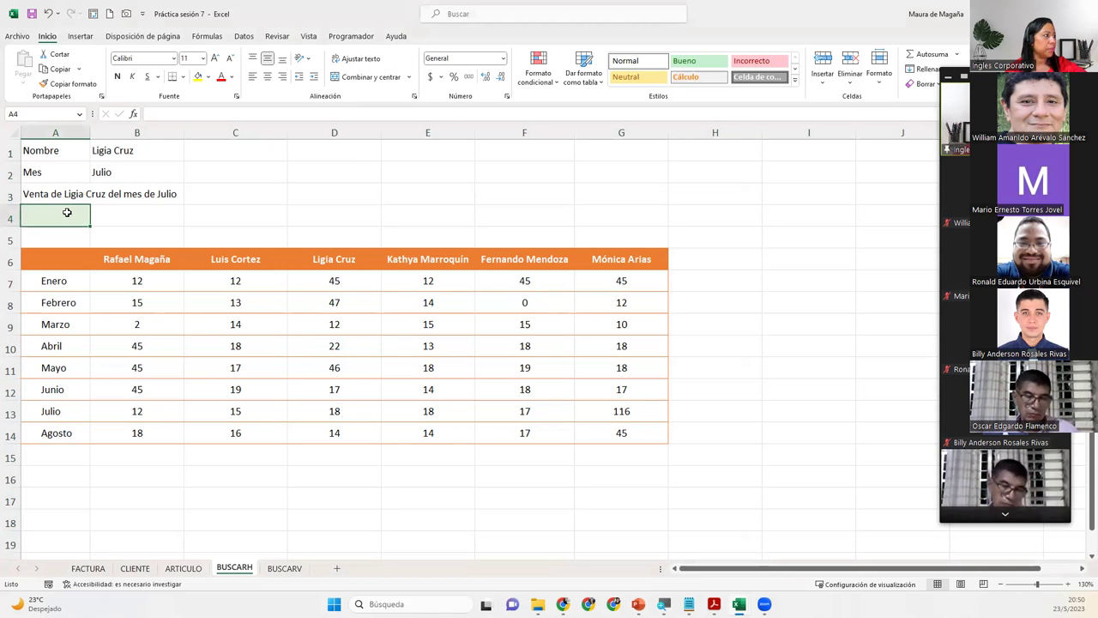
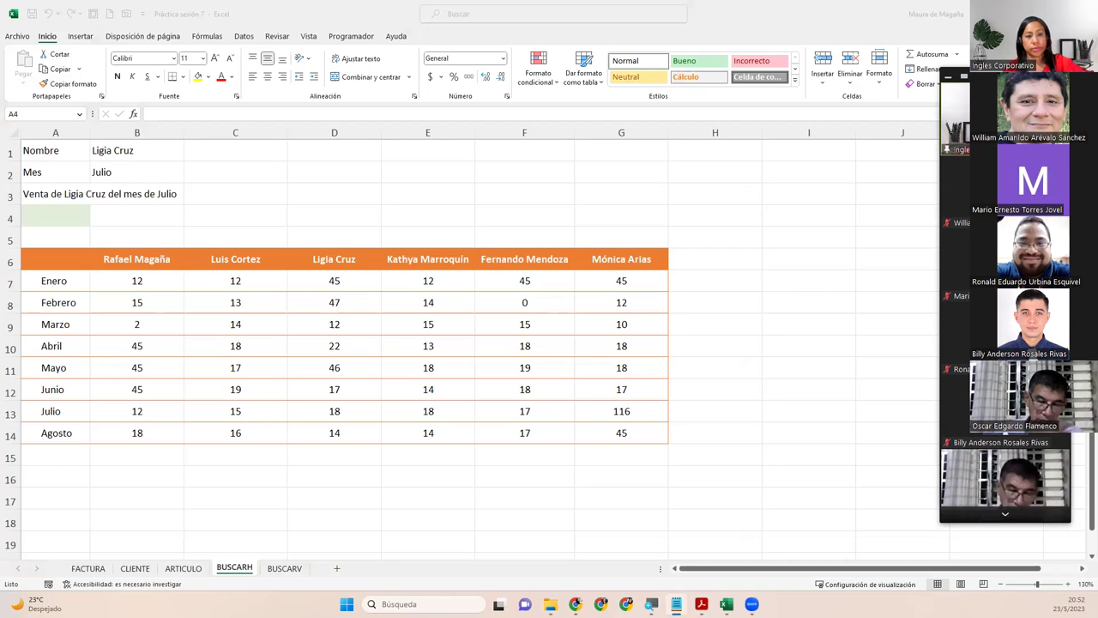
- In A4, begin =BUSCARH(B1;A6:G14; with the B1 seller name as lookup value and A6:G14 as range
left_click(79, 214)
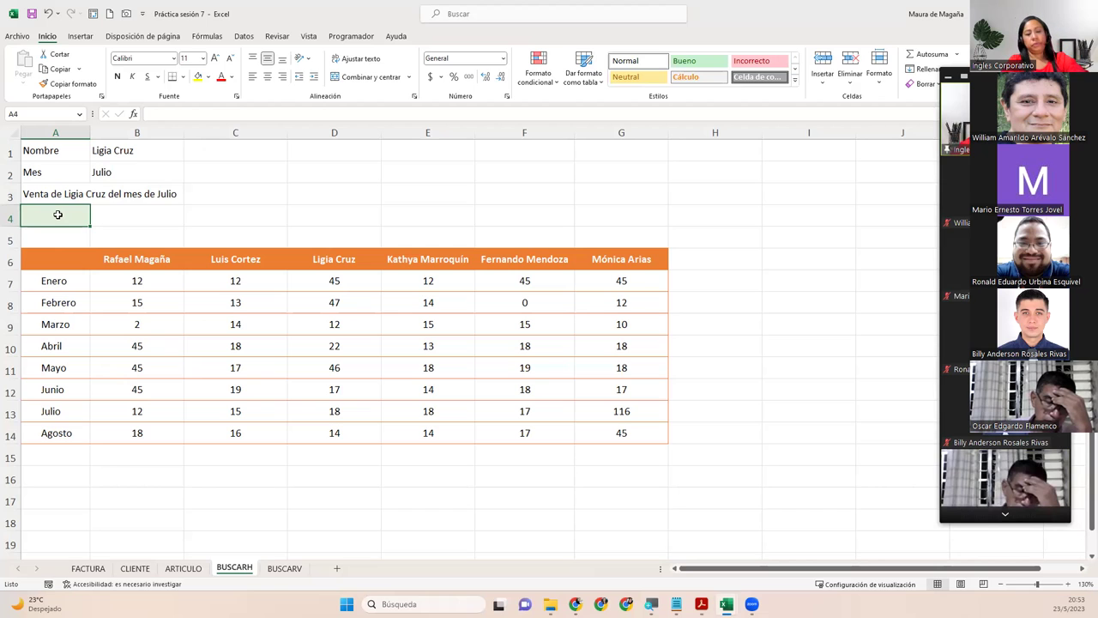
type("=buscarh")
key("Tab")
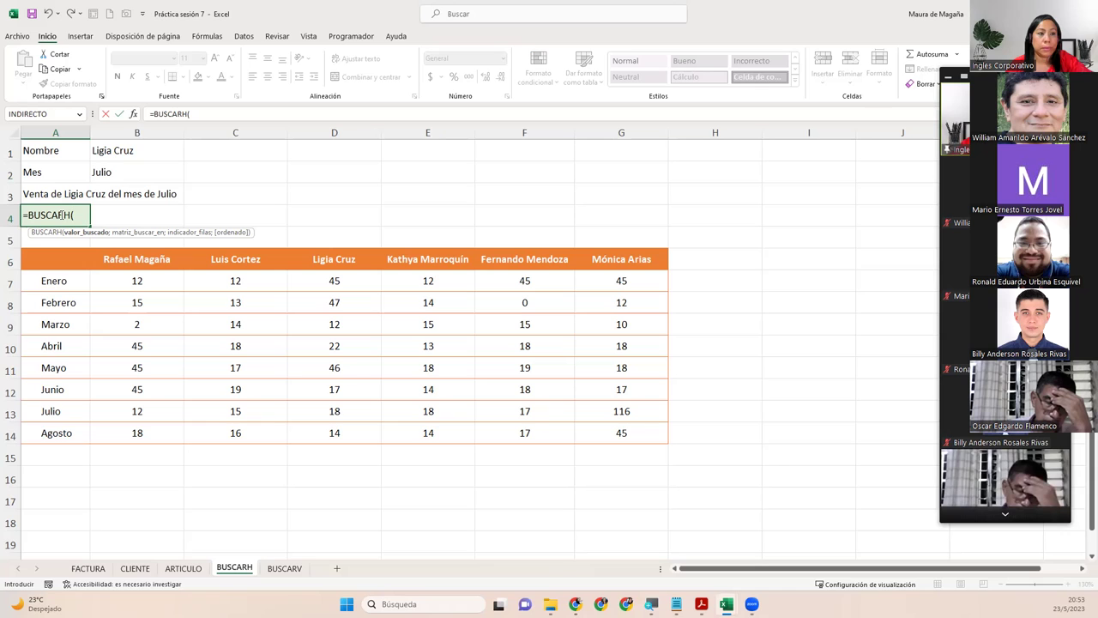
left_click(104, 153)
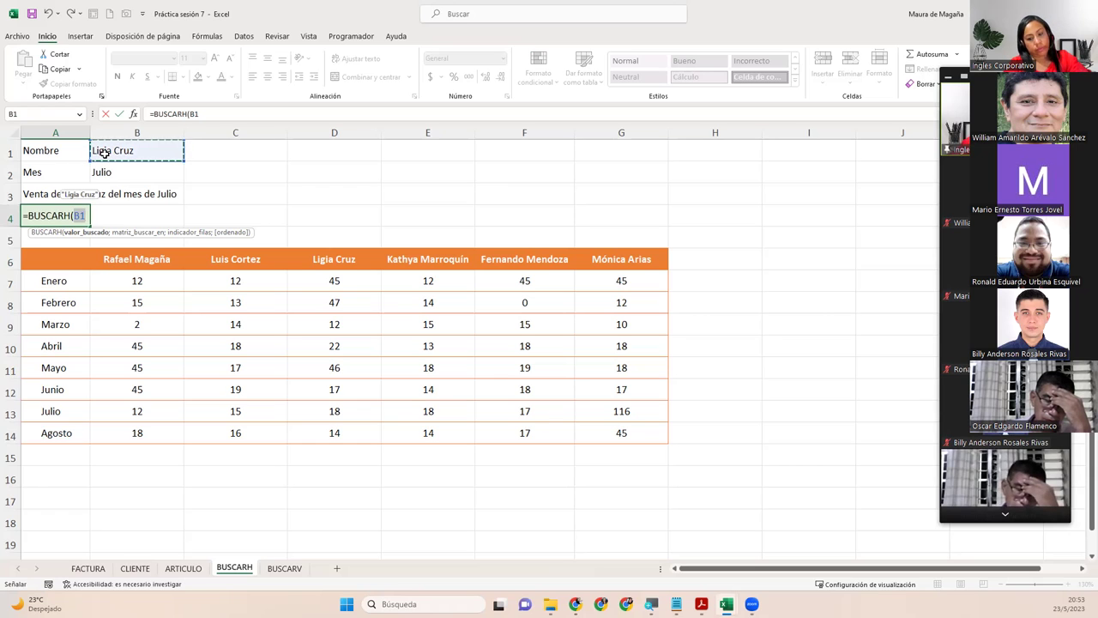
type(";")
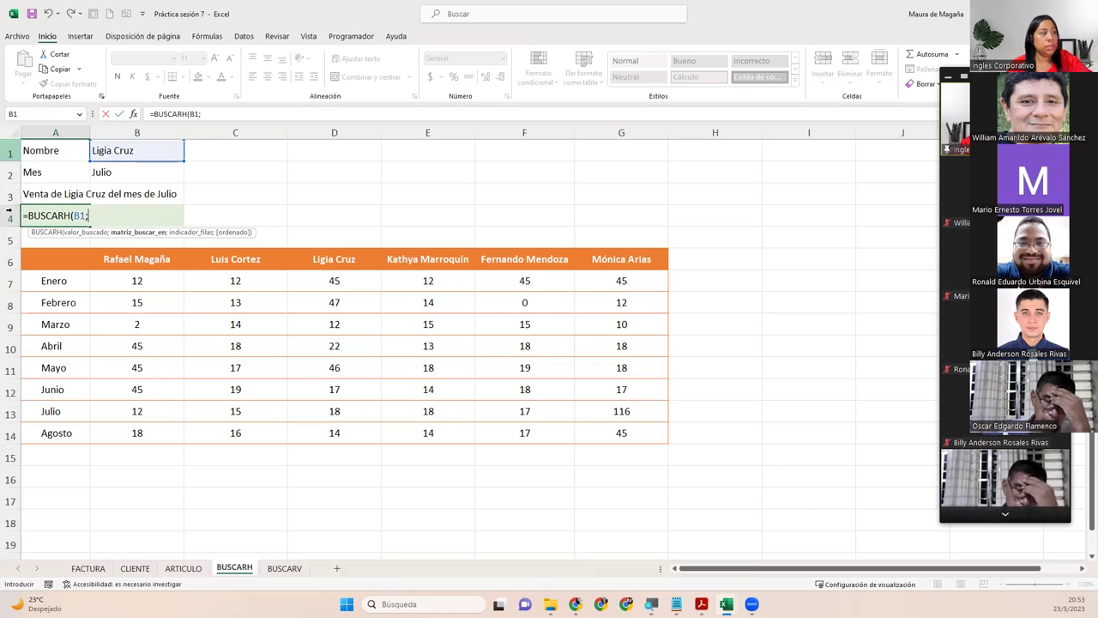
mouse_move(54, 255)
left_mouse_down()
mouse_move(696, 444)
mouse_move(649, 437)
left_mouse_up()
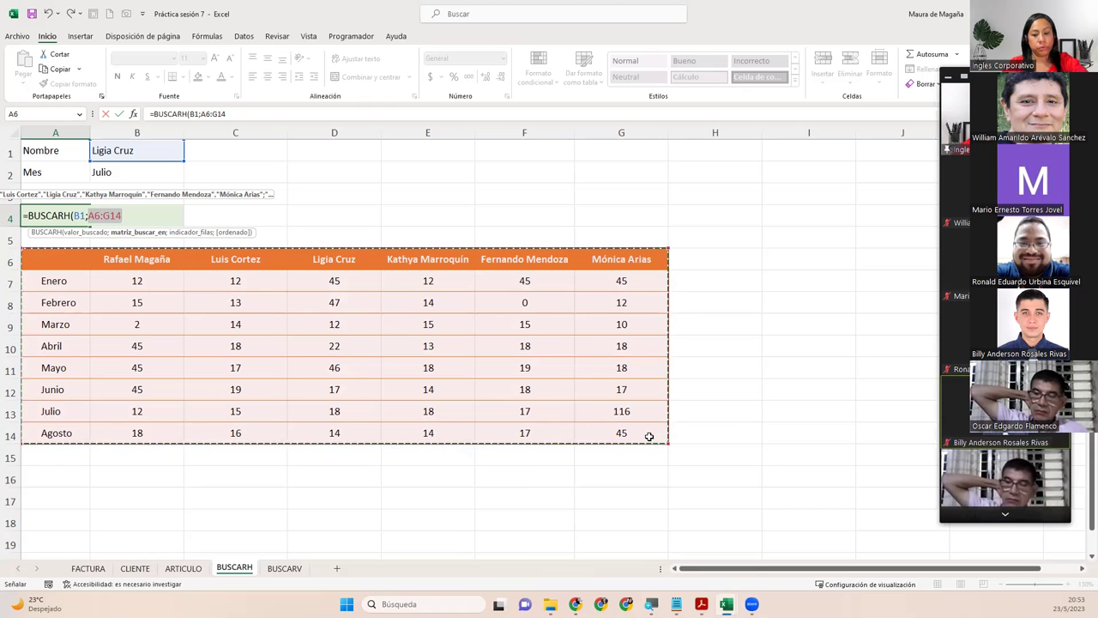
type(";")
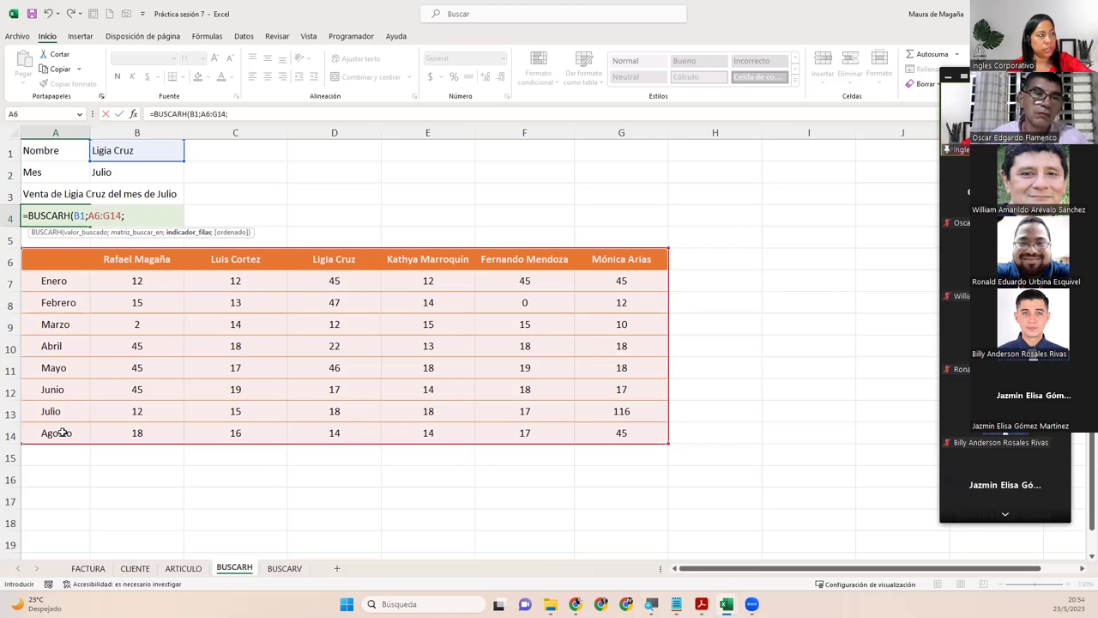
- Nest COINCIDIR( into the A4 formula, making it =BUSCARH(B1;A6:G14;COINCIDIR(
left_click(145, 211)
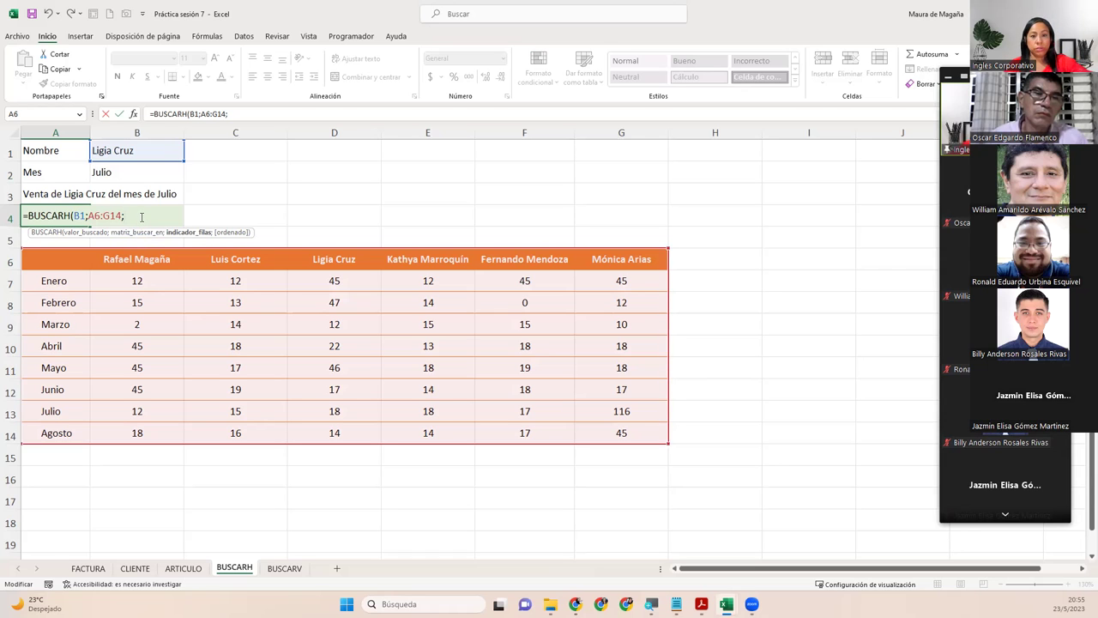
type("coin")
key("Tab")
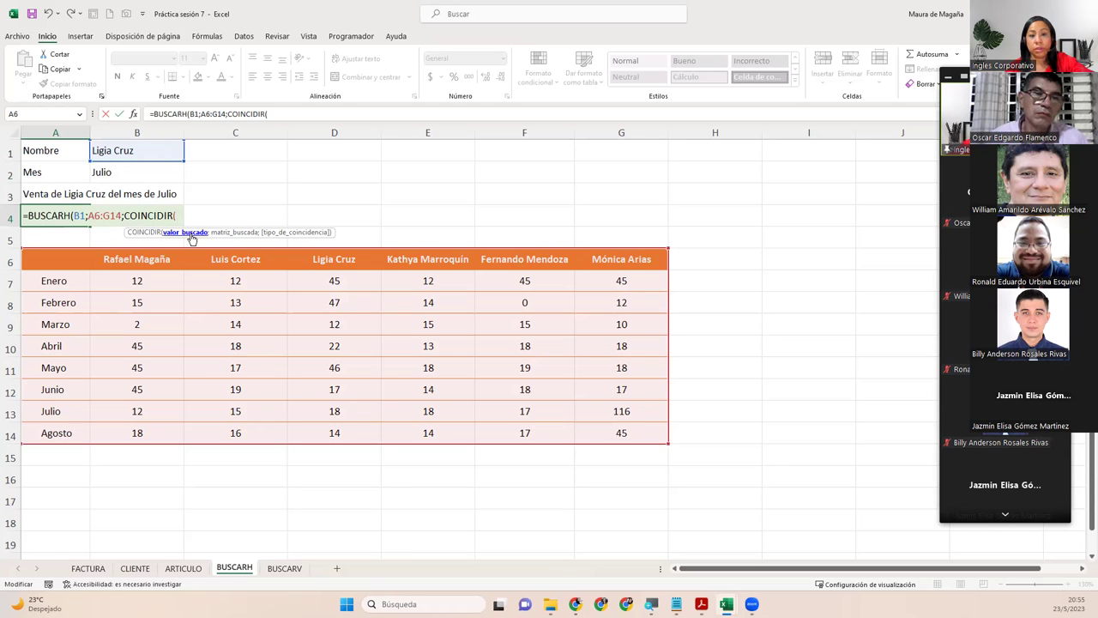
- Complete A4 as =BUSCARH(B1;A6:G14;COINCIDIR(B2;mes;0);0), which returns 18
left_click(150, 173)
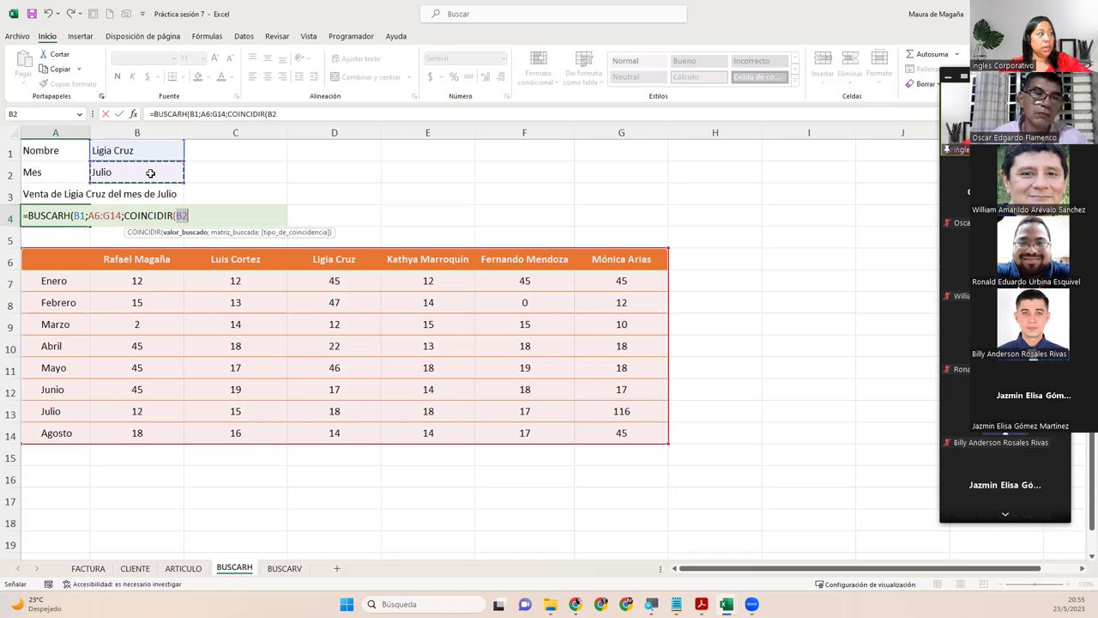
type(";")
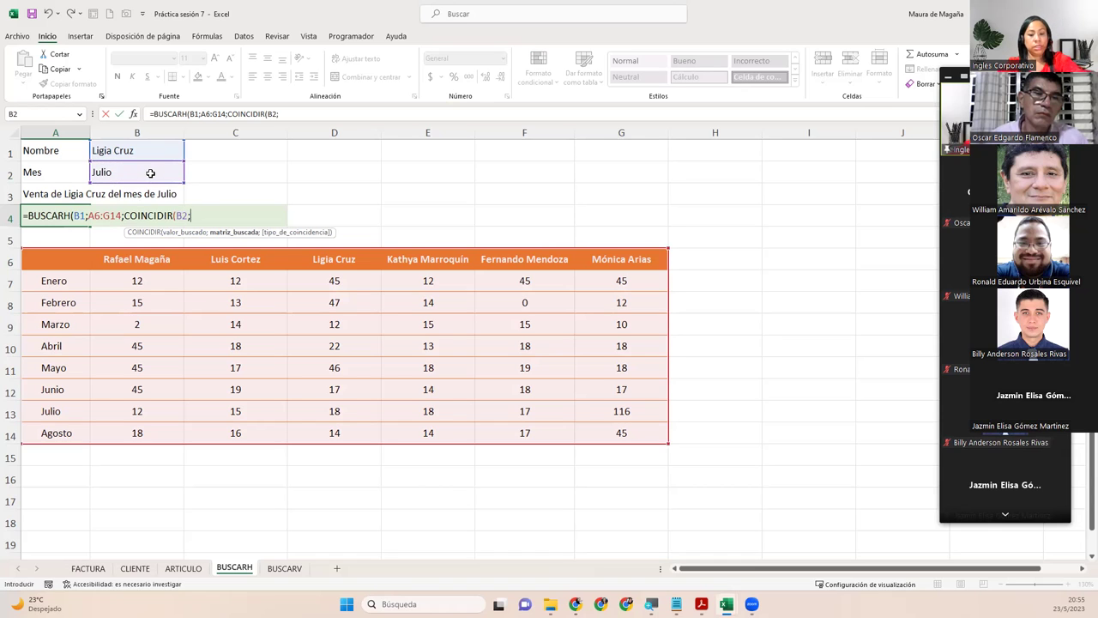
type("mes")
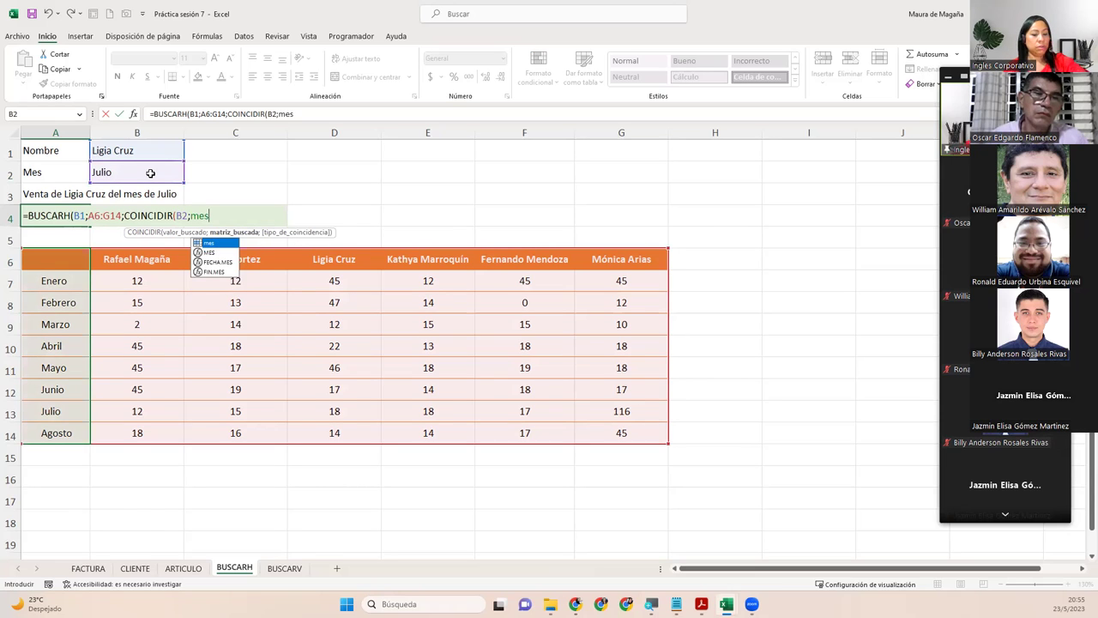
key("Escape")
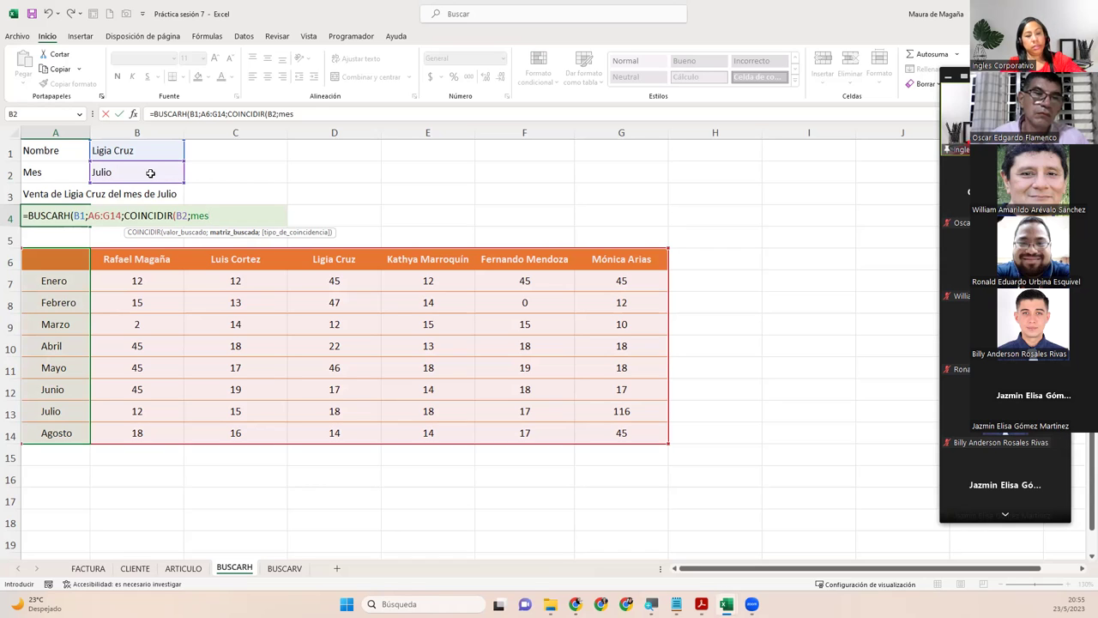
type(";")
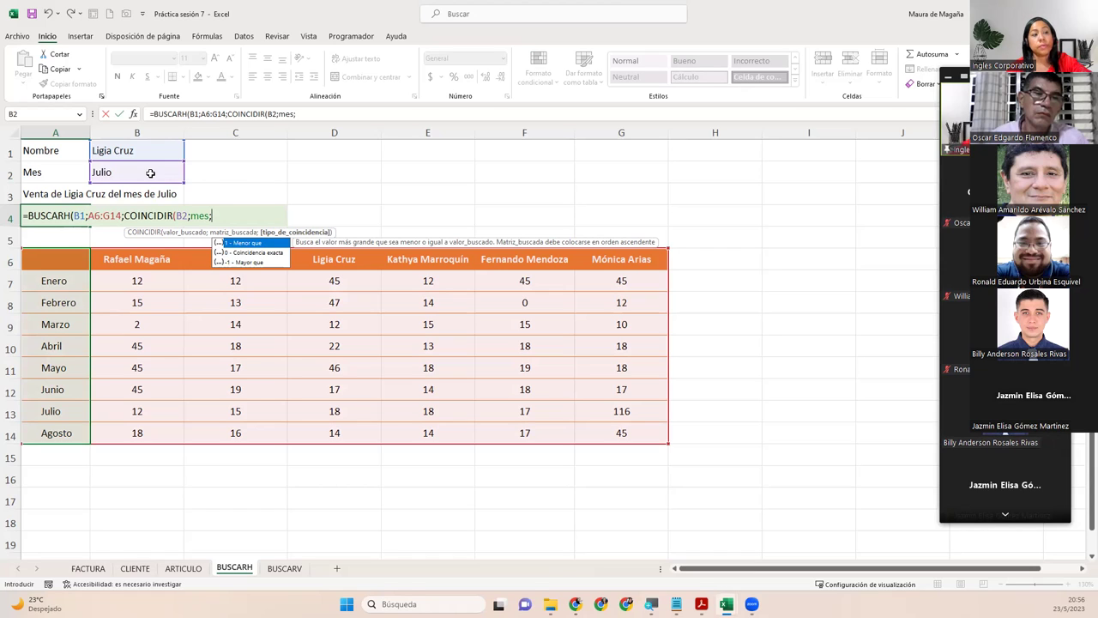
type("0")
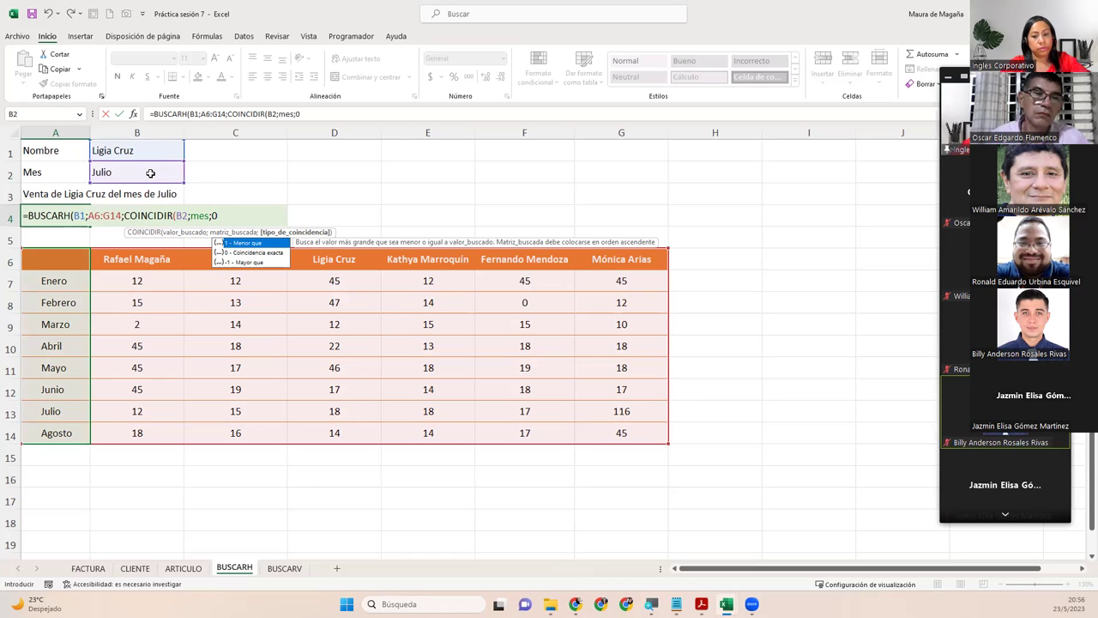
type(")")
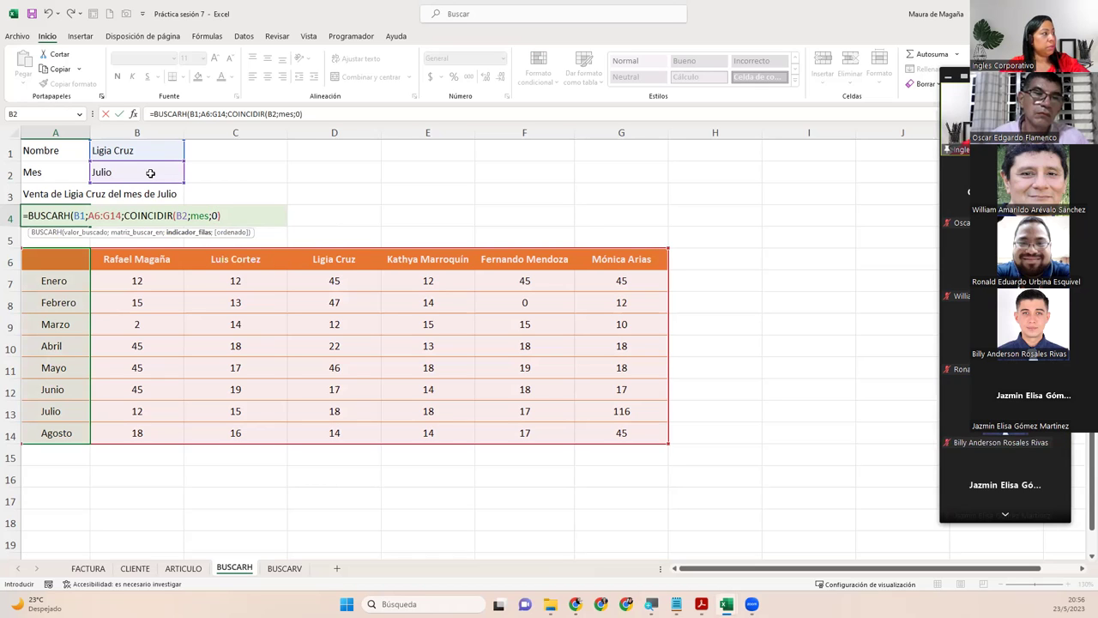
type(";0")
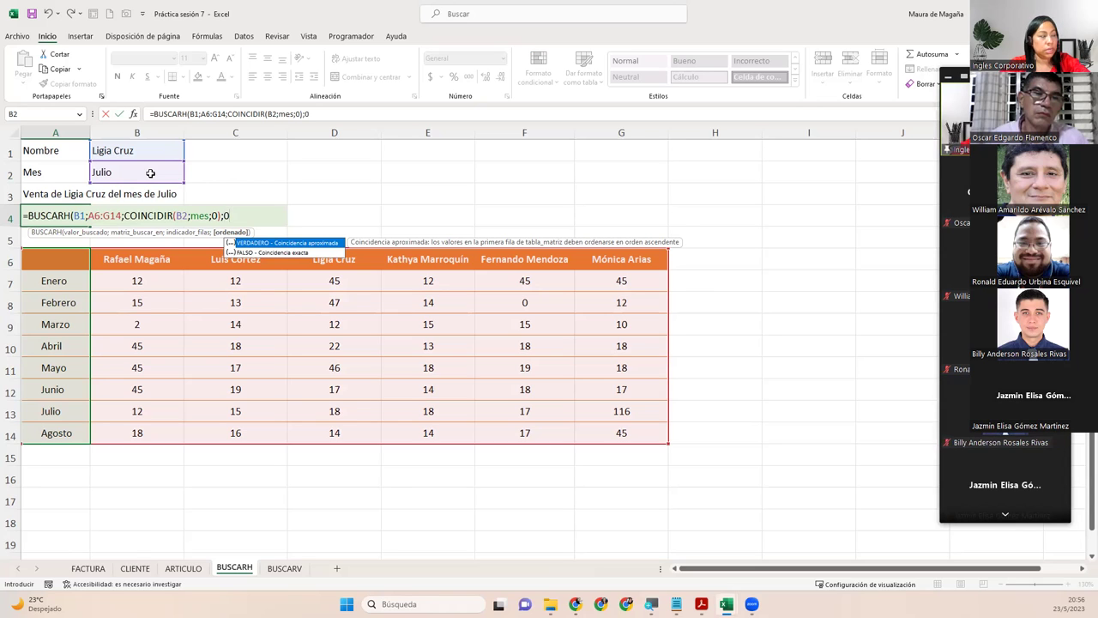
type(")")
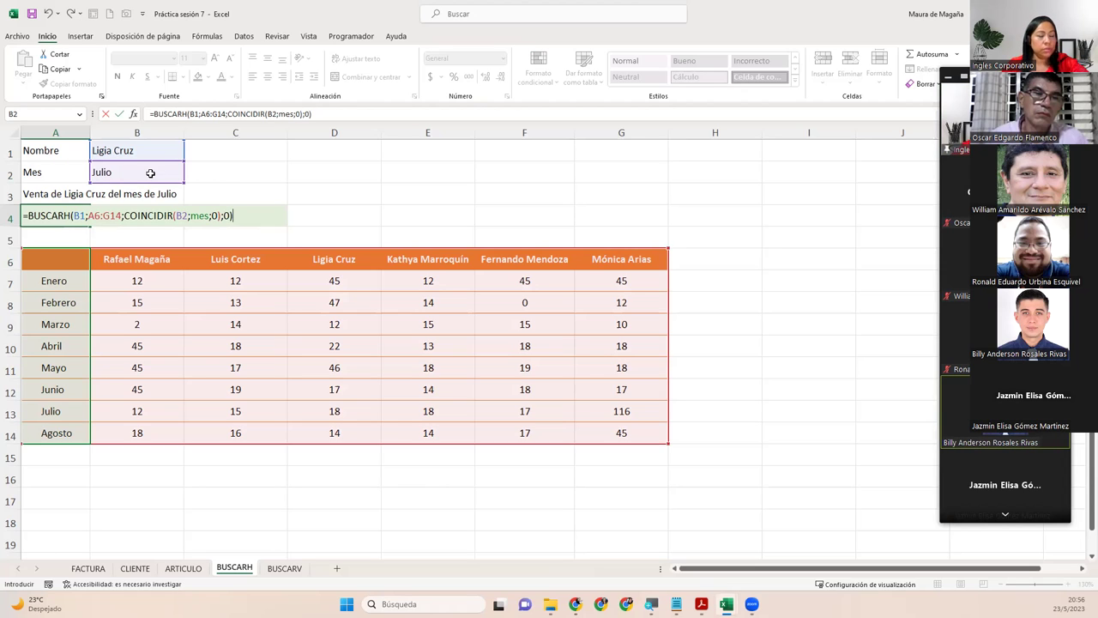
key("Return")
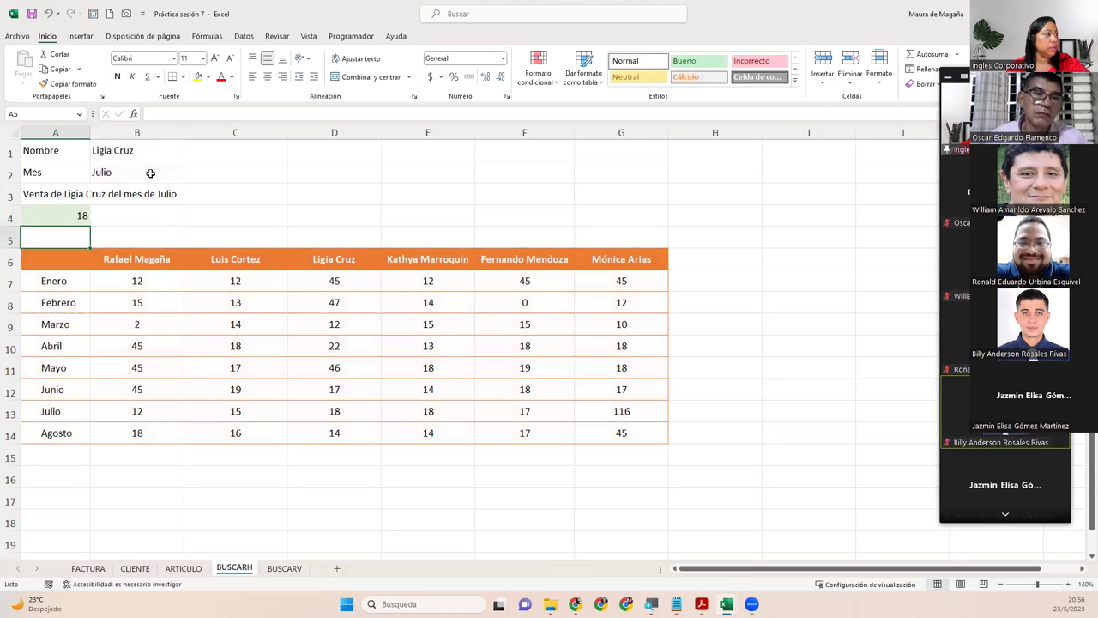
- Highlight column D and the Julio row 13 to verify the D13 value 18
left_click(314, 155)
key("ctrl+space")
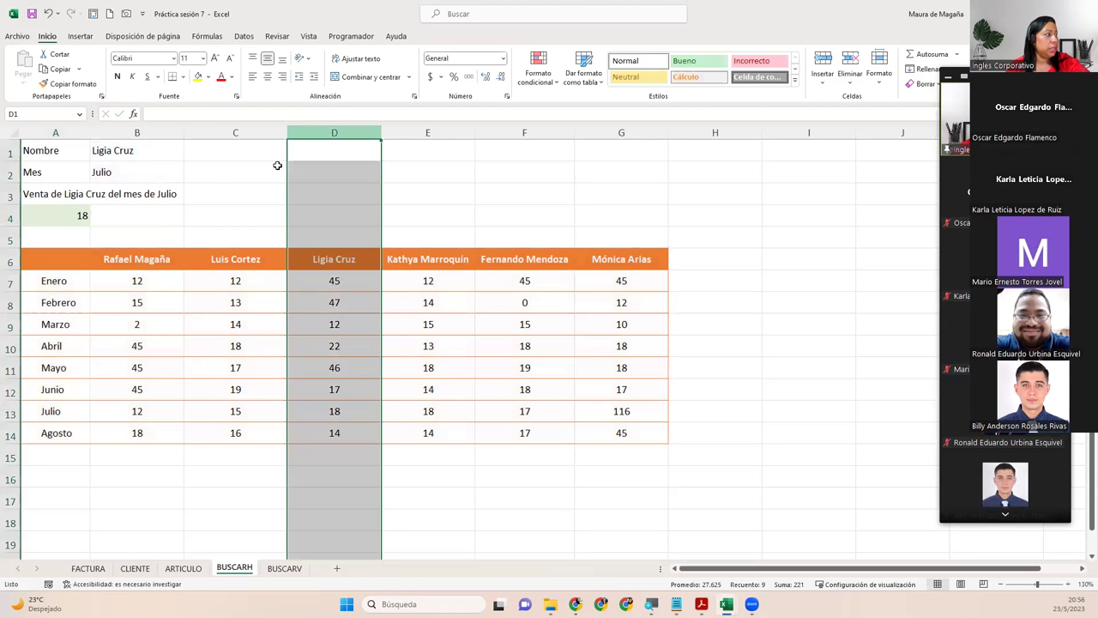
left_click(11, 411, "ctrl")
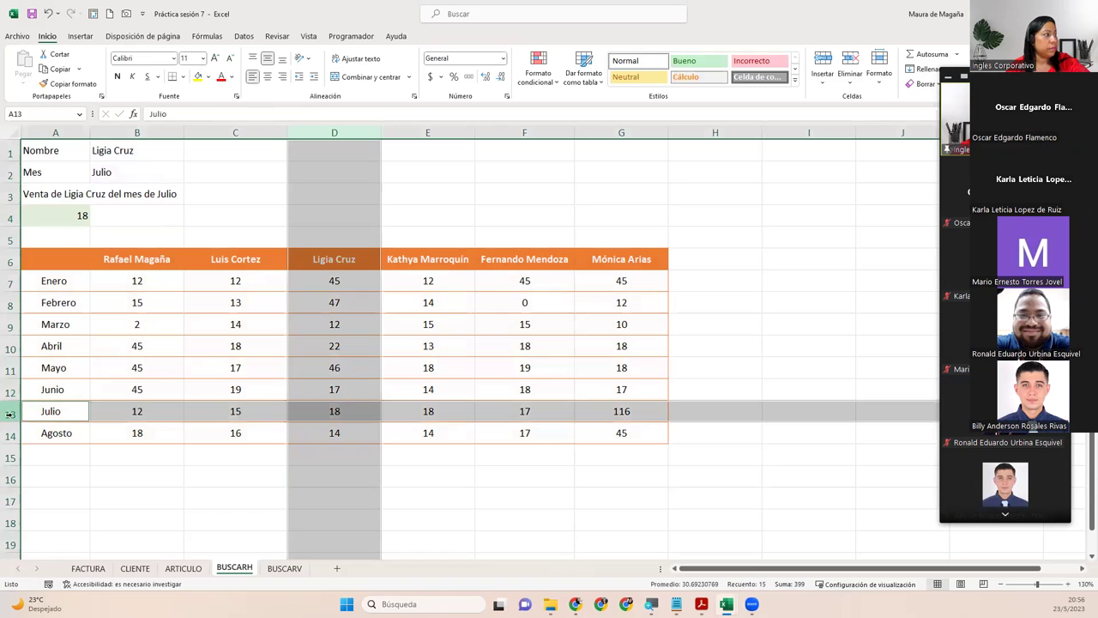
left_click(333, 412, "ctrl")
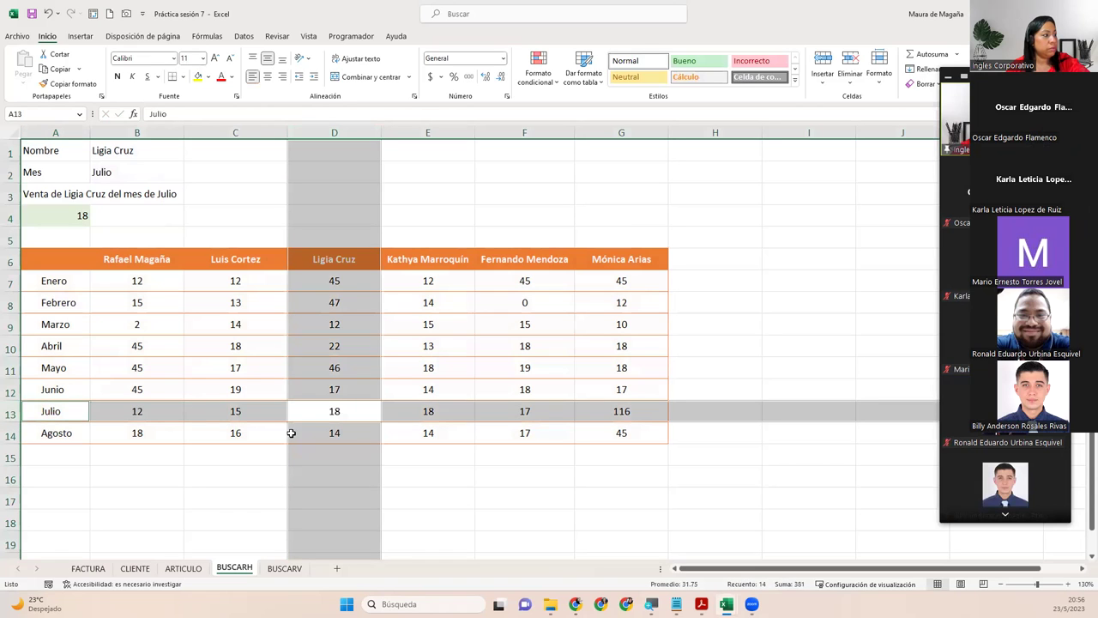
left_click(160, 148)
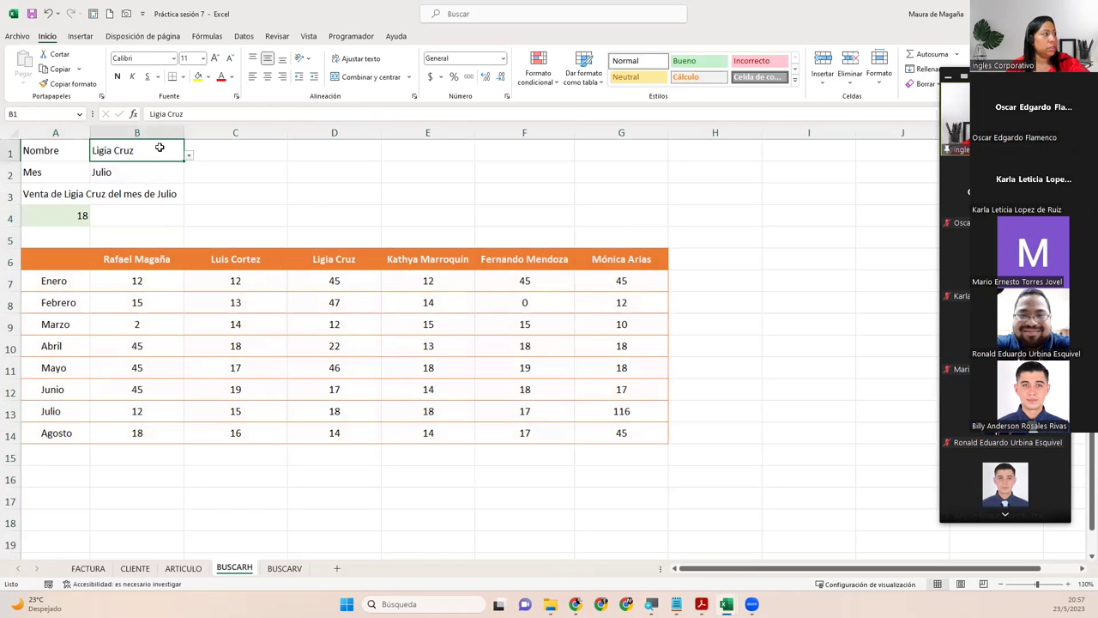
left_click(189, 154)
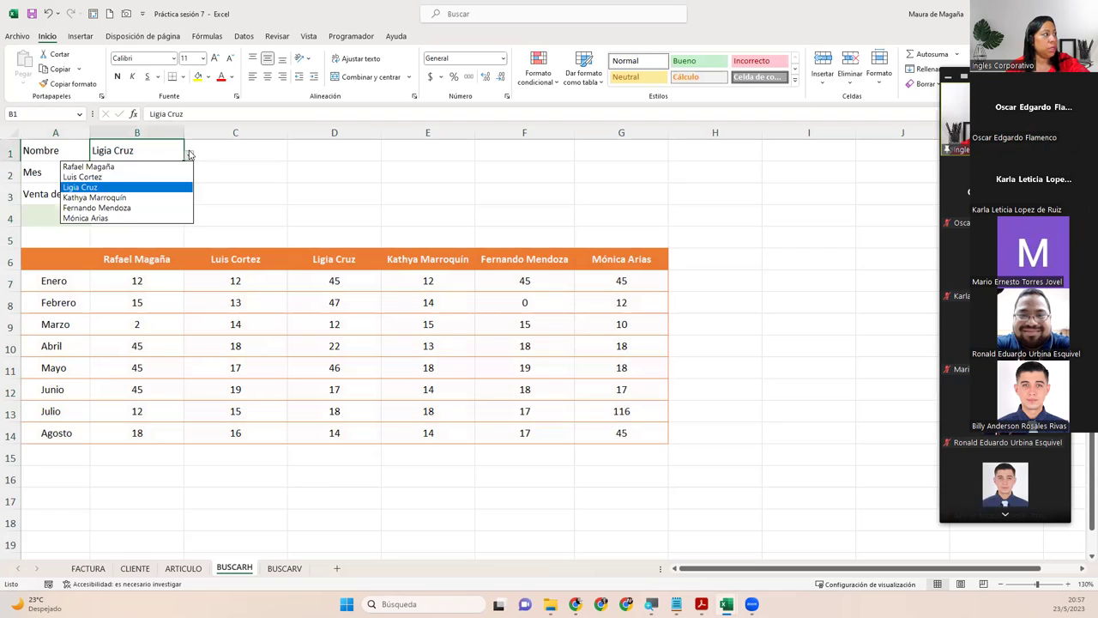
left_click(90, 218)
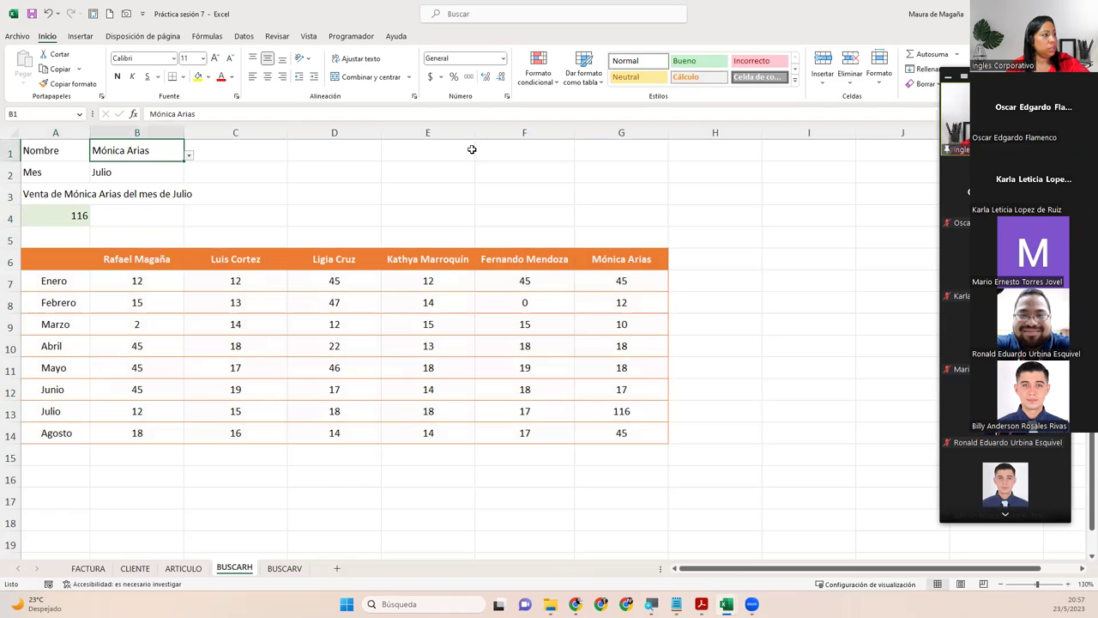
left_click(621, 132)
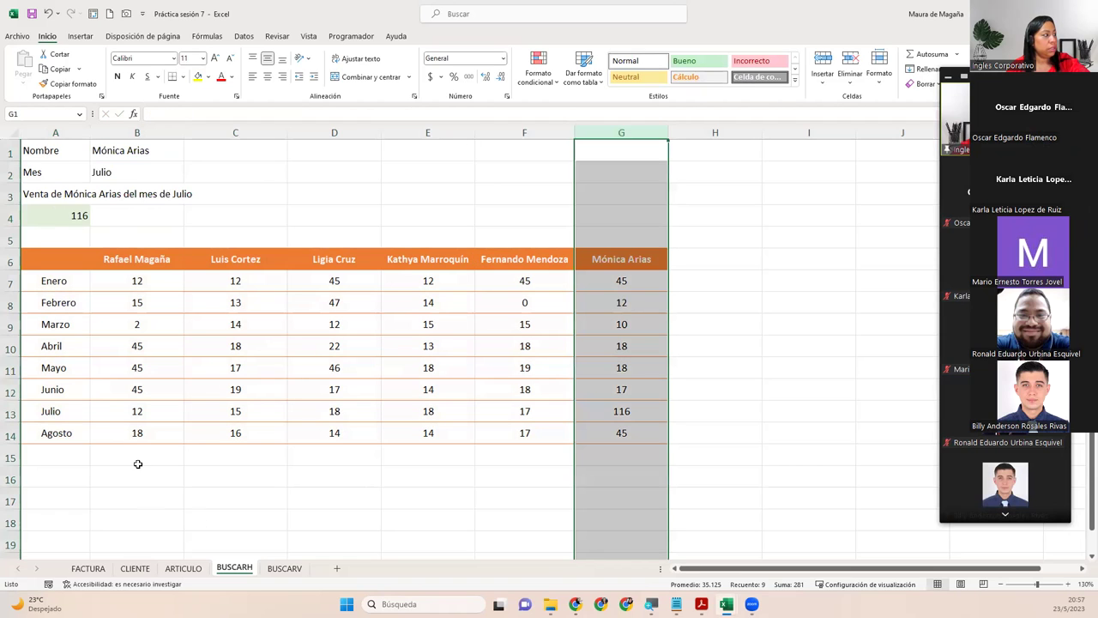
left_click(9, 411, "ctrl")
left_click(611, 412, "ctrl")
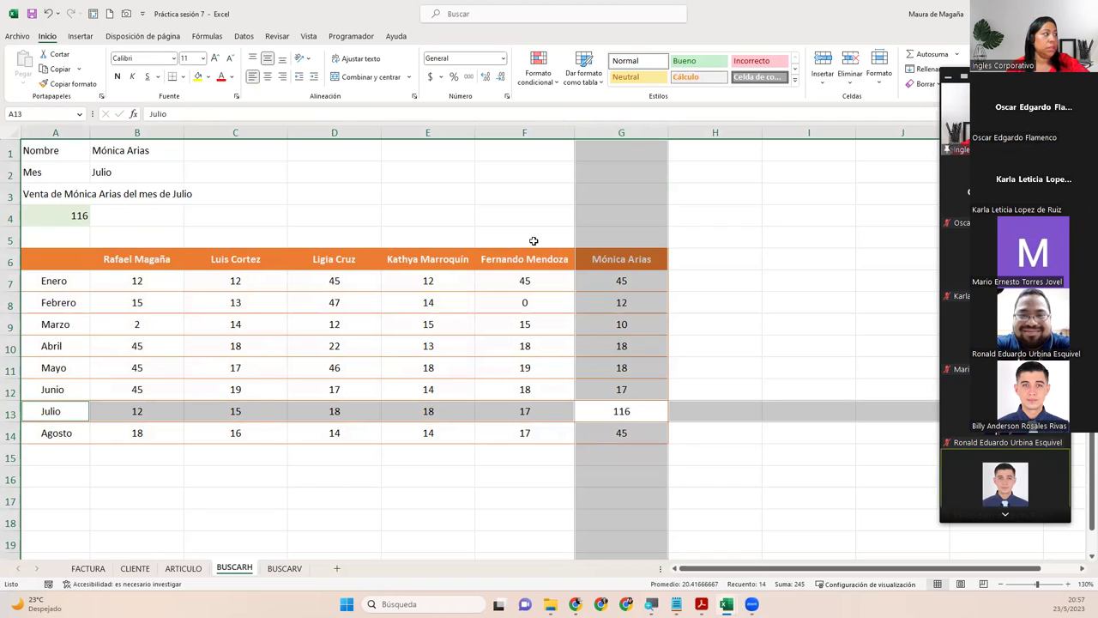
left_click(53, 195)
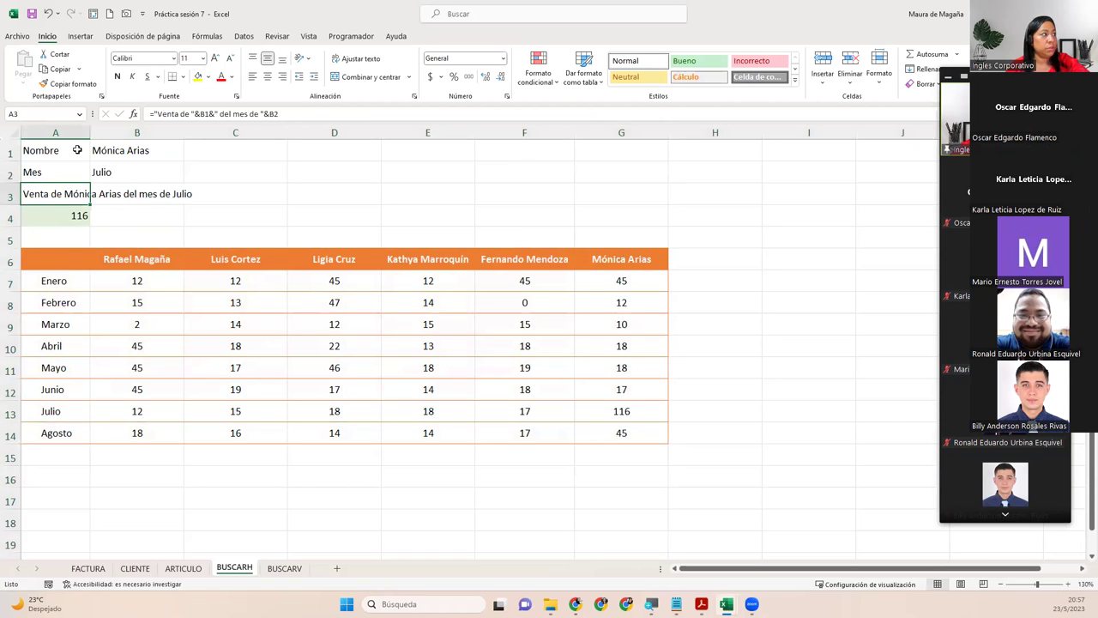
left_click(134, 168)
left_click(188, 177)
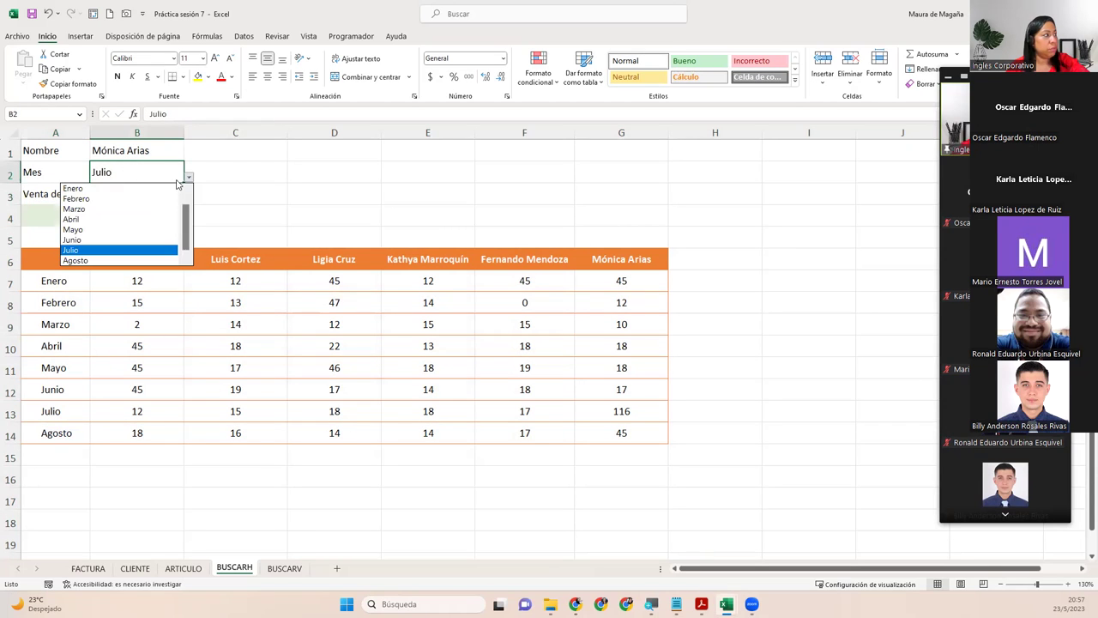
left_click(90, 219)
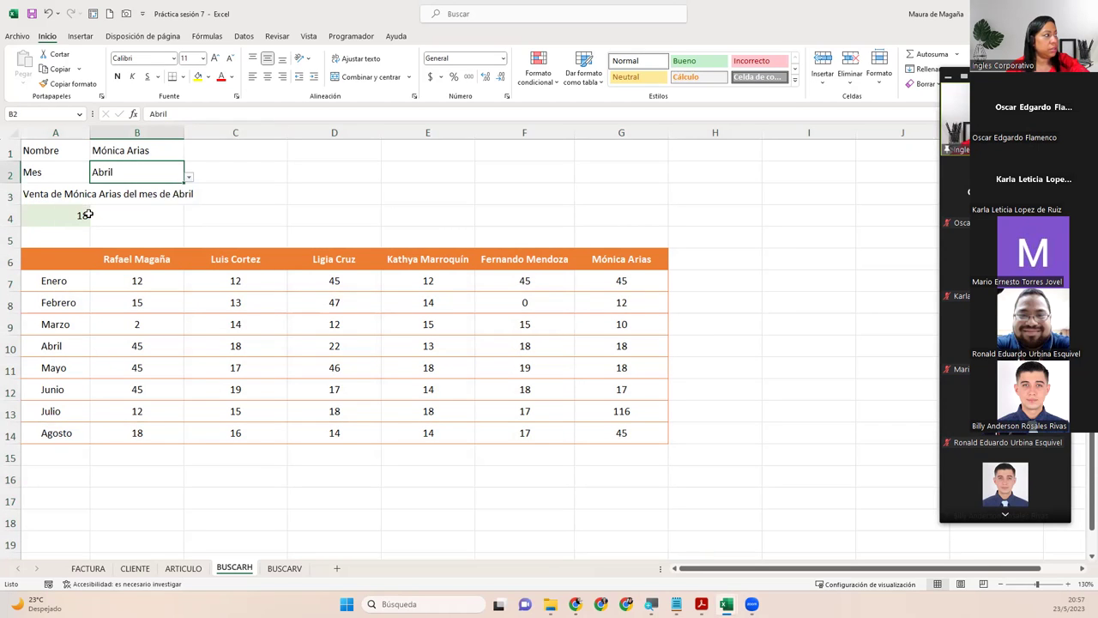
left_click(611, 135)
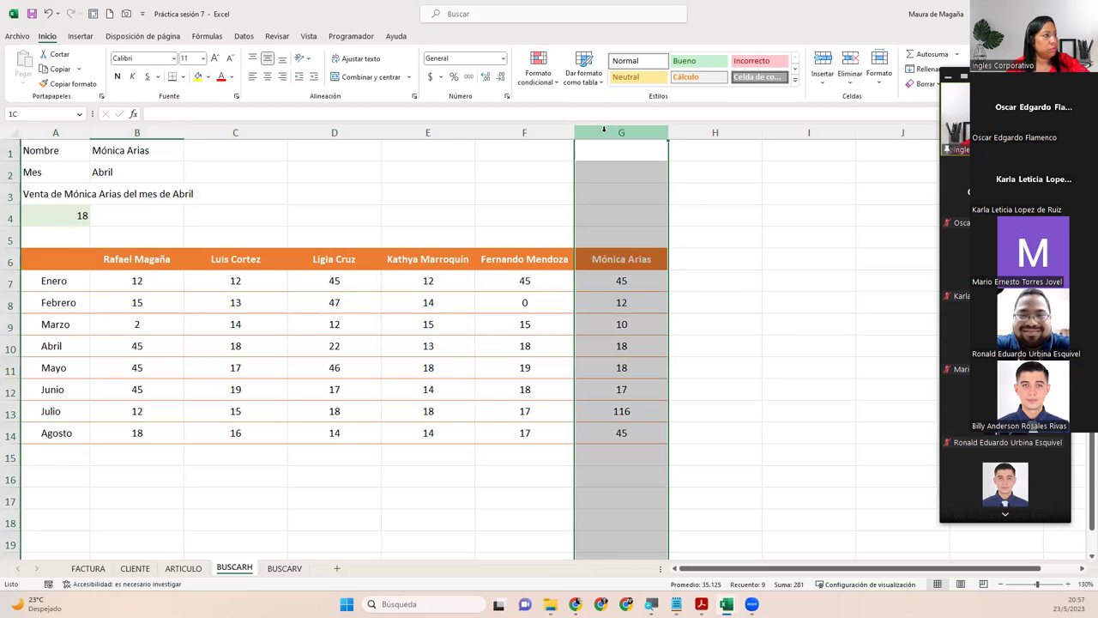
left_click(10, 346, "ctrl")
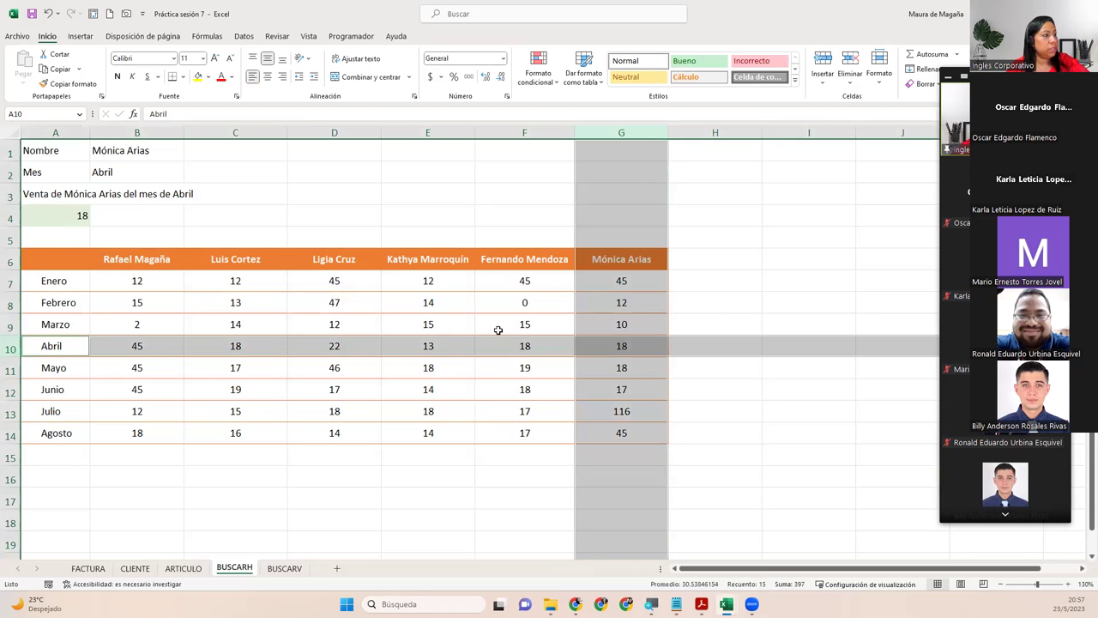
left_click(594, 339, "ctrl")
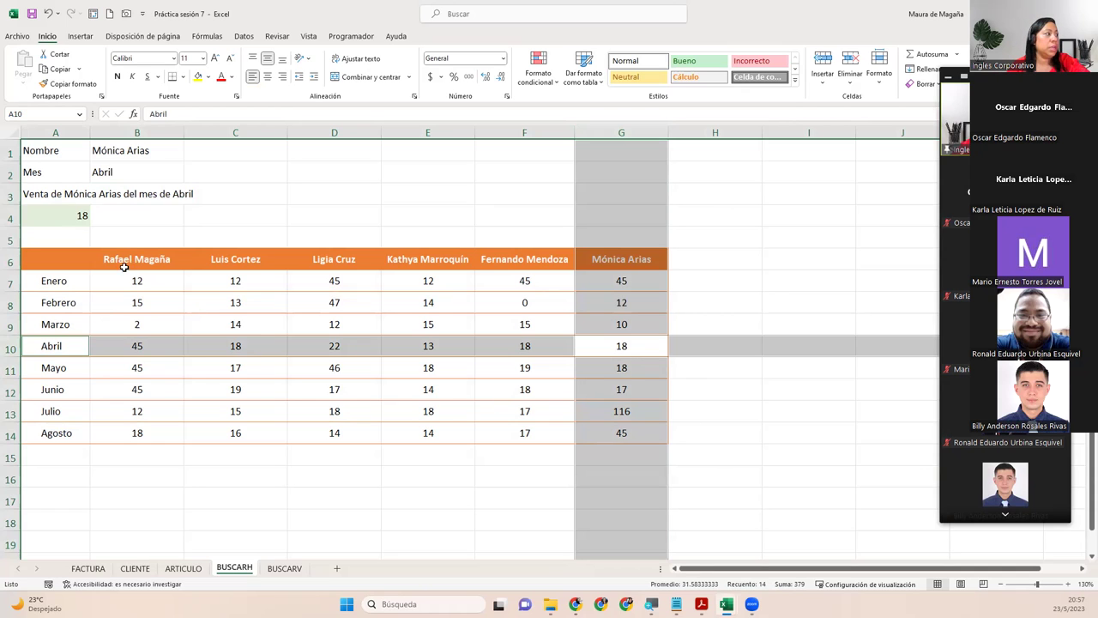
left_click(60, 219)
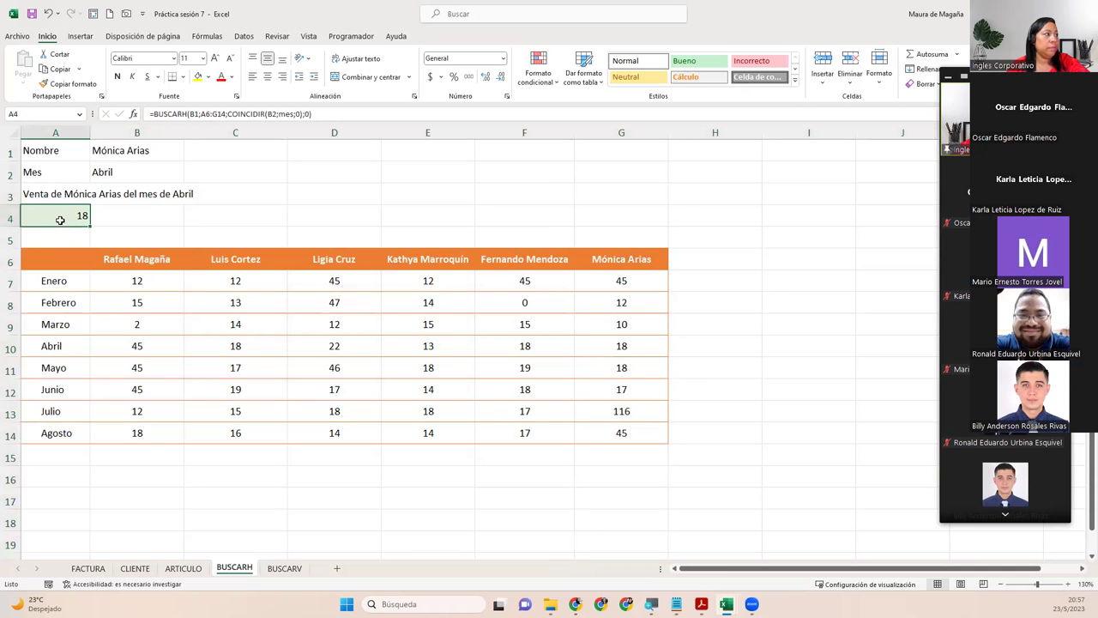
double_click(60, 219)
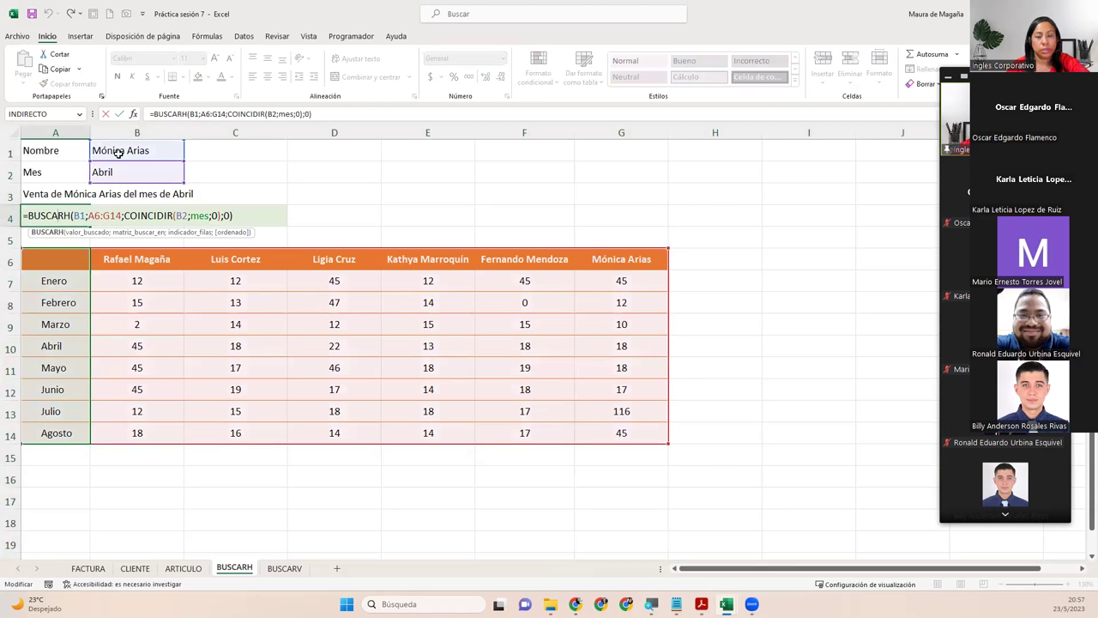
left_click(59, 215)
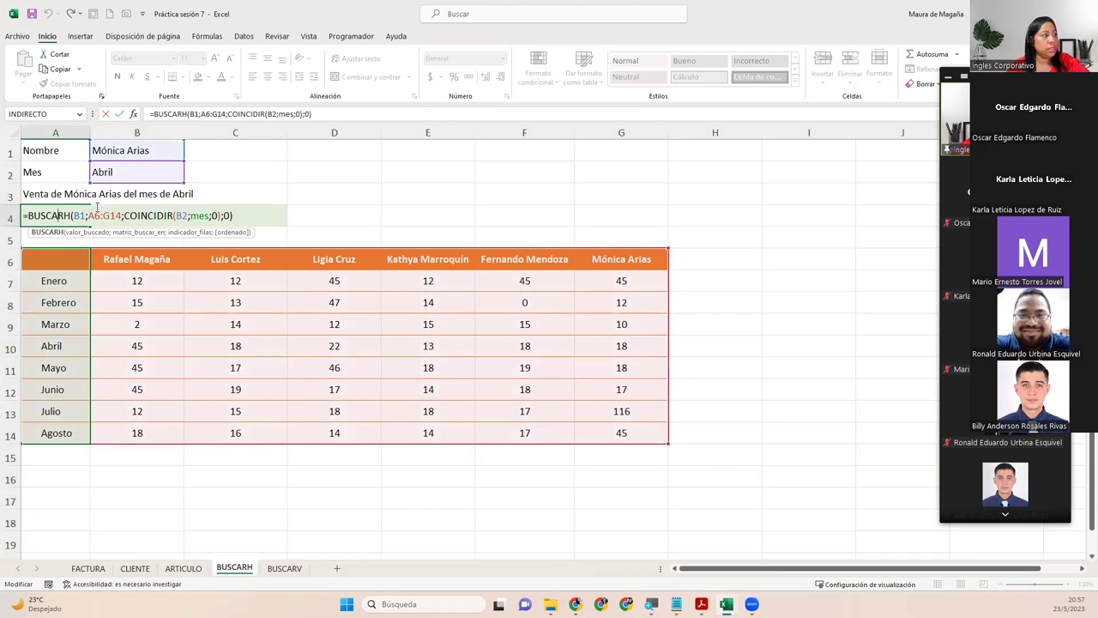
left_click(174, 215)
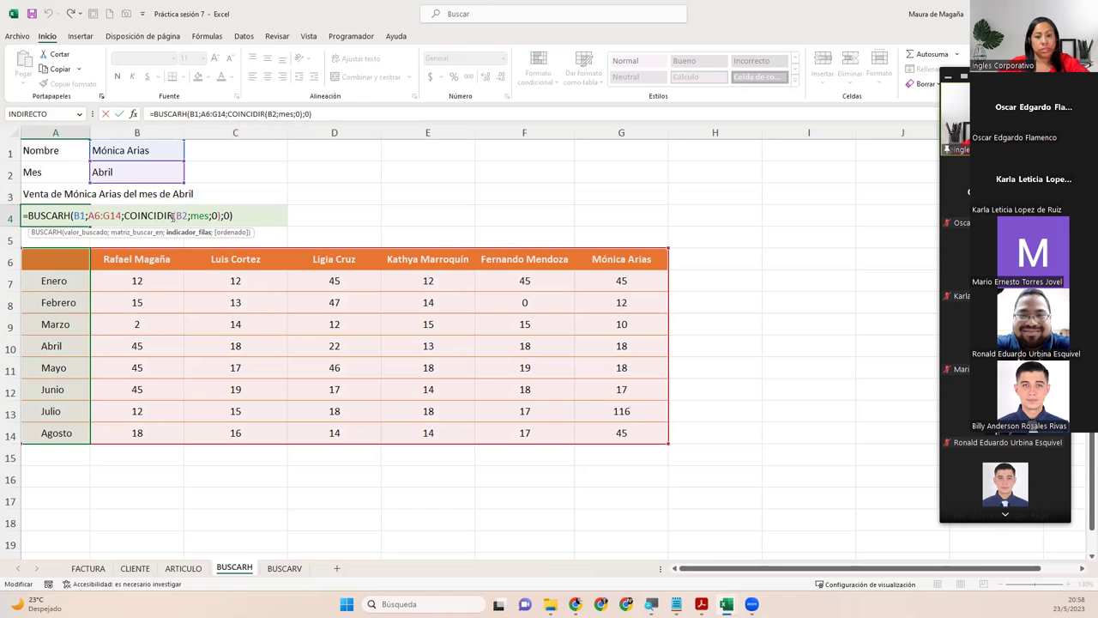
key("Return")
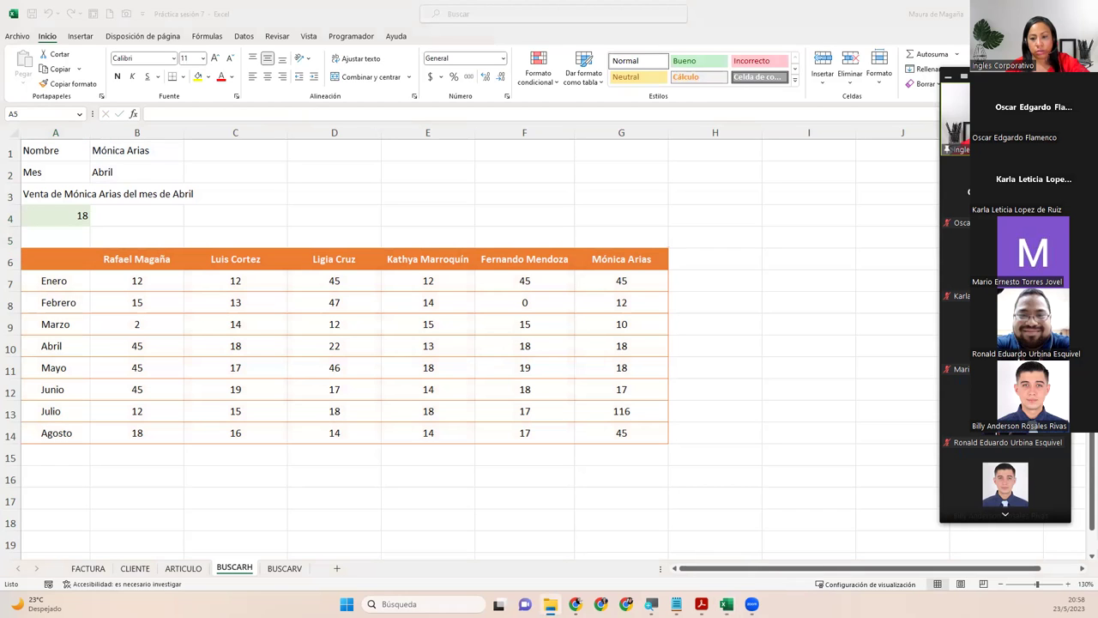
- Open Práctica sesión 3 from recent workbooks and inspect the COINCIDIR formula in G3
left_click(25, 41)
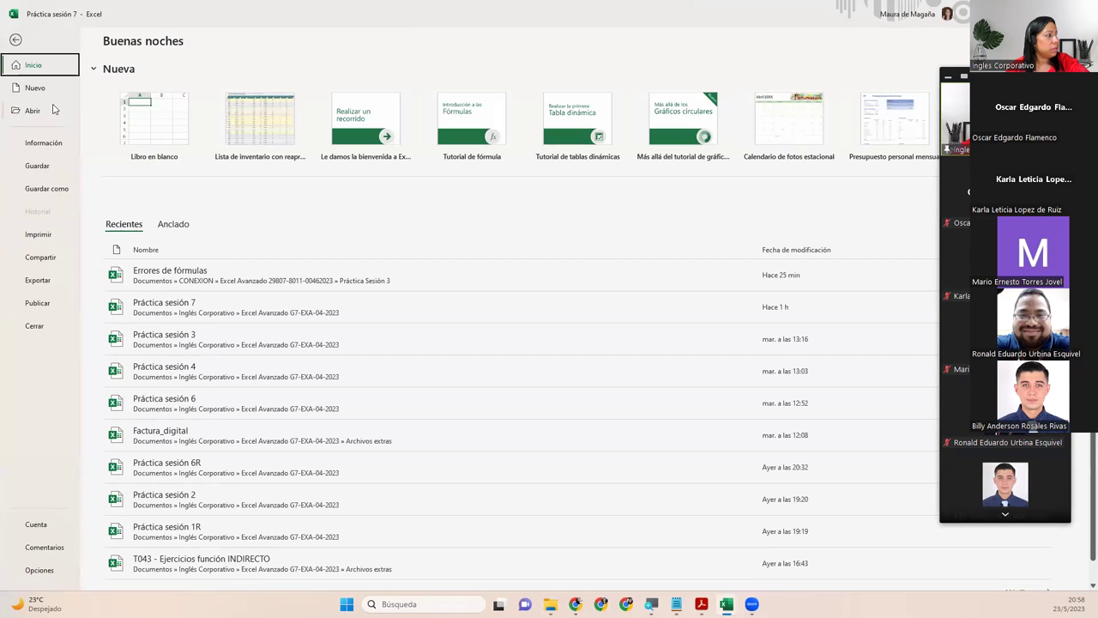
left_click(229, 348)
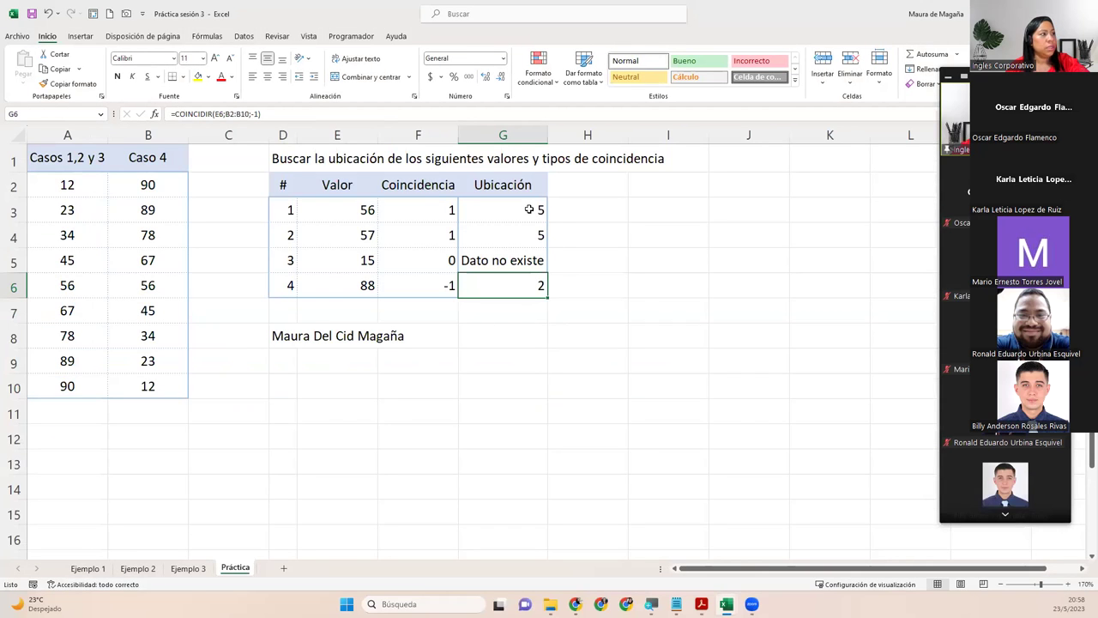
left_click(496, 210)
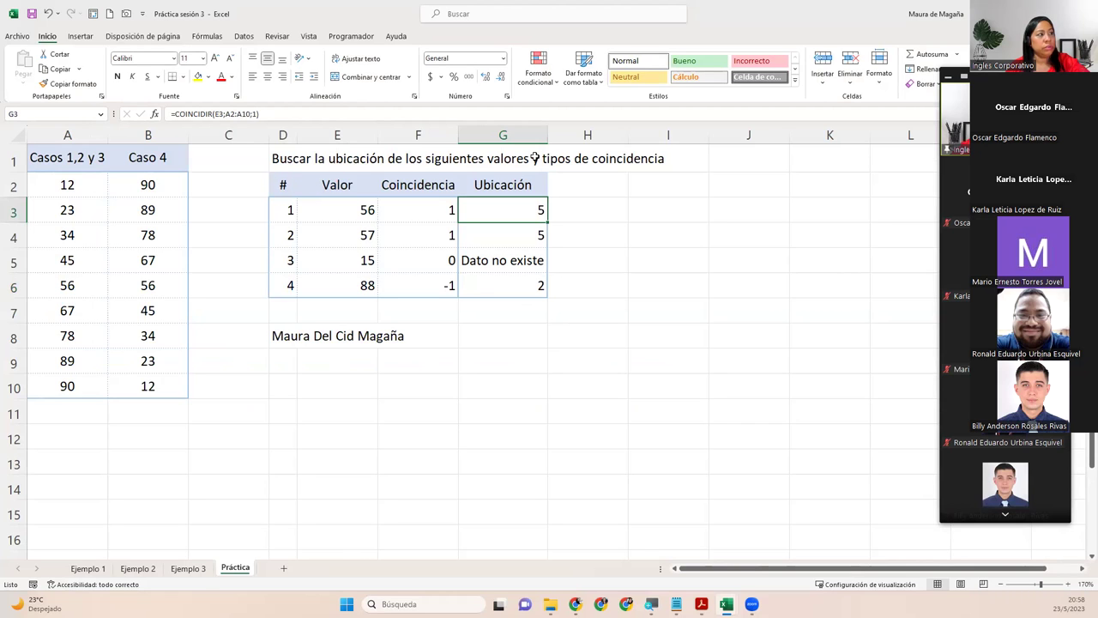
double_click(520, 210)
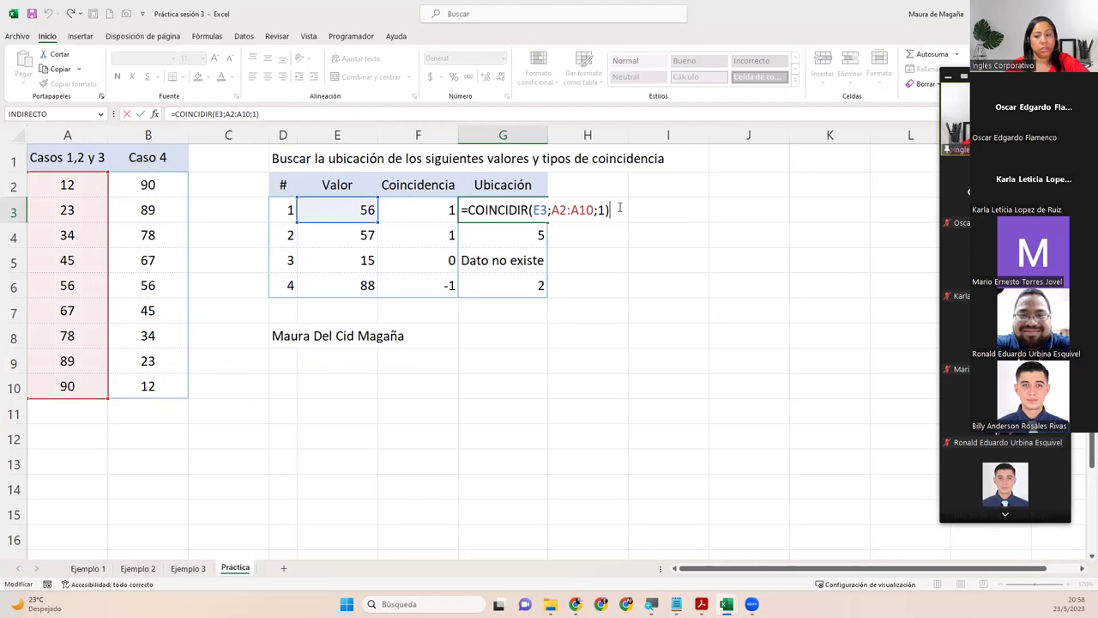
key("Return")
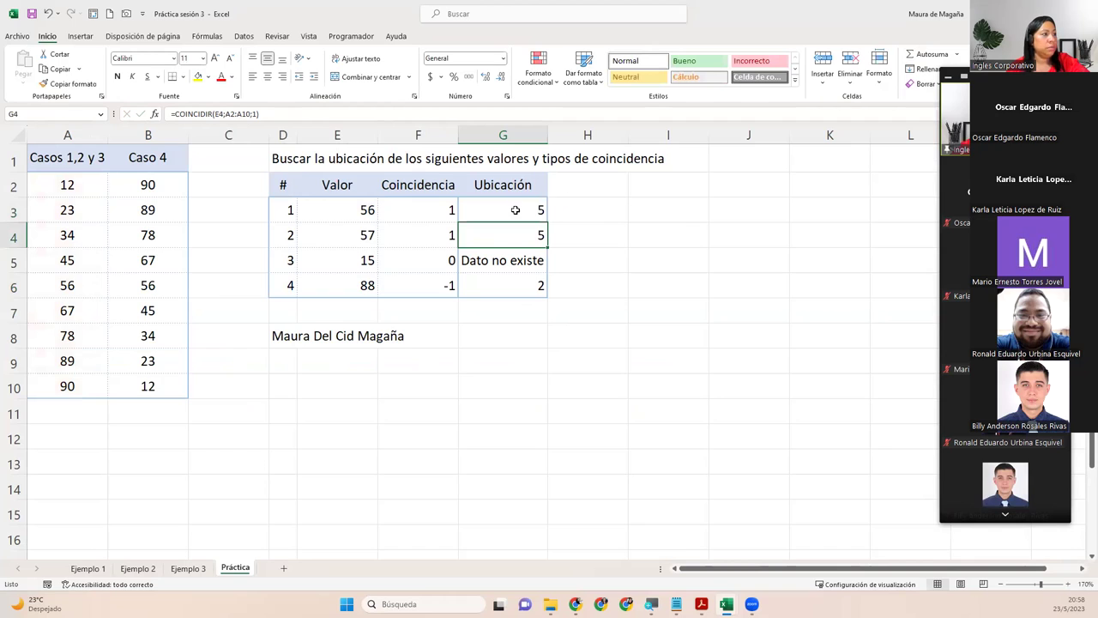
- Select the Casos 1,2 y 3 values in column A, then close the workbook with Ctrl+W
left_click(58, 170)
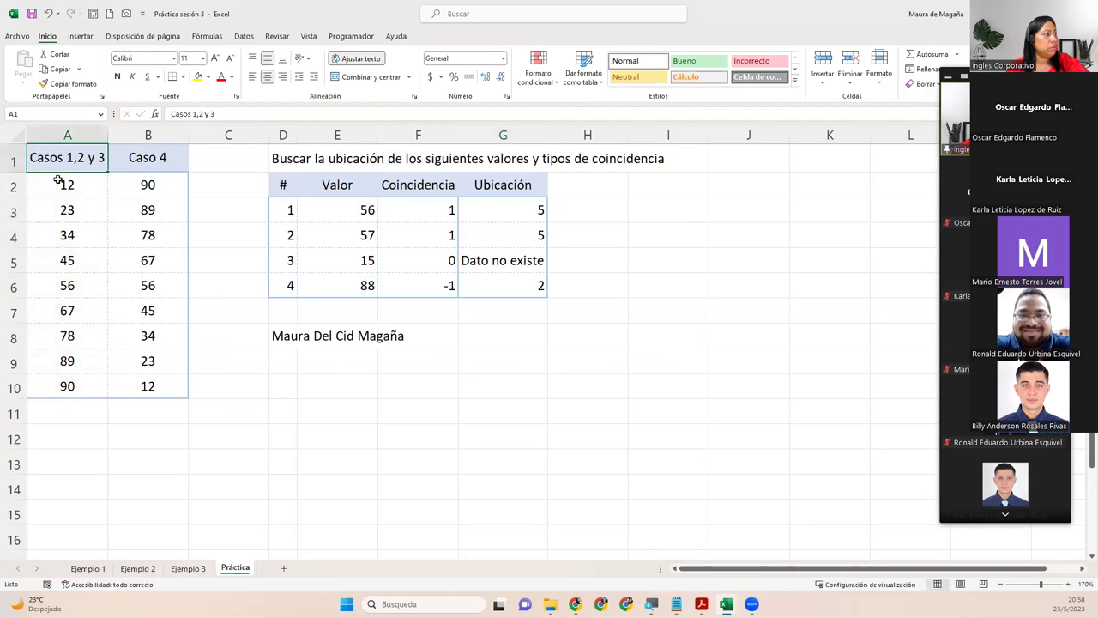
left_click_drag(58, 178, 65, 254)
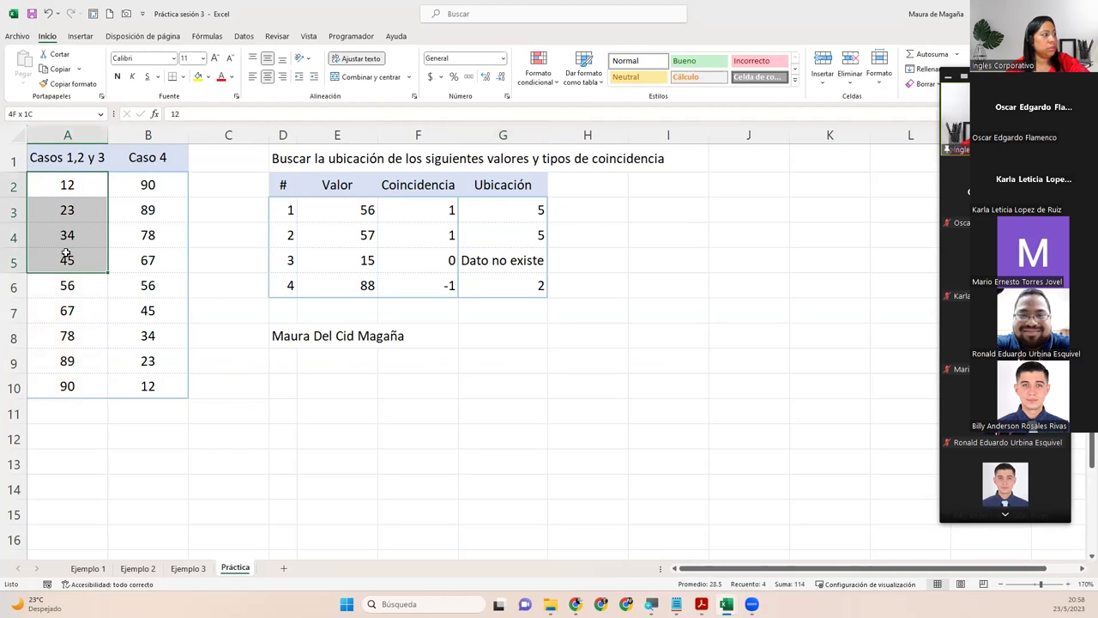
left_click(69, 279)
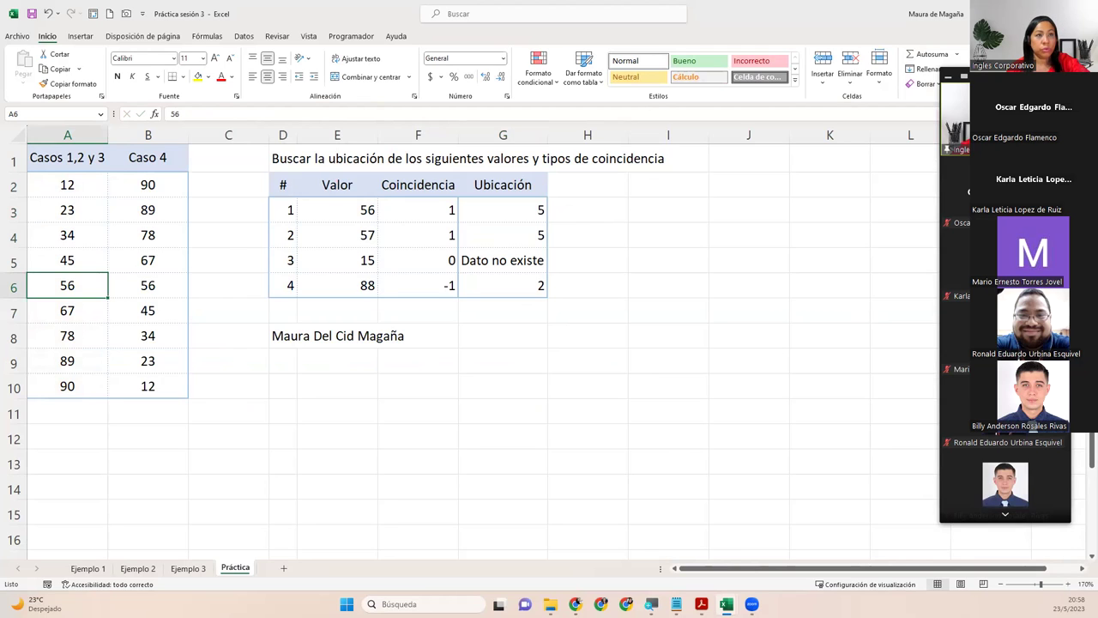
key("ctrl+w")
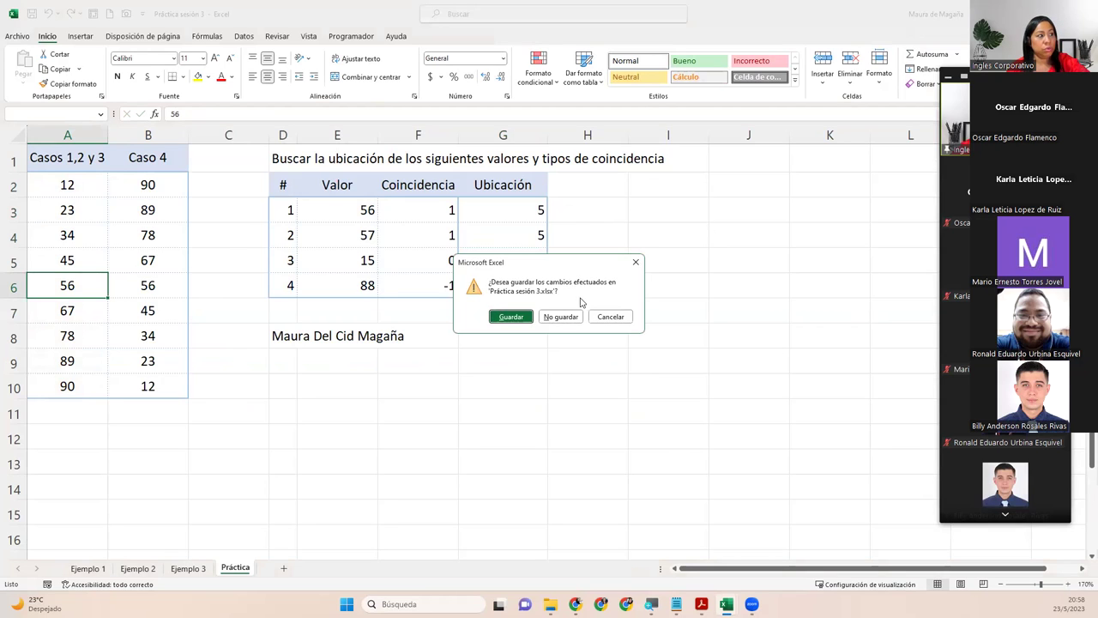
- Discard Práctica sesión 3's changes and review the COINCIDIR(B2;mes;0) part of A4's formula unchanged
left_click(555, 321)
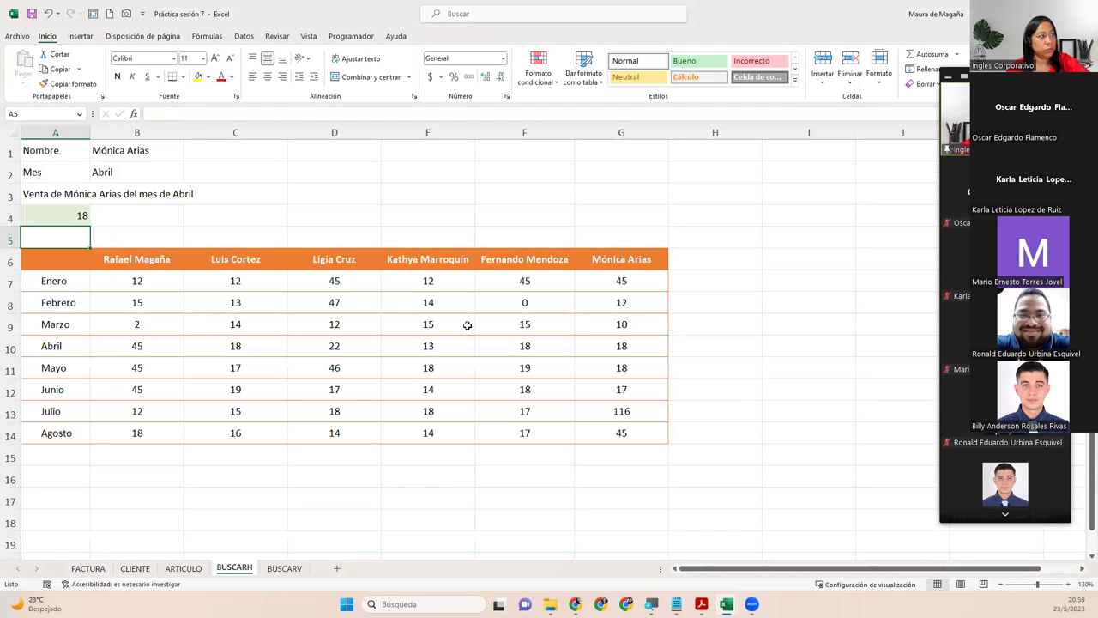
double_click(55, 216)
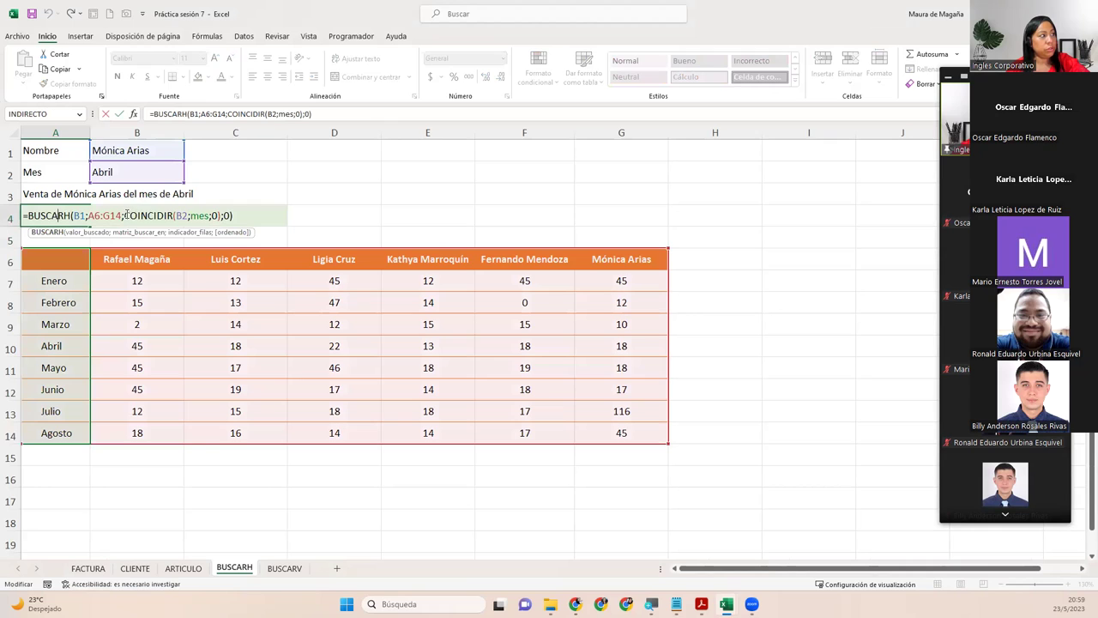
left_click_drag(124, 216, 222, 216)
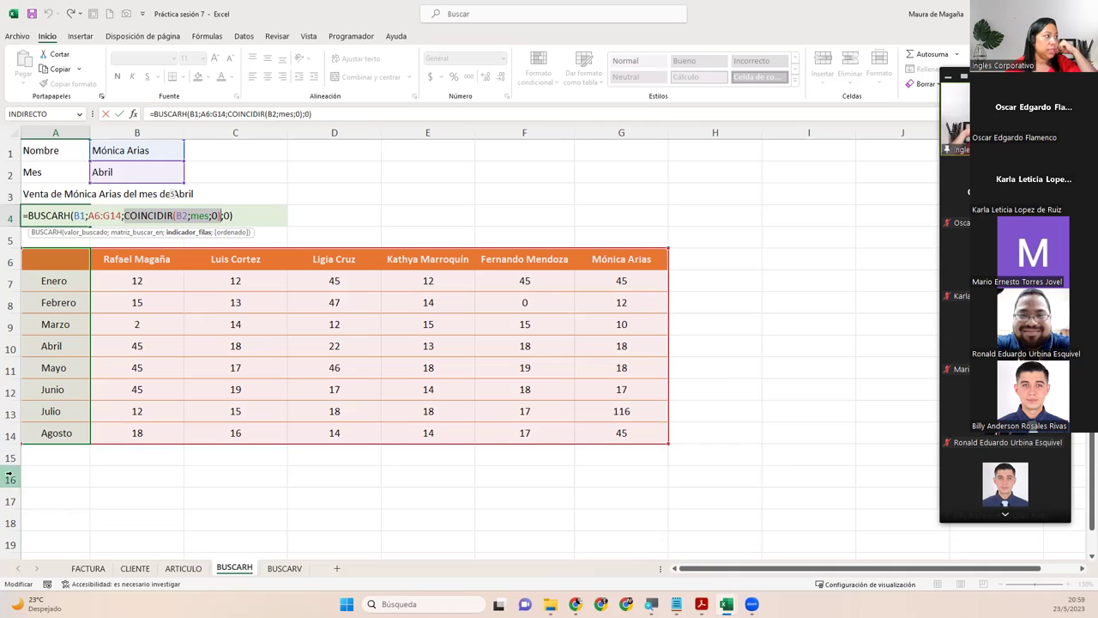
left_click(256, 216)
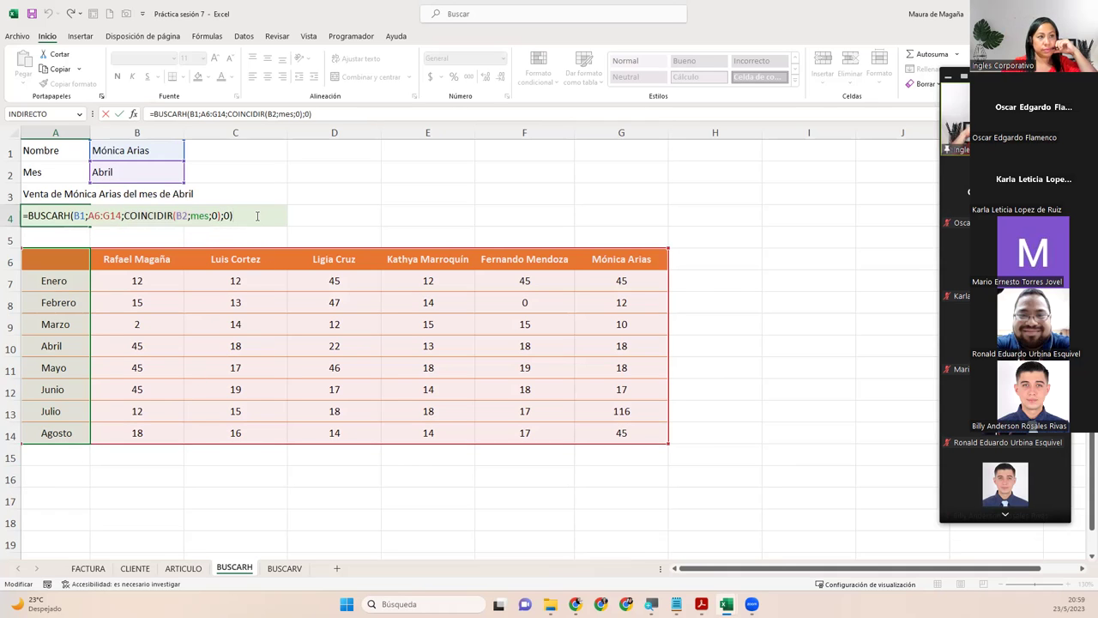
key("Return")
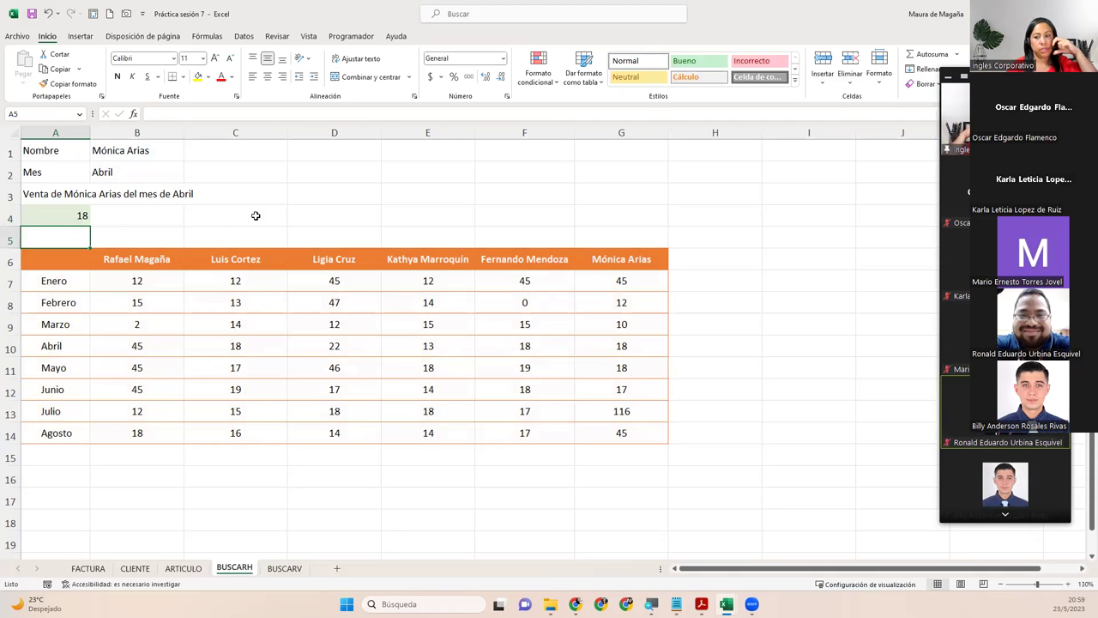
- On the BUSCARV sheet, jump to AA1 and autofit column AA to fit ReporteFebrero
left_click(285, 567)
left_click(37, 115)
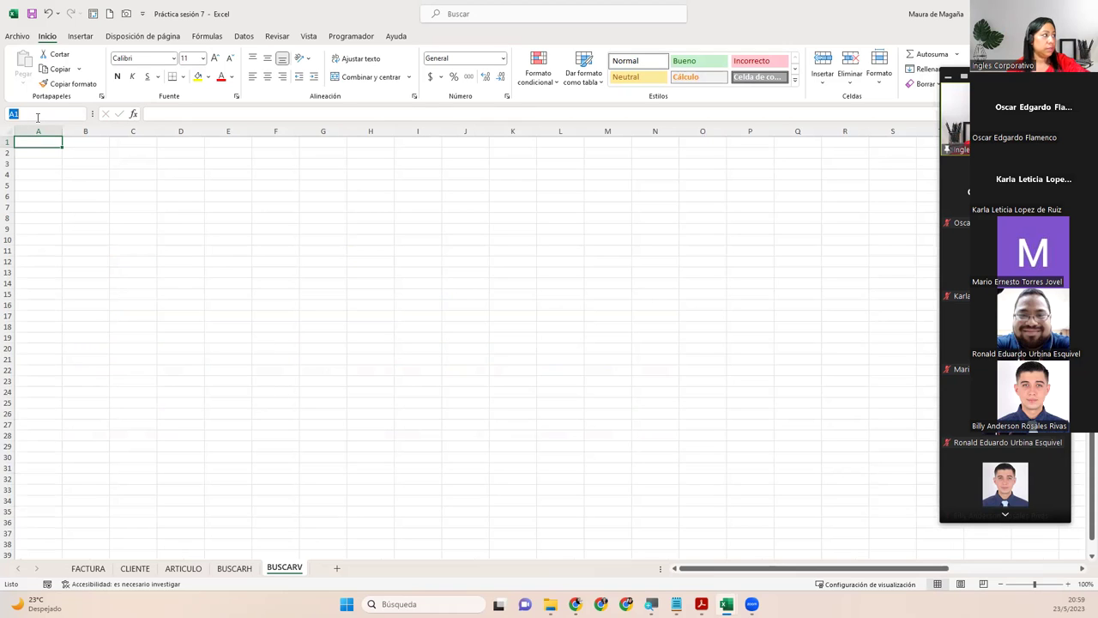
type("aa1")
key("Return")
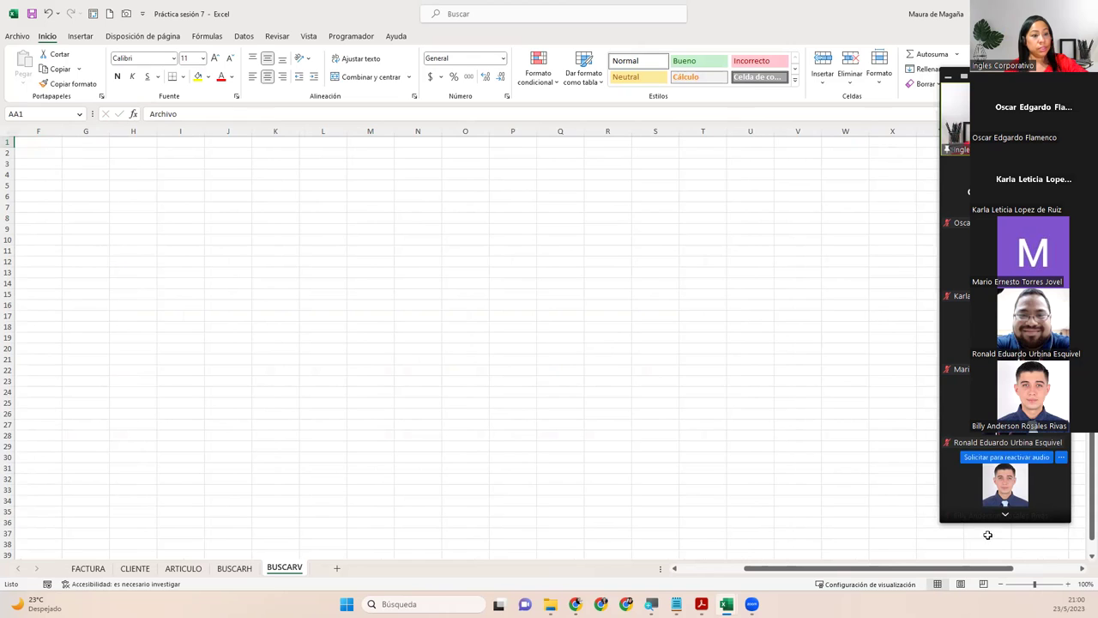
scroll(462, 229, "right", 8)
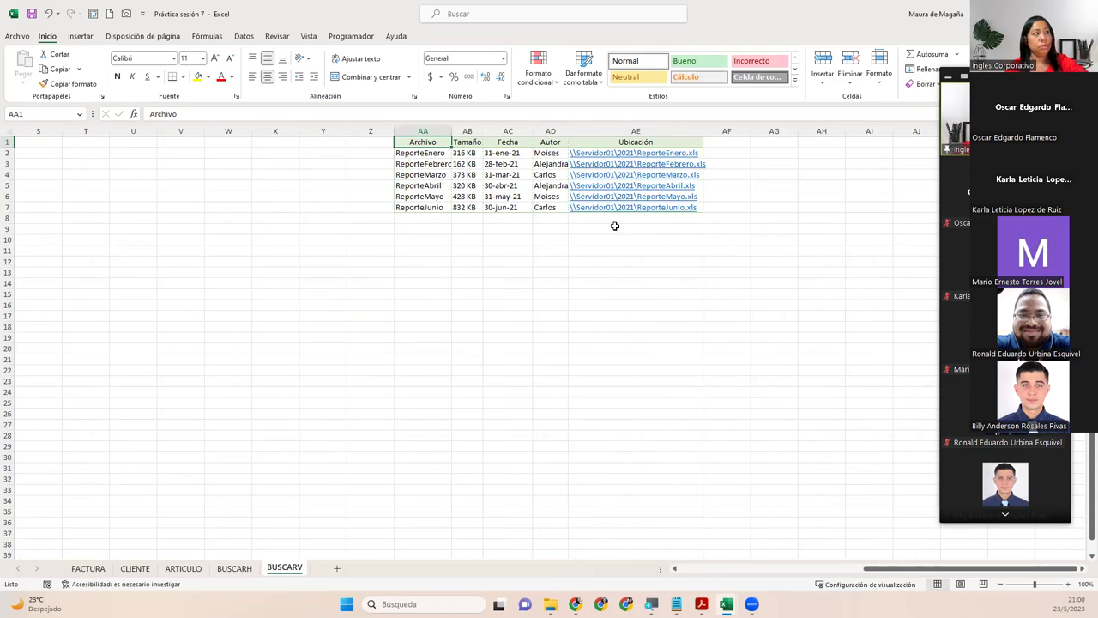
left_click(52, 114)
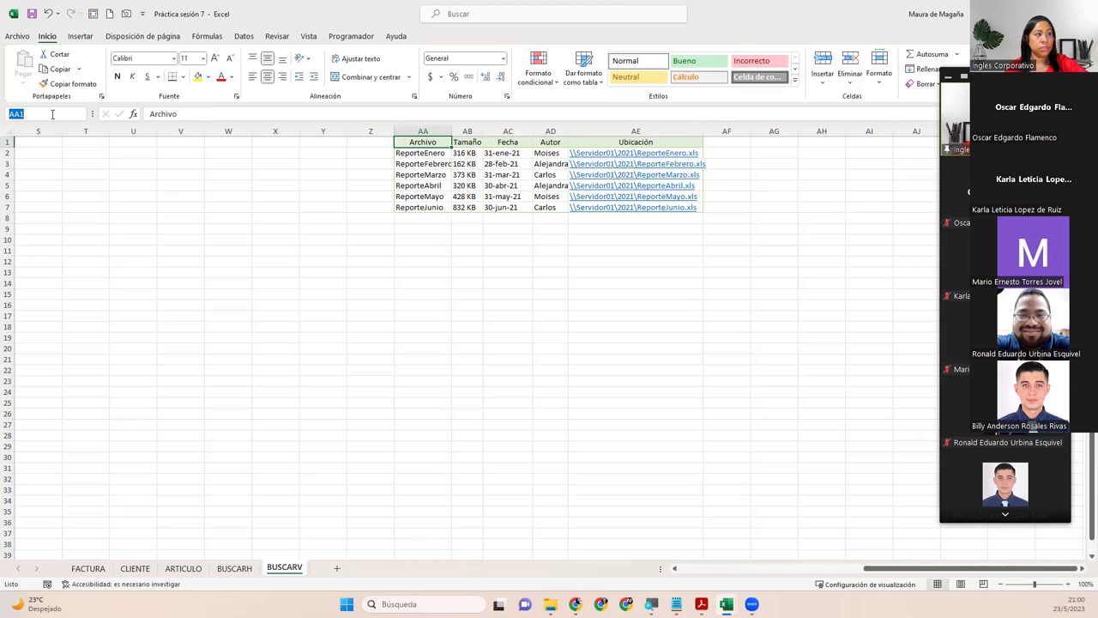
double_click(452, 130)
left_click(447, 154)
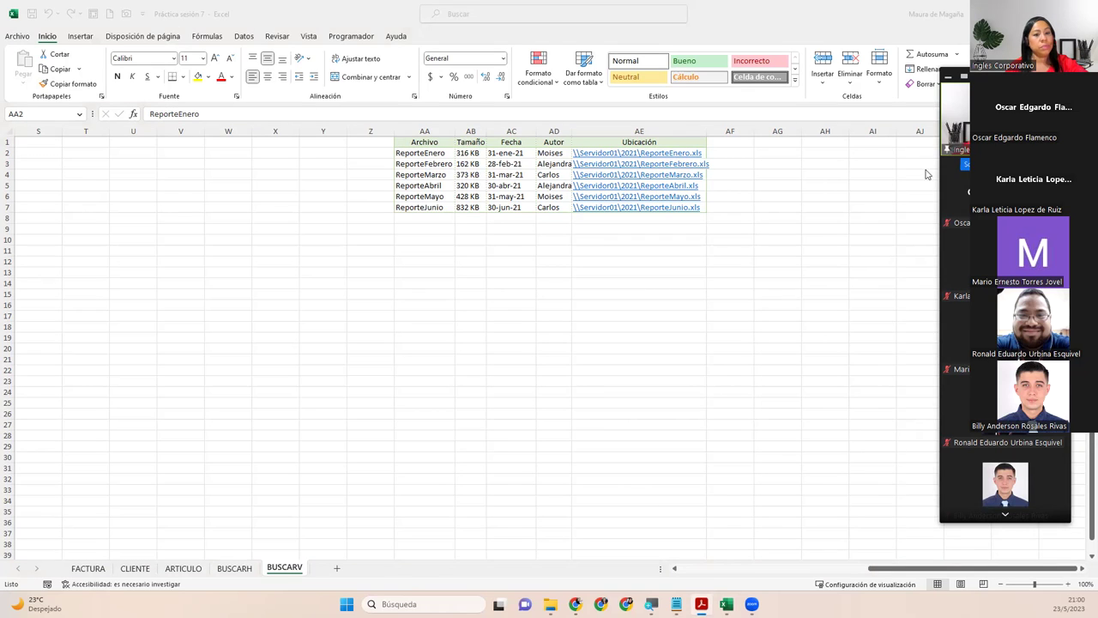
- Copy the Archivo to Ubicación headers from AA1:AE1 and paste them into A1:E1
left_click_drag(420, 143, 668, 144)
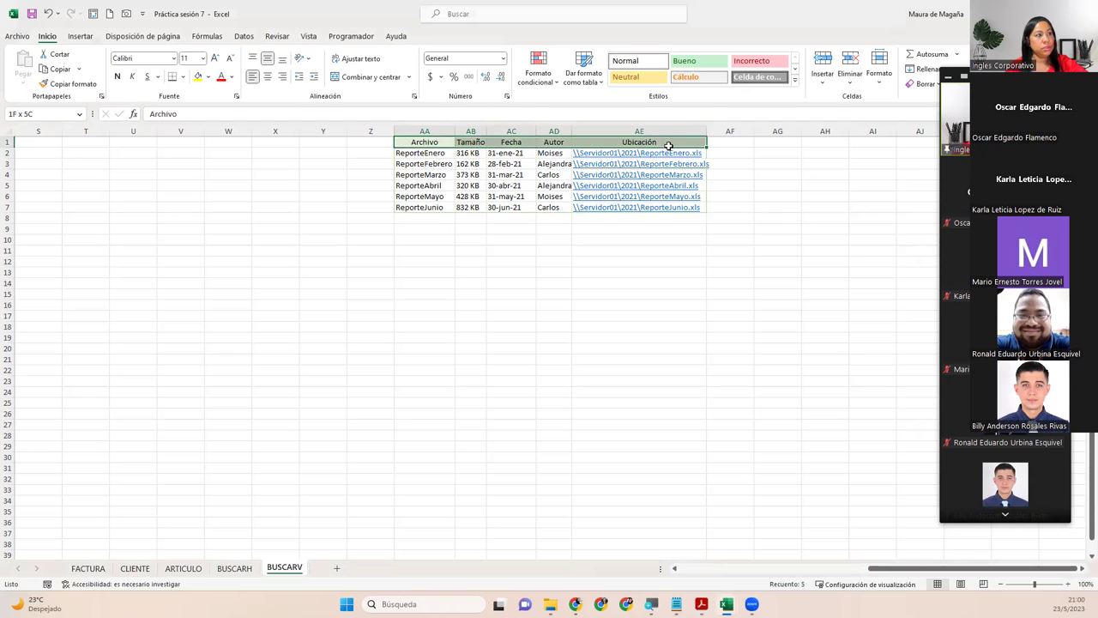
key("ctrl+c")
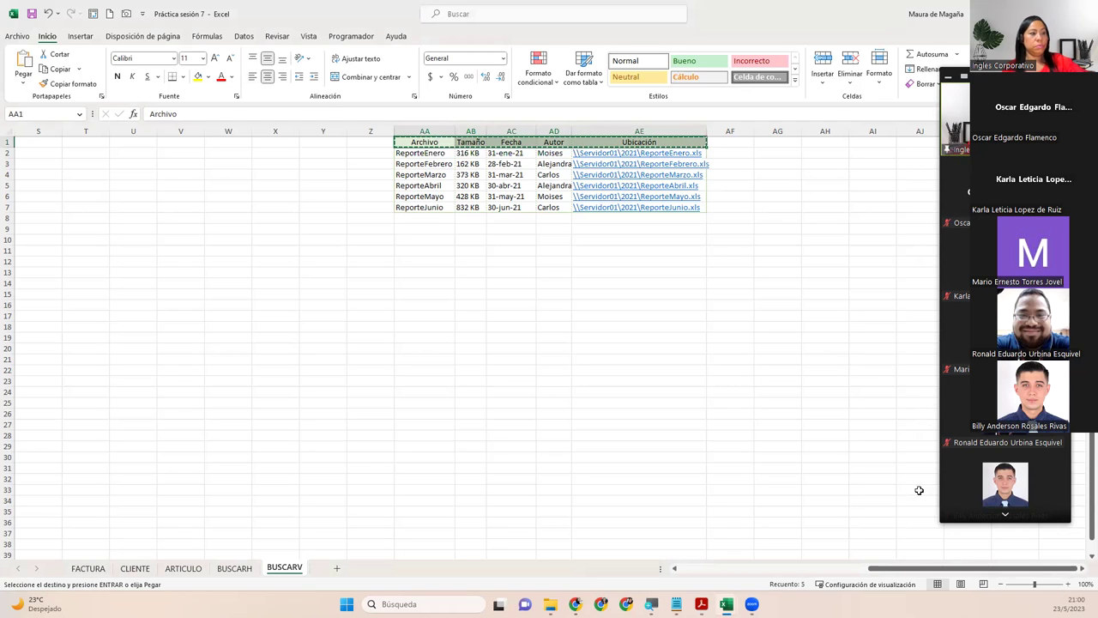
left_click_drag(886, 568, 696, 569)
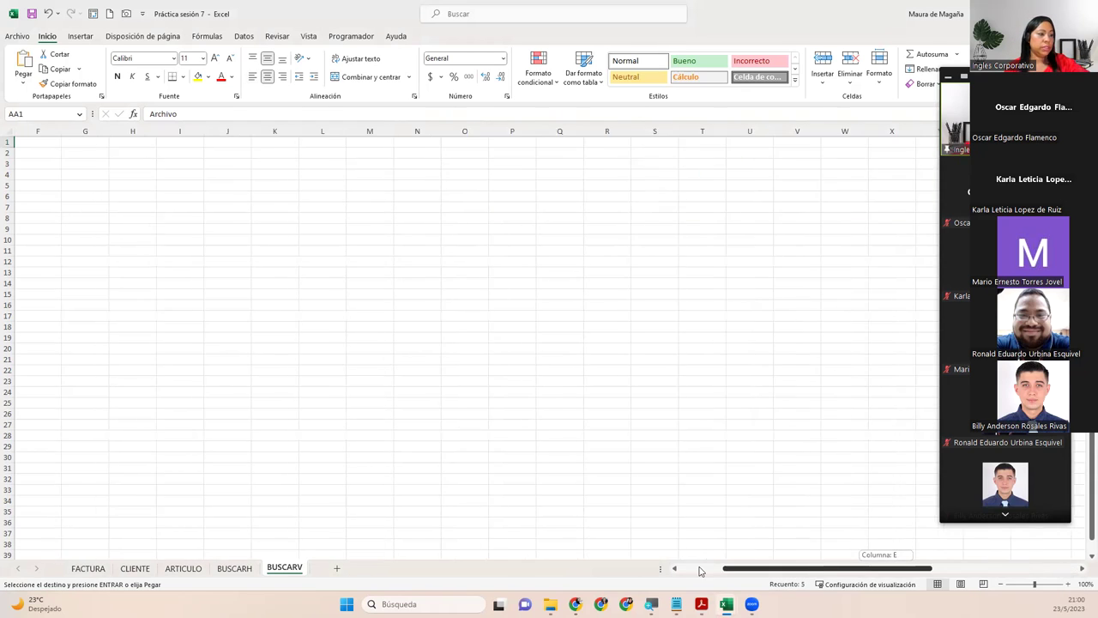
left_click(41, 143)
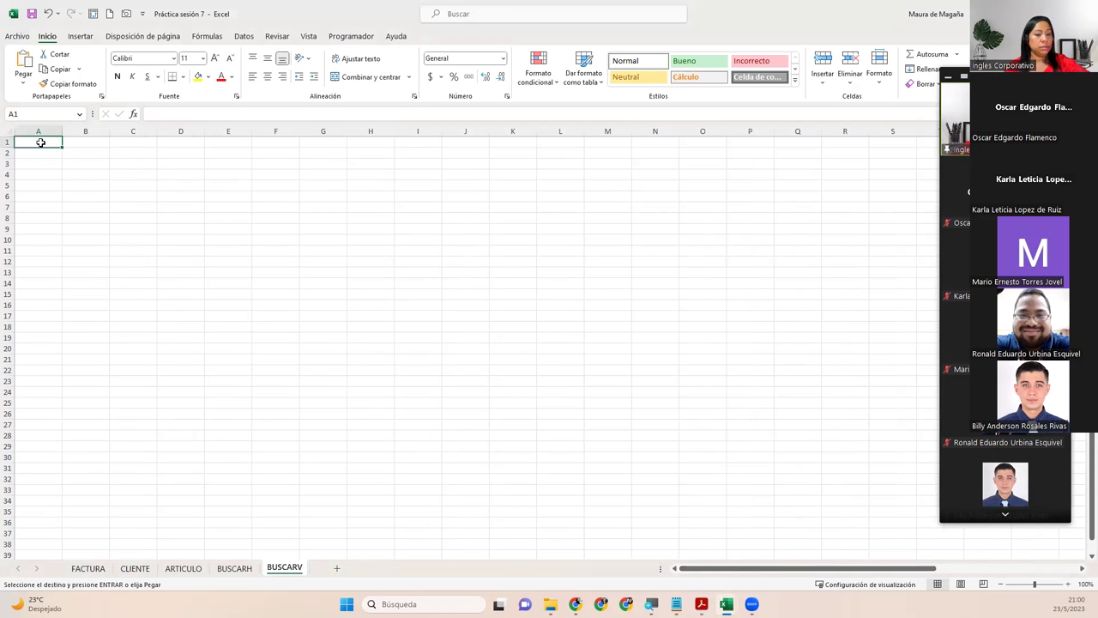
key("Return")
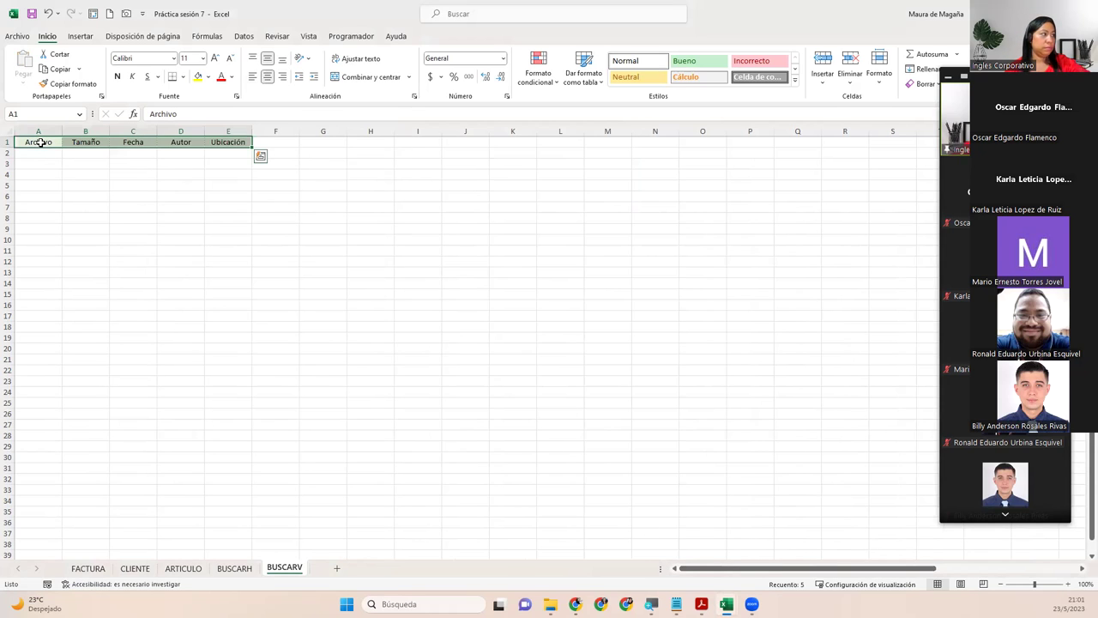
- Give A2 a Lista data validation with source =$AA$2:$AA$7
left_click(43, 156)
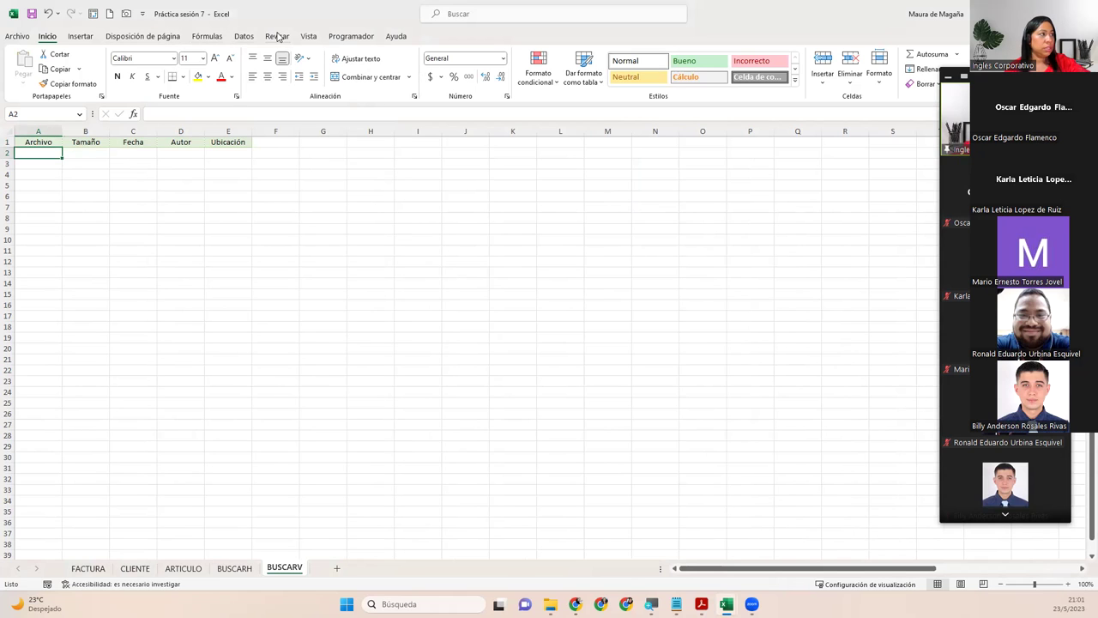
left_click(245, 37)
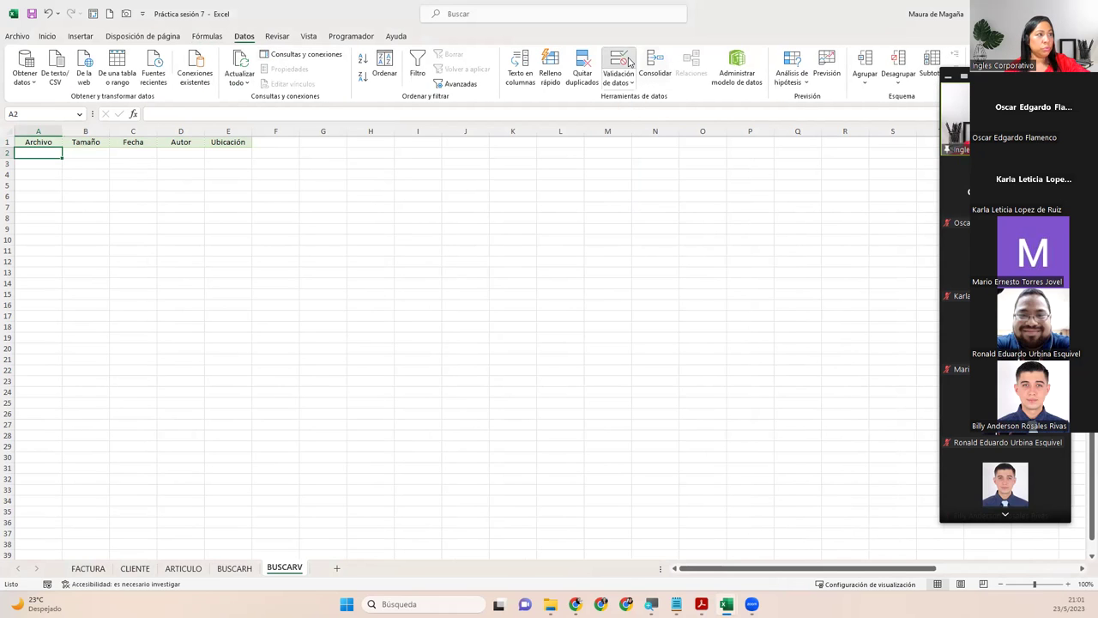
left_click(628, 62)
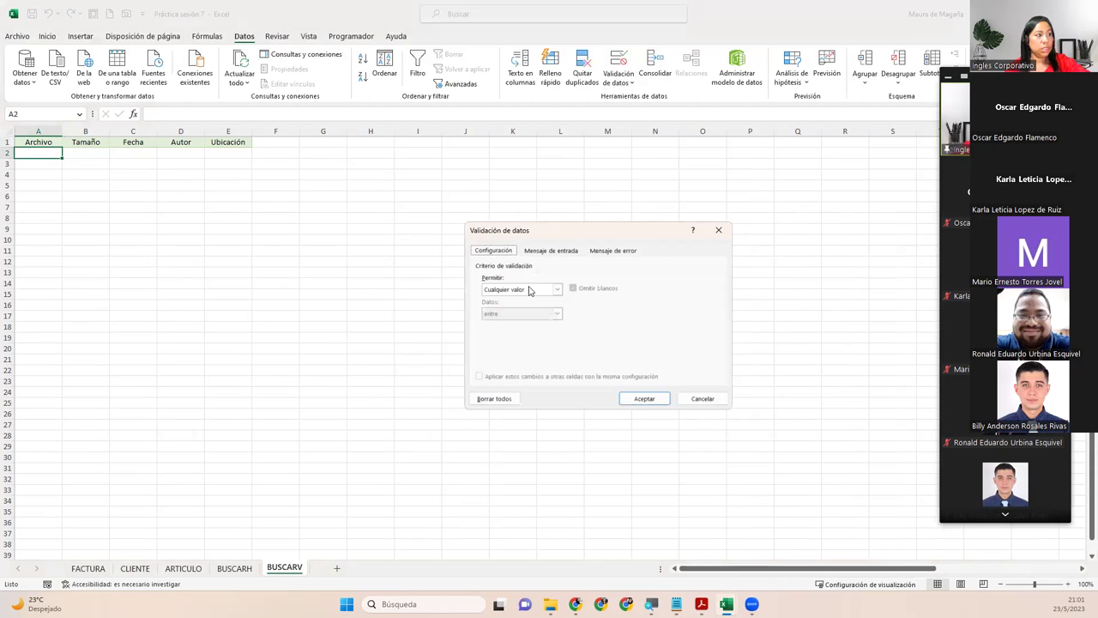
left_click(528, 290)
left_click(522, 326)
left_click(524, 336)
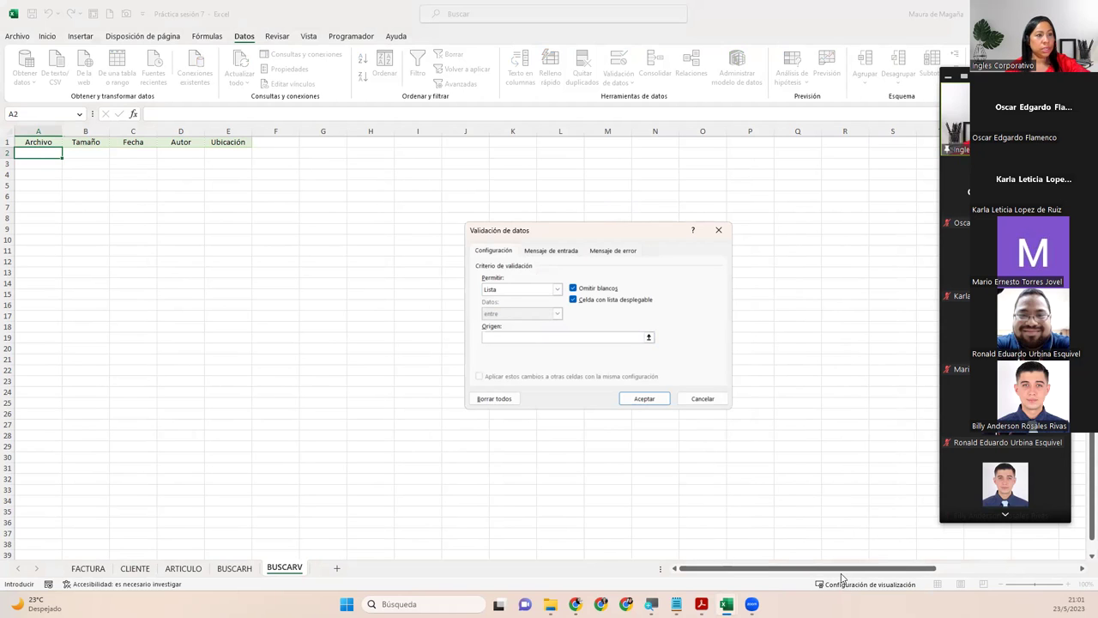
left_click_drag(844, 573, 986, 573)
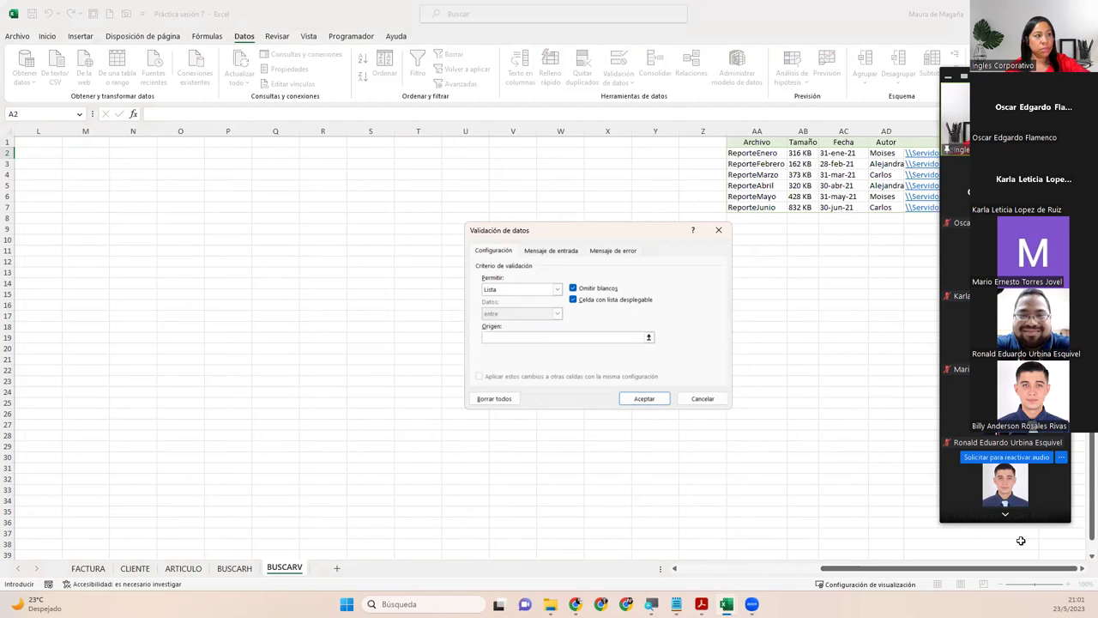
left_click_drag(766, 154, 762, 206)
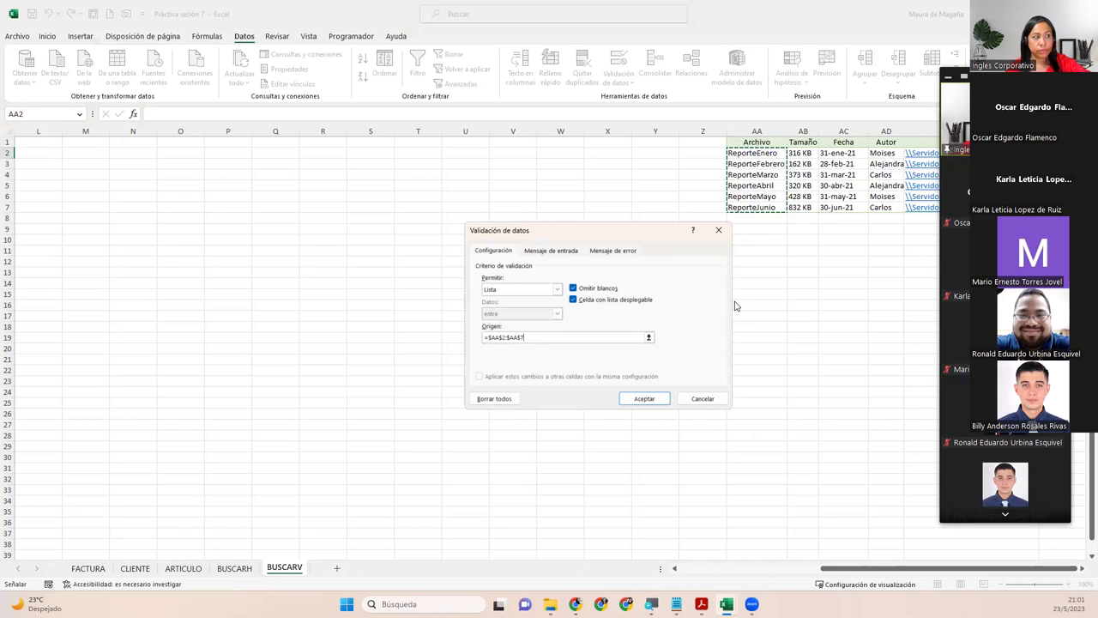
left_click(639, 398)
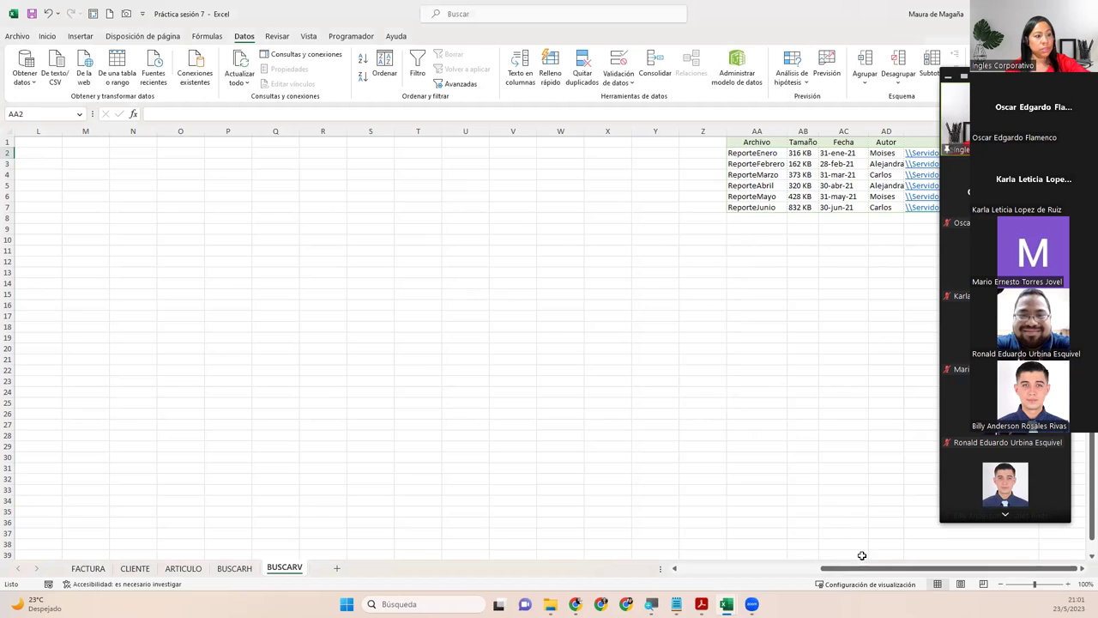
left_click_drag(862, 568, 718, 568)
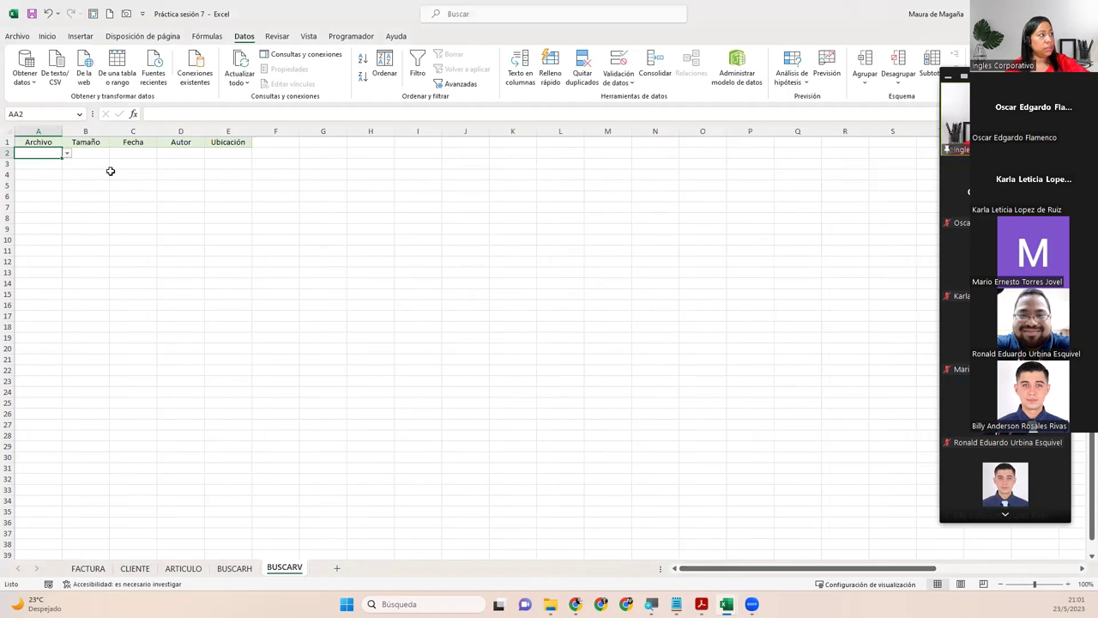
- Choose ReporteEnero from A2's dropdown and widen column A so the name fits
left_click(66, 153)
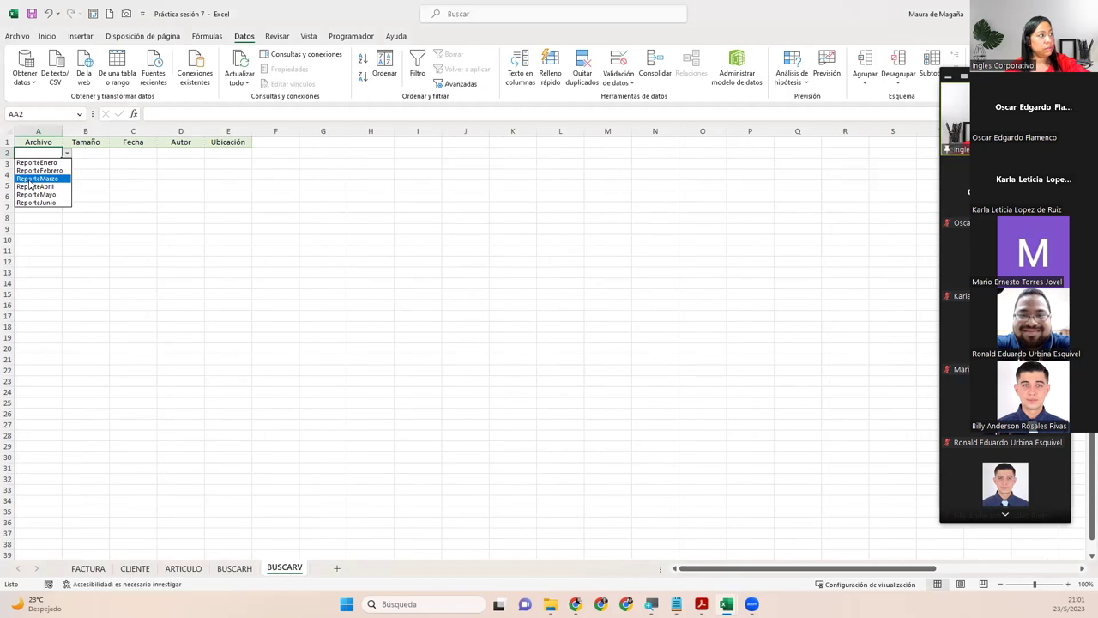
left_click(28, 180)
left_click(67, 153)
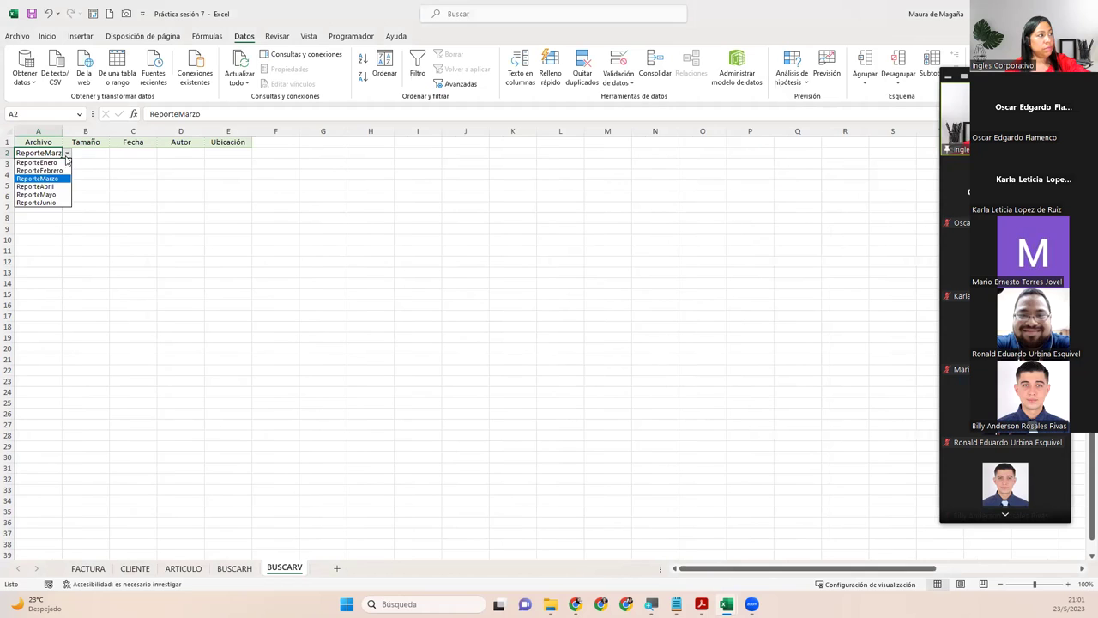
left_click(36, 163)
left_click_drag(62, 130, 77, 128)
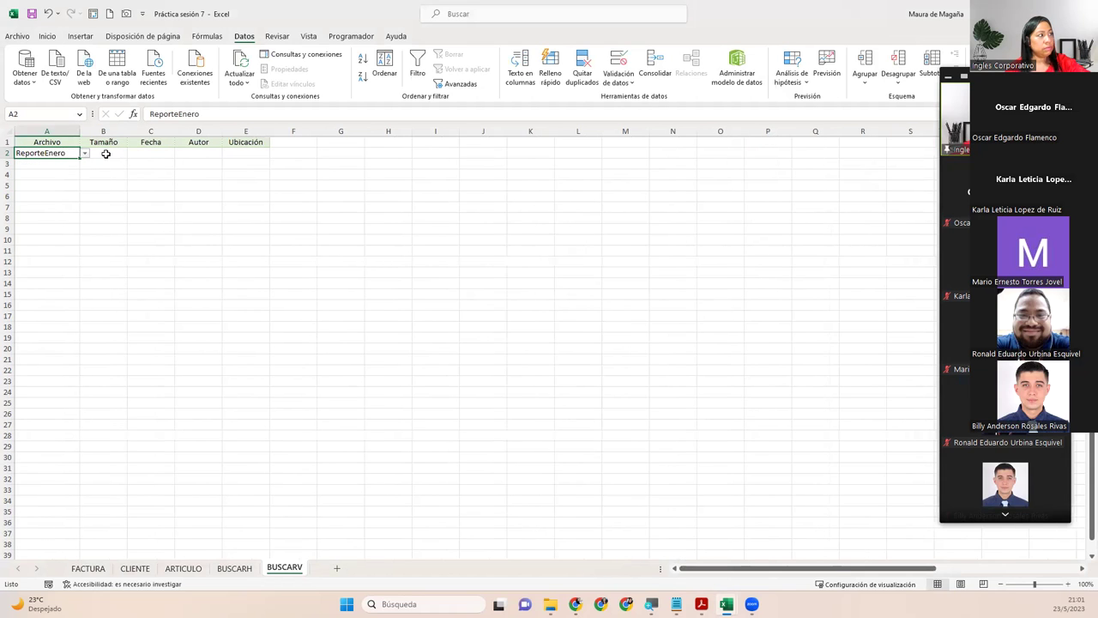
left_click(106, 155)
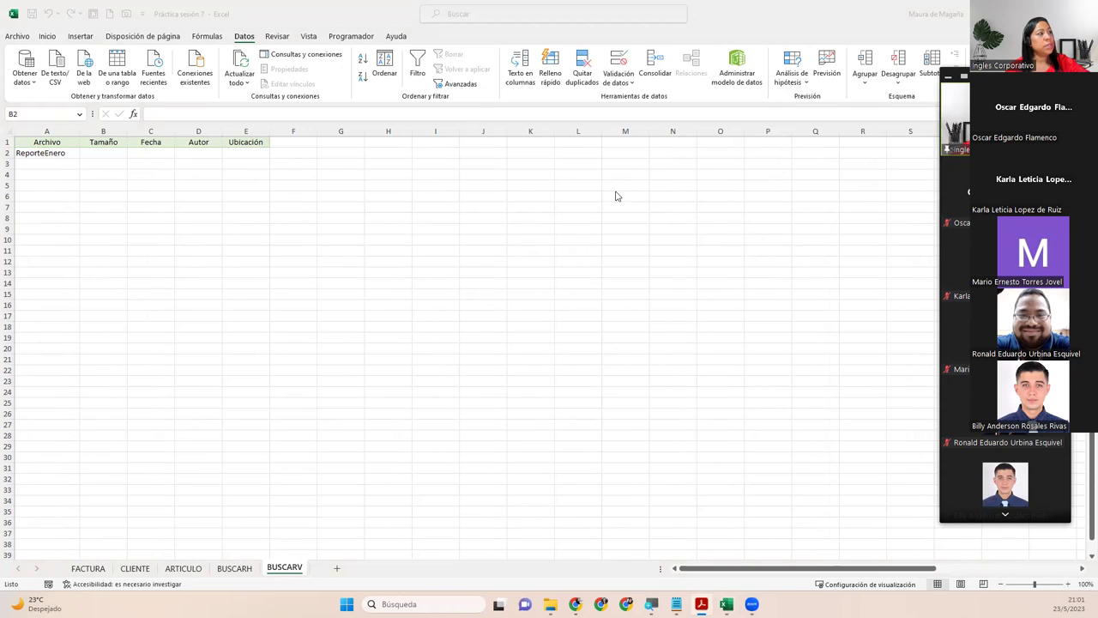
- Bring the AA:AE source table into view and highlight the Archivo, Tamaño, Fecha and Autor data
left_click(103, 152)
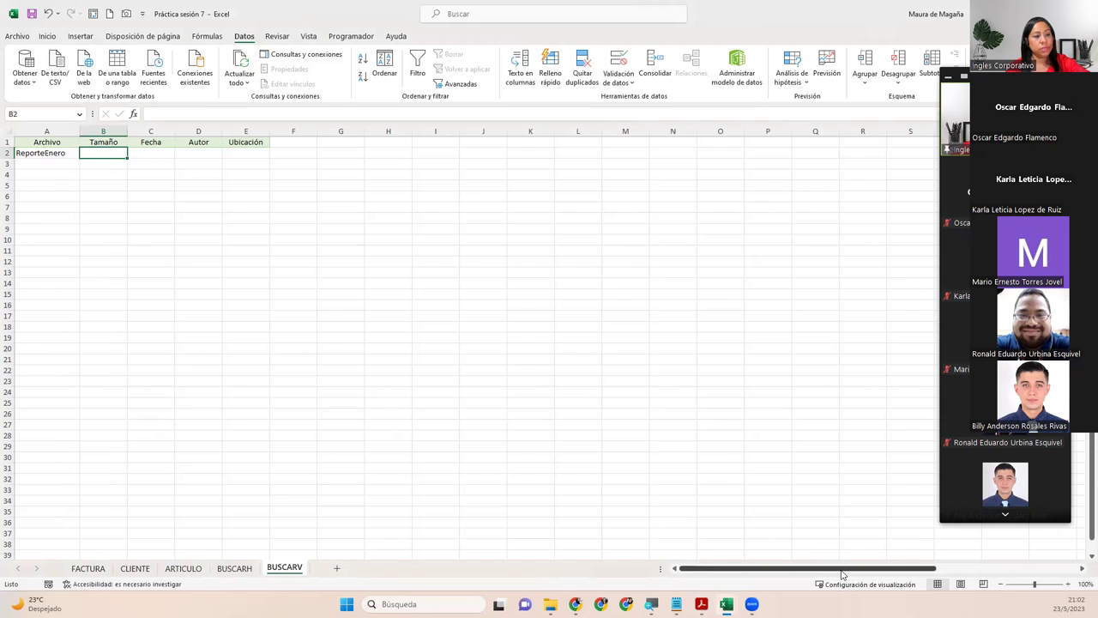
left_click_drag(843, 569, 983, 569)
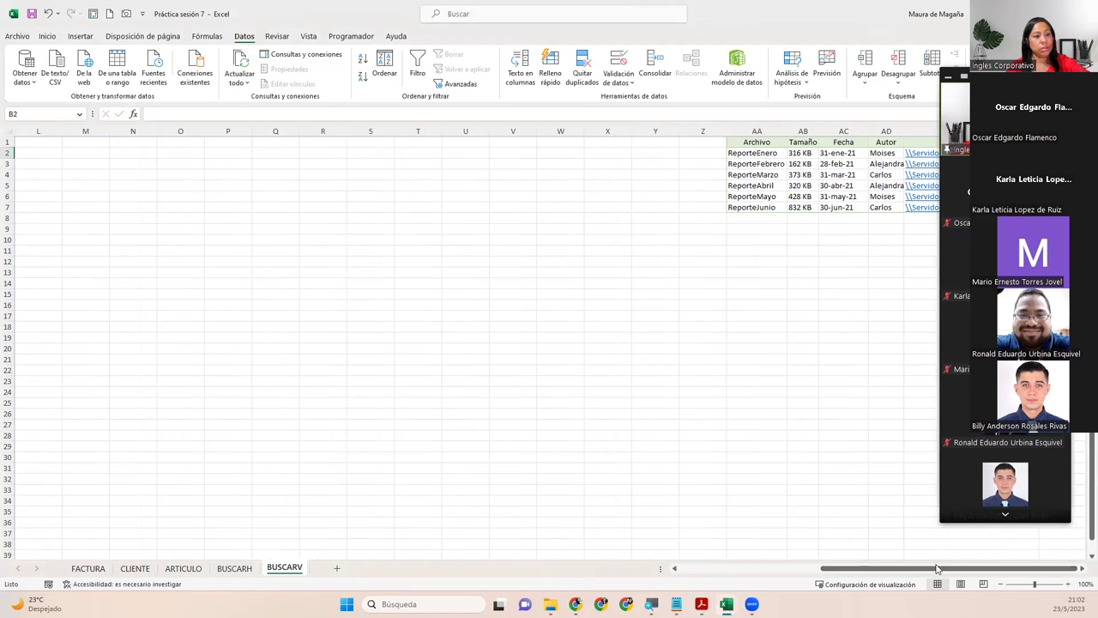
left_click(1080, 571)
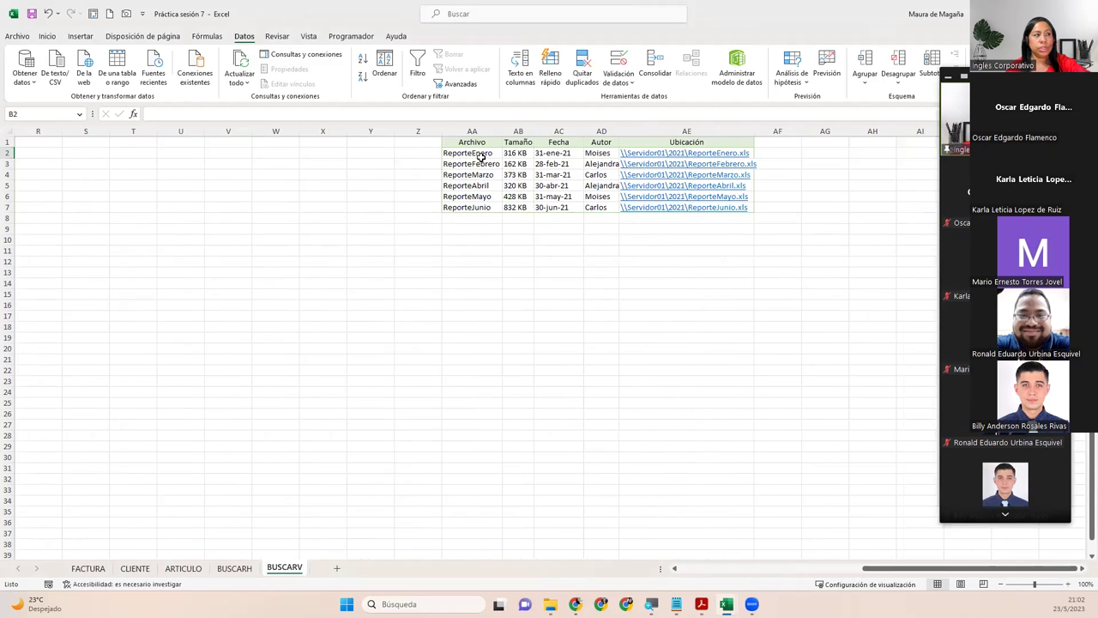
left_click(482, 154)
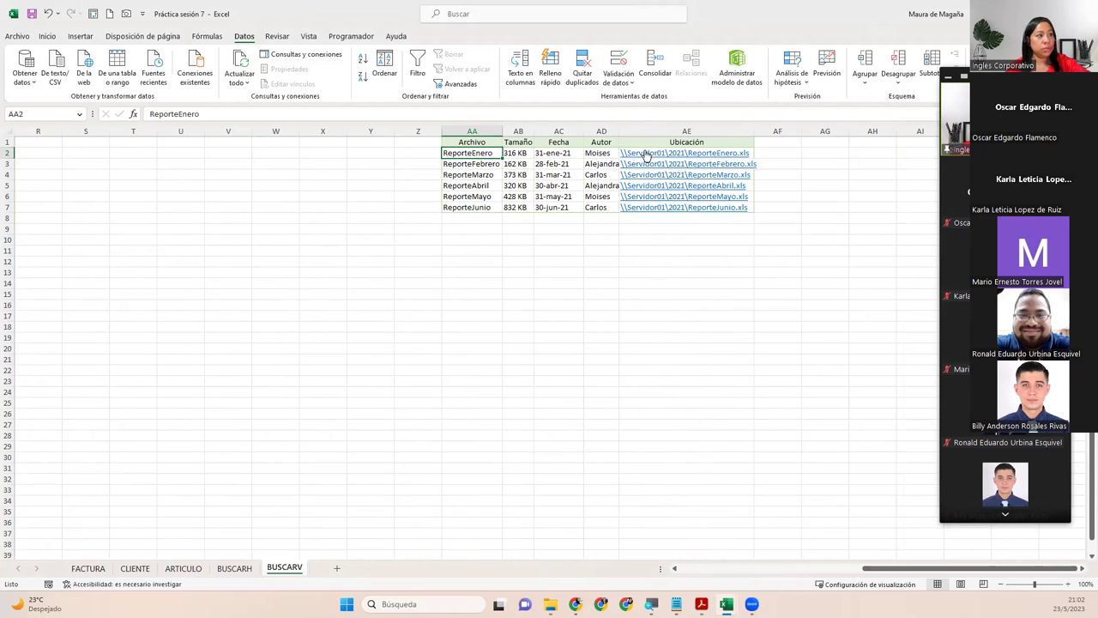
left_click_drag(463, 155, 472, 208)
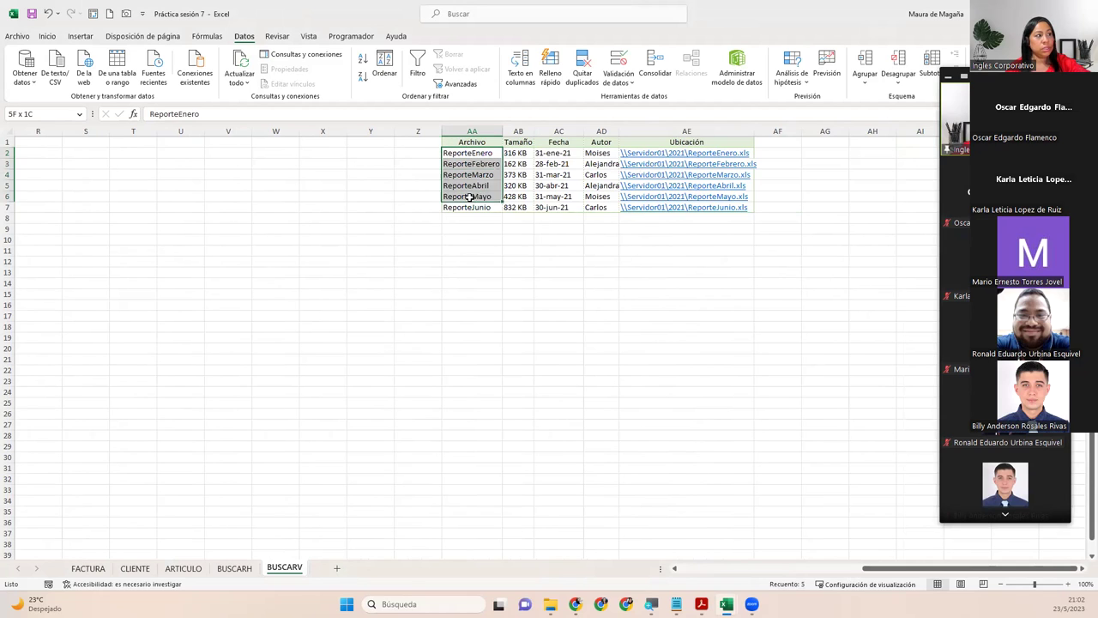
left_click_drag(518, 153, 518, 208)
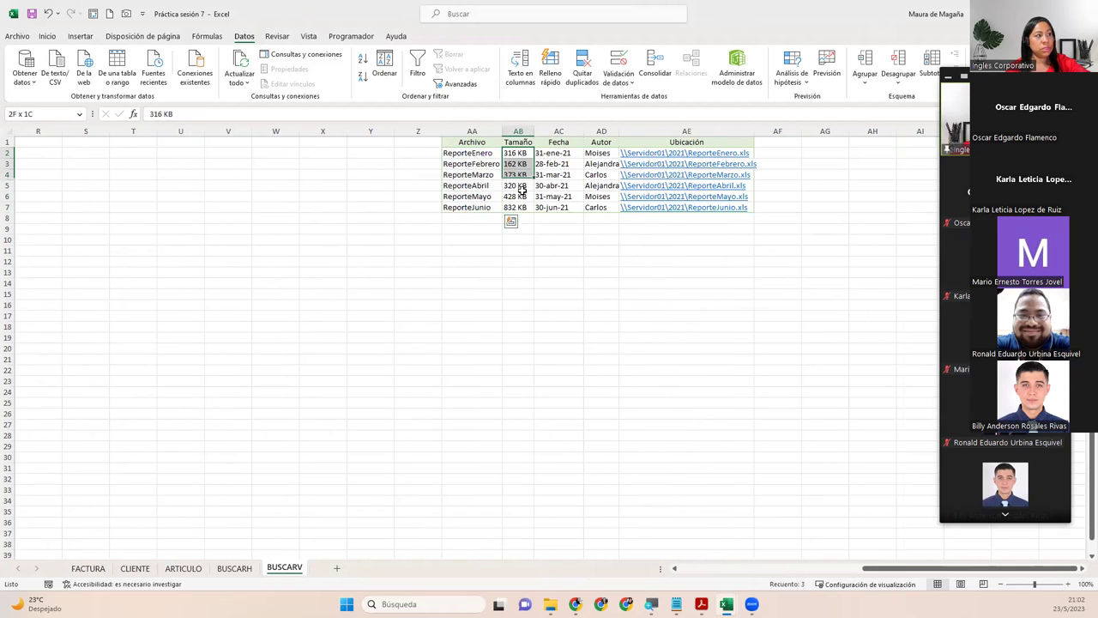
left_click_drag(558, 153, 558, 207)
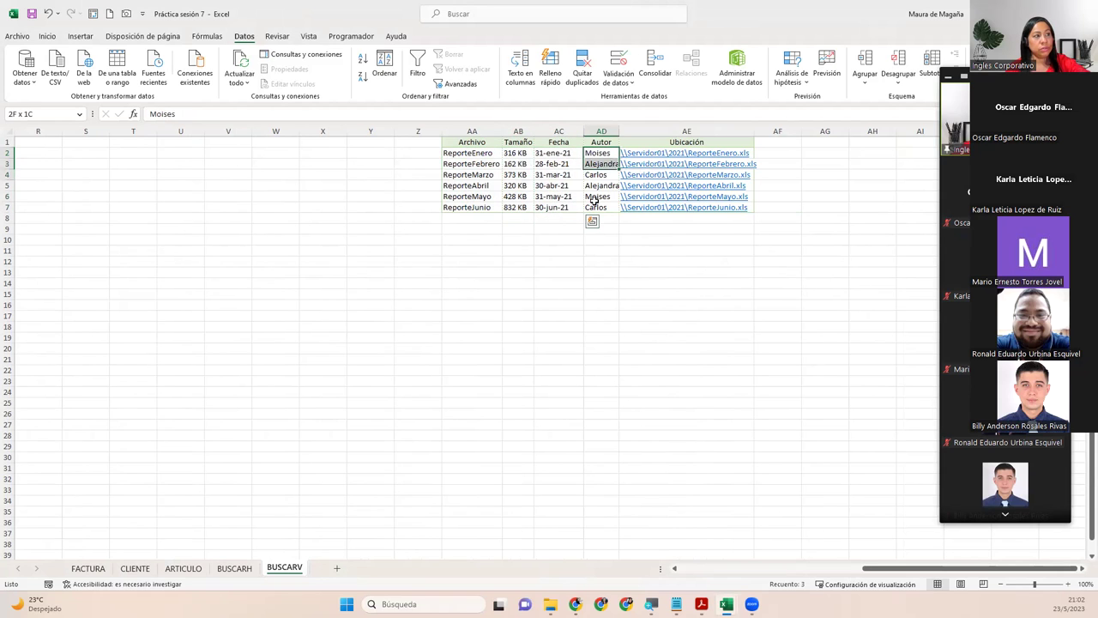
left_click_drag(598, 152, 597, 207)
- Widen columns AD (Autor) and AE (Ubicación) so author names and file paths fit
left_click_drag(612, 131, 624, 132)
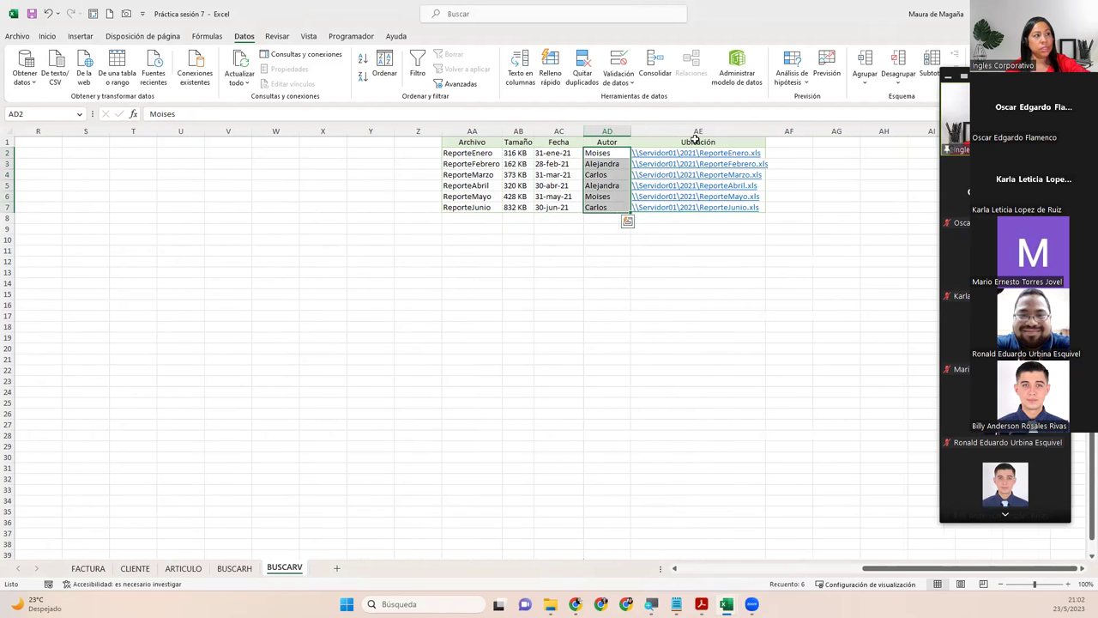
left_click_drag(763, 131, 790, 138)
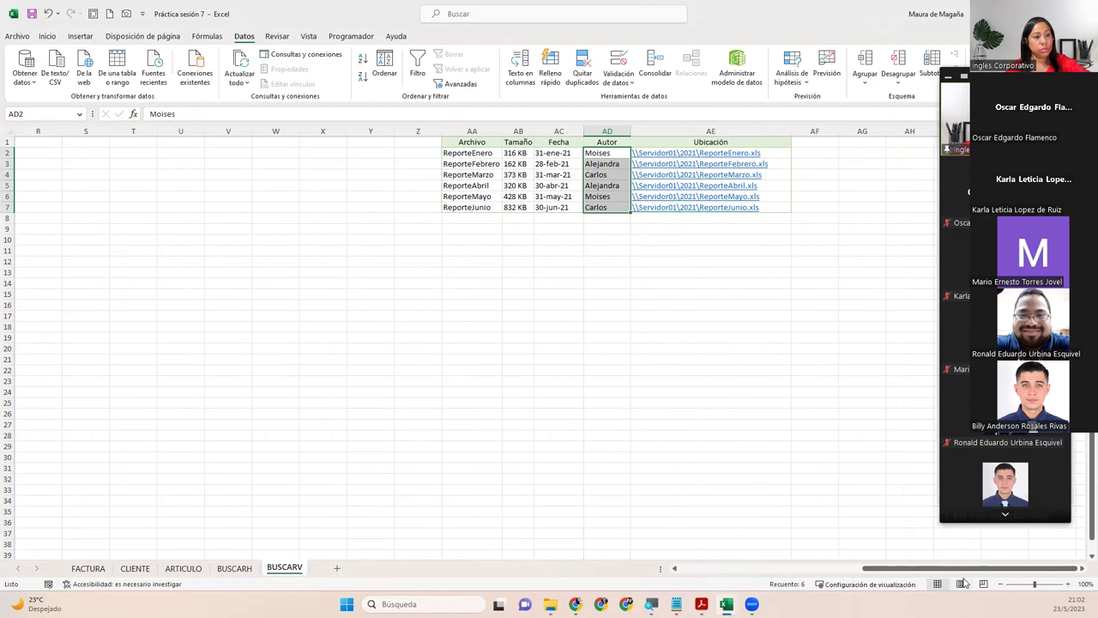
left_click_drag(964, 569, 665, 589)
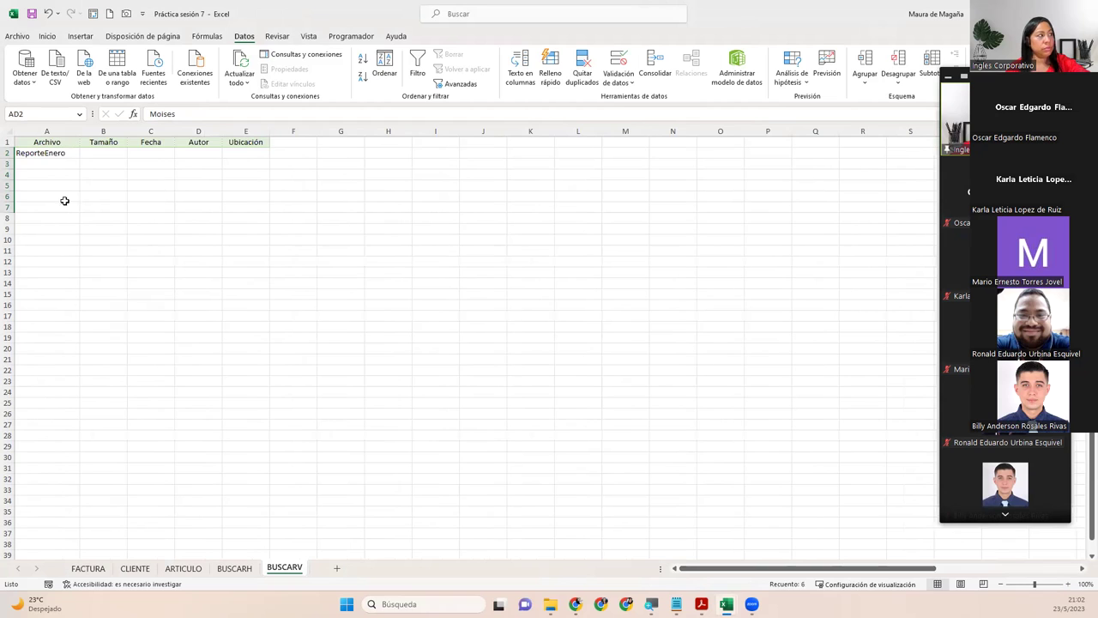
- Select cell B2, then bring up the 'Cierre y conclusiones' slide about session 7
left_click(96, 156)
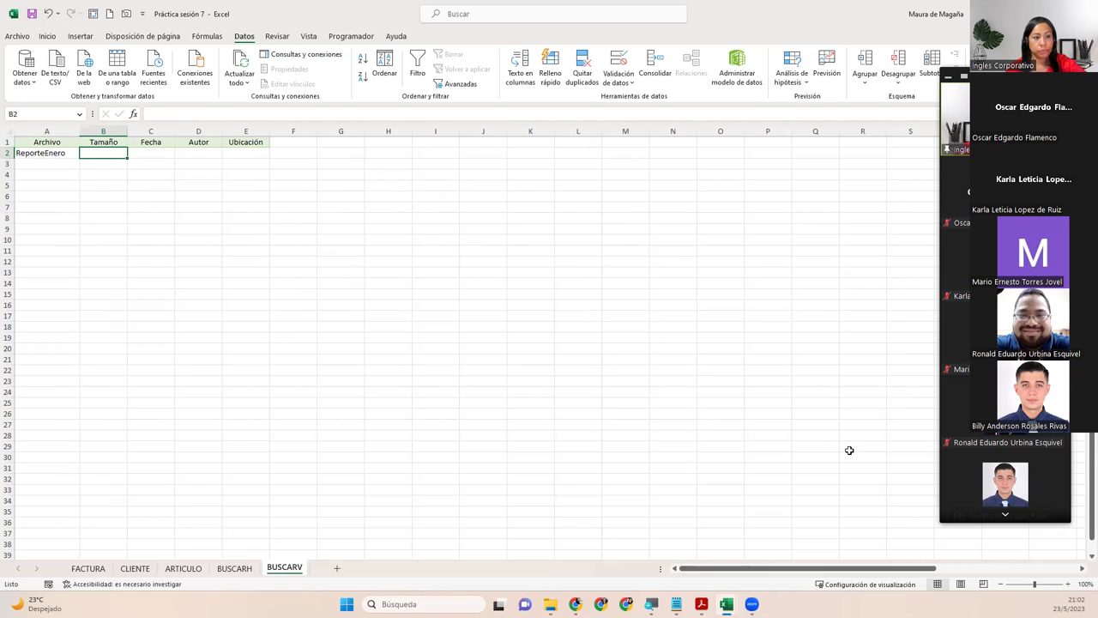
left_click(1000, 517)
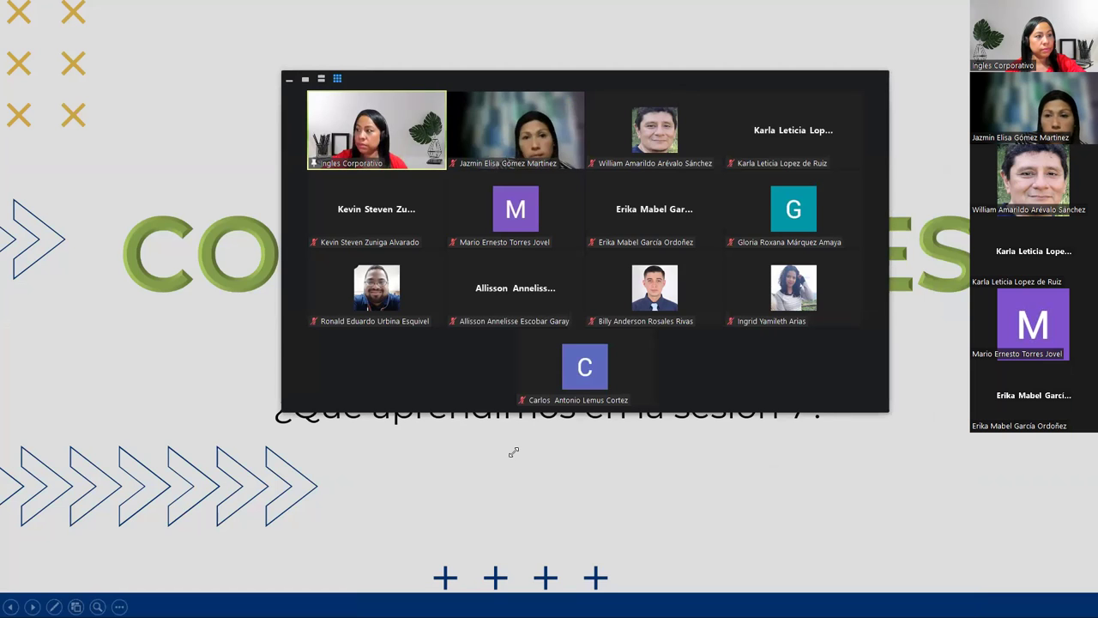
left_click_drag(471, 458, 472, 458)
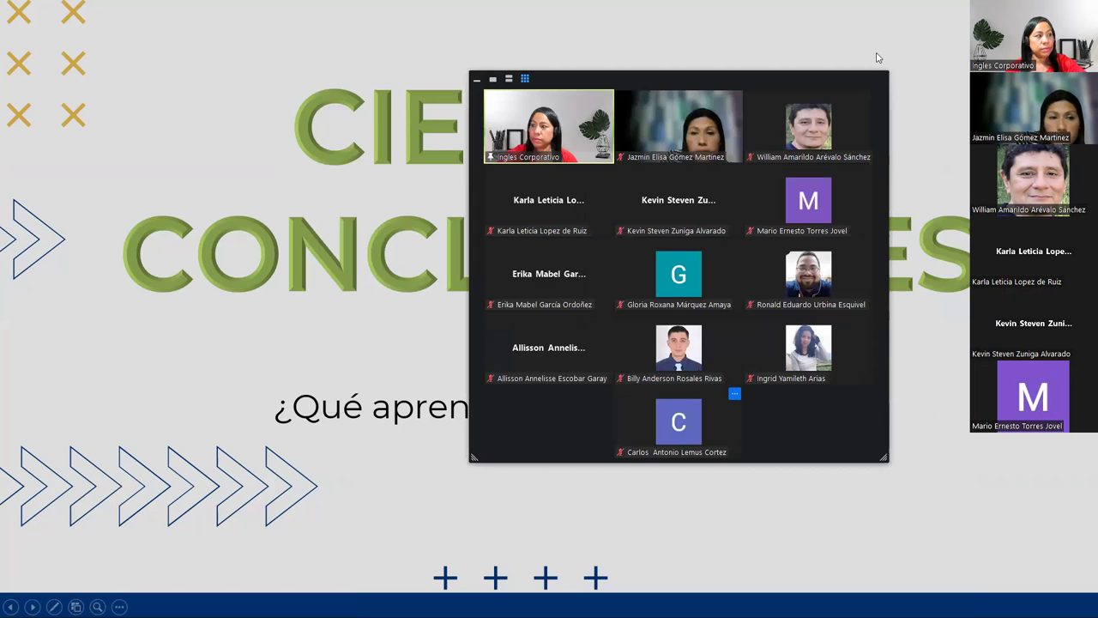
left_click_drag(691, 82, 828, 147)
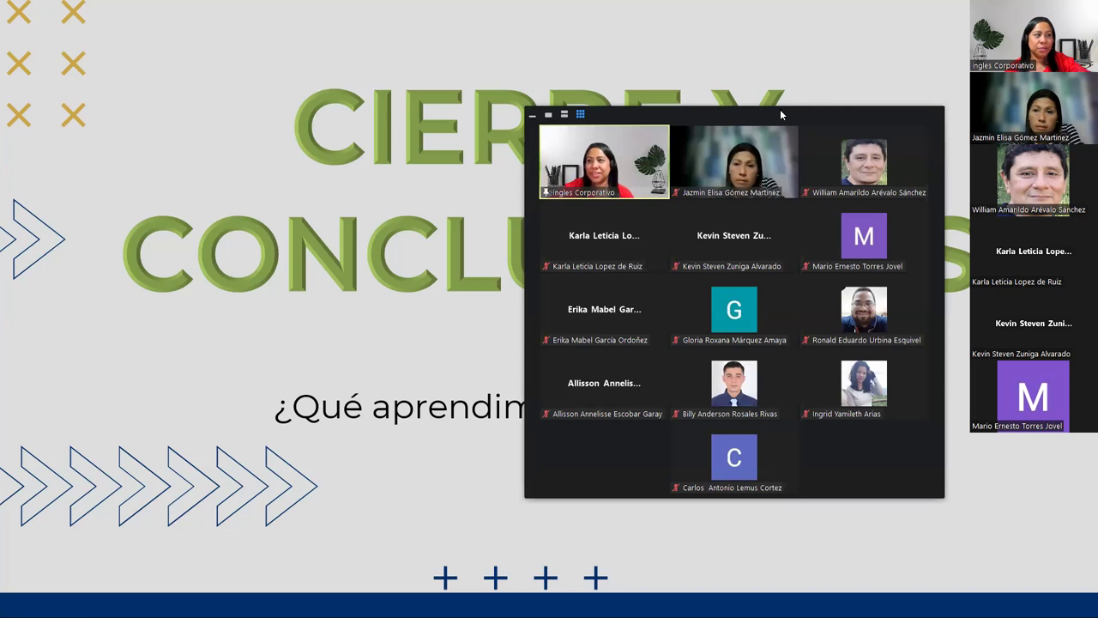
left_click_drag(780, 109, 764, 109)
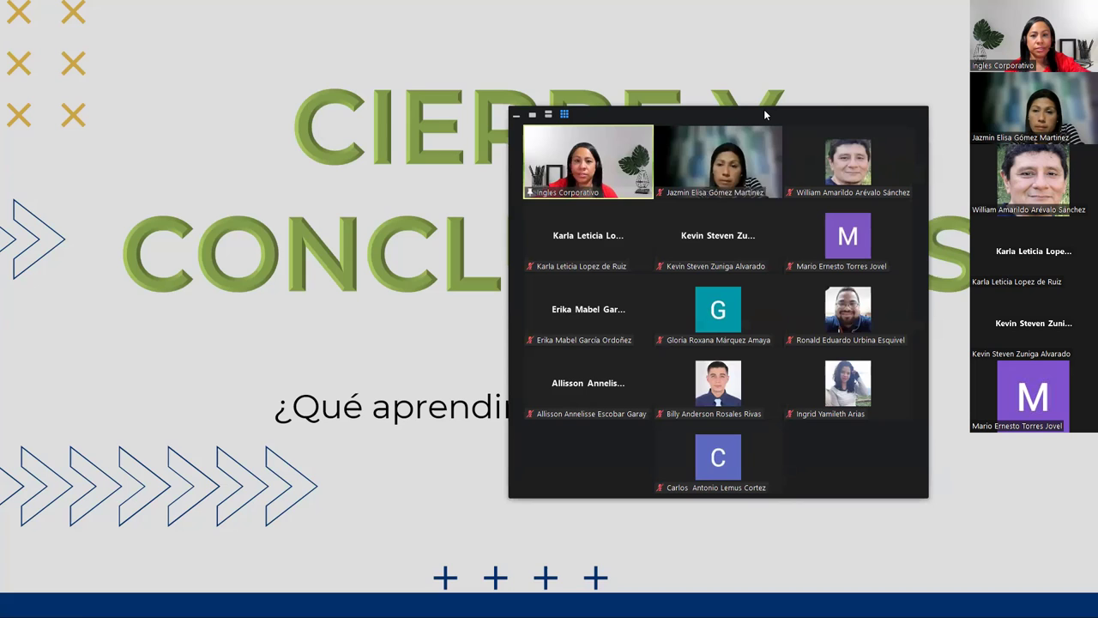